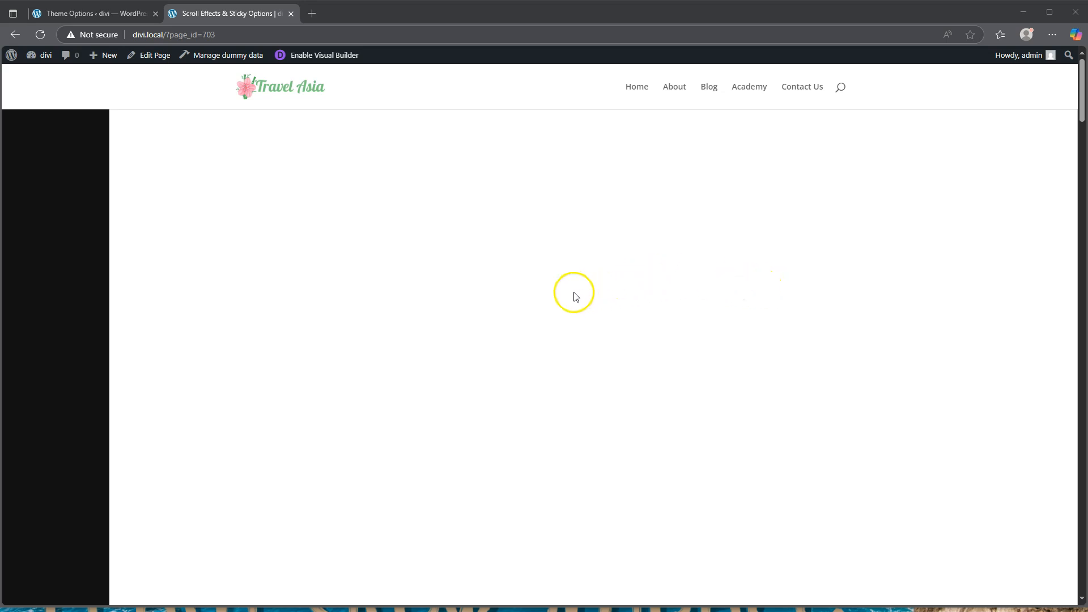
Copy the existing 'Scroll Effects & Sticky Options' title from the Pages list
scroll(574, 297, down, 2)
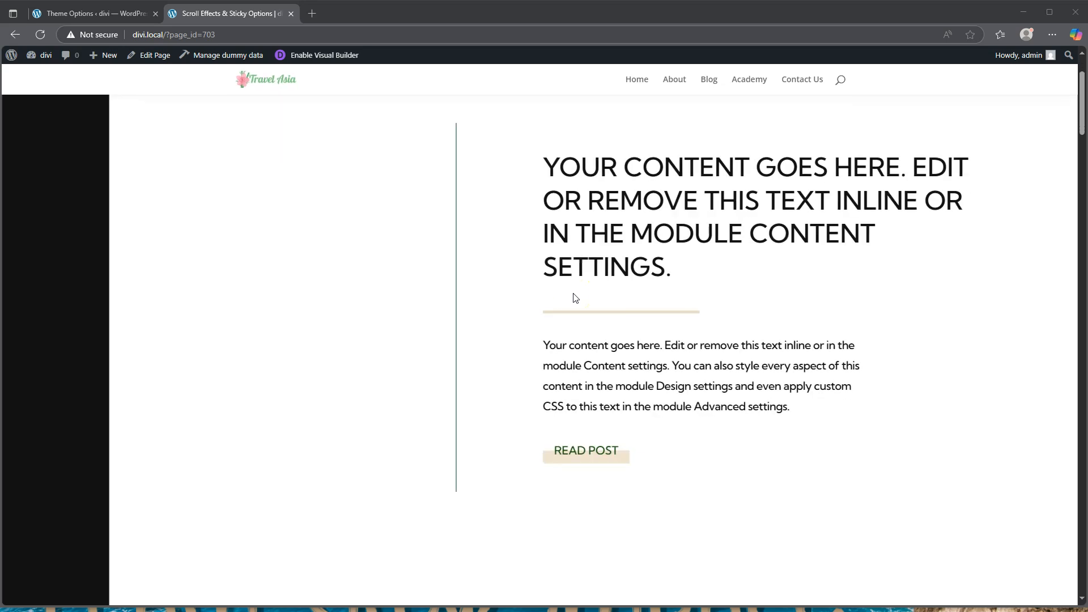
scroll(575, 298, down, 2)
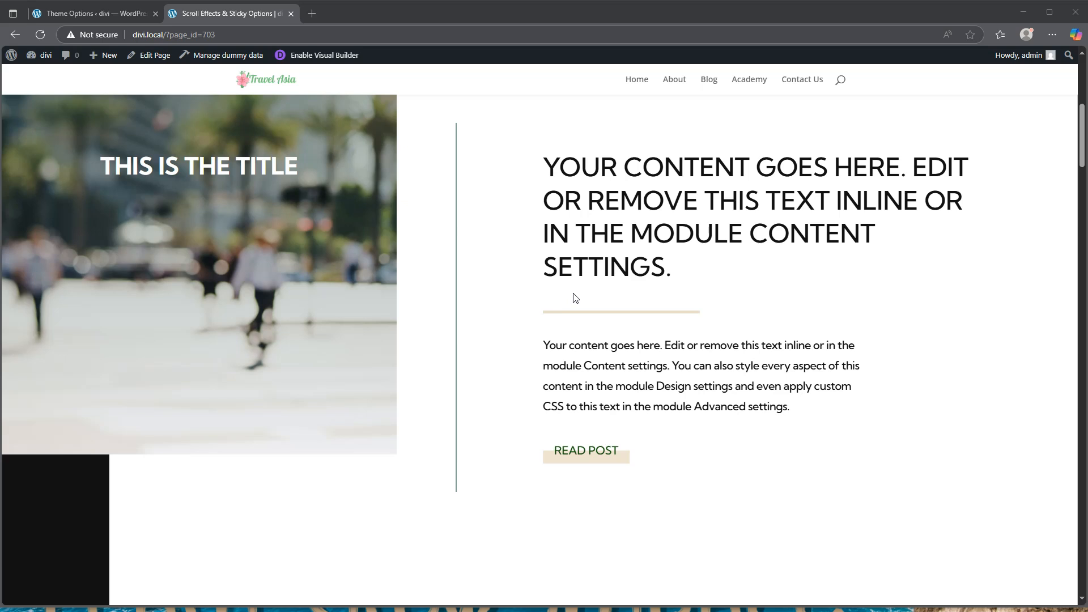
scroll(575, 298, down, 1)
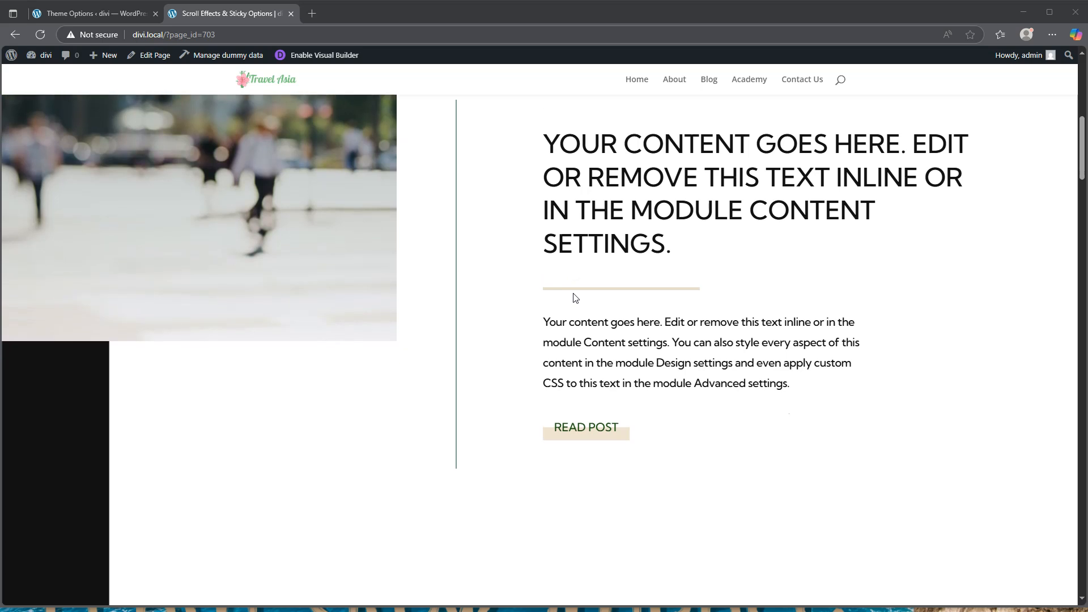
scroll(575, 298, down, 2)
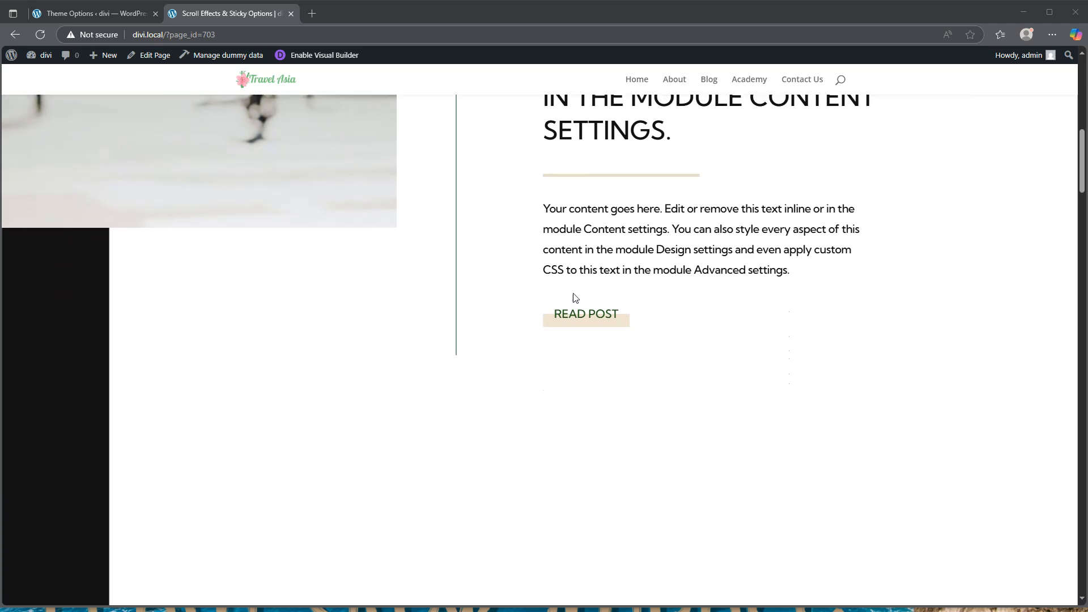
scroll(575, 298, down, 3)
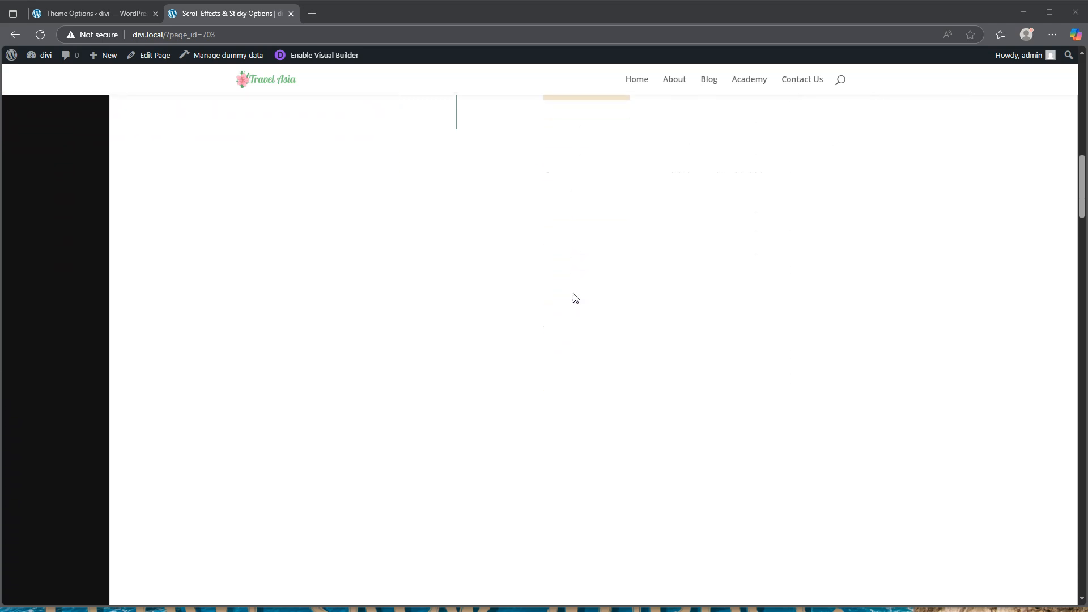
scroll(575, 297, down, 2)
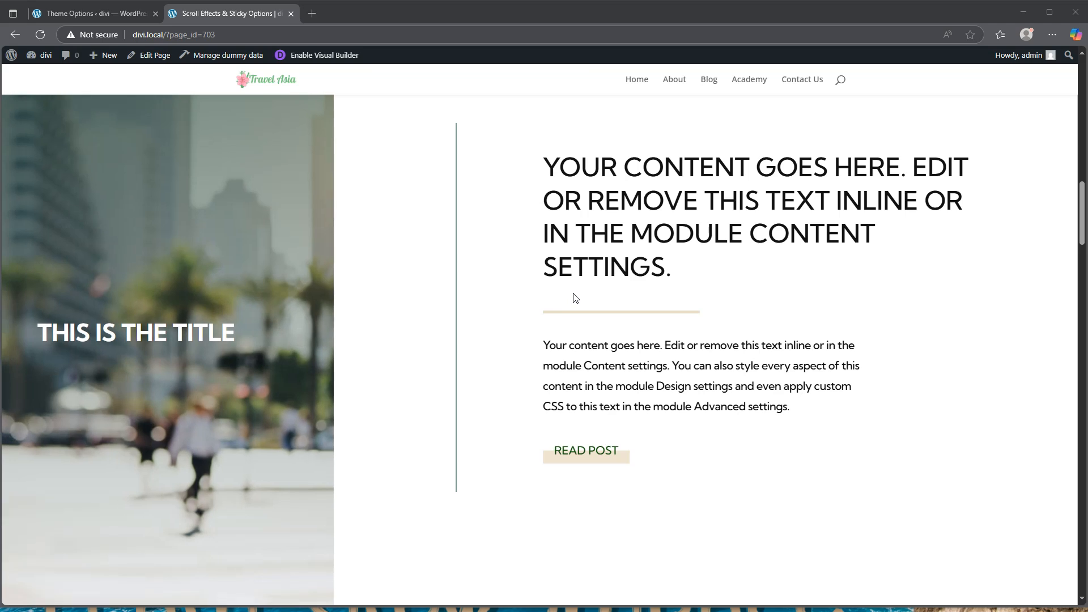
scroll(575, 298, down, 4)
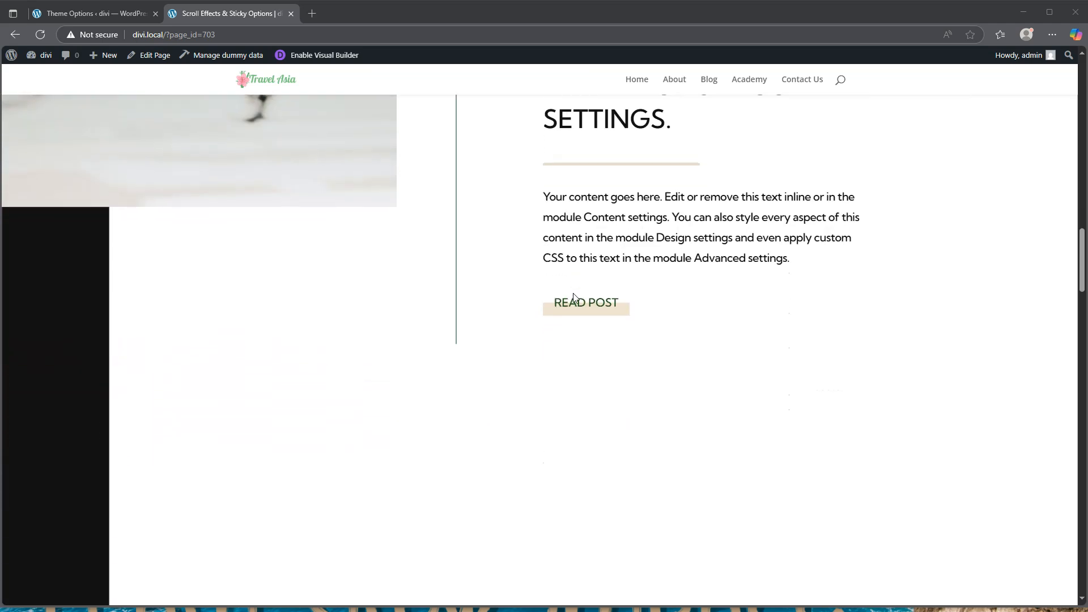
scroll(576, 298, down, 4)
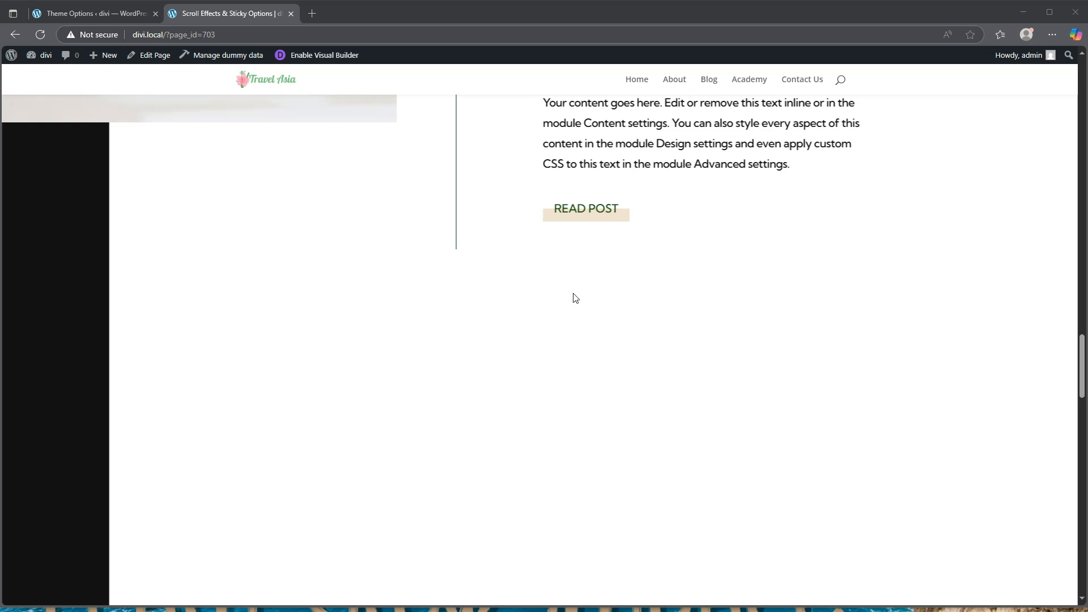
scroll(575, 297, up, 4)
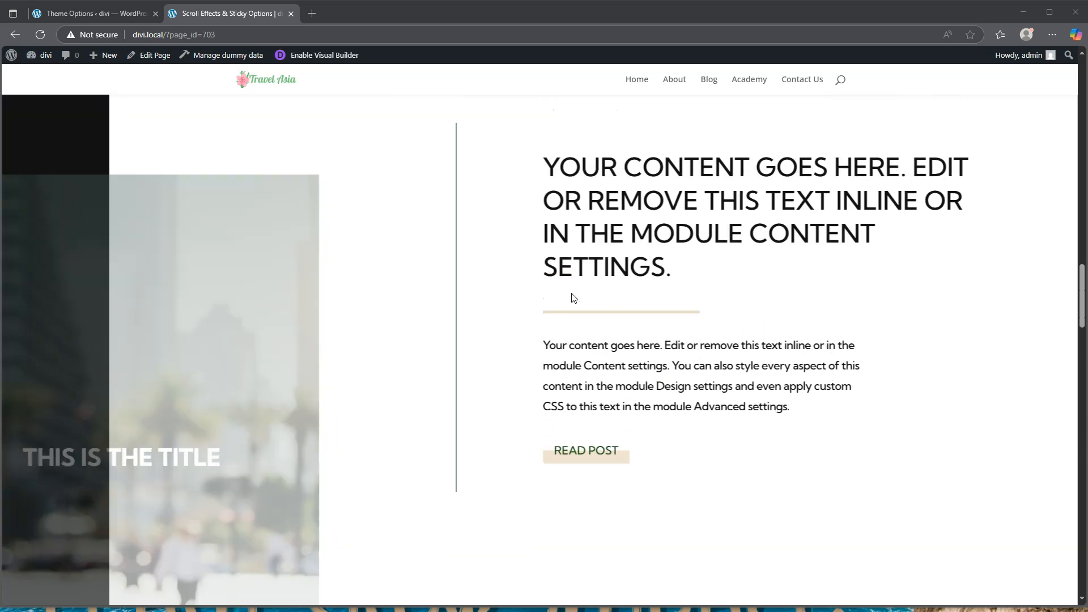
scroll(574, 298, up, 5)
scroll(574, 297, up, 5)
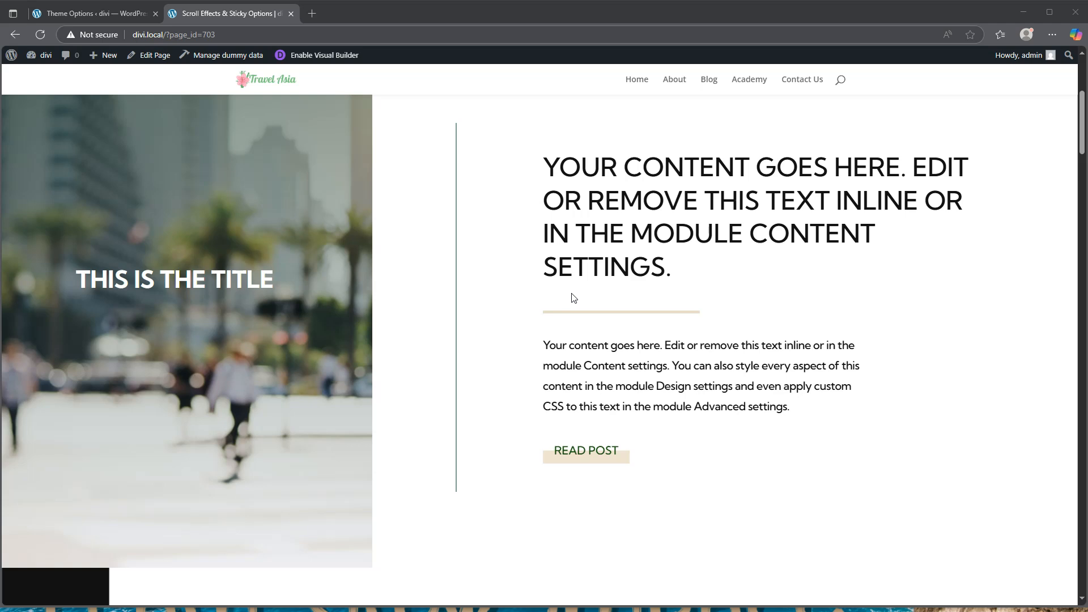
scroll(574, 298, up, 3)
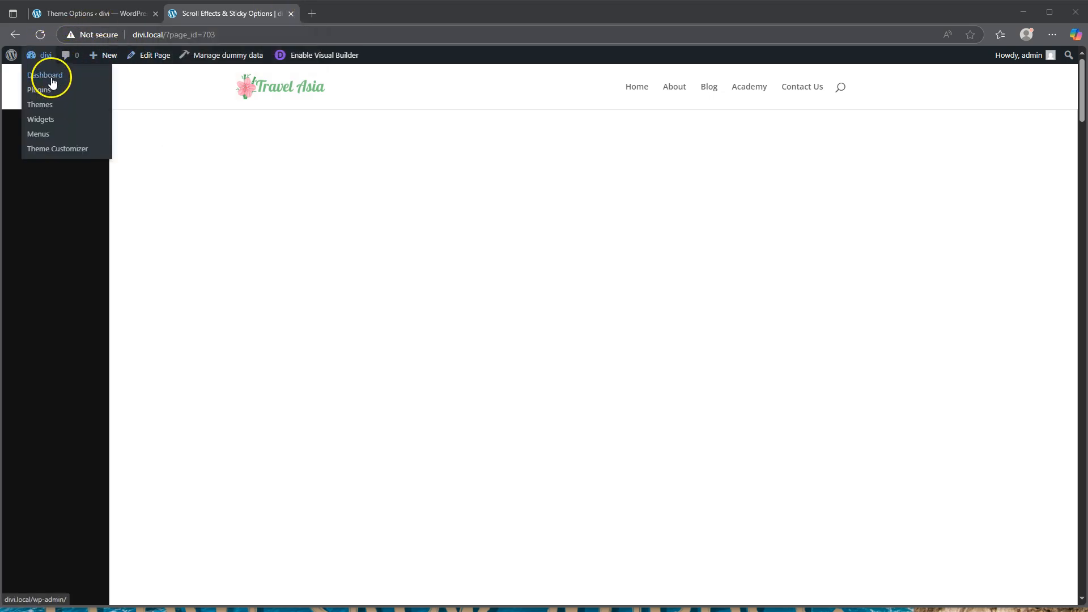
click(49, 73)
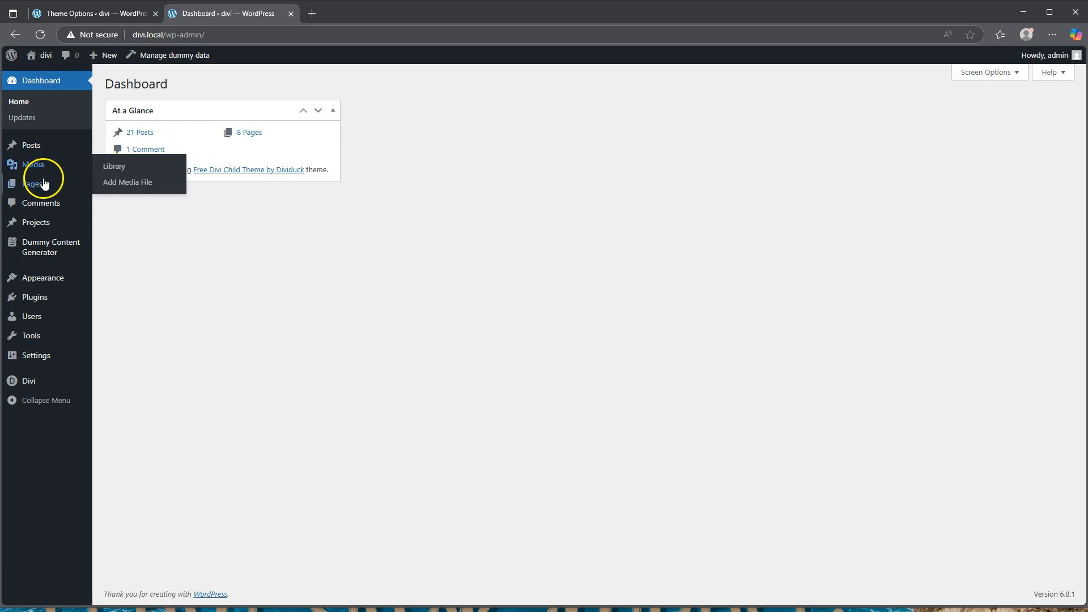
click(115, 186)
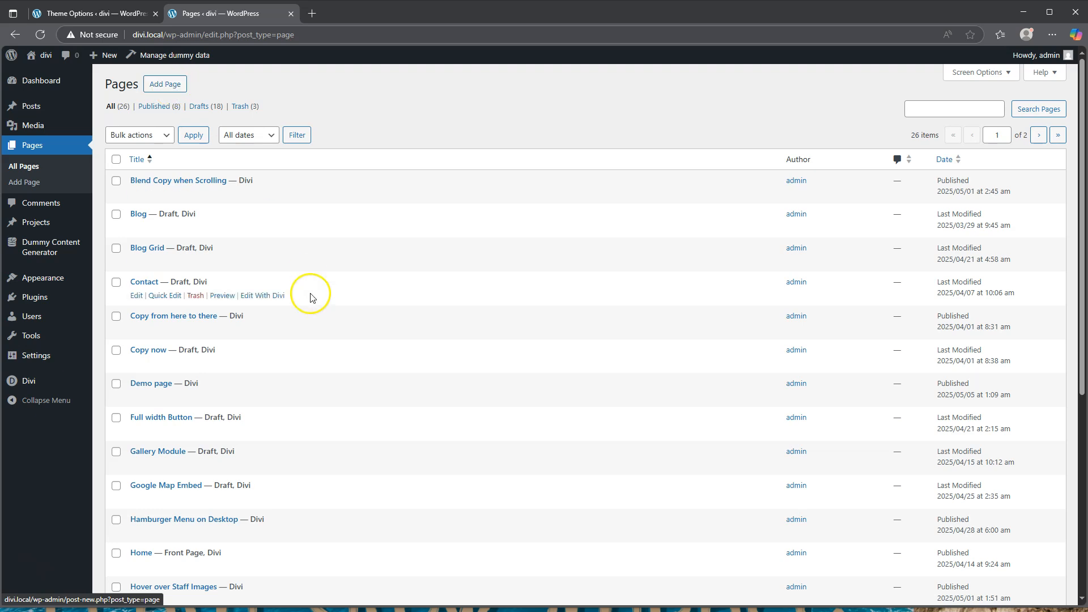
scroll(311, 294, down, 5)
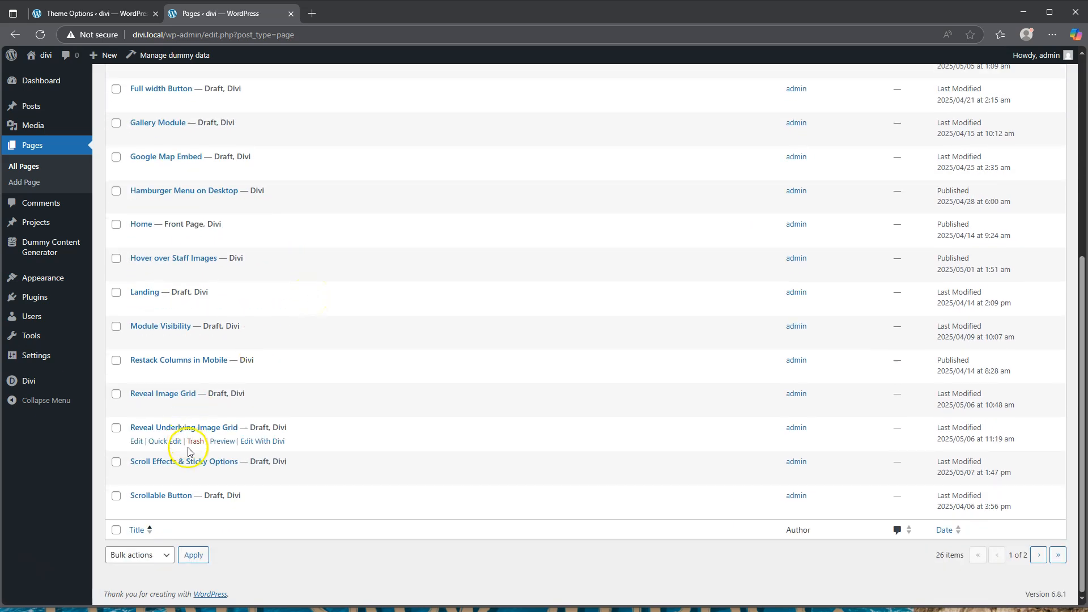
drag(126, 461, 238, 462)
key(ctrl+c)
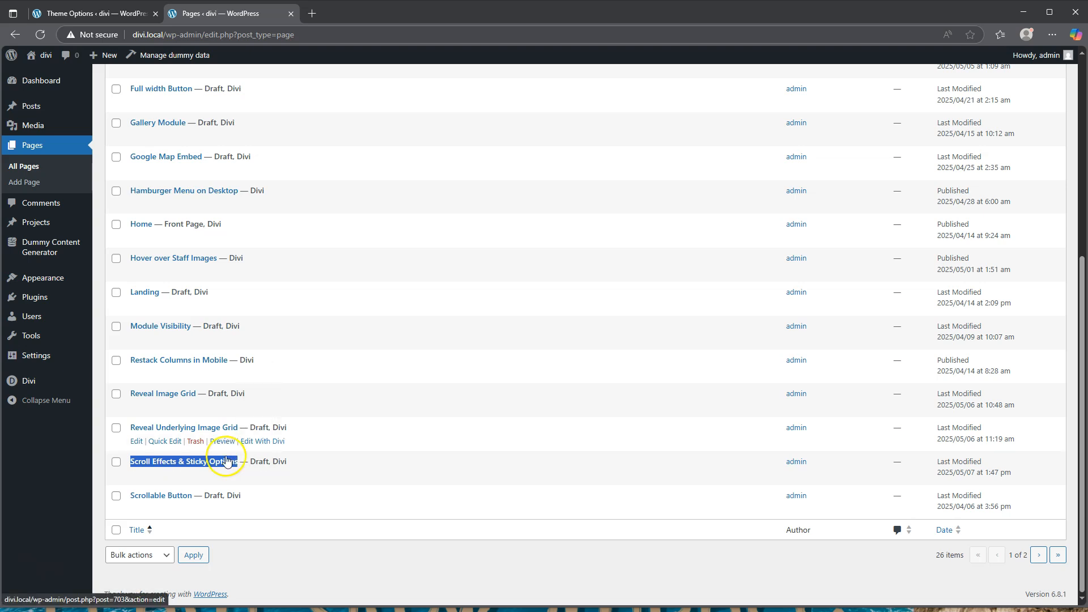
scroll(138, 280, up, 2)
scroll(138, 280, up, 3)
Create a new page titled 'Scroll Effects & Sticky Options Demo' and build it with Divi
click(167, 85)
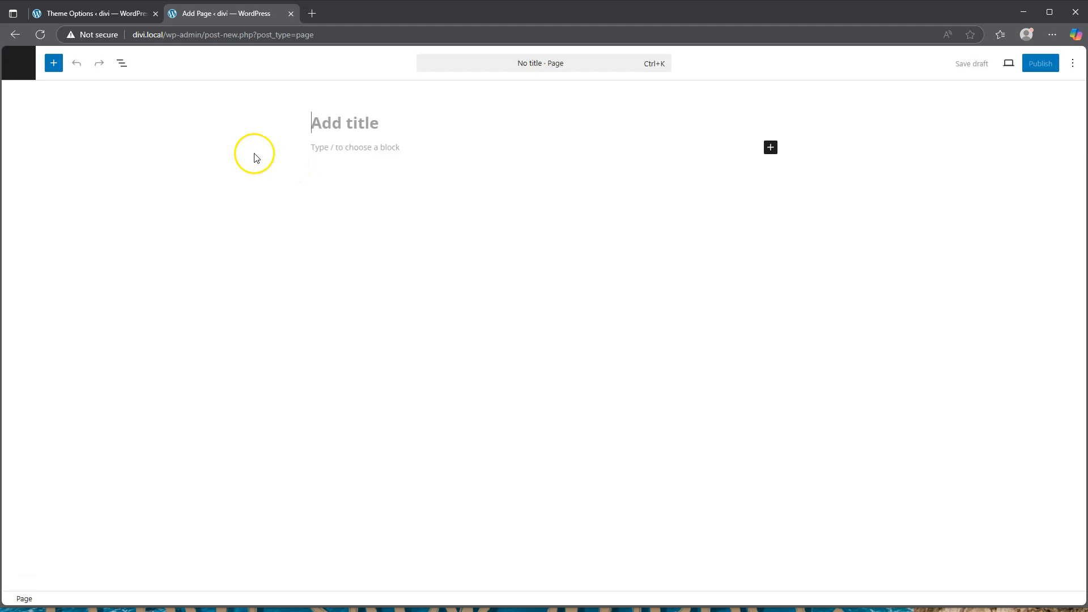
key(ctrl+v)
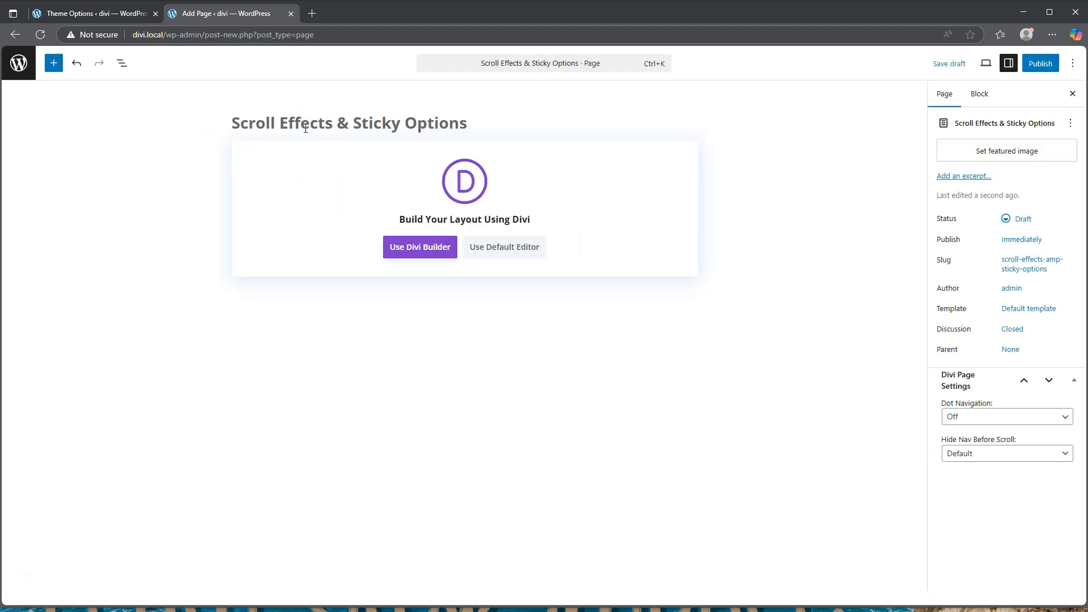
text(Demo)
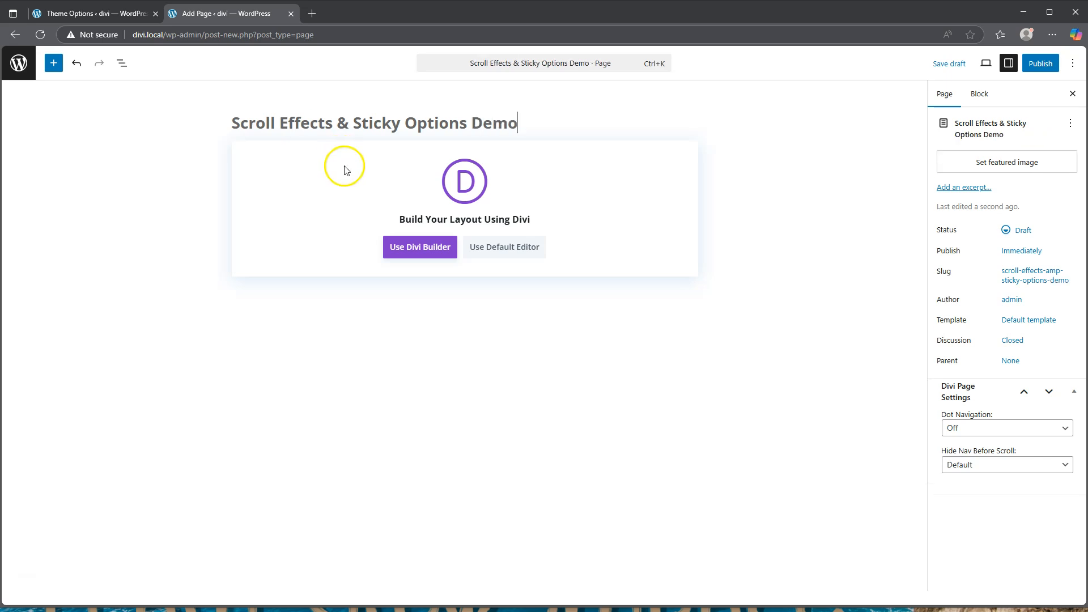
click(420, 249)
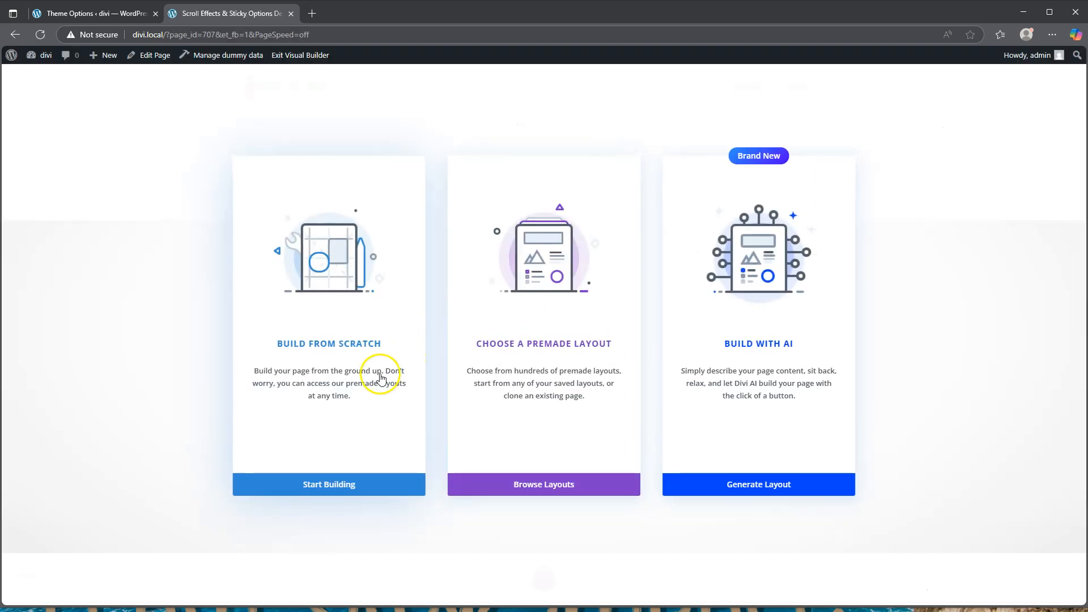
Start building from scratch, skip the row layout choices, and open the empty section's settings
click(336, 485)
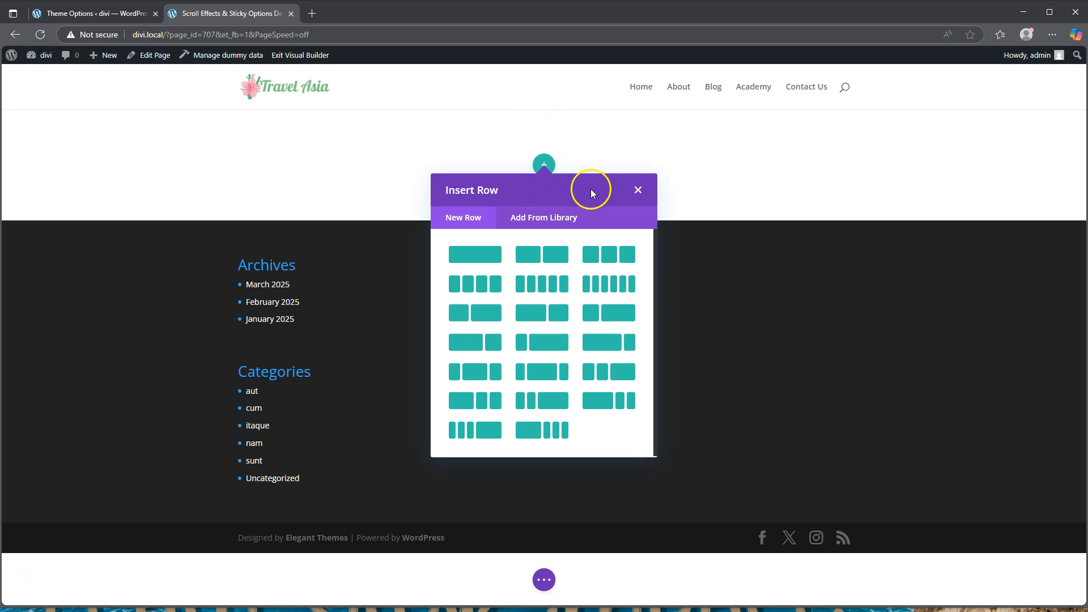
click(638, 190)
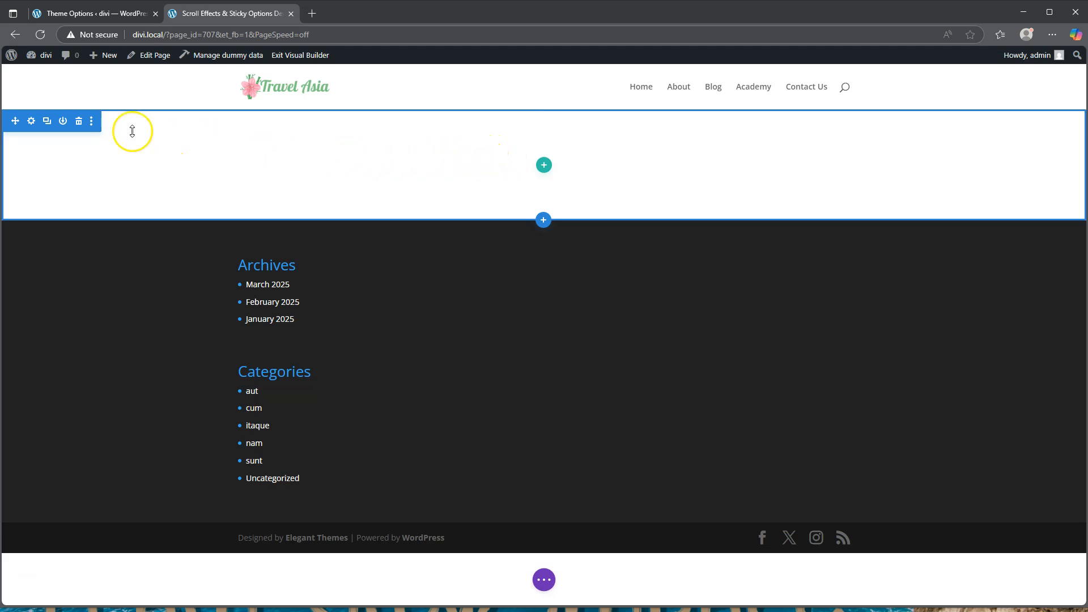
click(32, 122)
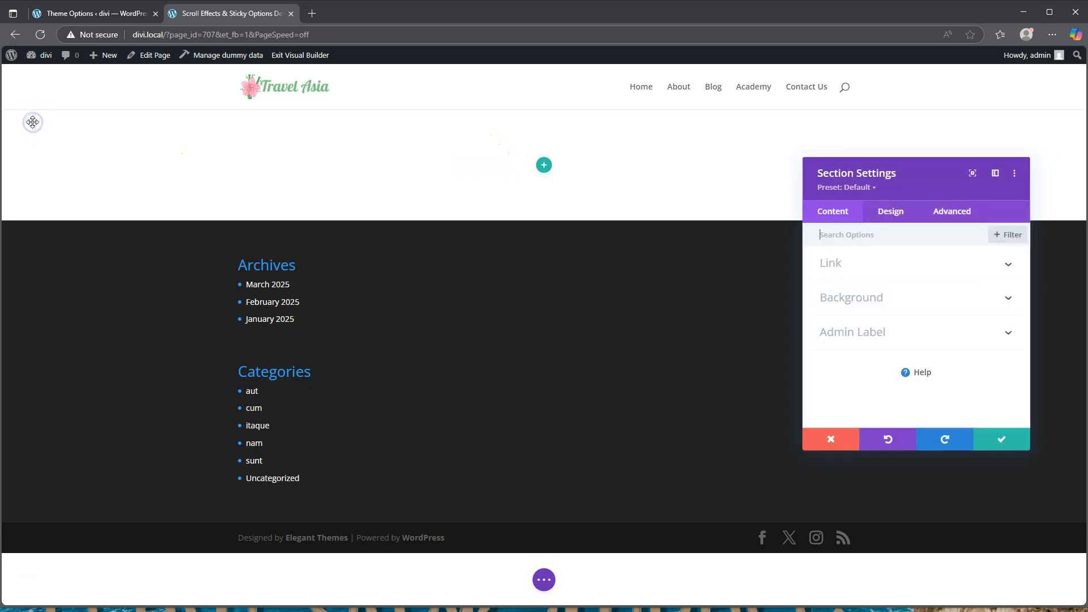
Add a gradient background to the section with a #121212 first stop at 0%
click(894, 298)
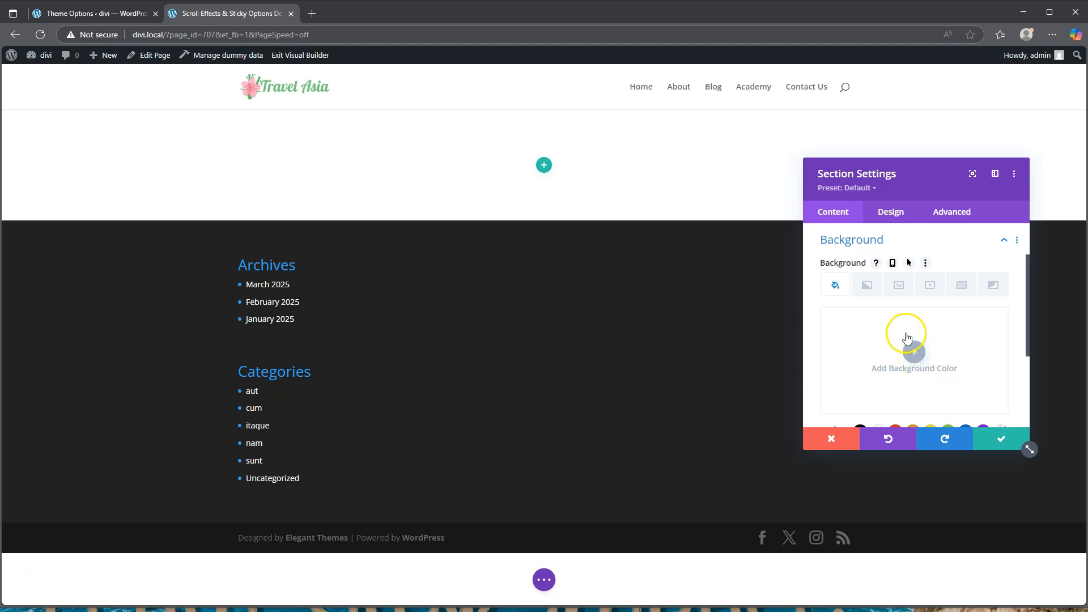
click(864, 288)
scroll(932, 346, down, 1)
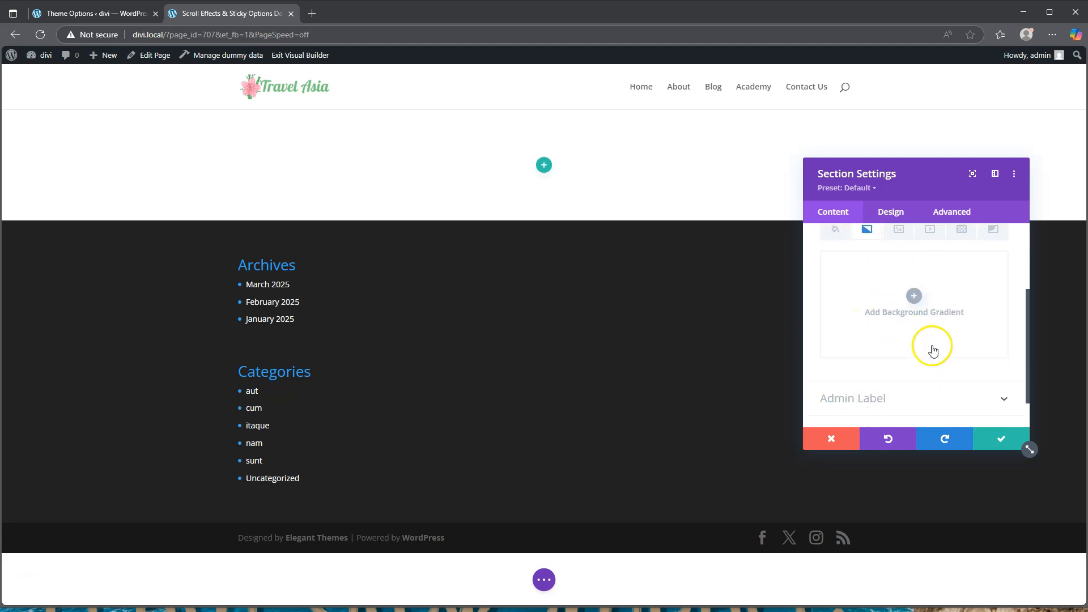
click(914, 296)
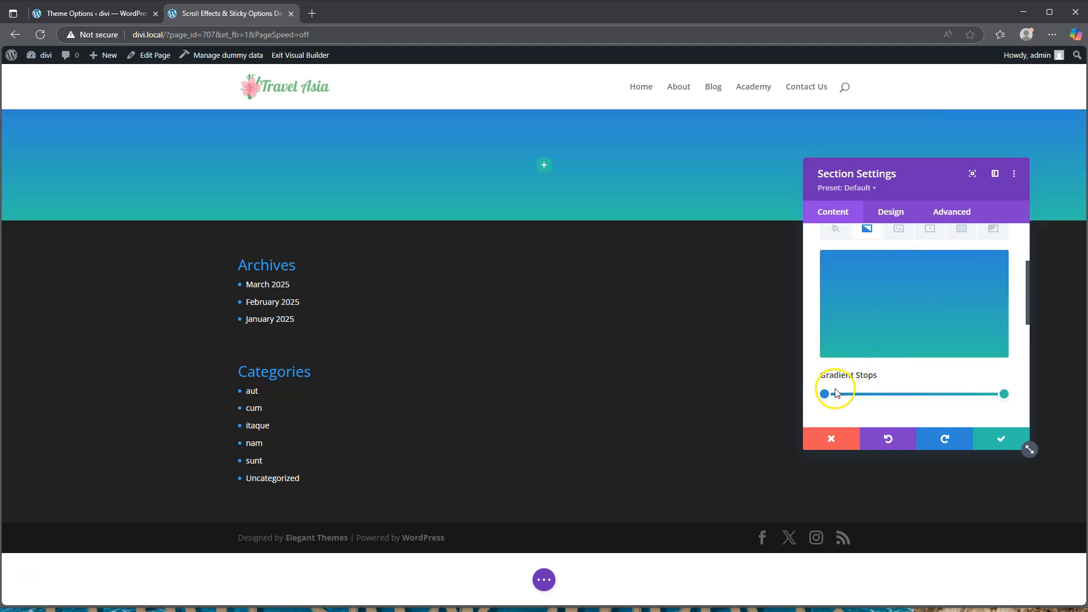
drag(827, 398, 816, 397)
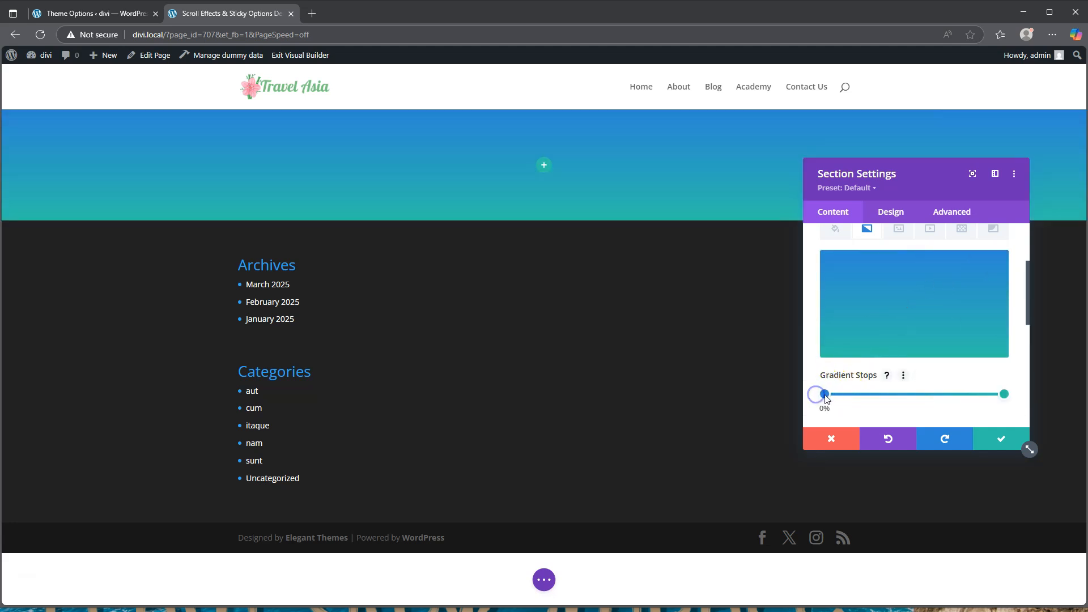
click(824, 399)
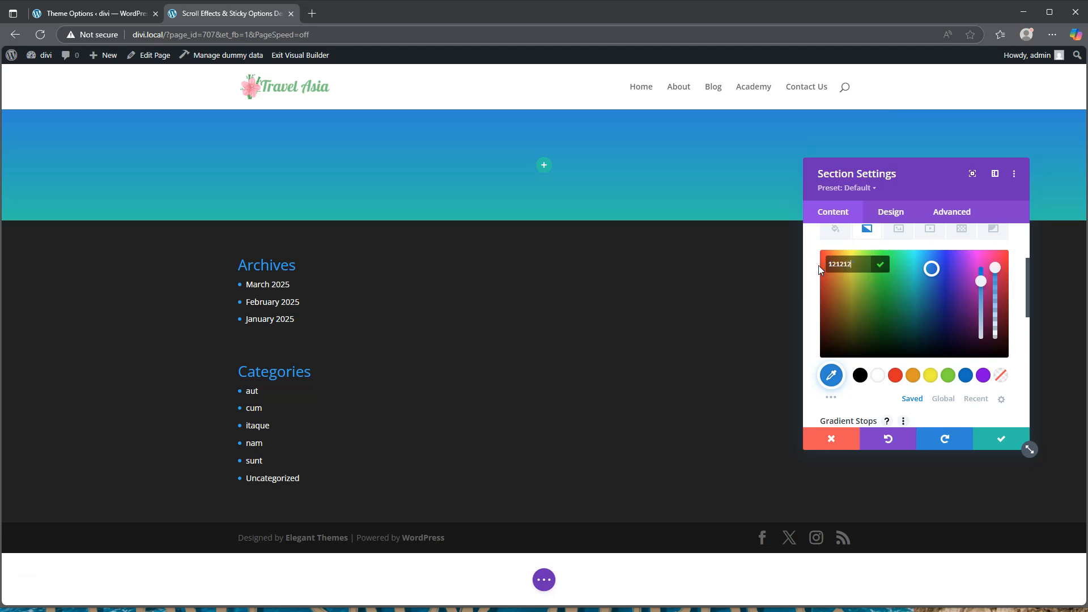
key(Return)
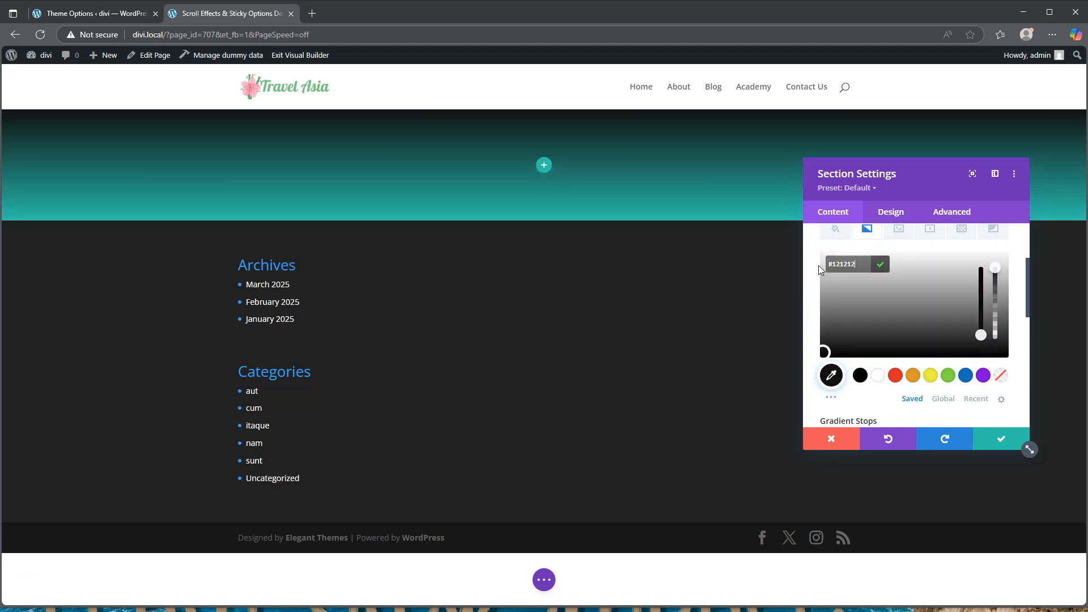
Make the gradient's end stop fully transparent white, rgba(255,255,255,0)
scroll(904, 329, down, 2)
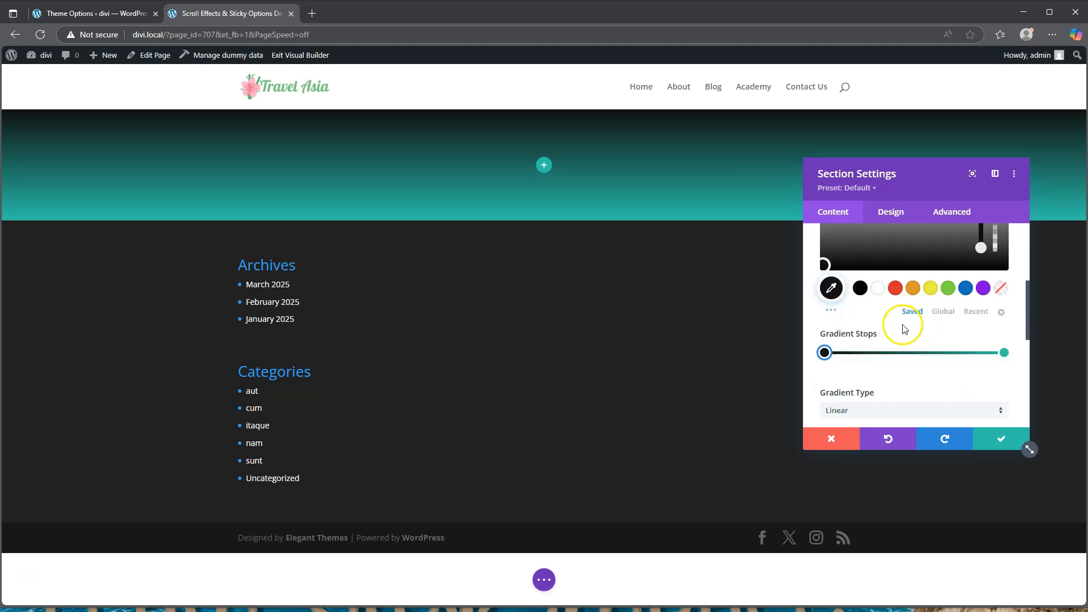
click(1004, 327)
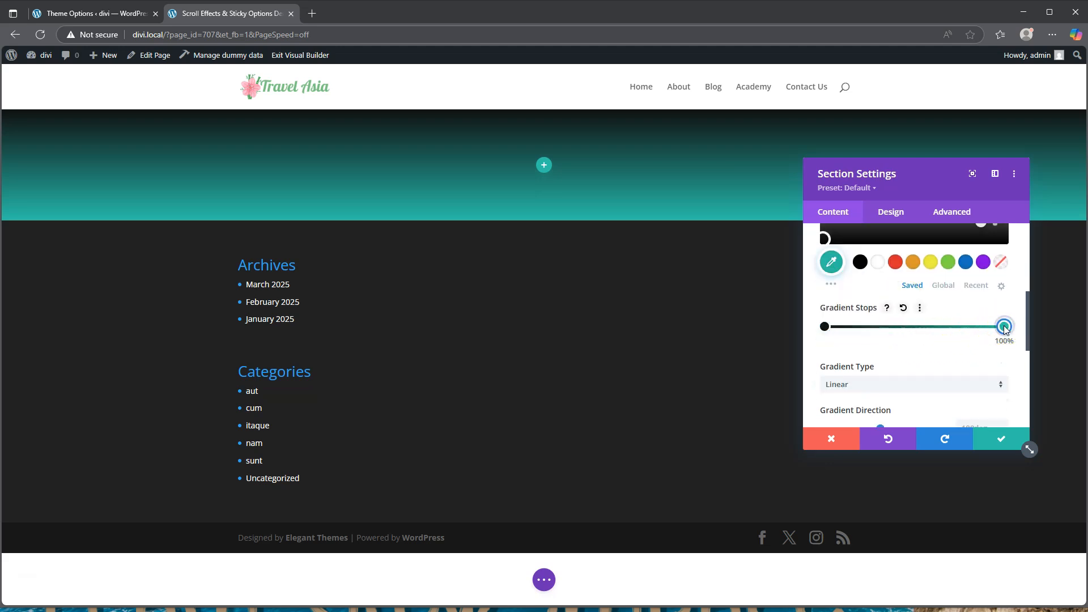
scroll(864, 311, up, 2)
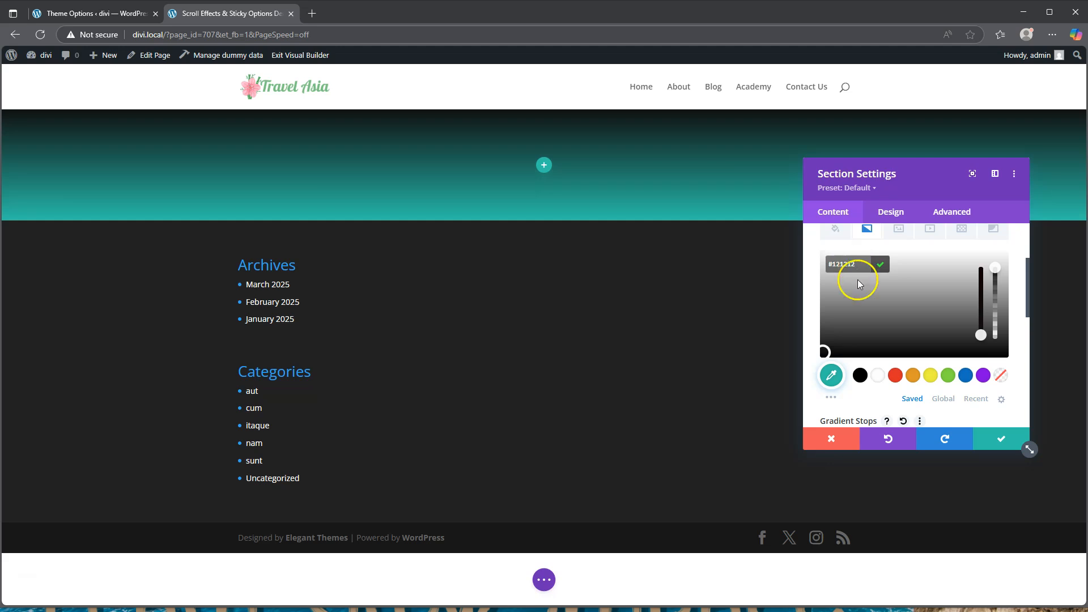
click(877, 375)
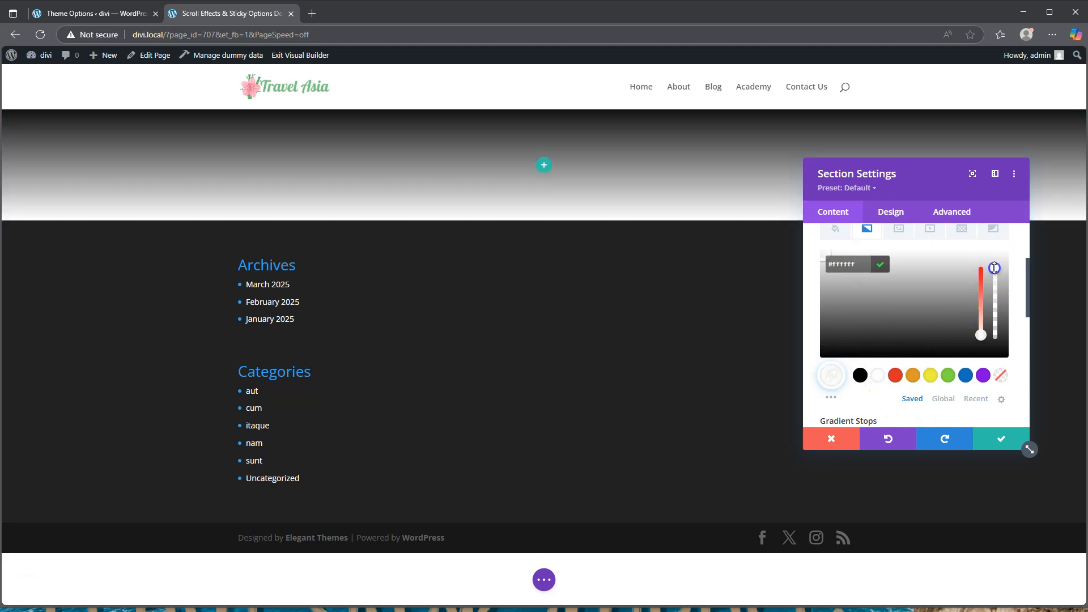
drag(995, 267, 996, 352)
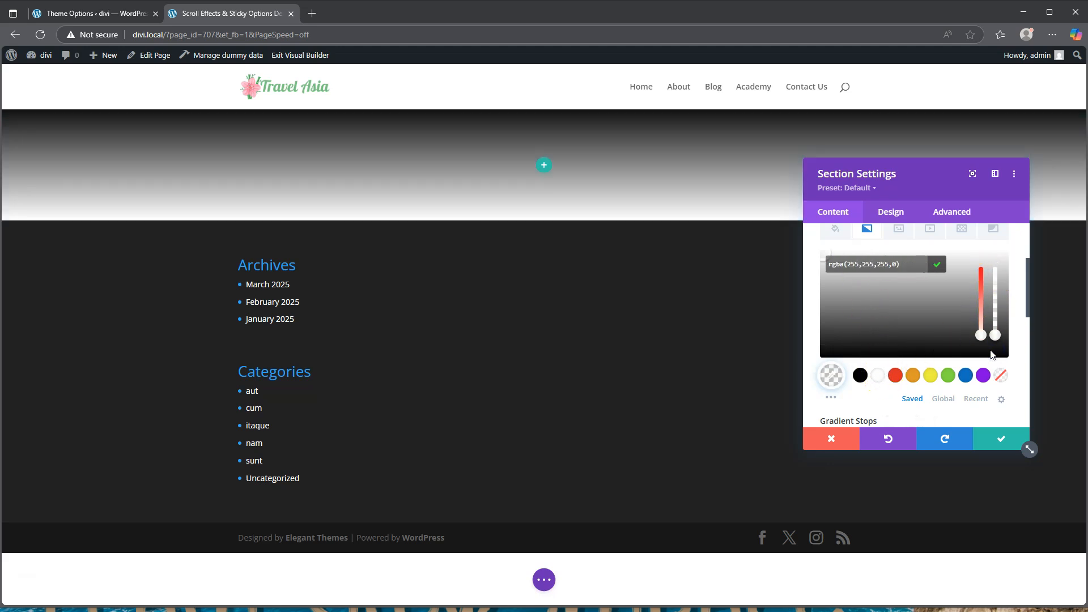
scroll(901, 397, down, 3)
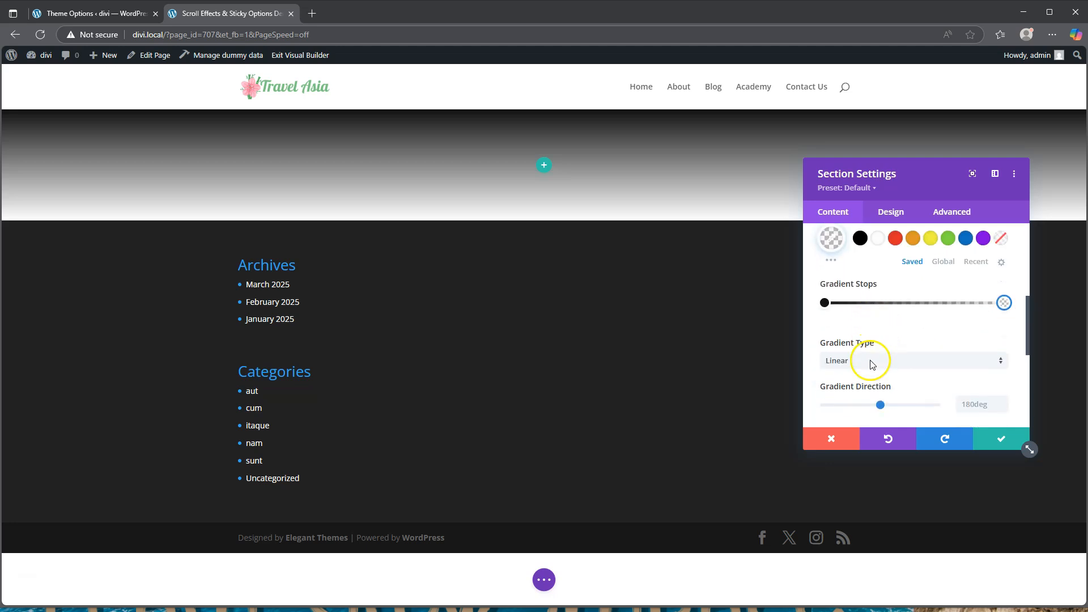
Set the gradient direction to 90deg and bunch both stops near 10% at the left
drag(880, 375, 859, 375)
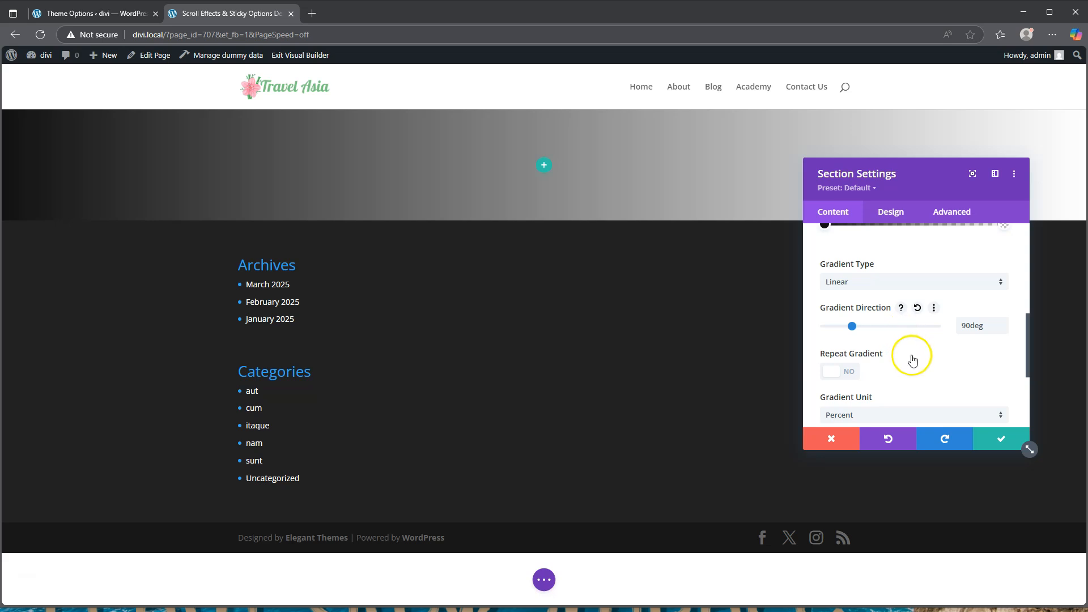
scroll(908, 355, up, 1)
mouse_move(824, 282)
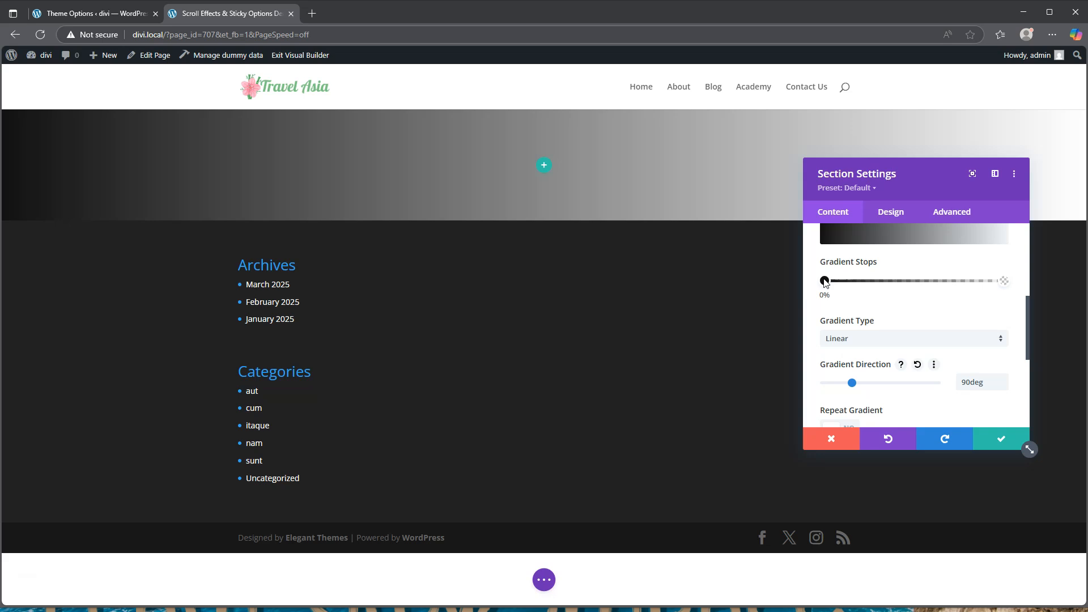
drag(825, 282, 830, 282)
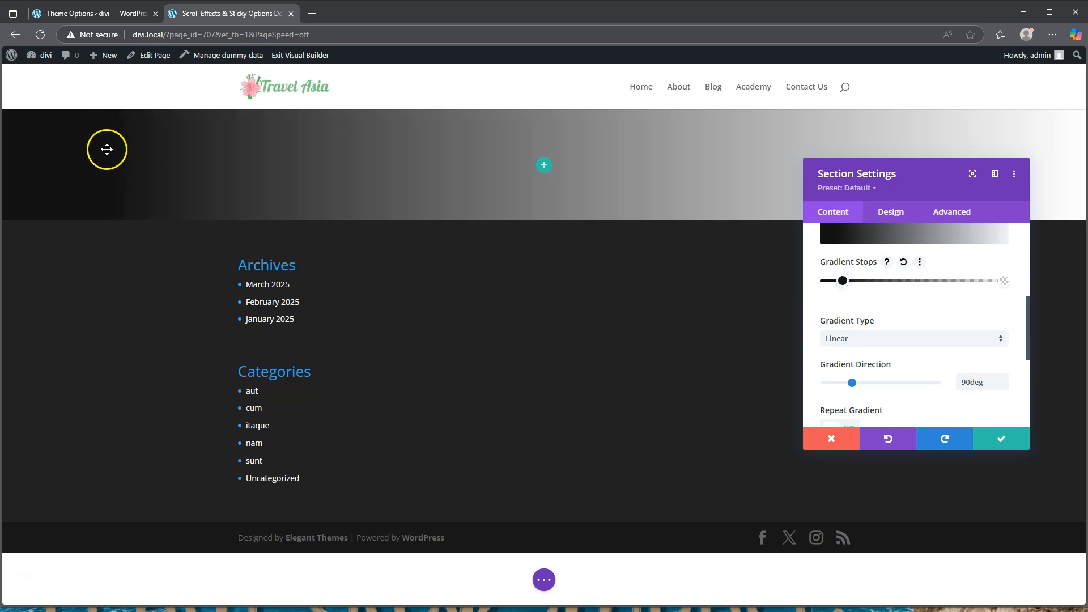
drag(1004, 281, 843, 276)
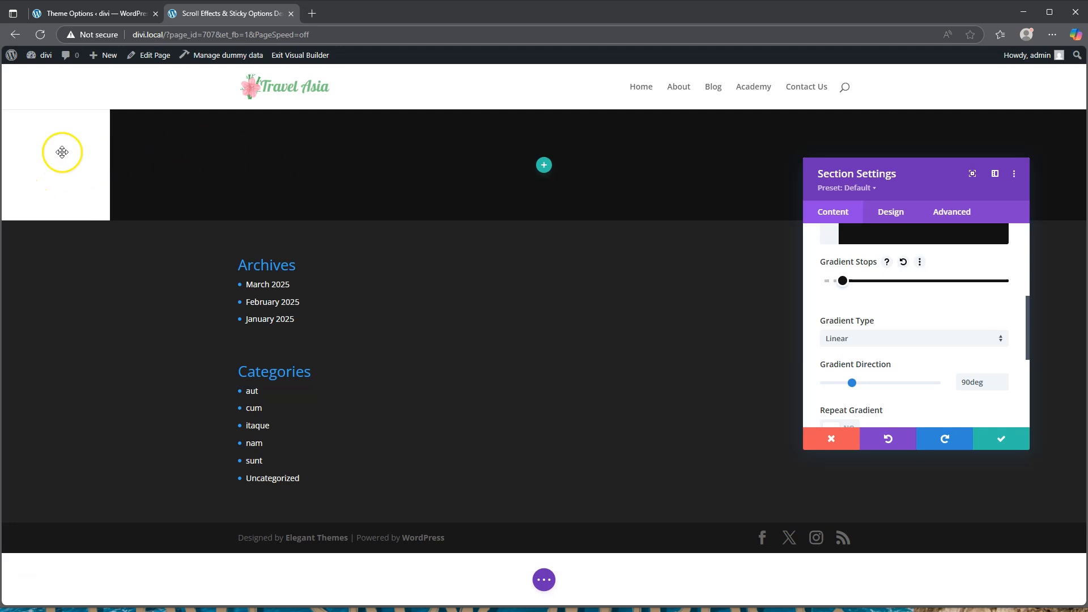
Nudge the first gradient stop to about 16% to make a hard-edged dark left strip
scroll(870, 315, up, 3)
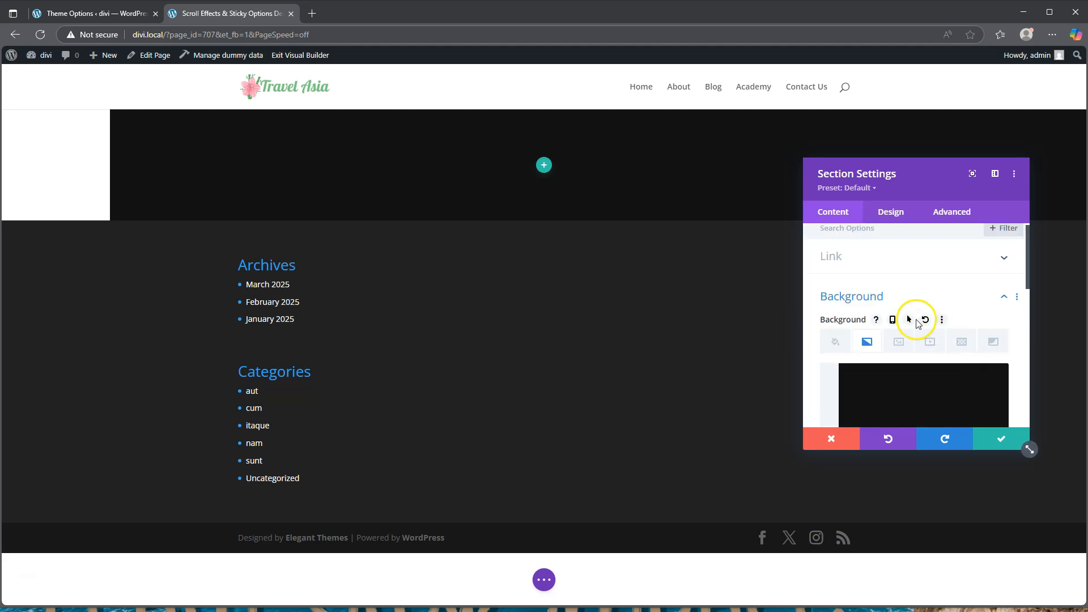
scroll(911, 357, down, 3)
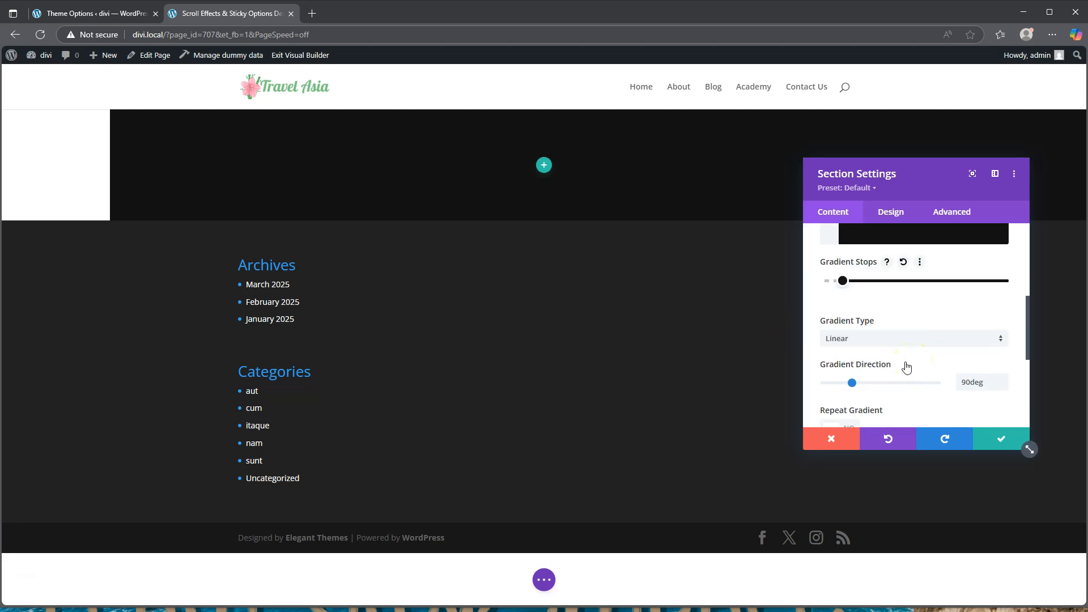
mouse_move(842, 280)
mouse_down()
mouse_move(853, 283)
mouse_move(827, 281)
mouse_move(844, 284)
mouse_up()
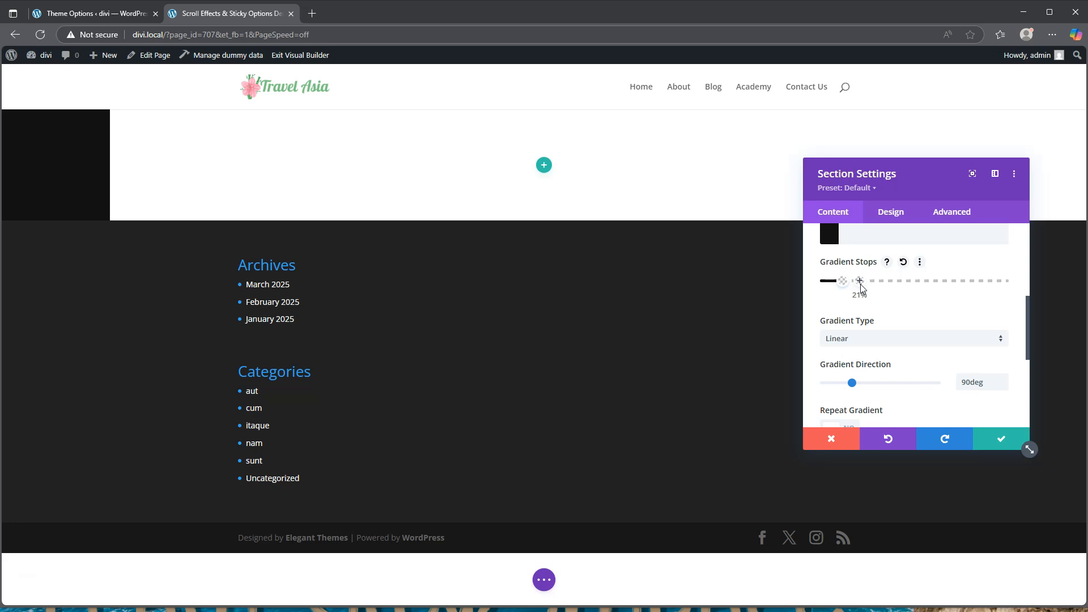
Set horizontal and vertical overflow to Hidden under Advanced > Visibility and save the section
click(890, 213)
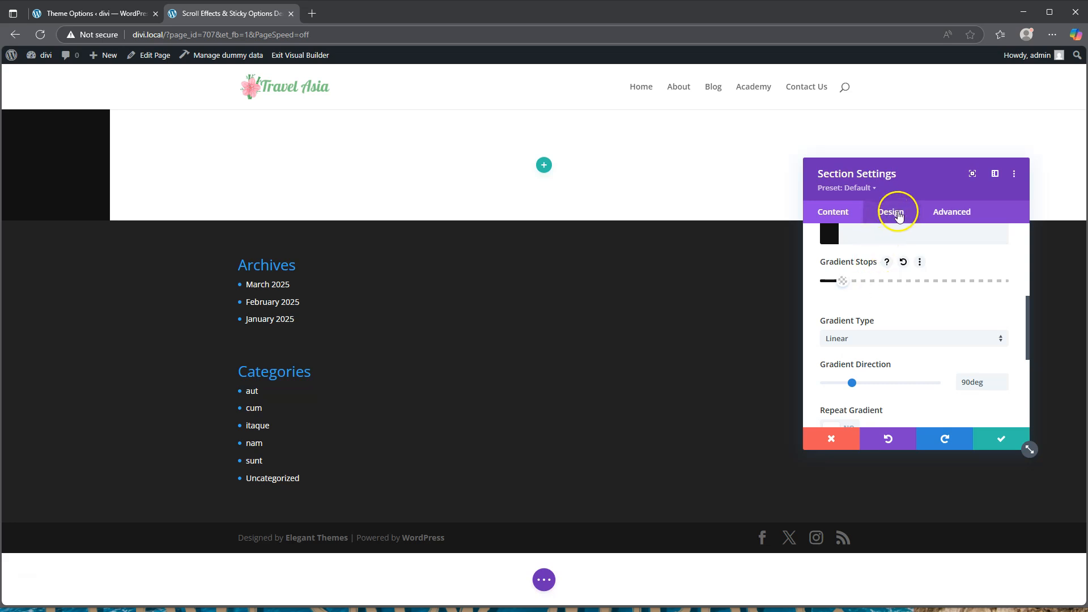
click(943, 219)
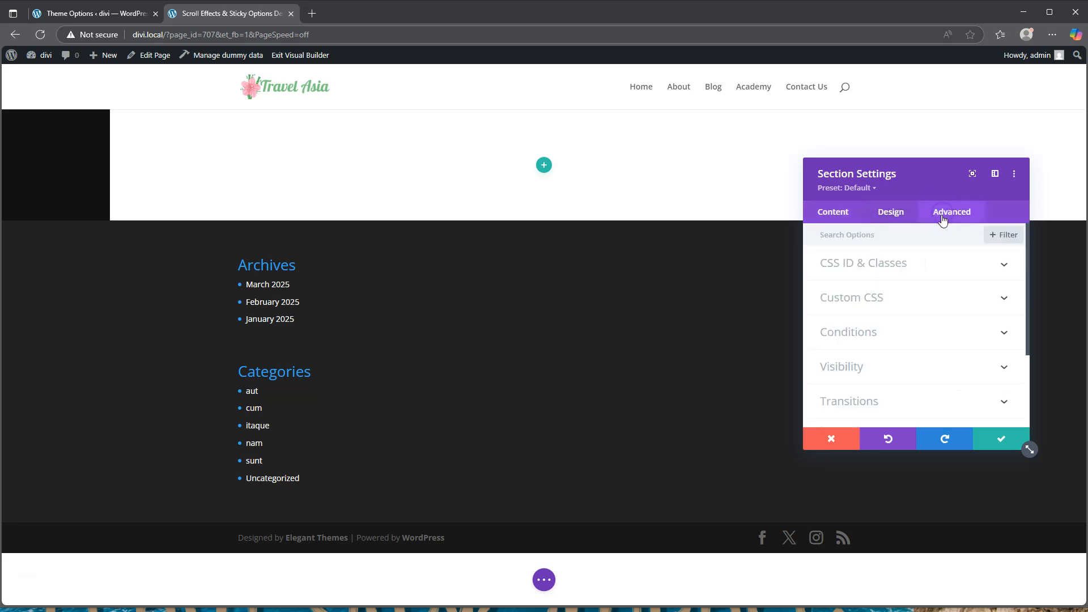
click(870, 367)
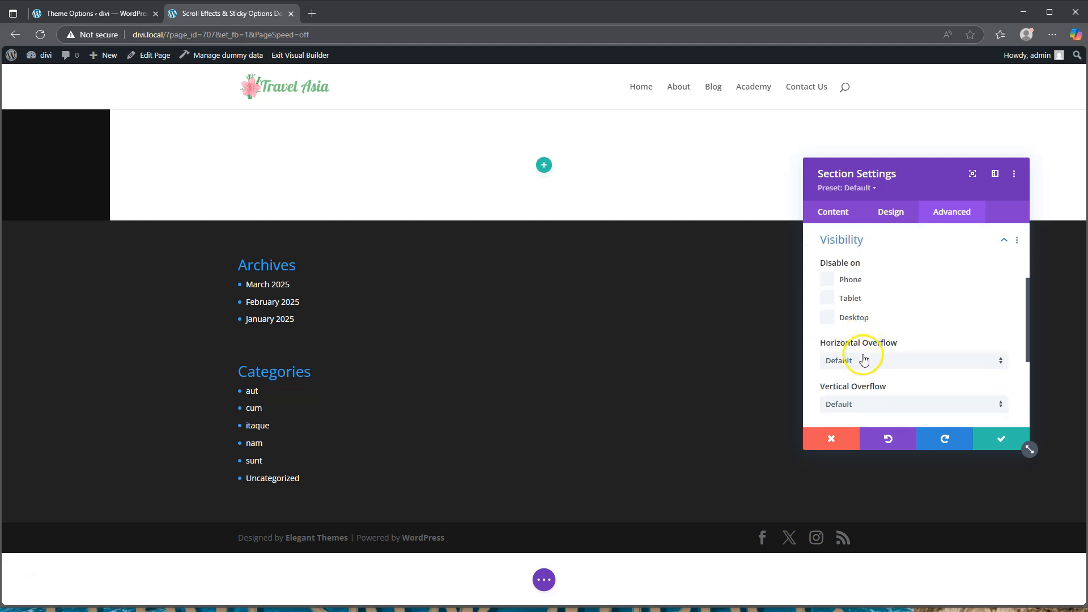
scroll(862, 335, down, 1)
click(865, 304)
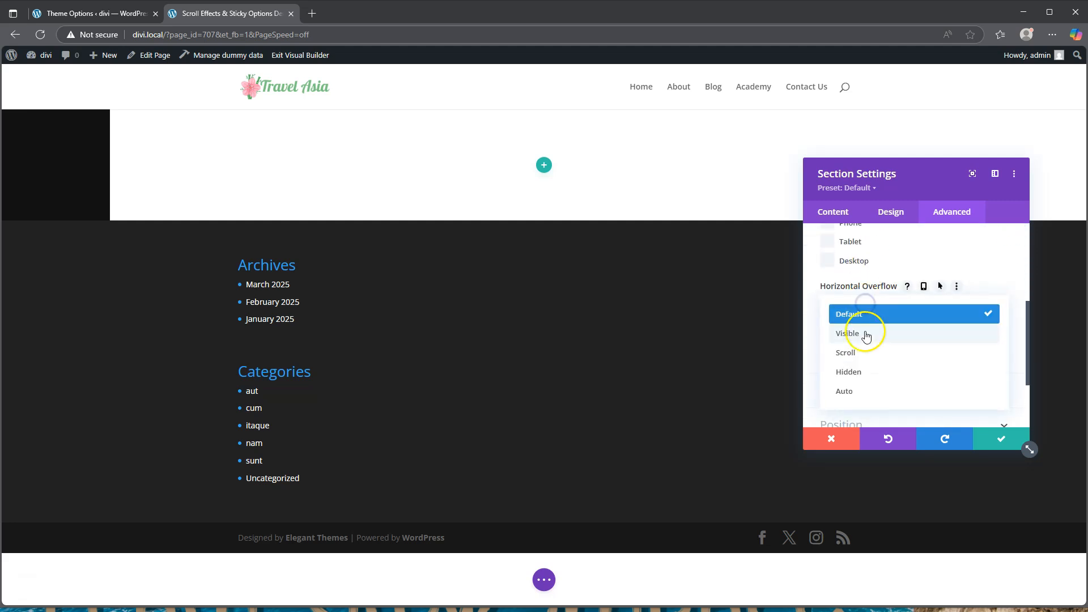
click(862, 372)
click(870, 347)
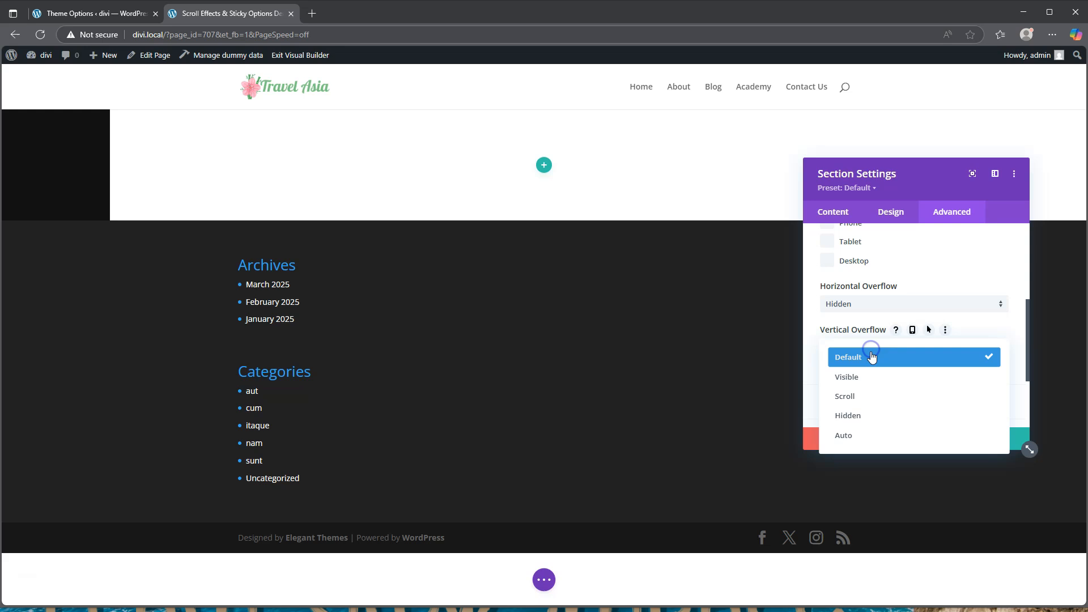
click(868, 416)
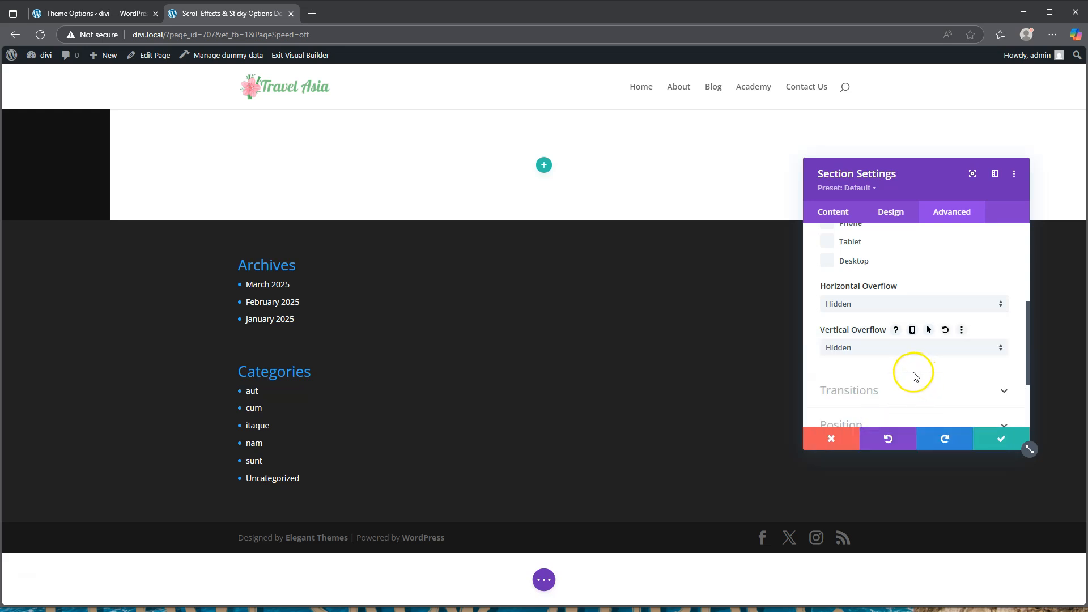
click(1003, 439)
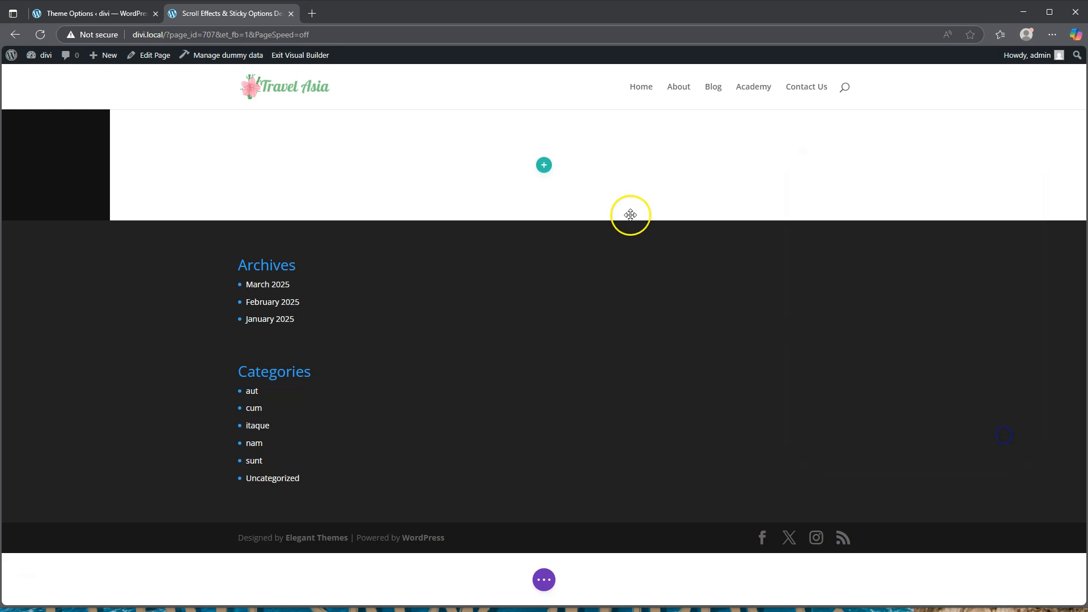
Insert an empty 1/3 + 2/3 two-column row into the section
click(544, 165)
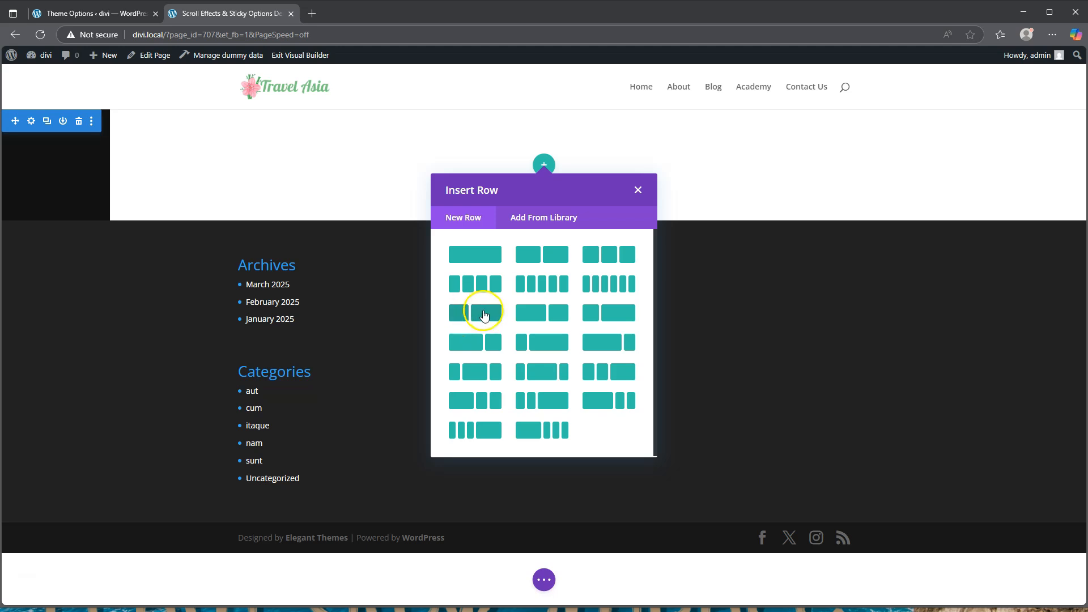
click(485, 313)
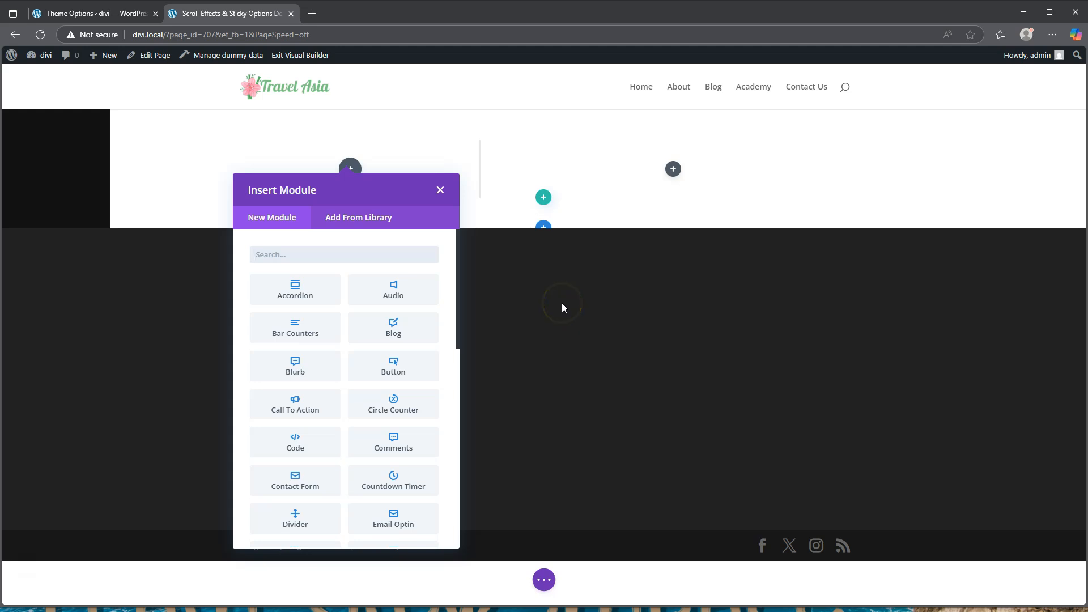
click(440, 189)
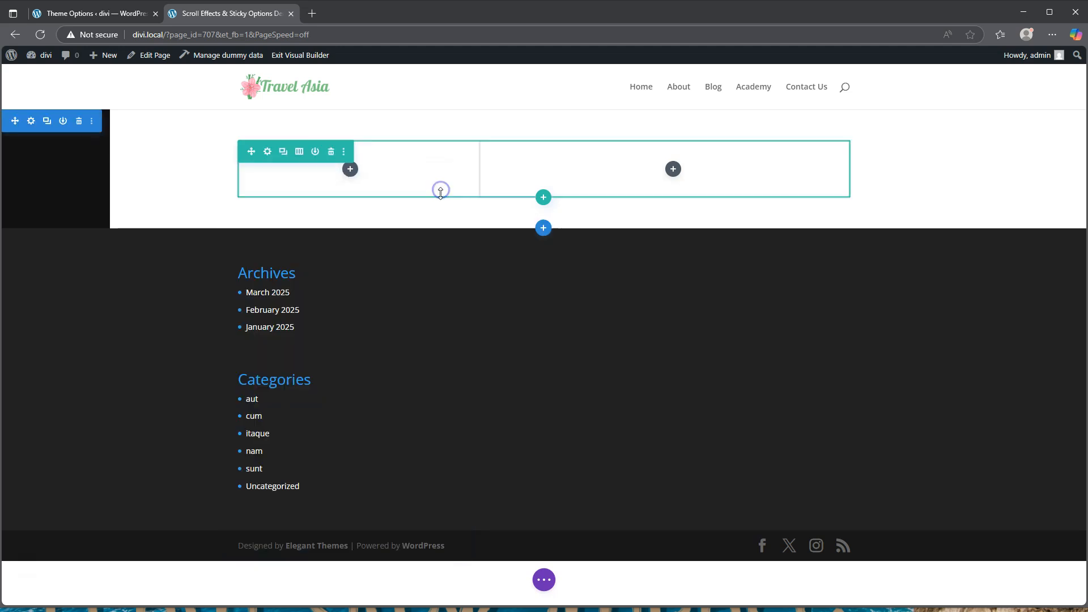
Give the row 100% width, 2580px max width and a 50px bottom margin, then save
click(268, 154)
click(891, 214)
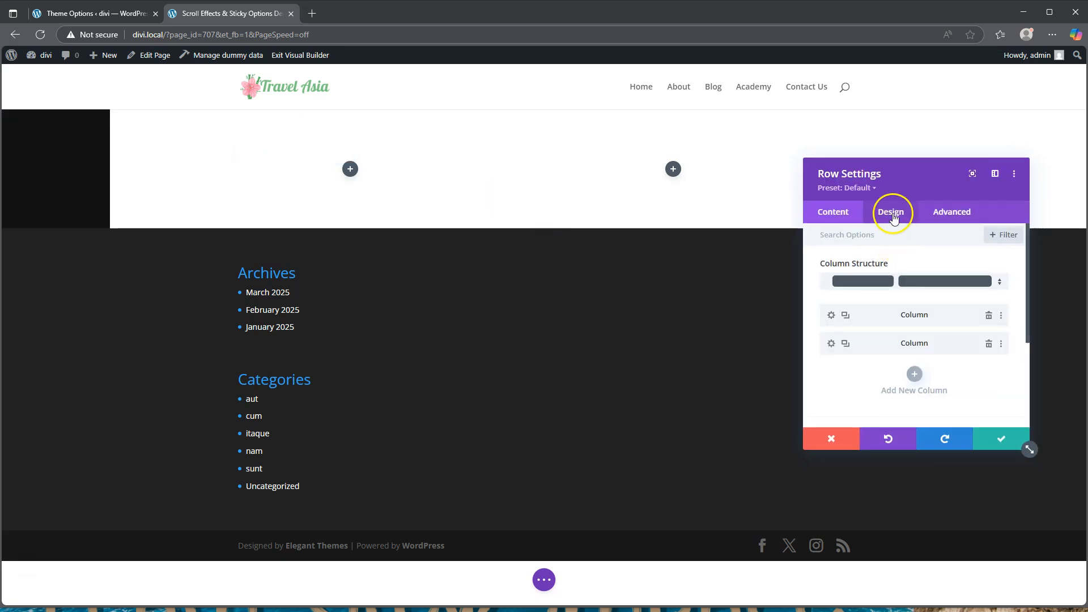
click(880, 270)
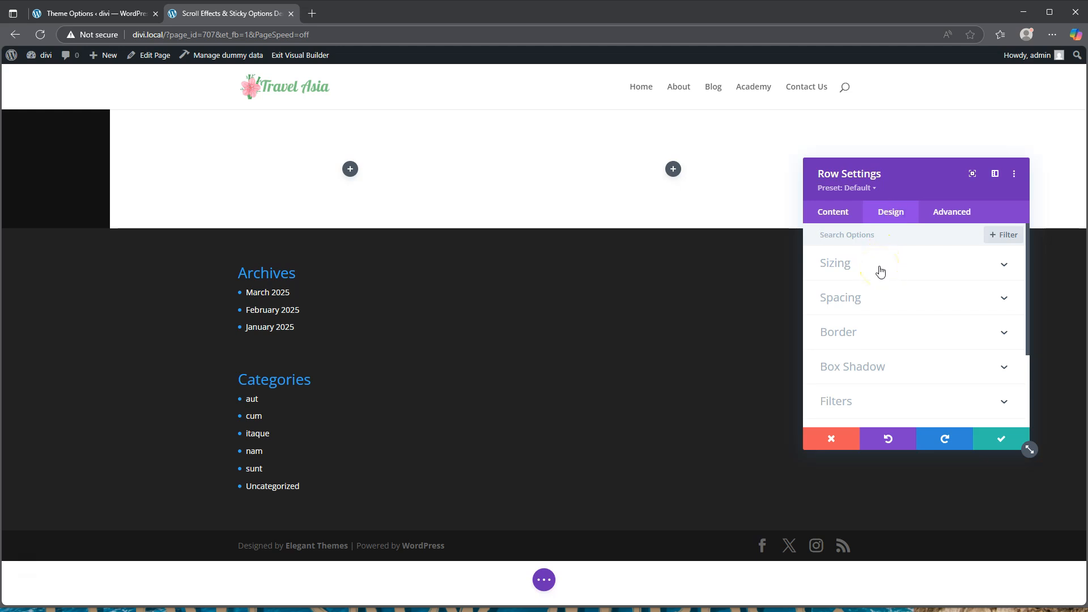
click(879, 268)
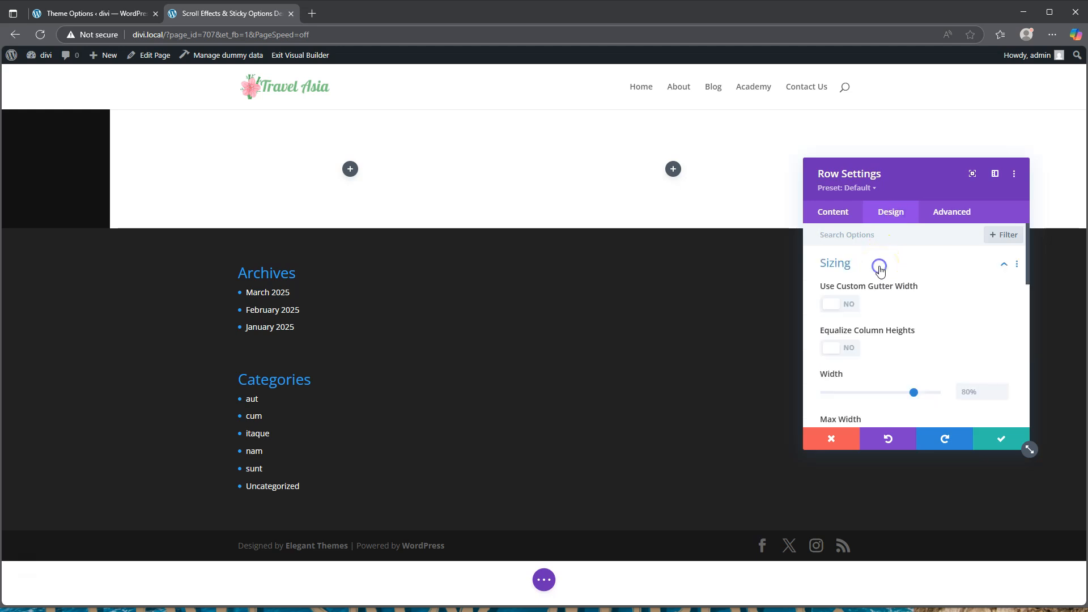
drag(913, 395, 964, 388)
scroll(966, 392, down, 2)
click(969, 324)
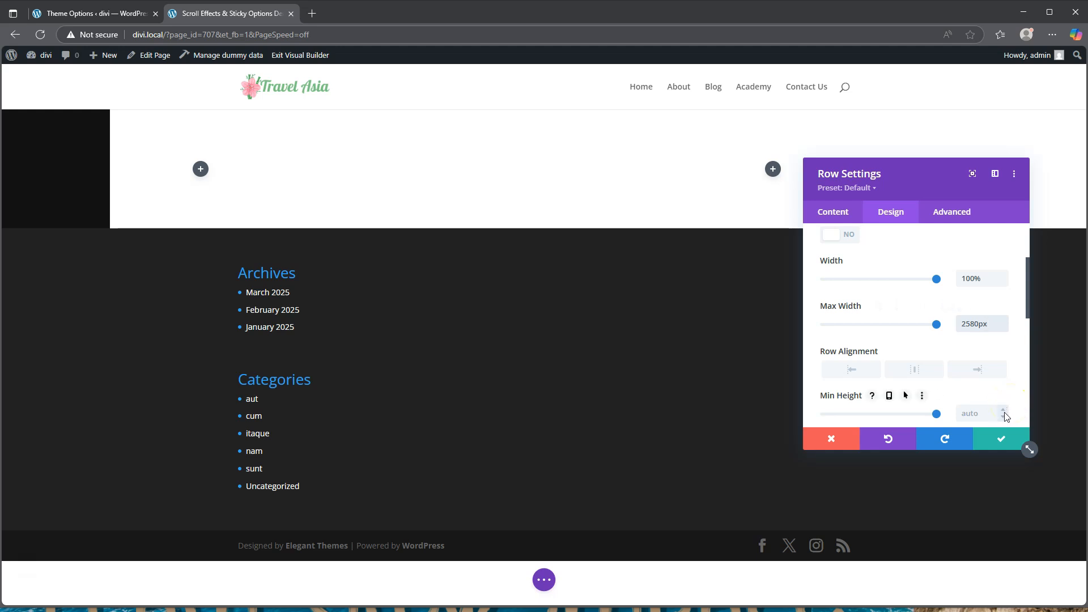
scroll(816, 308, down, 6)
scroll(880, 264, up, 2)
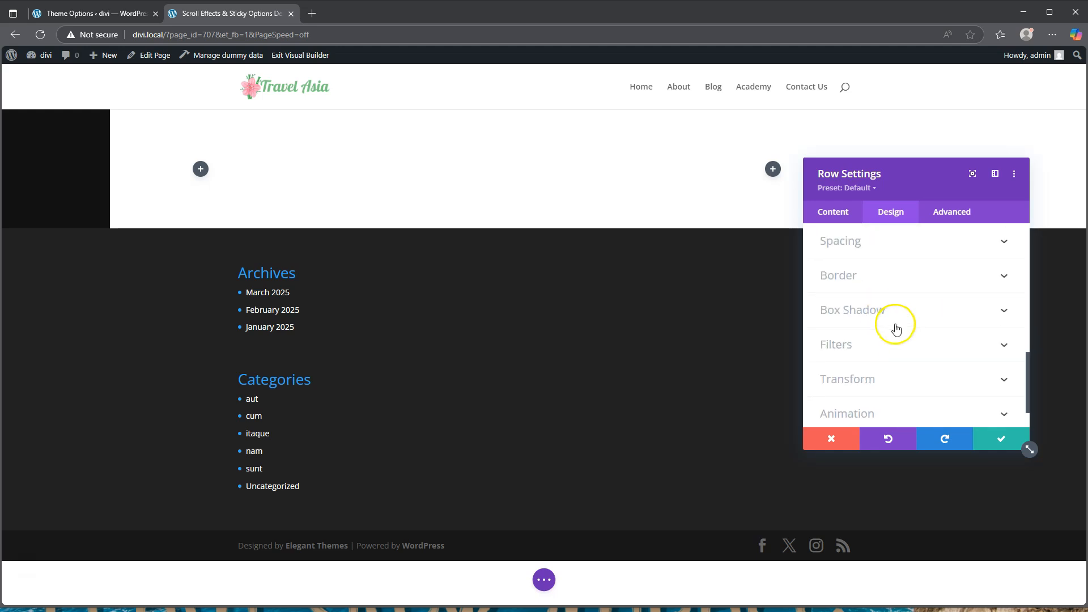
click(841, 264)
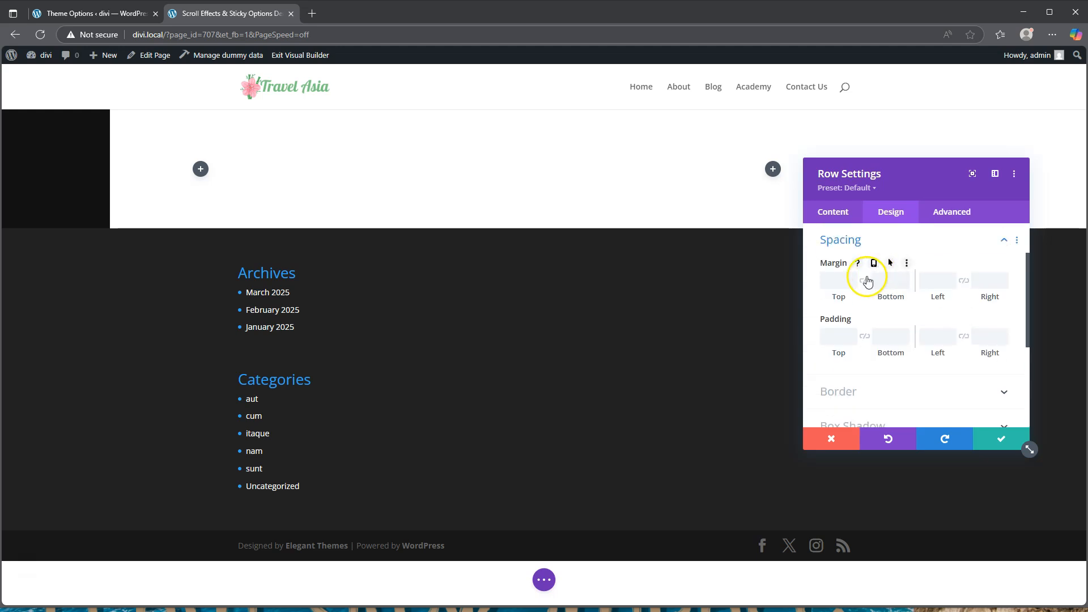
click(888, 282)
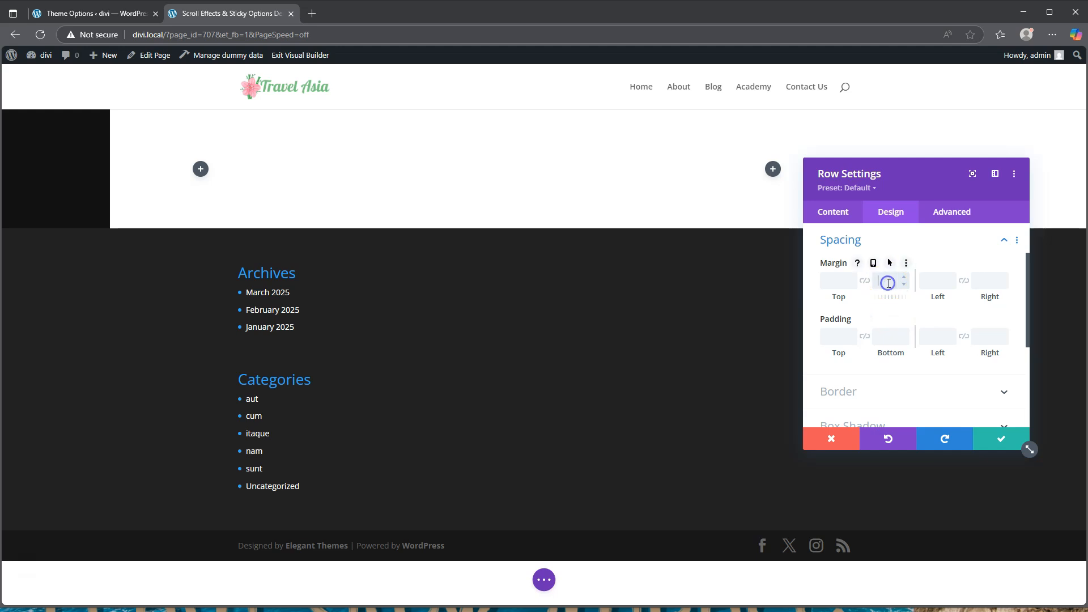
text(50px)
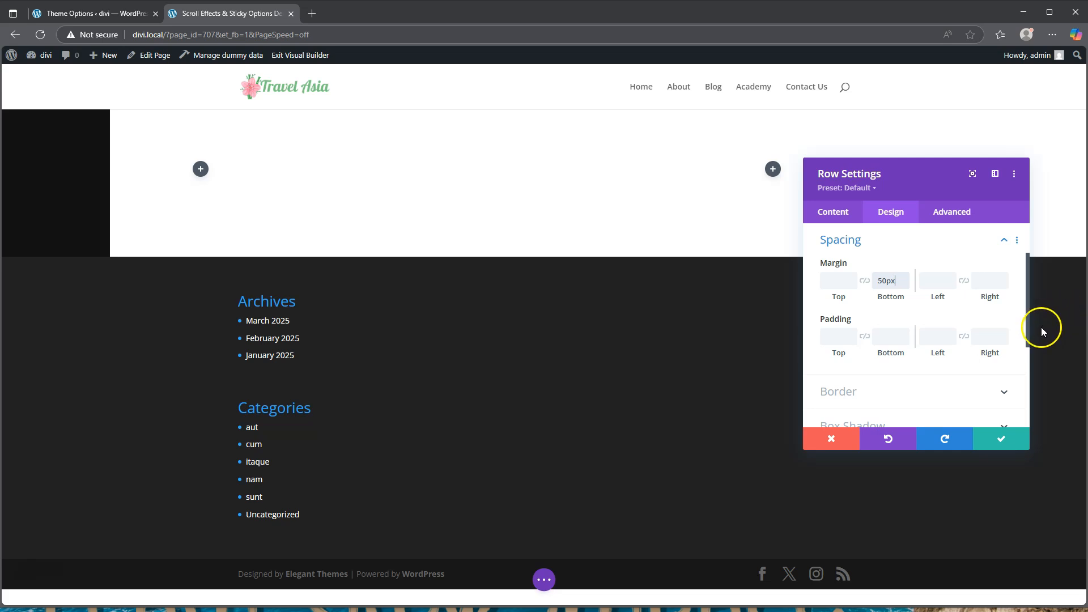
click(1002, 439)
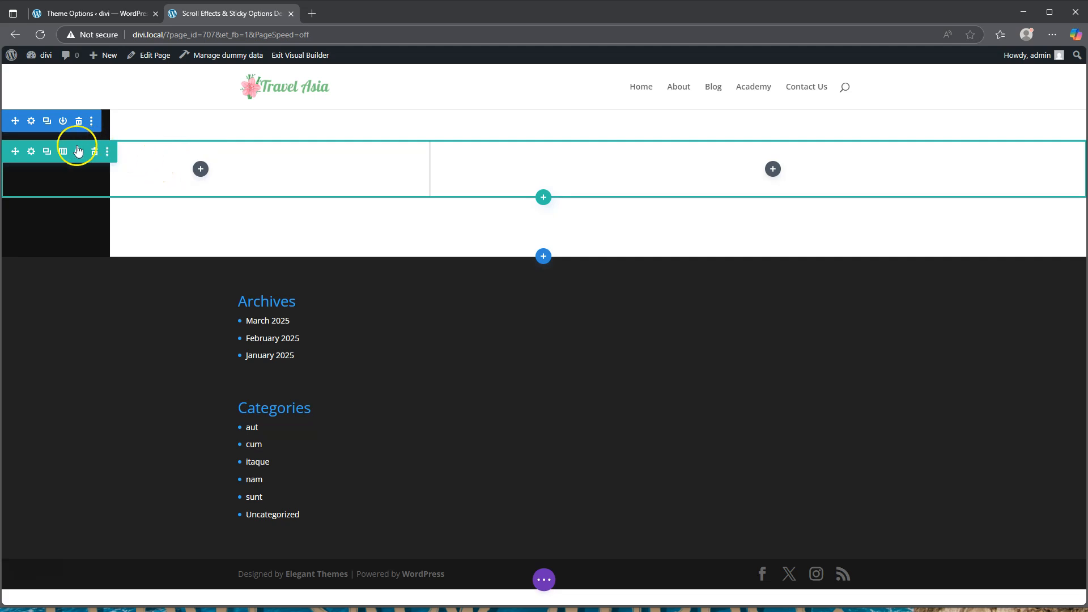
Give the right-hand column 5vh top/bottom padding and 8% left/right padding
click(32, 151)
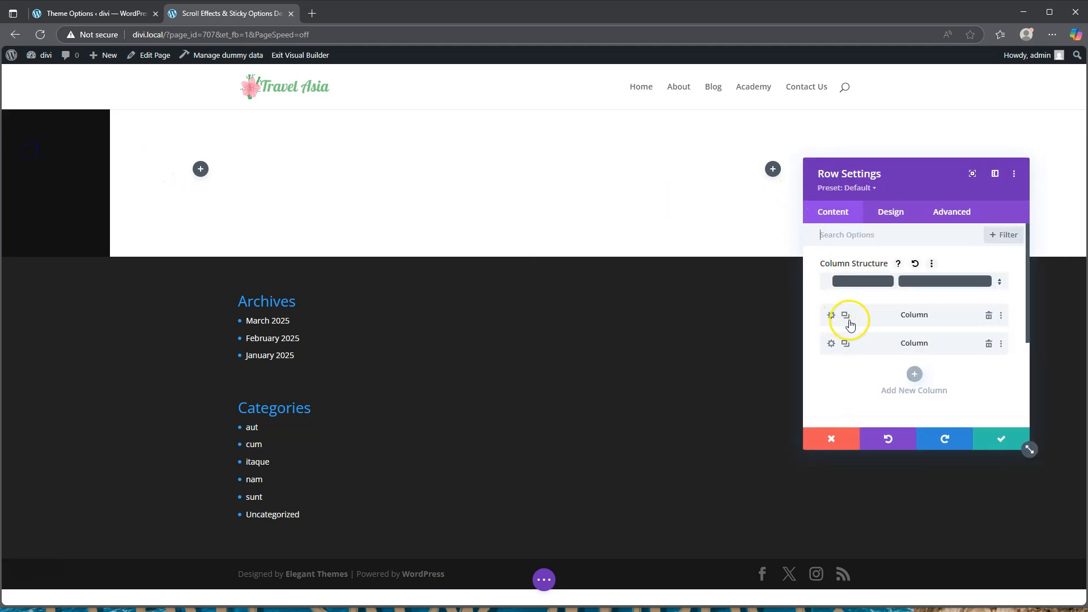
click(831, 344)
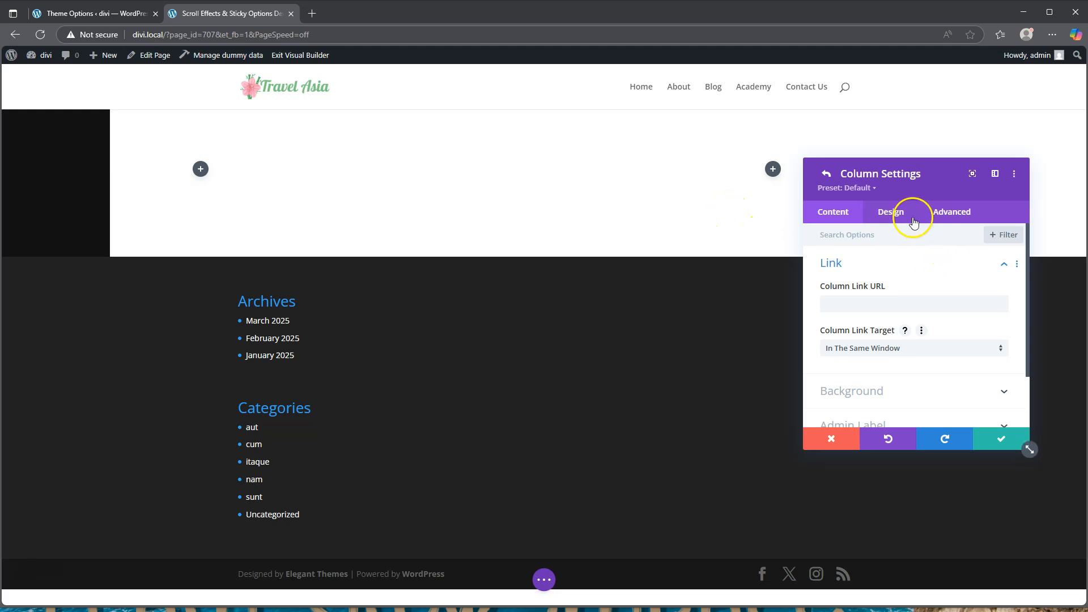
click(891, 212)
click(864, 279)
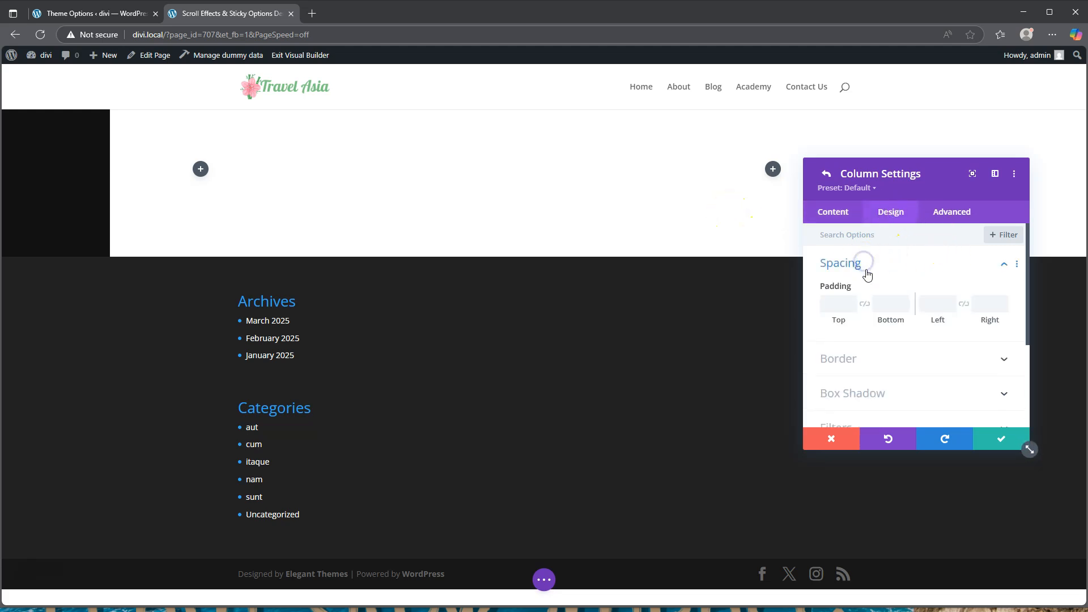
click(836, 306)
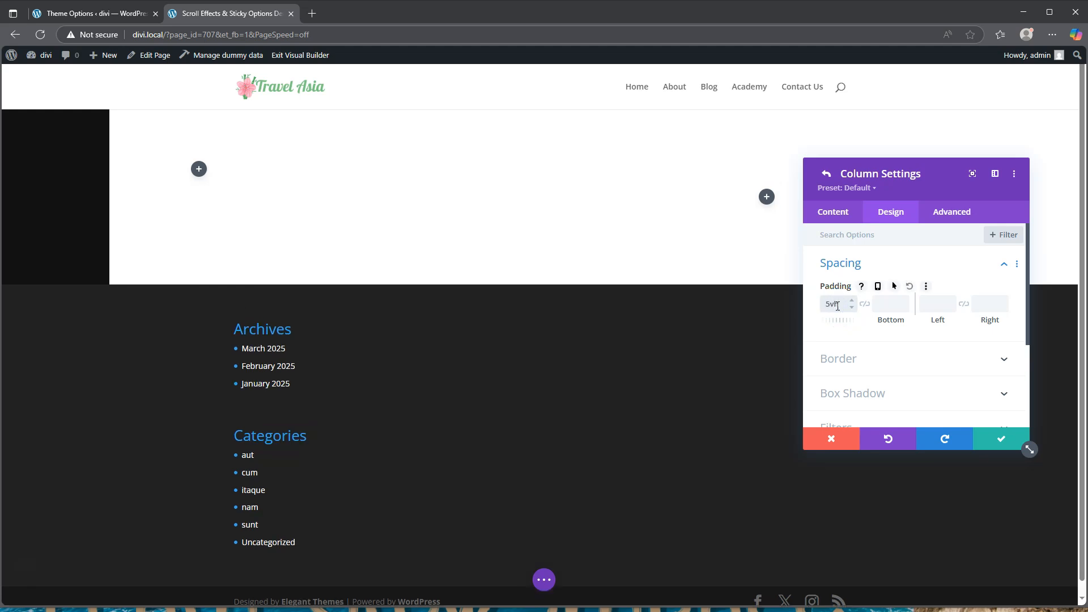
click(864, 305)
click(936, 305)
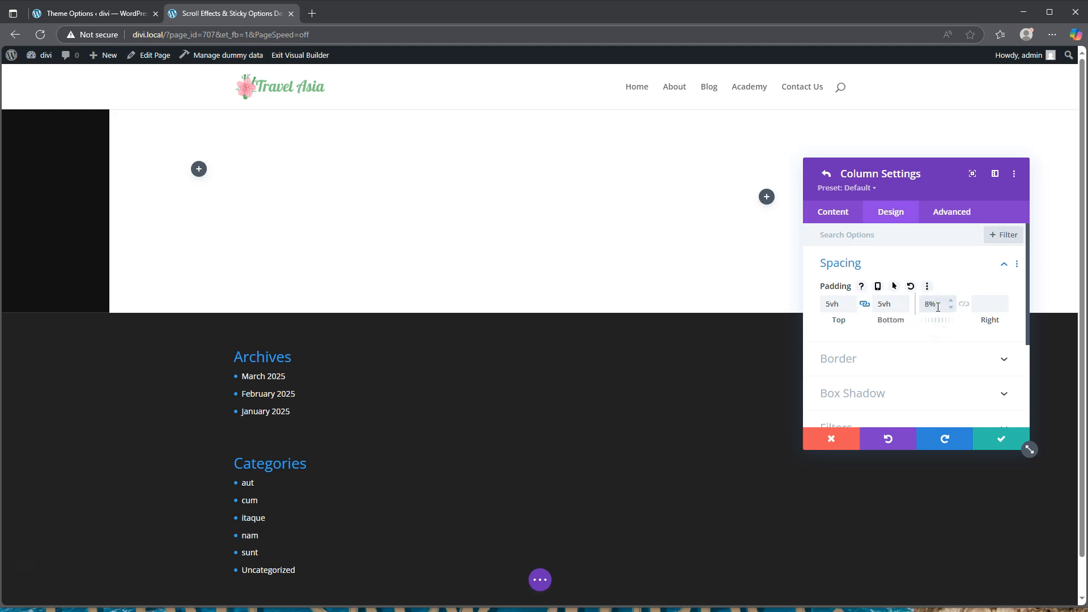
text(8%)
click(963, 304)
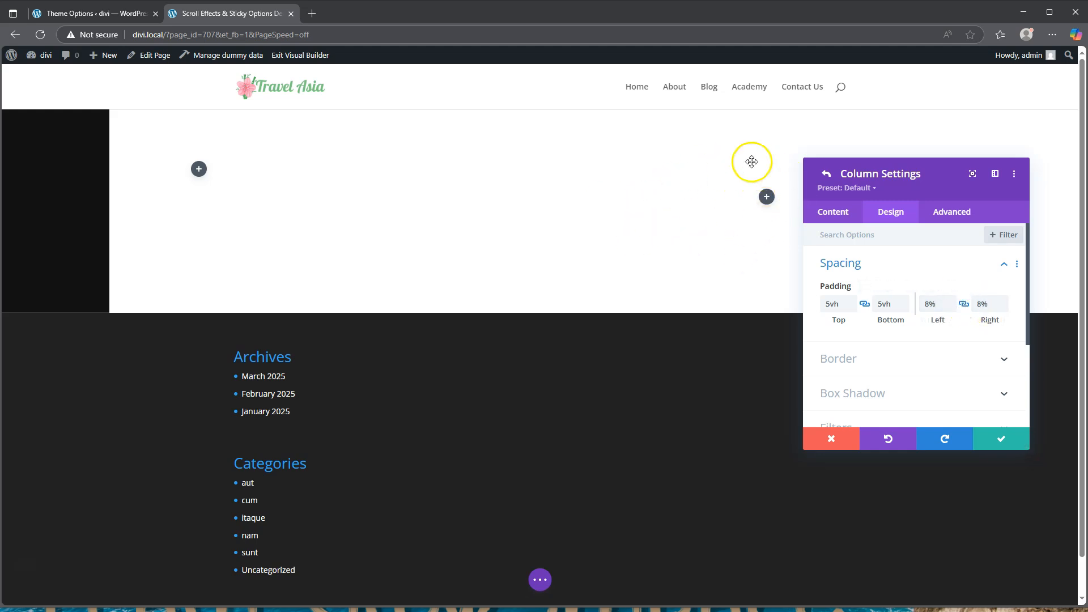
Save the column padding and close the row settings
click(719, 219)
click(1002, 441)
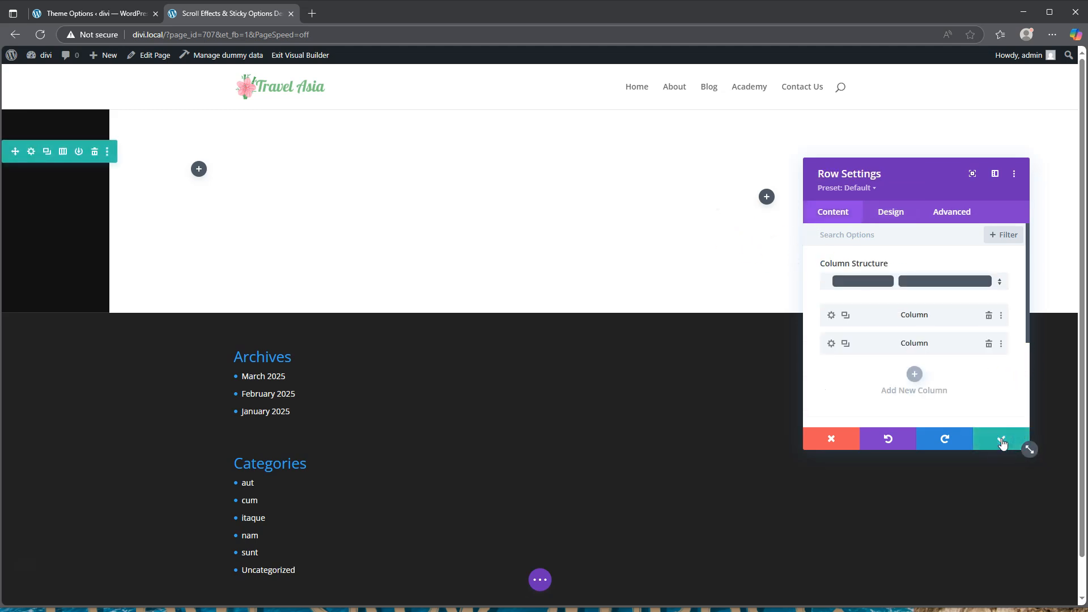
click(1002, 442)
Insert a text module into the left column
click(198, 170)
scroll(204, 333, down, 2)
scroll(205, 332, down, 8)
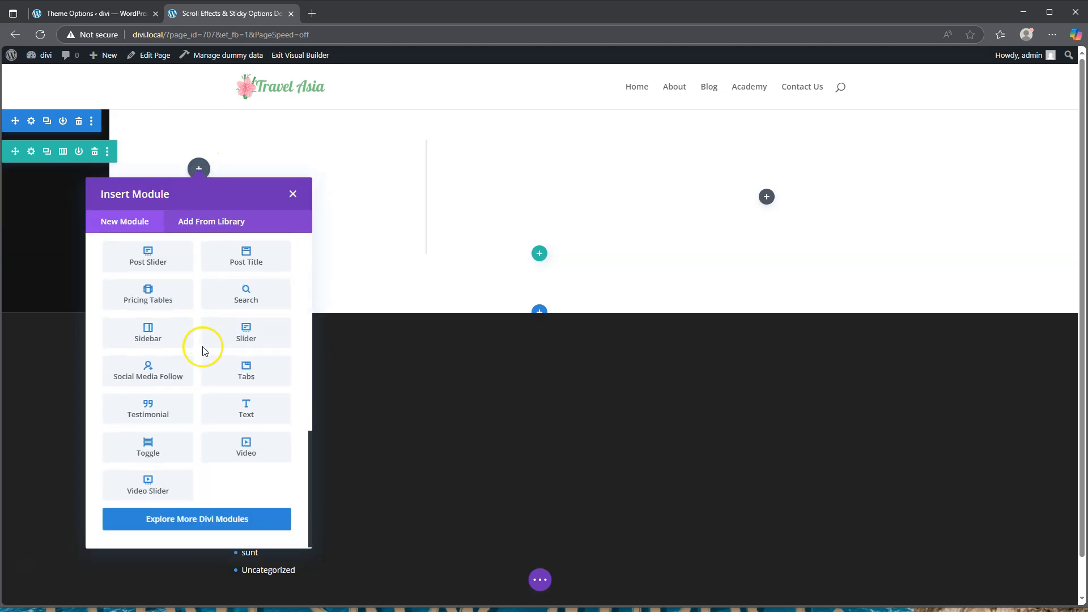
click(245, 406)
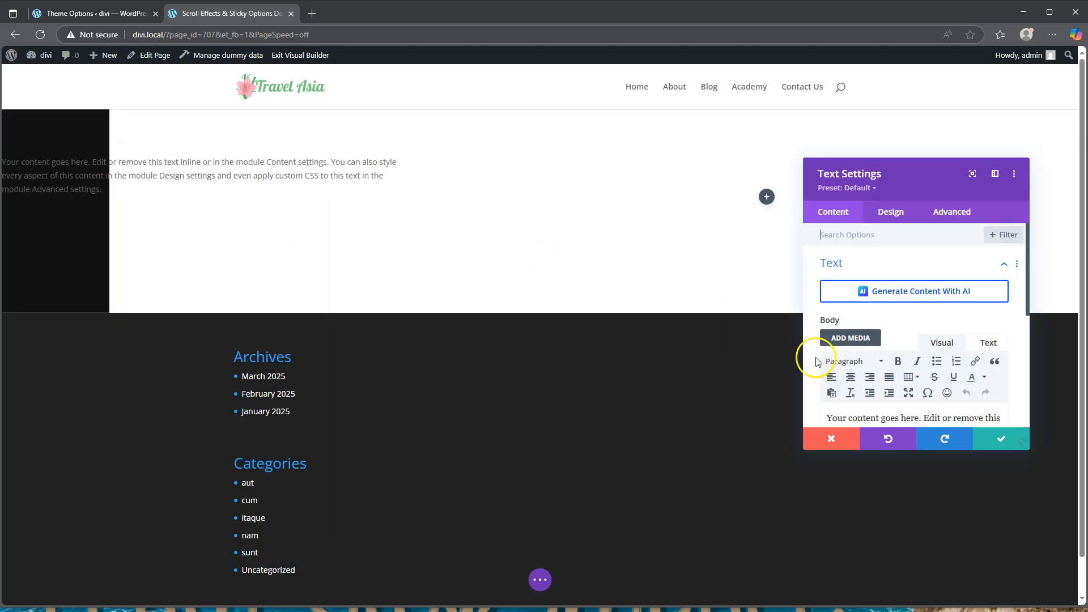
Trim the text to 'Your content goes here.' and format it as Heading 3
scroll(816, 361, down, 2)
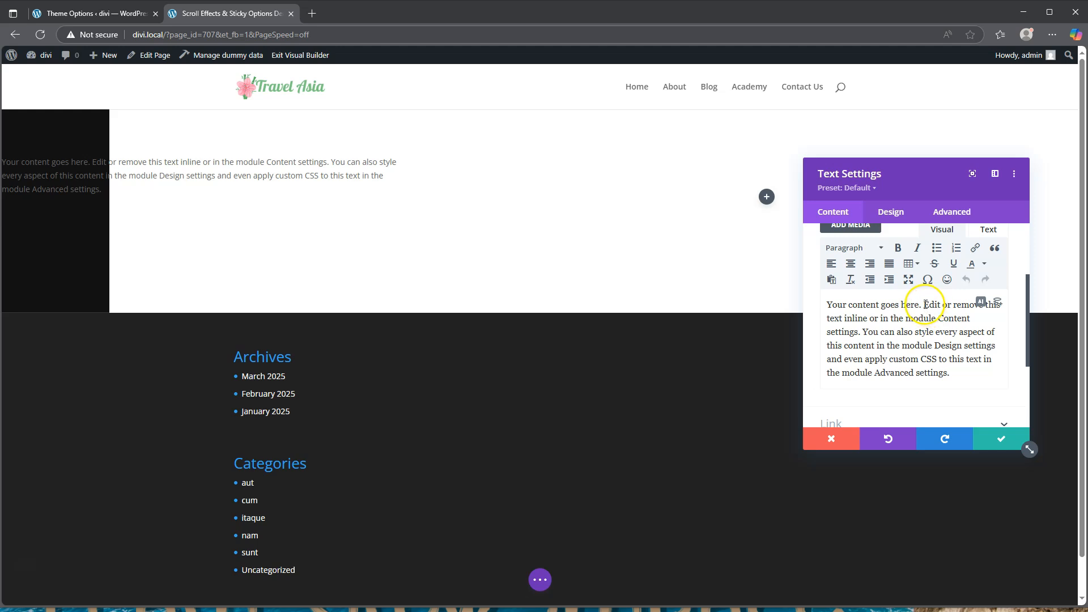
drag(924, 305, 955, 370)
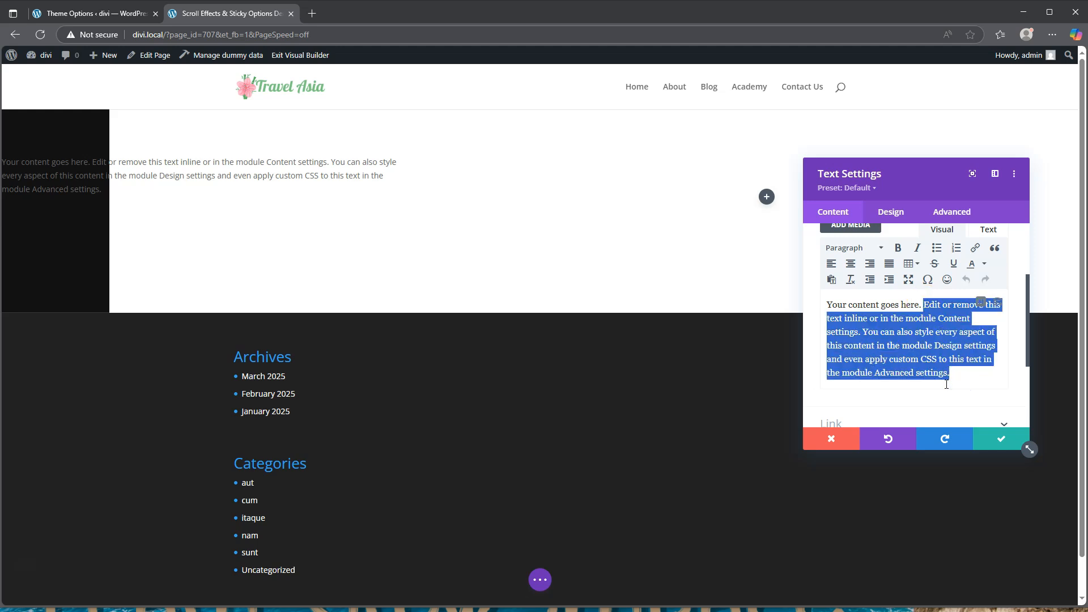
key(BackSpace)
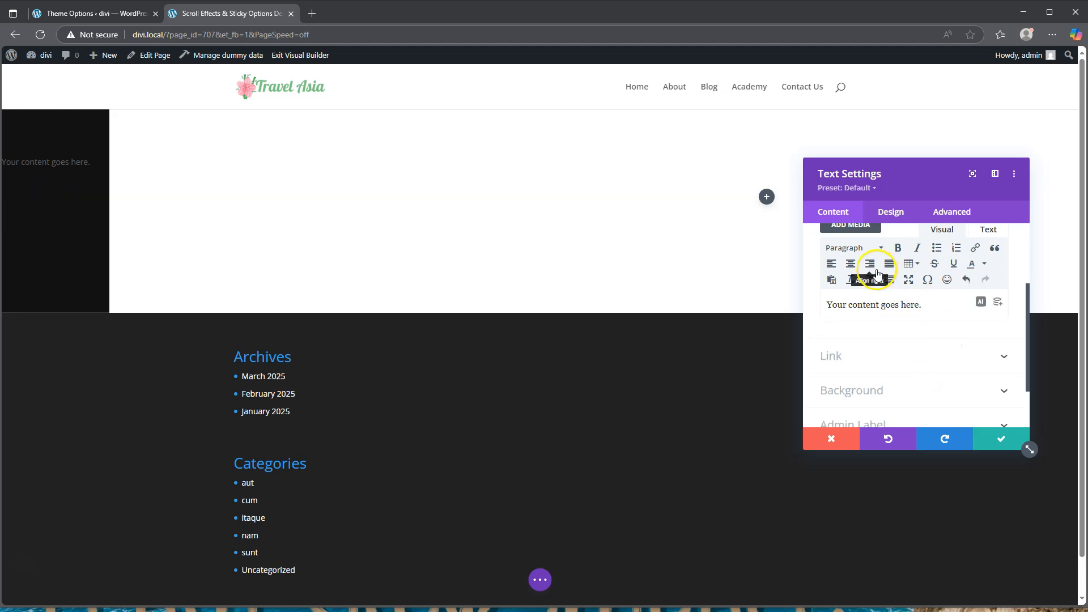
click(858, 249)
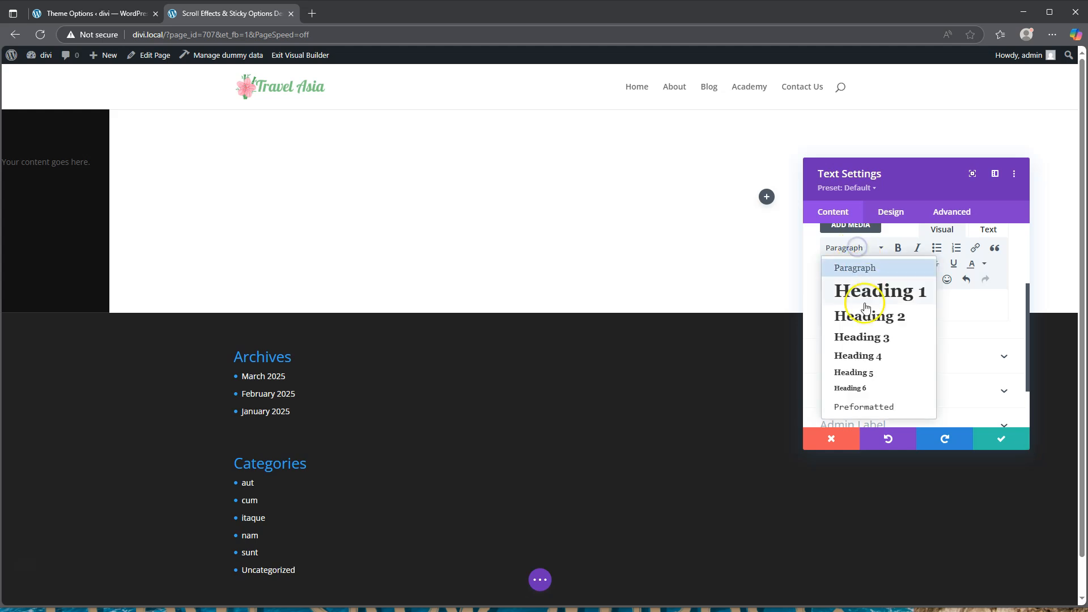
click(865, 340)
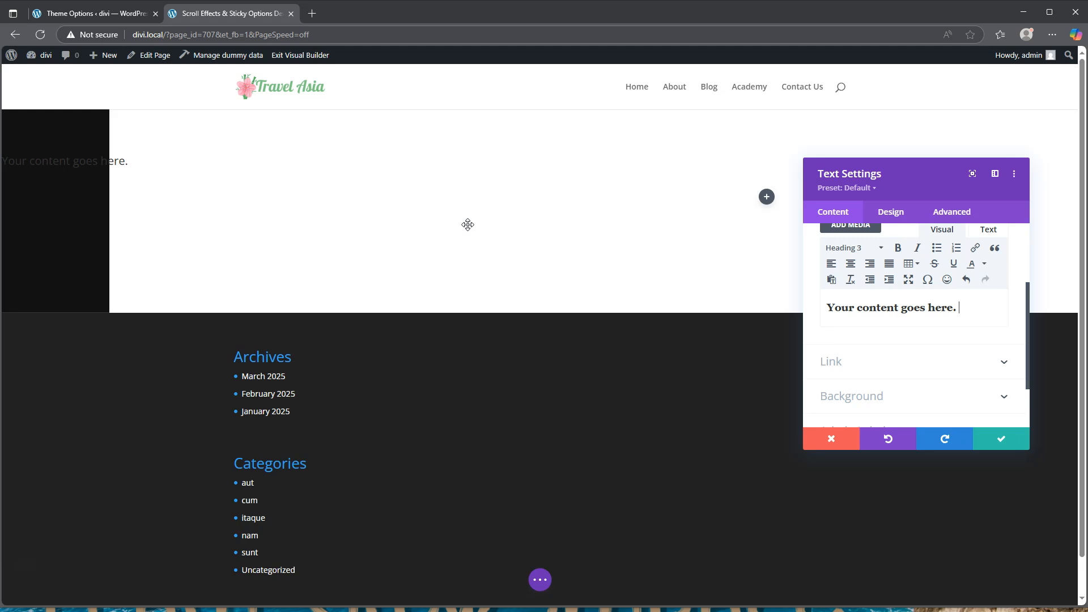
click(894, 395)
Add a gradient background to the text module with a translucent dark green left stop
scroll(896, 372, down, 1)
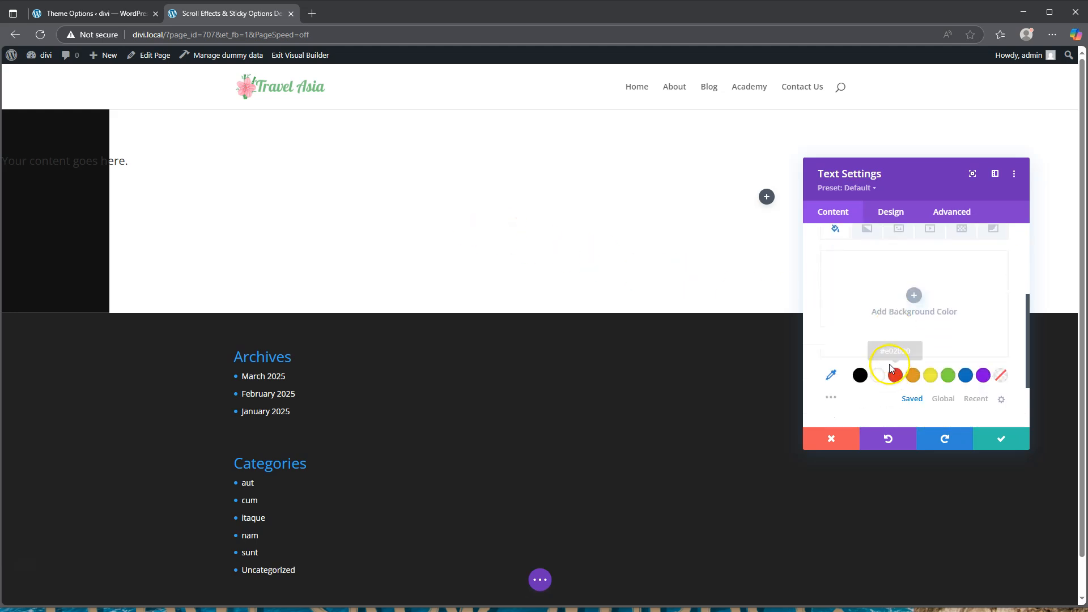
click(875, 242)
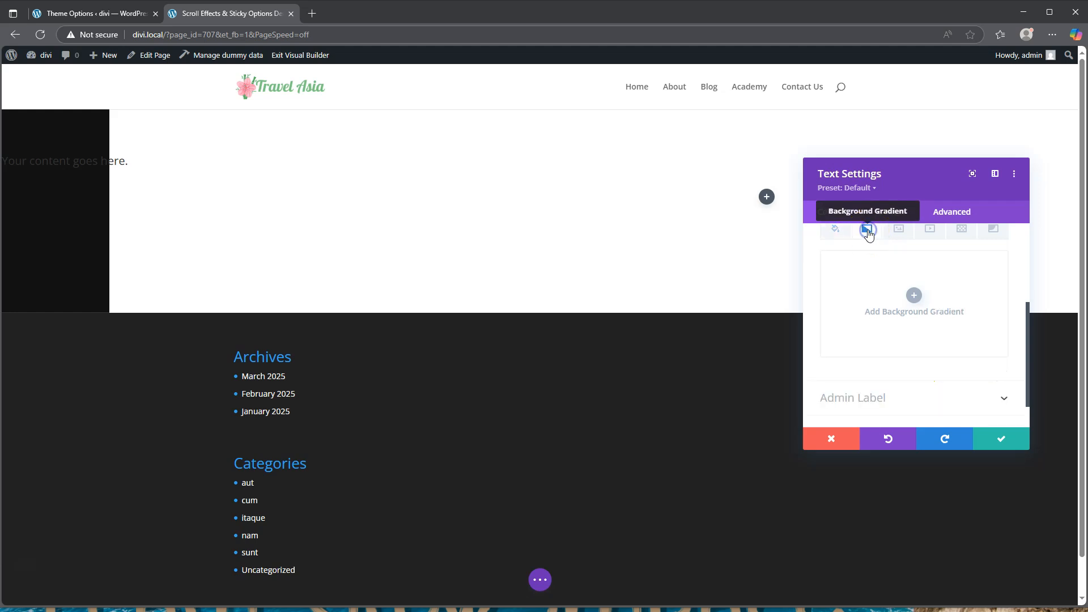
click(914, 295)
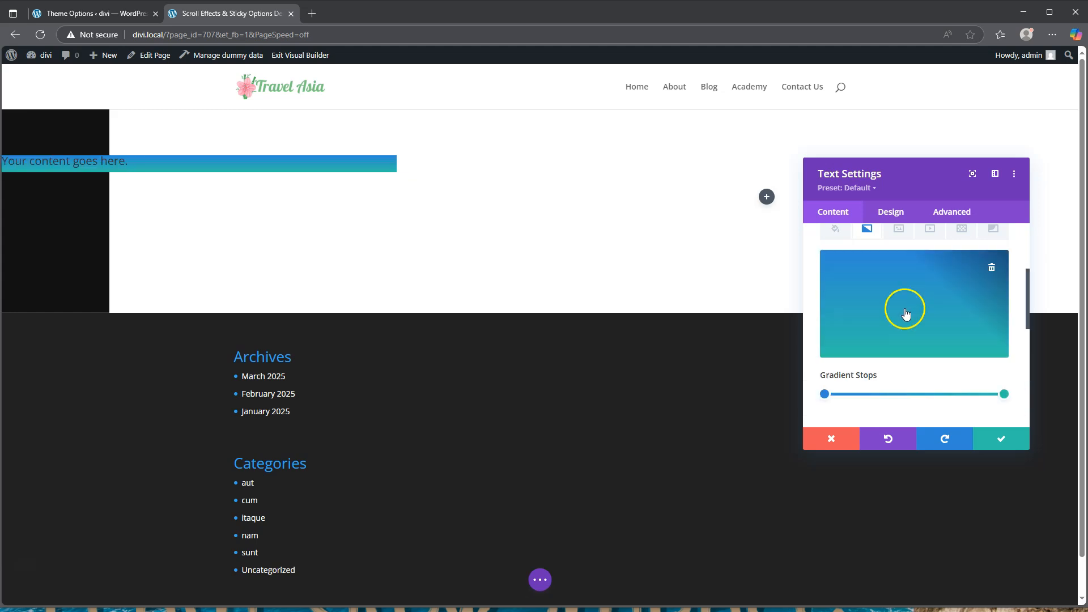
click(824, 394)
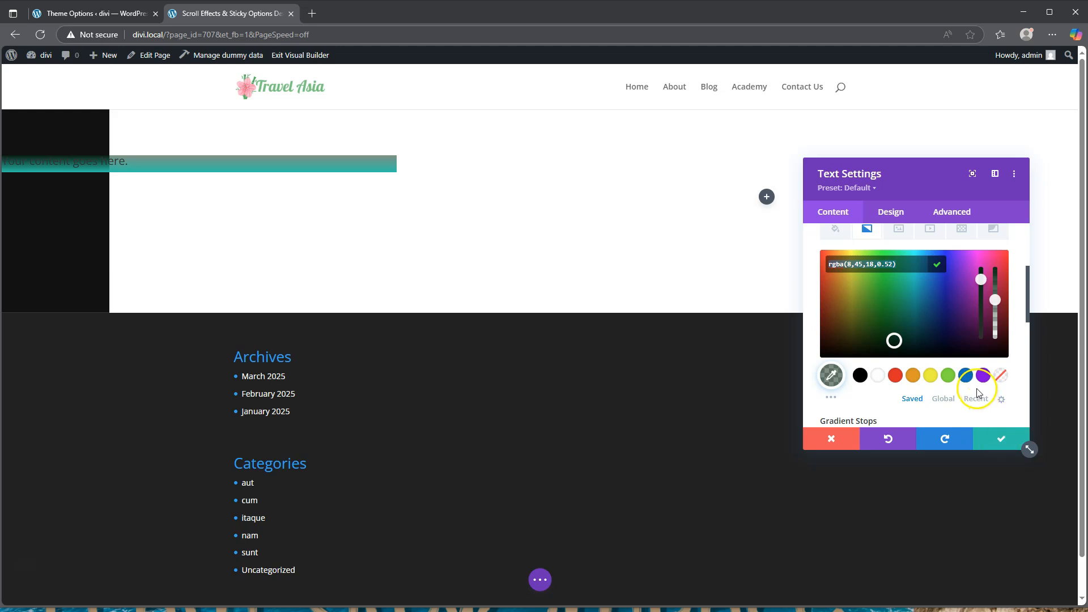
Make the right gradient stop fully transparent white, rgba(255,255,255,0)
scroll(977, 391, down, 1)
click(1005, 386)
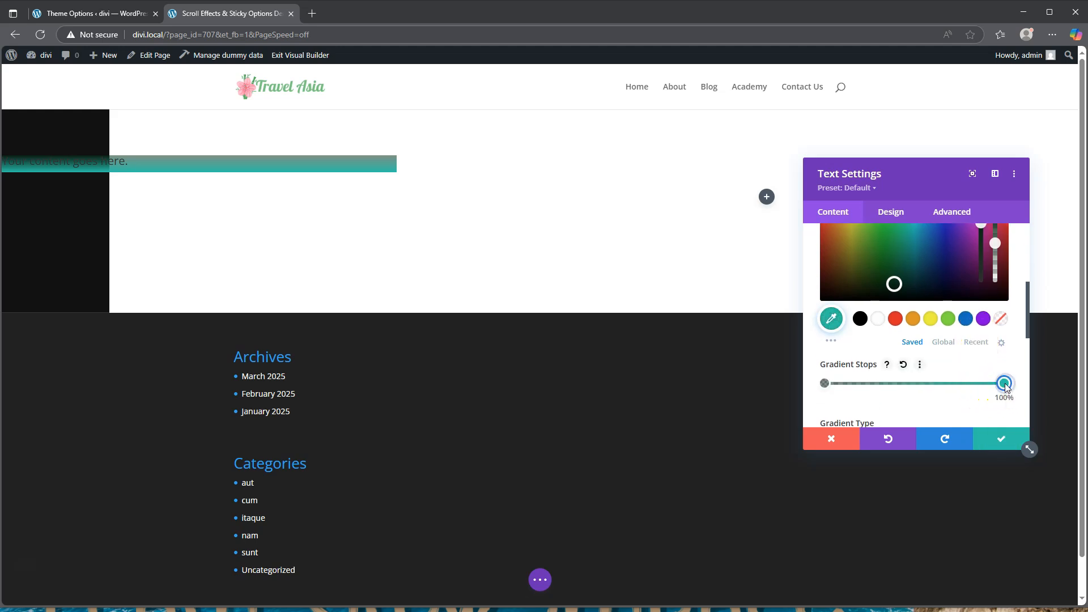
scroll(928, 363, up, 1)
click(878, 382)
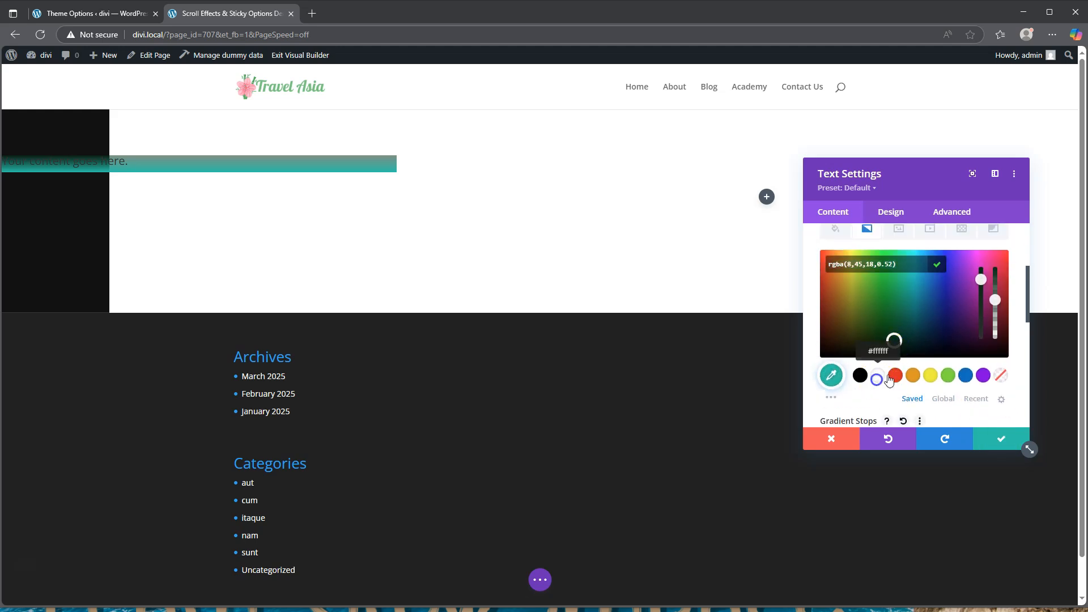
drag(995, 273, 999, 349)
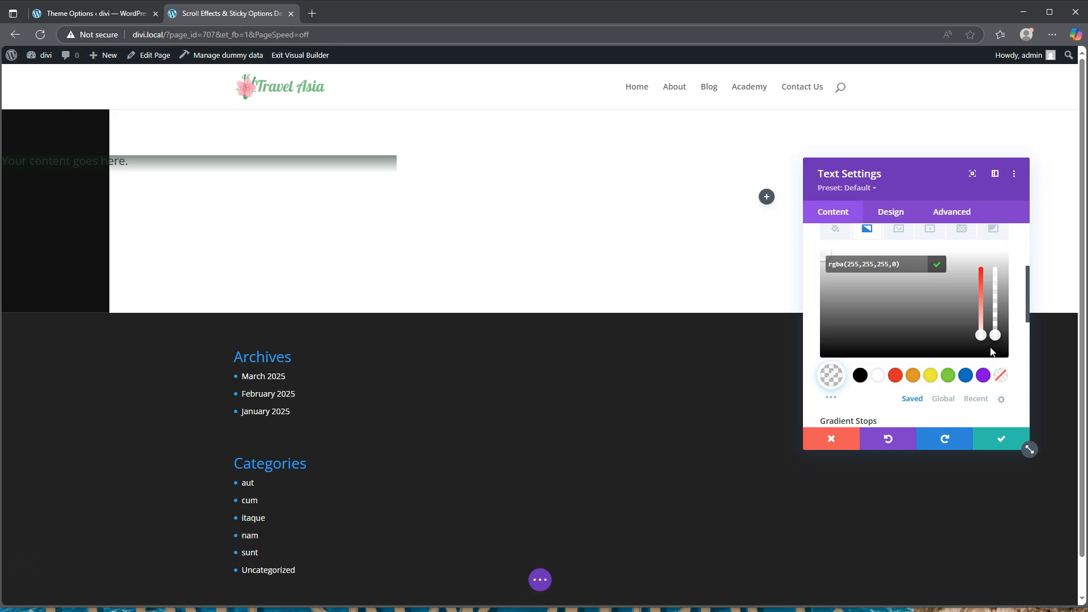
scroll(959, 372, down, 2)
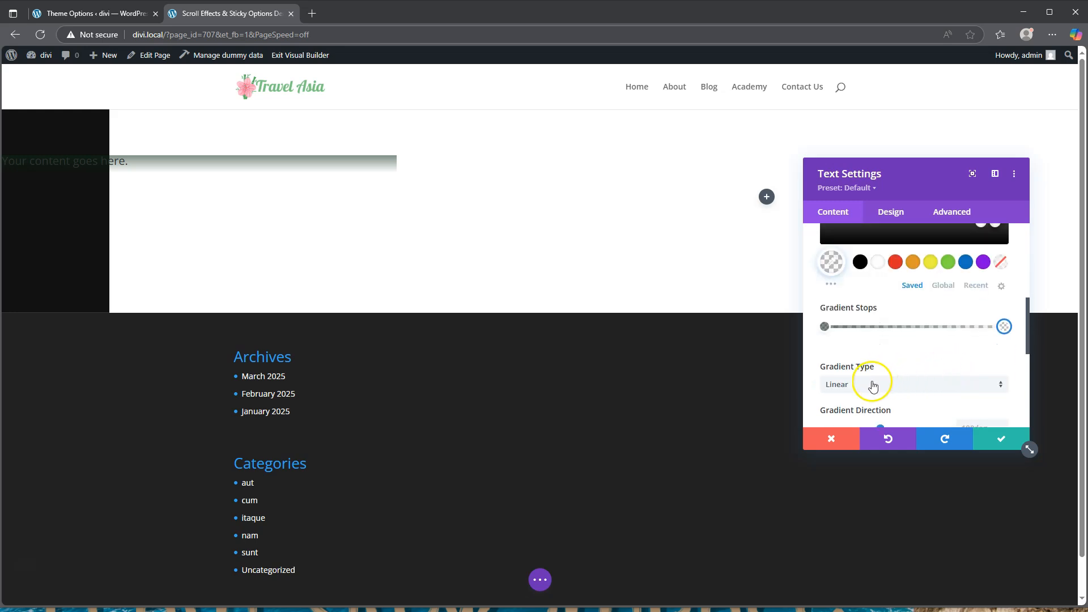
scroll(878, 317, down, 2)
scroll(852, 370, down, 2)
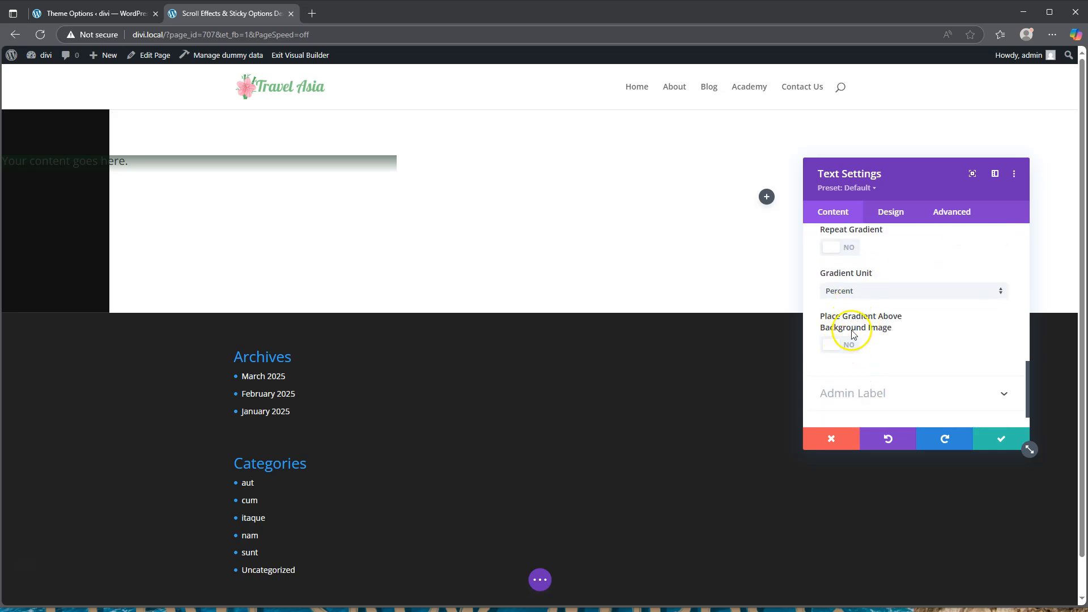
Switch Place Gradient Above Background Image to Yes for the text module's gradient
click(844, 347)
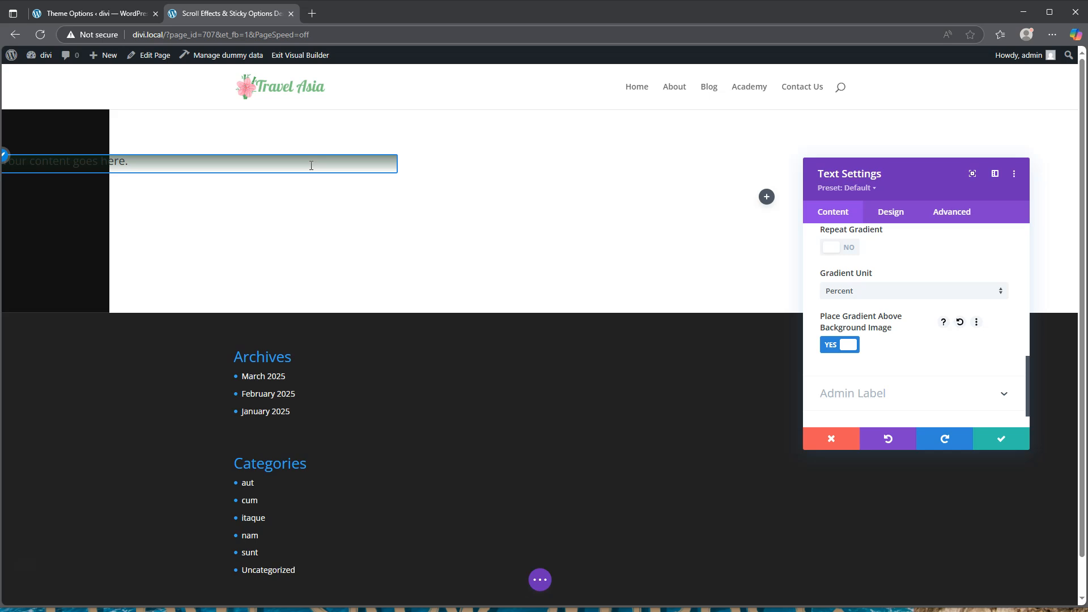
click(335, 179)
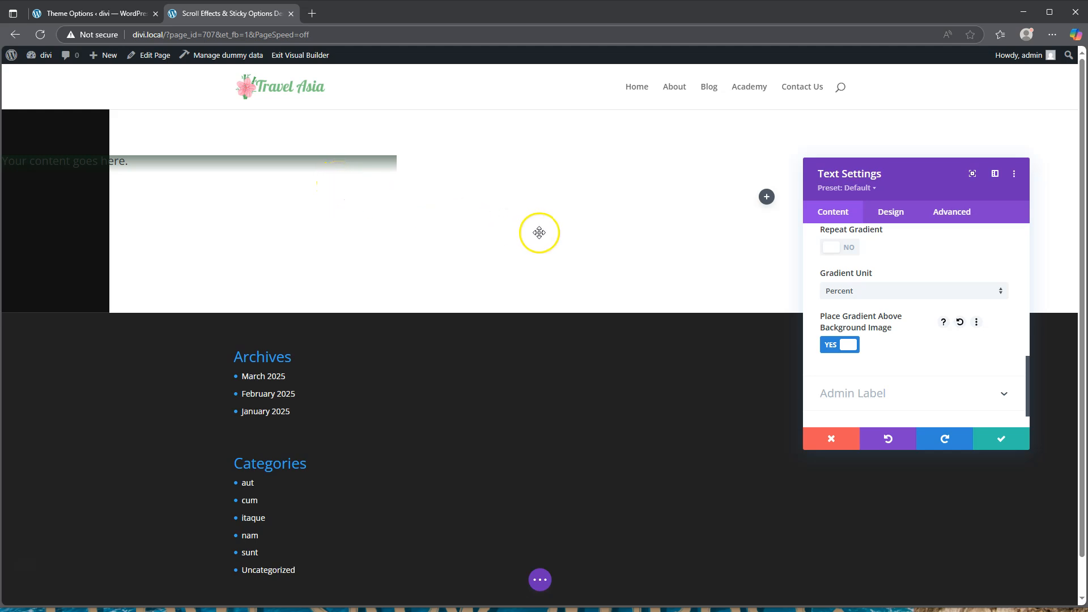
scroll(892, 286, up, 5)
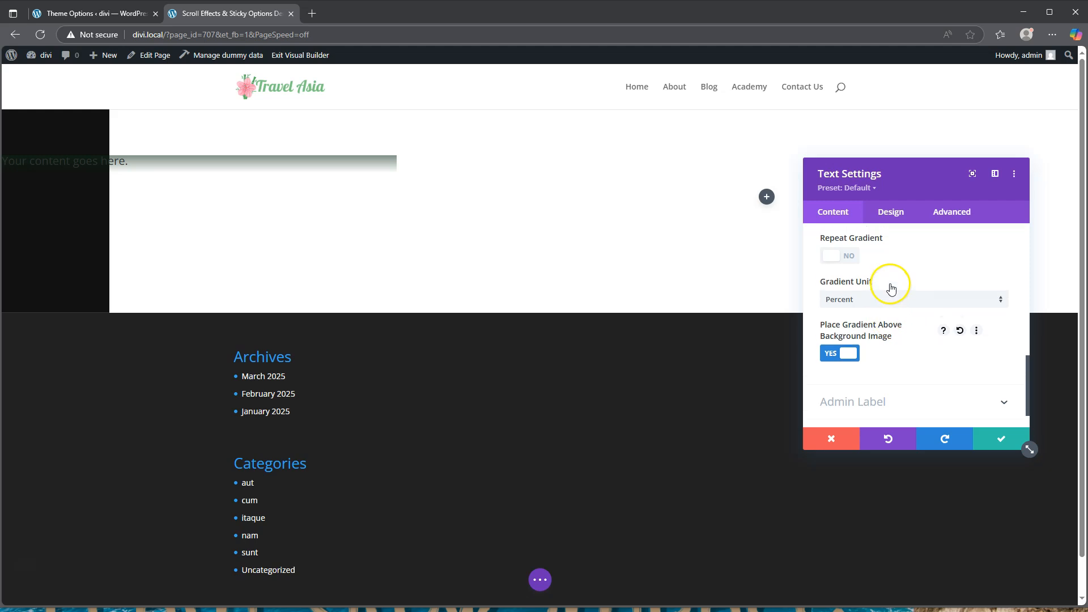
Set the business-15.jpg city street photo as the text module's background image and save
click(899, 274)
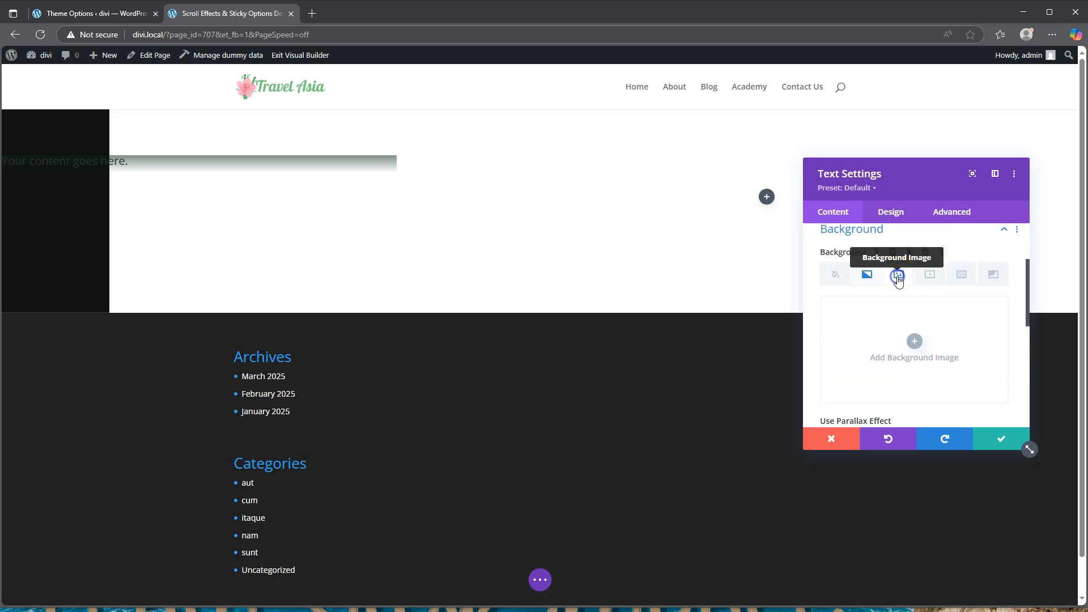
click(915, 341)
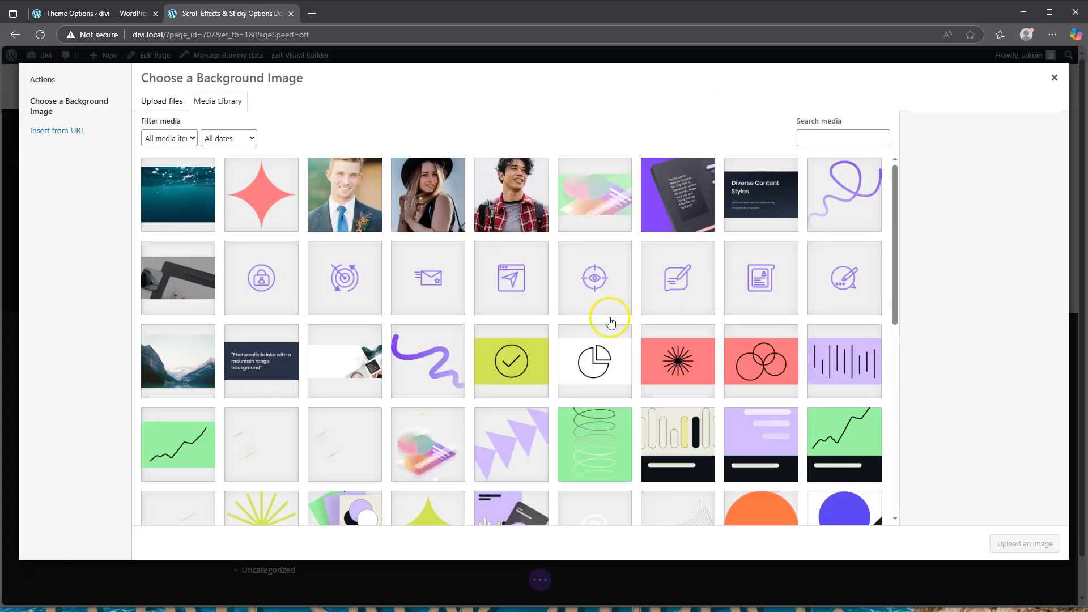
scroll(568, 331, down, 3)
scroll(569, 334, down, 2)
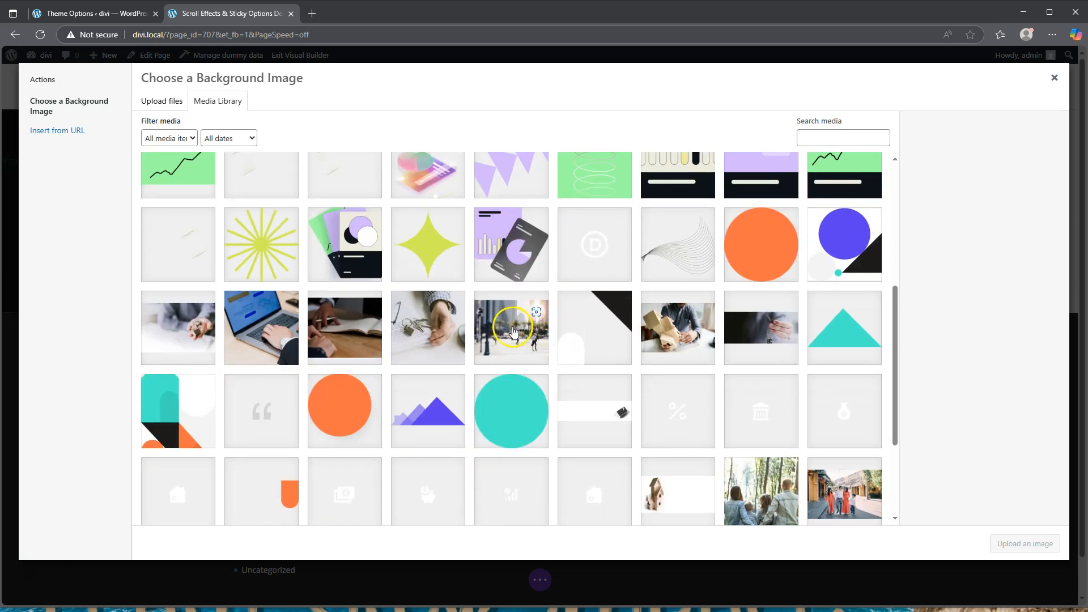
click(513, 327)
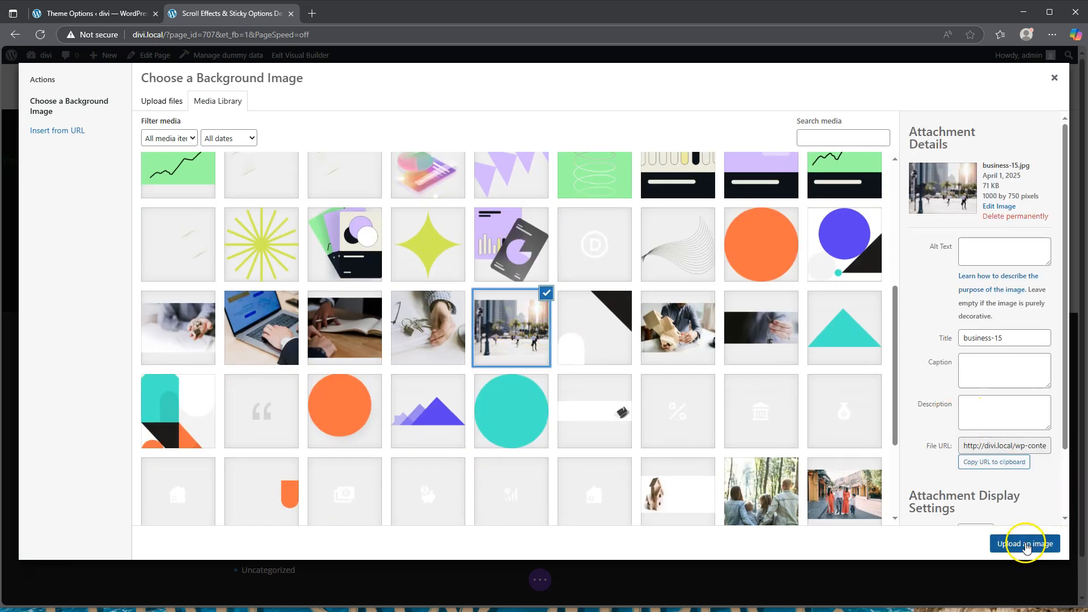
click(1023, 543)
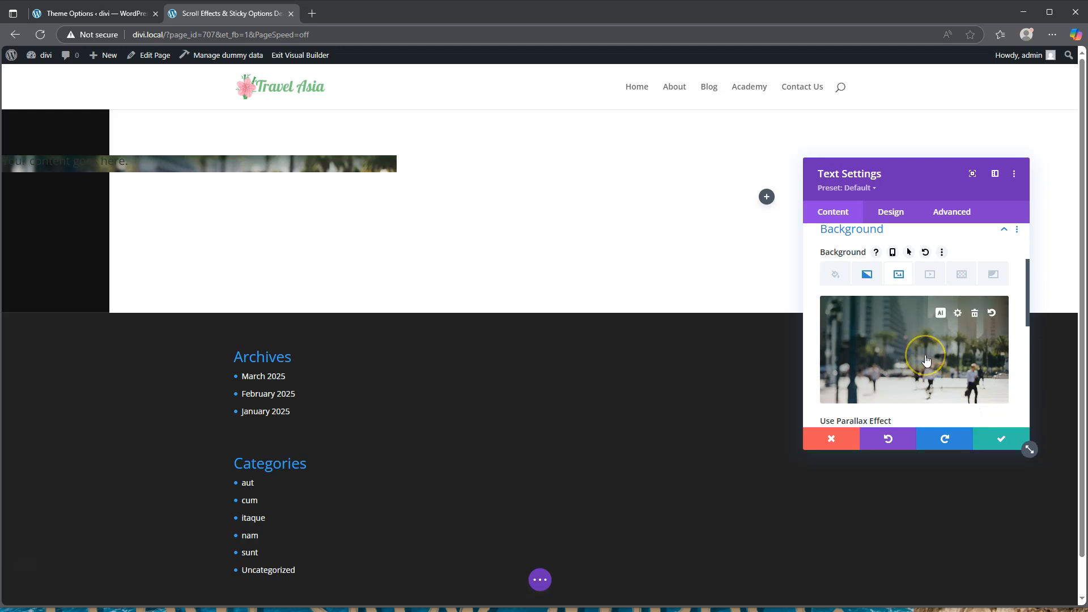
scroll(925, 361, down, 3)
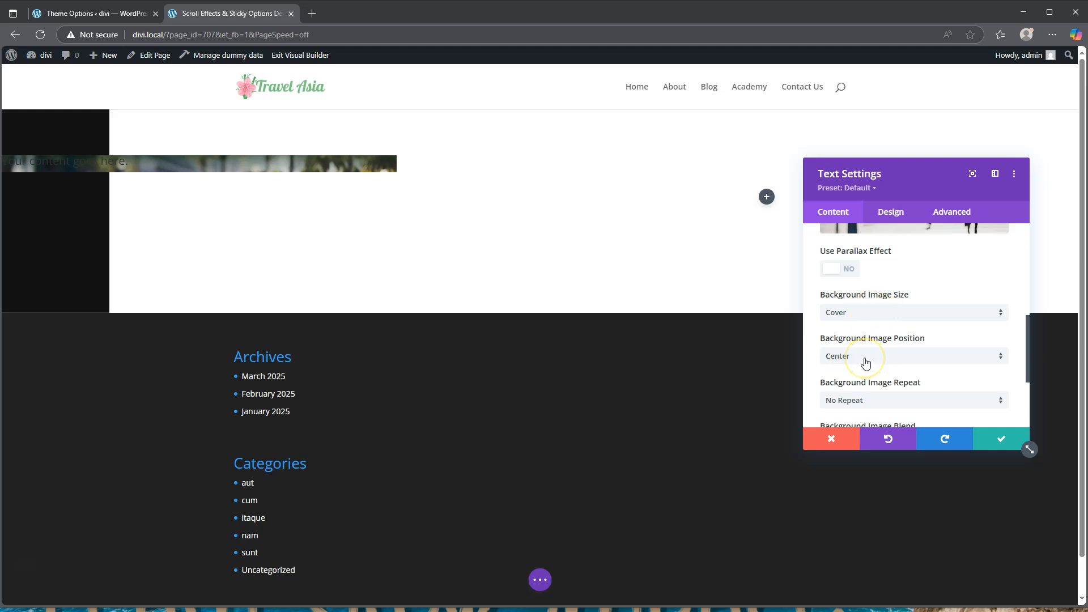
click(997, 440)
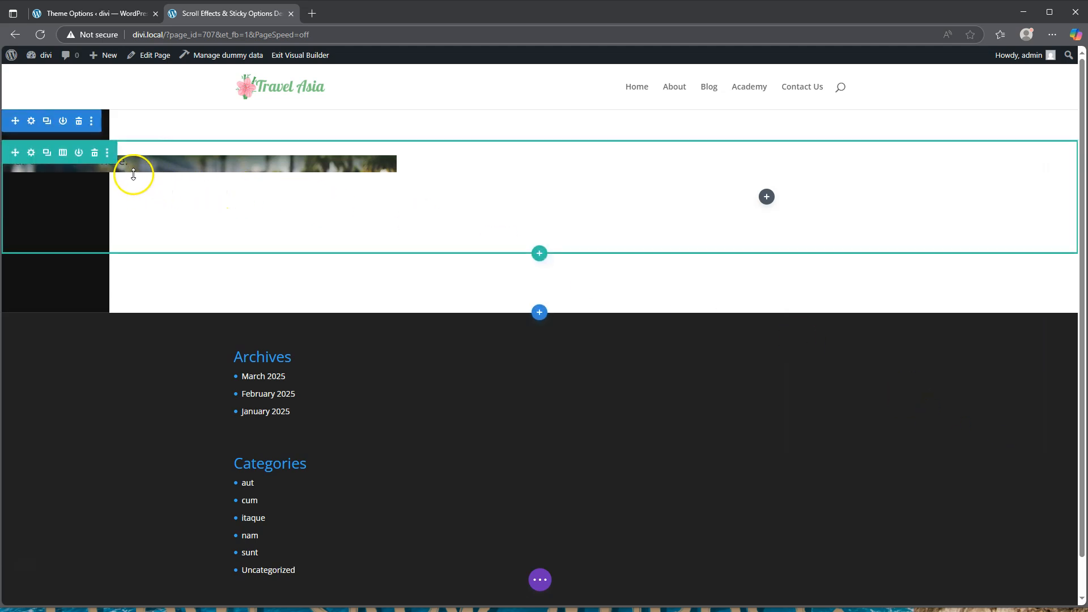
Style the text module's Heading 3 as bold, uppercase, centred Kumbh Sans
click(179, 162)
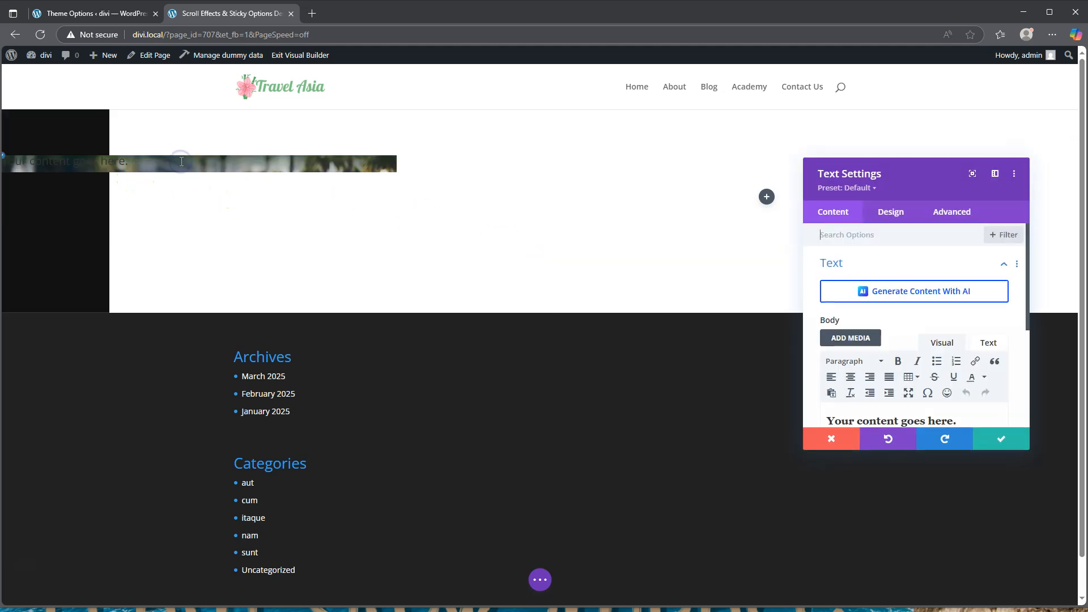
click(893, 217)
click(868, 298)
click(896, 271)
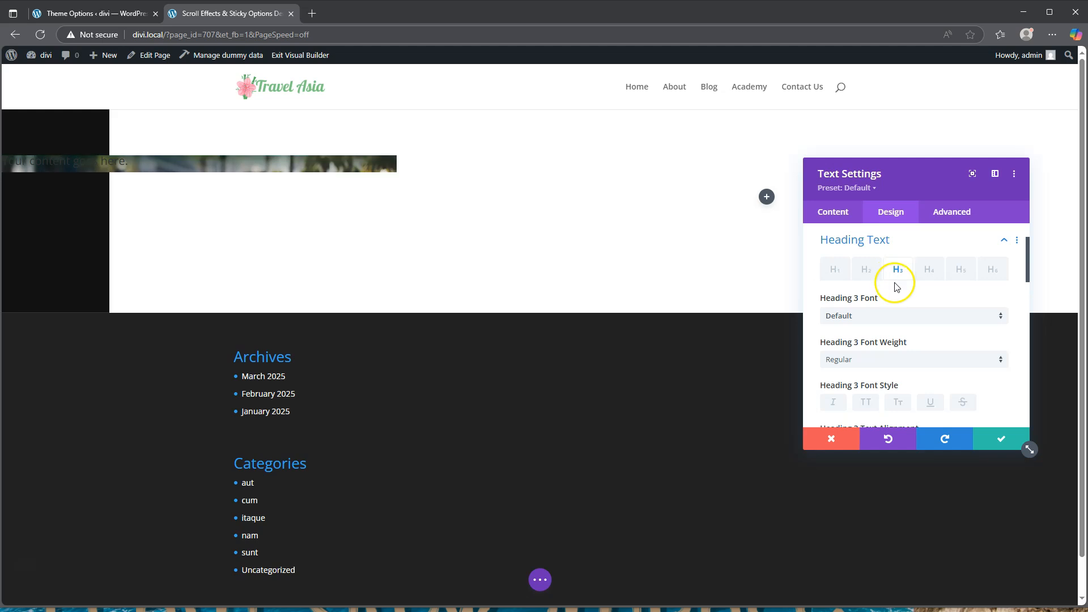
click(887, 315)
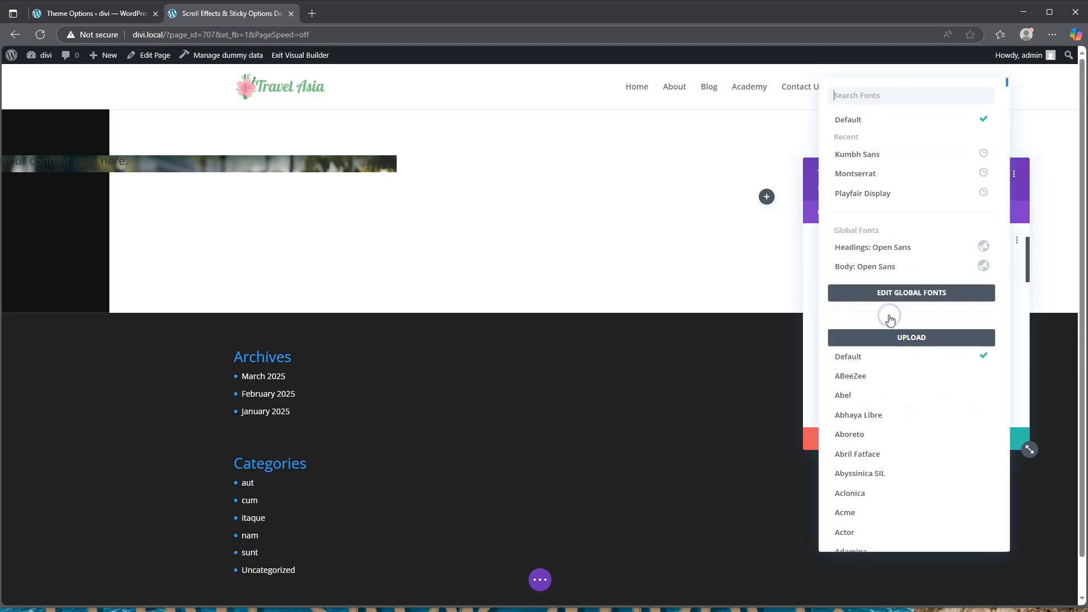
click(879, 159)
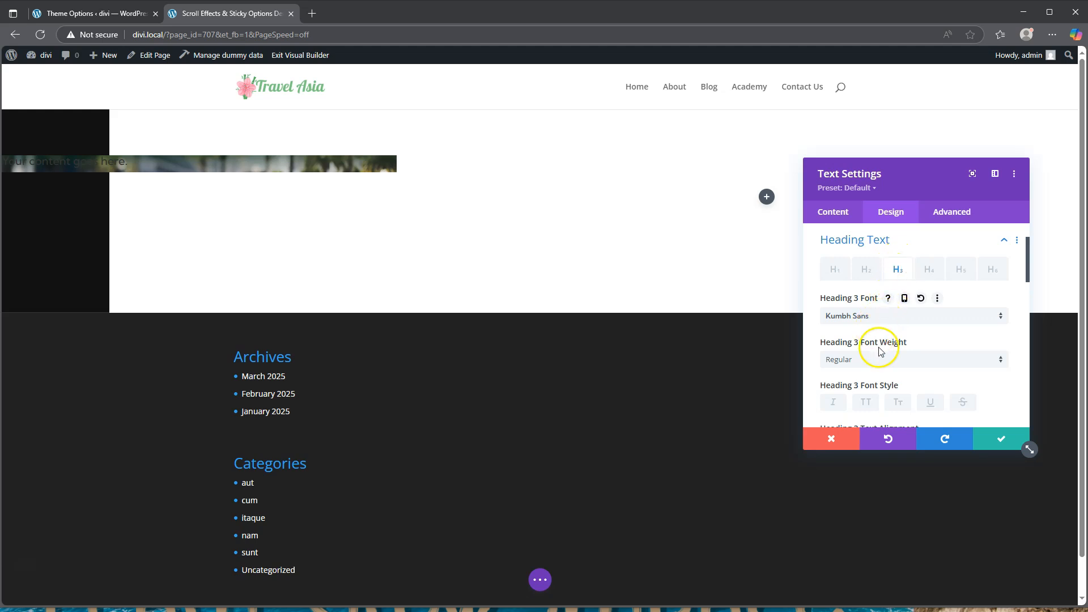
scroll(880, 351, down, 1)
click(877, 305)
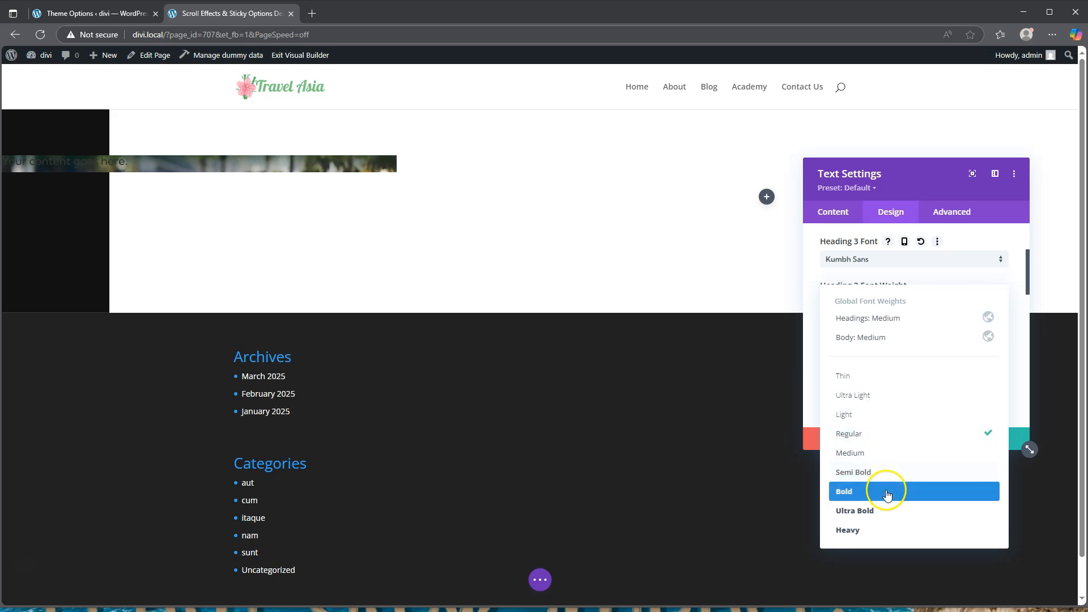
click(887, 492)
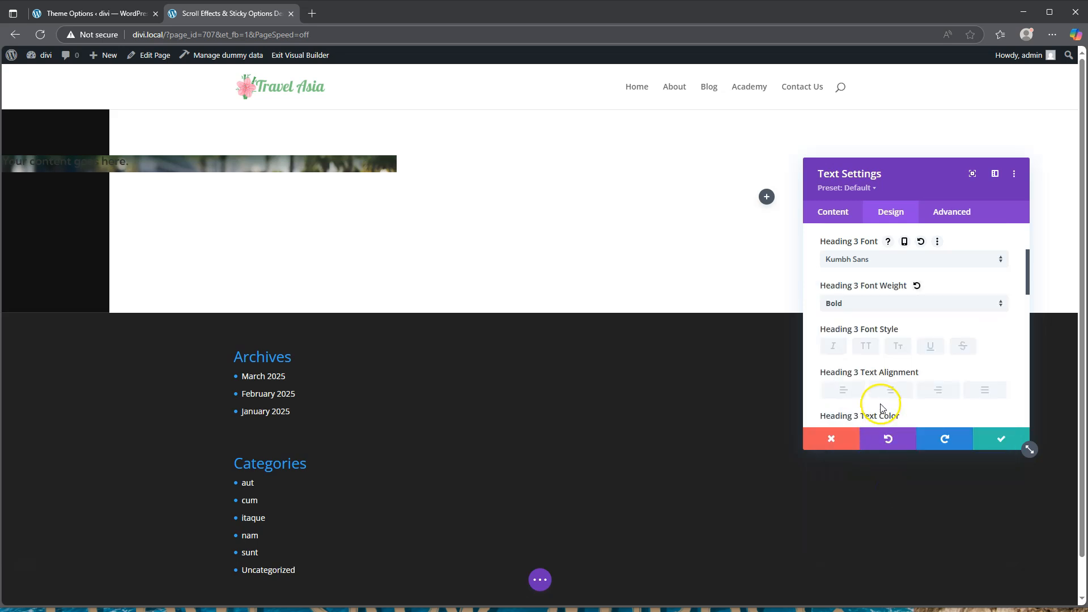
click(869, 347)
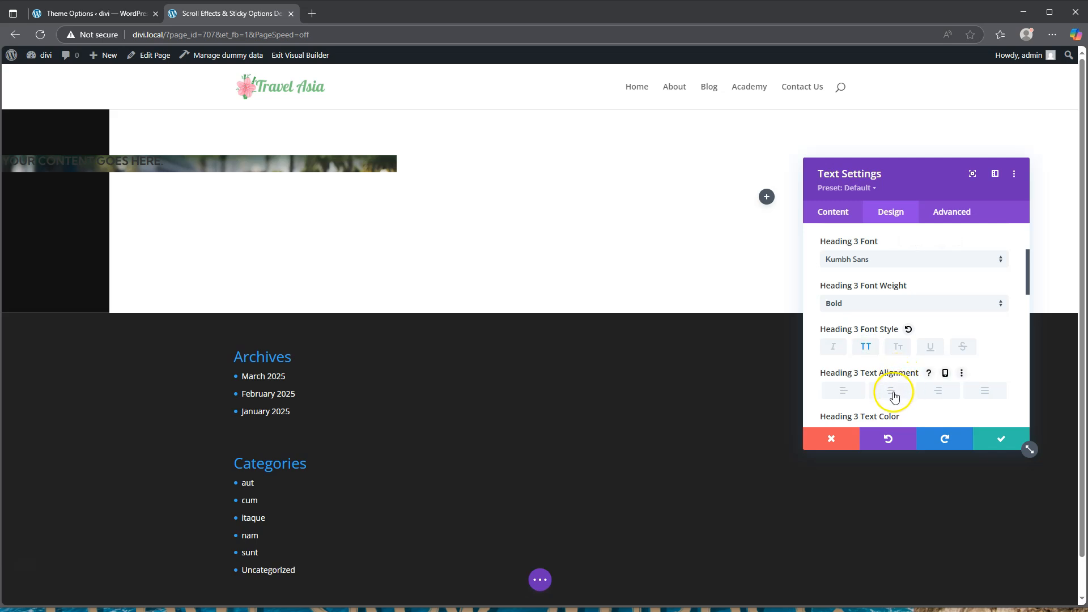
click(892, 391)
Make the Heading 3 text white at 42px with a 1.2em line height
scroll(894, 395, down, 5)
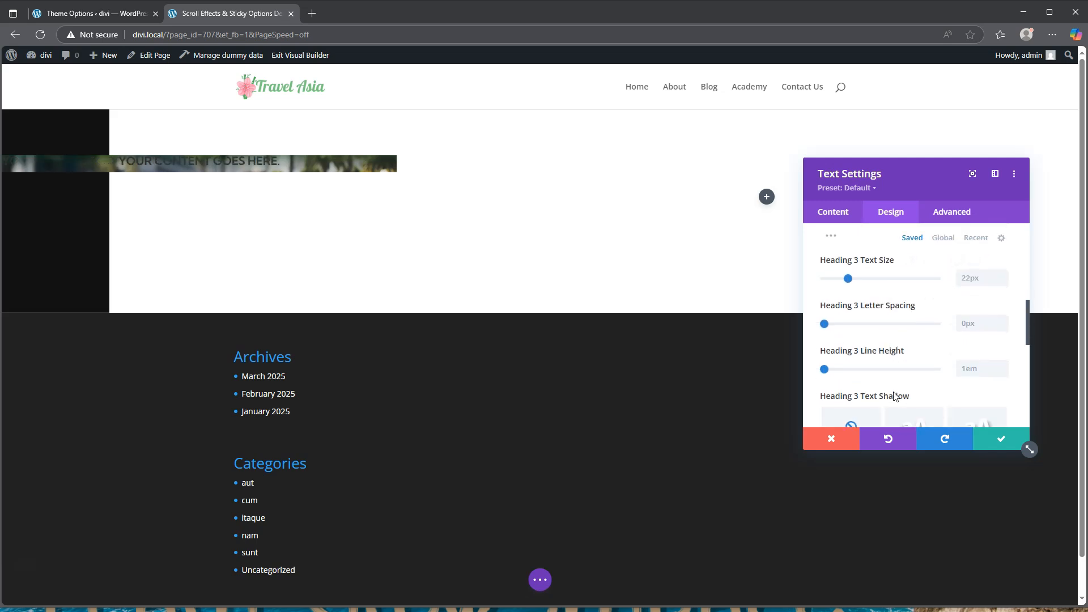
scroll(889, 357, up, 3)
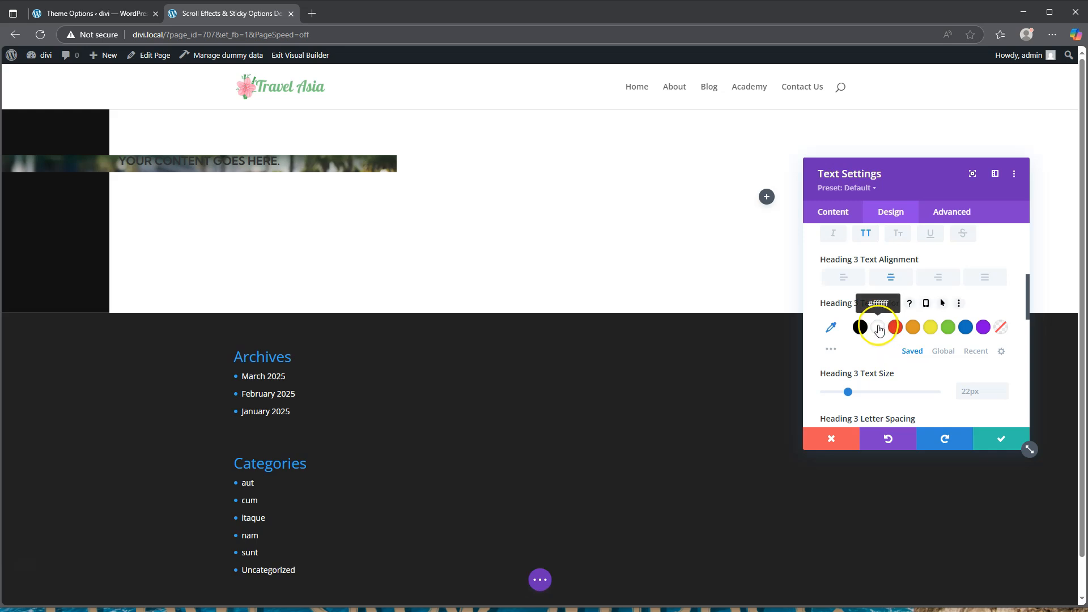
click(879, 328)
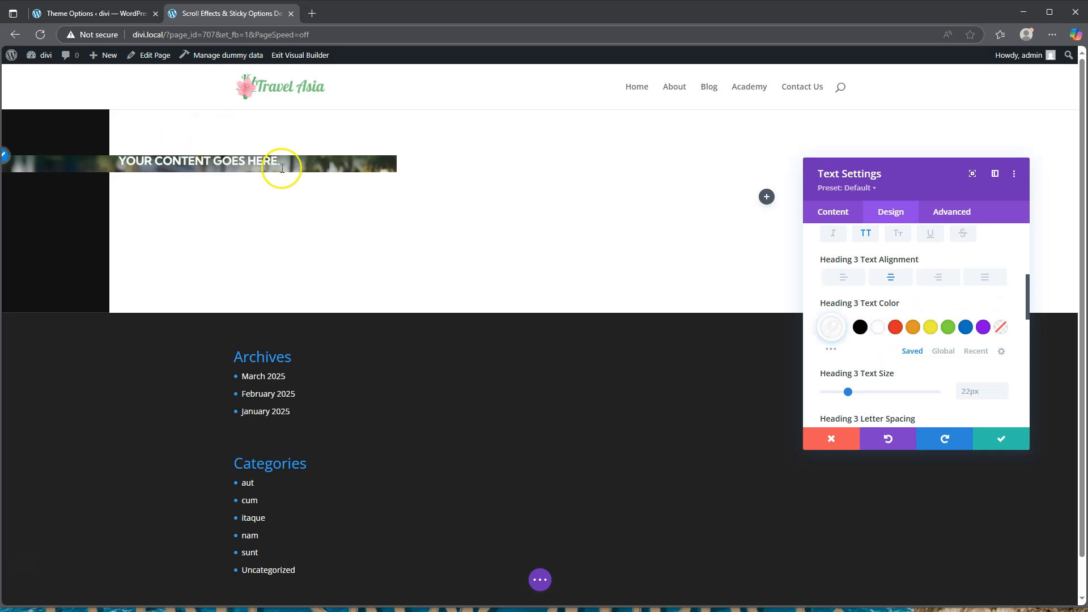
scroll(861, 326, down, 2)
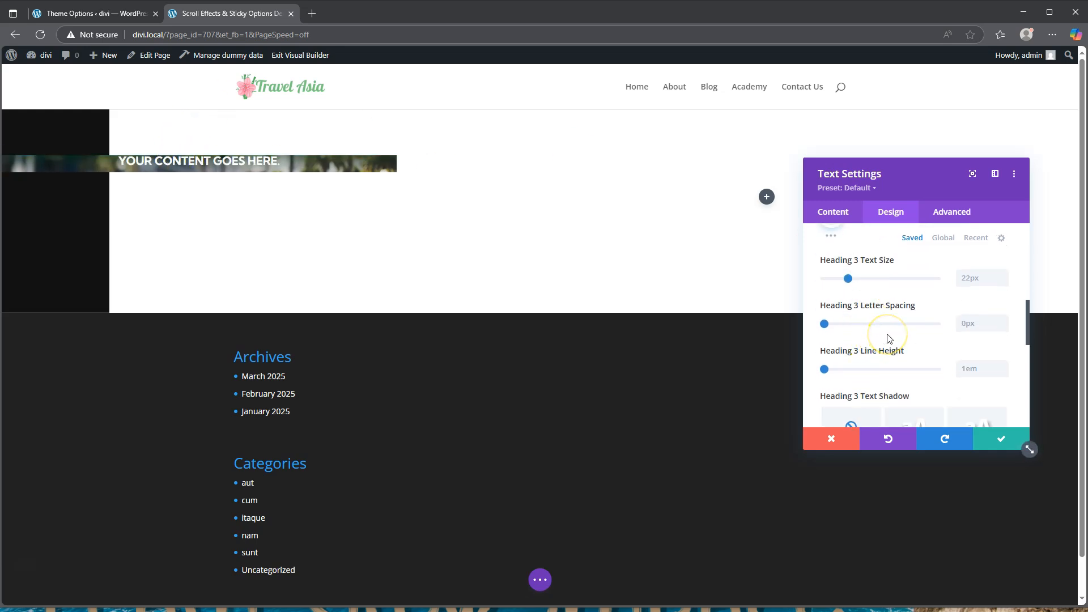
click(968, 278)
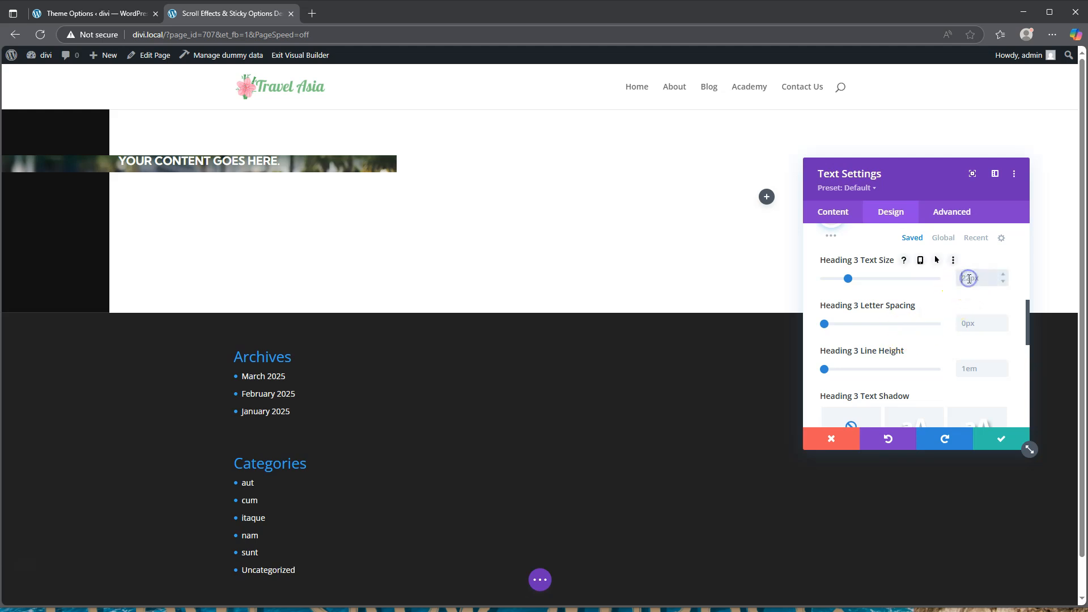
text(4px2)
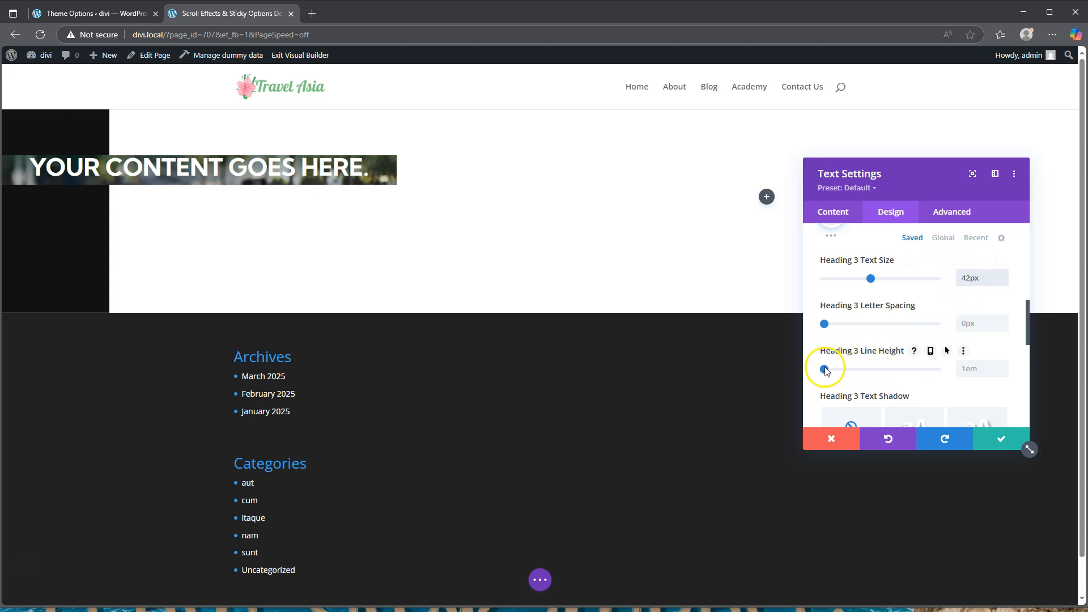
drag(825, 372, 837, 373)
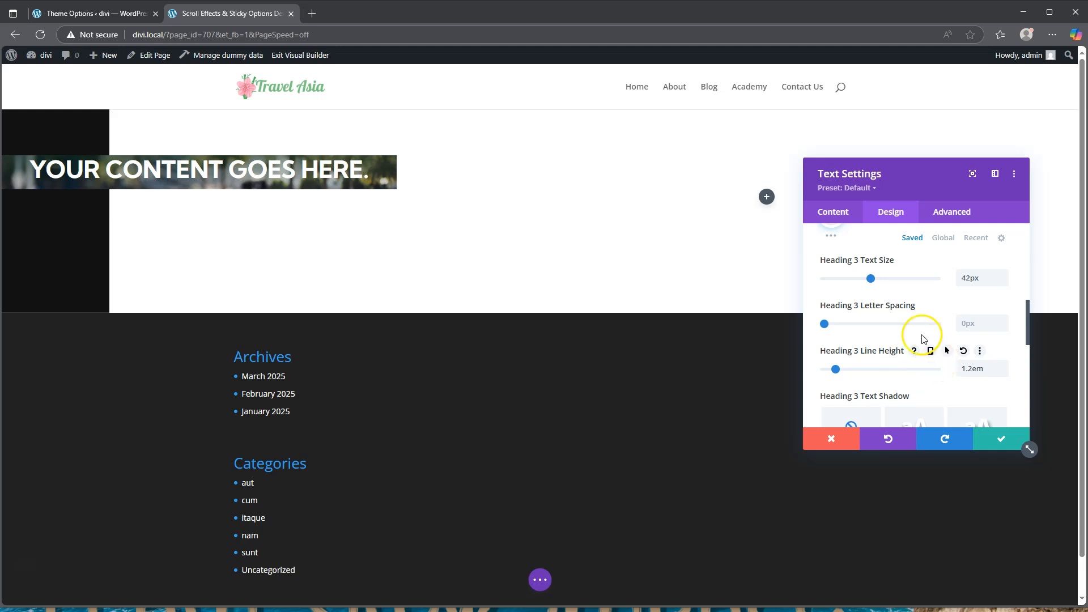
scroll(922, 338, up, 5)
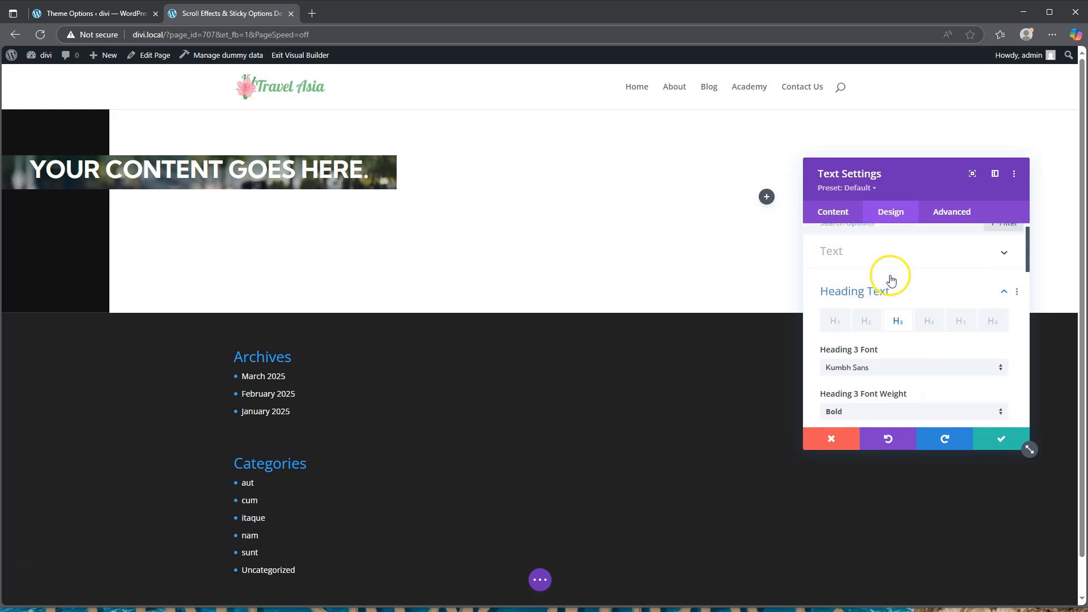
Give the text module a 20vh top and bottom margin
click(883, 299)
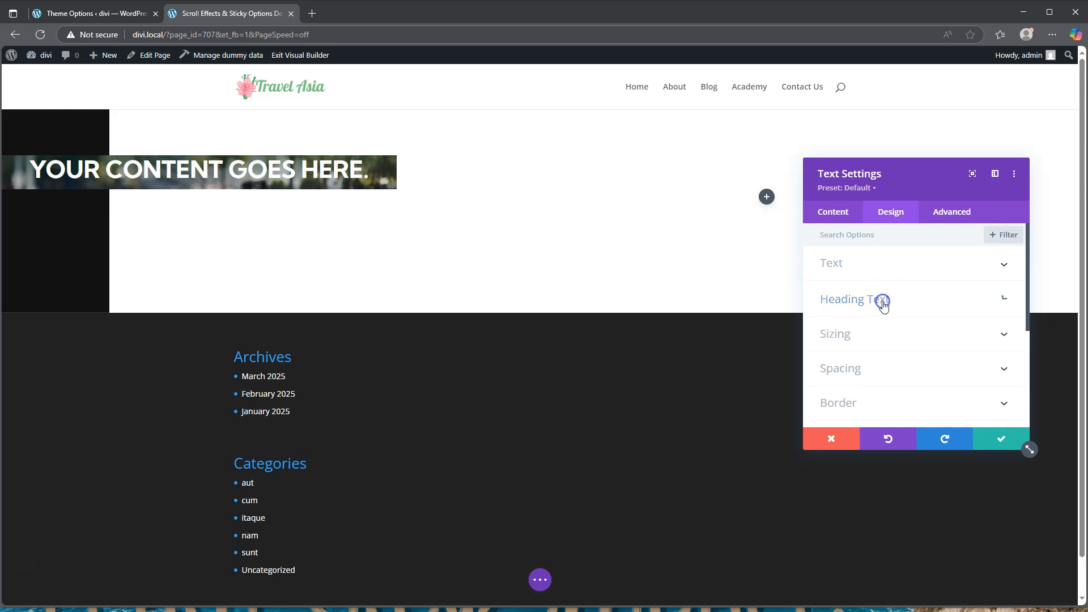
click(884, 371)
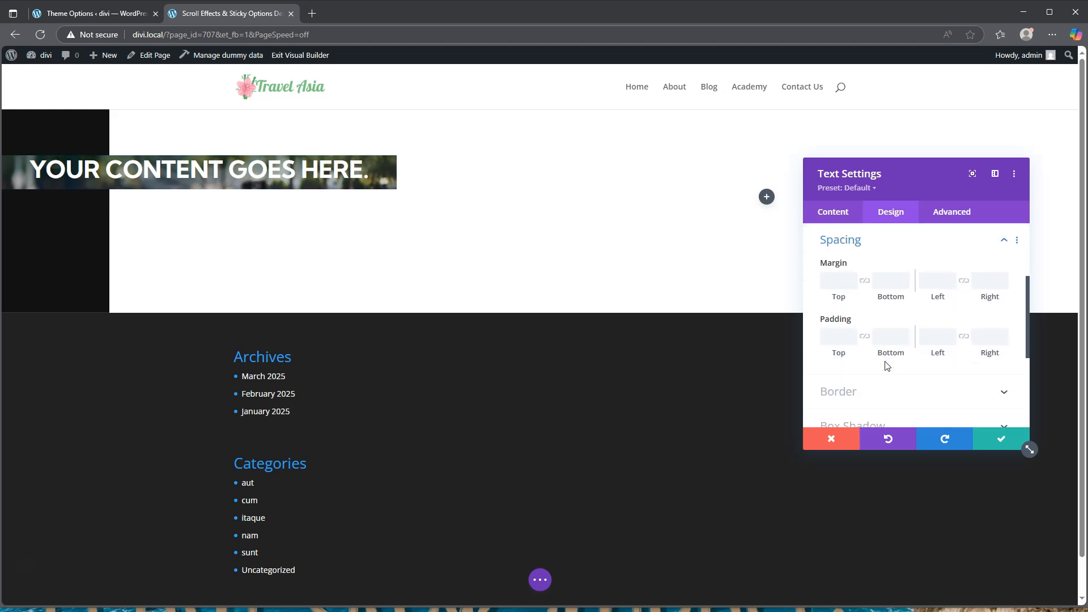
click(841, 282)
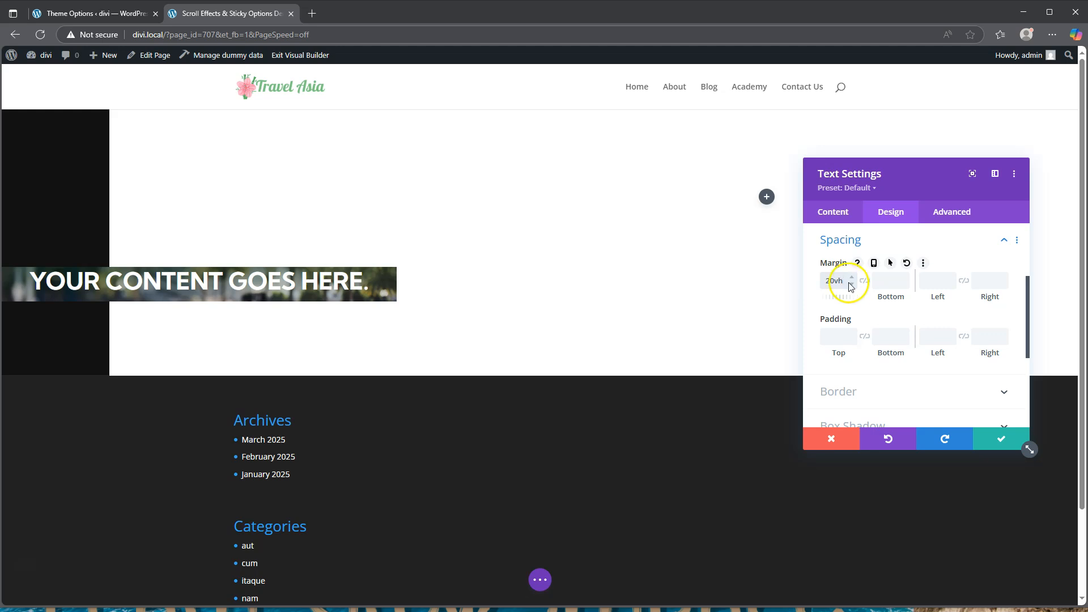
click(865, 281)
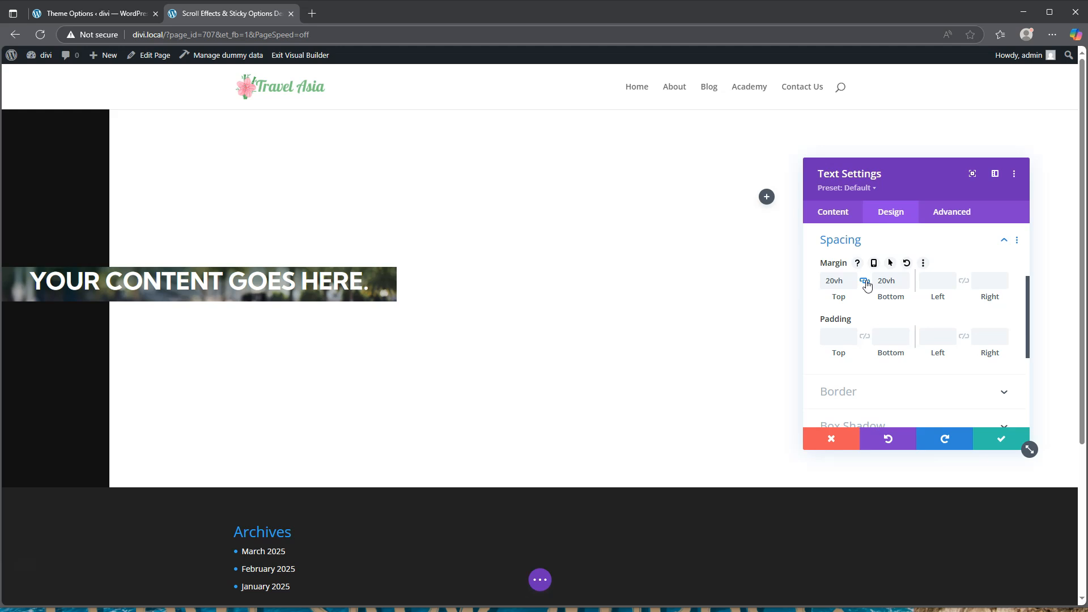
Set 48vh top and bottom padding and save the module settings
click(844, 337)
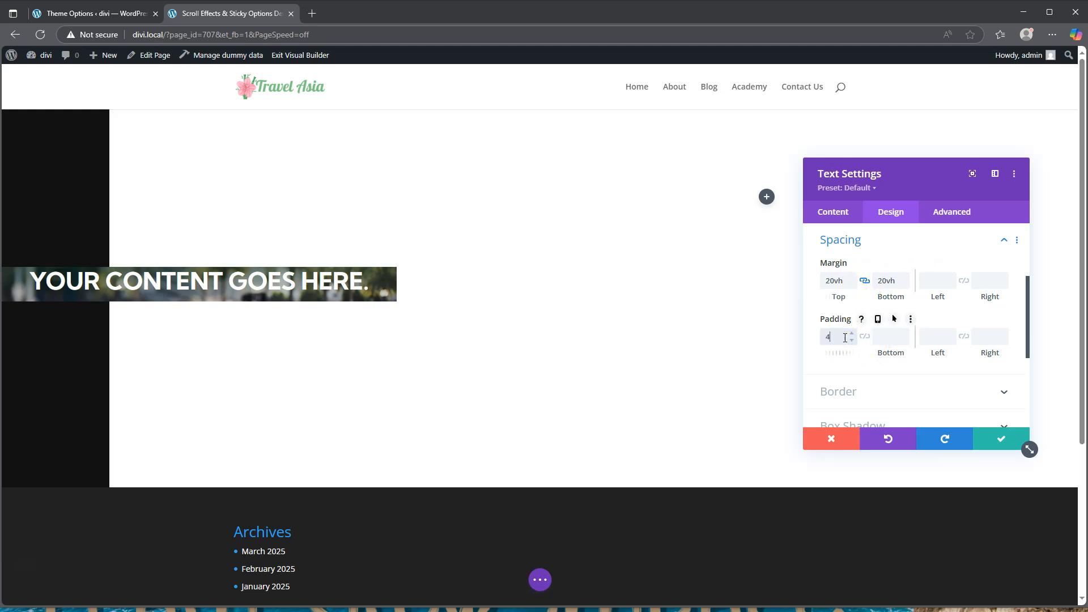
text(vh)
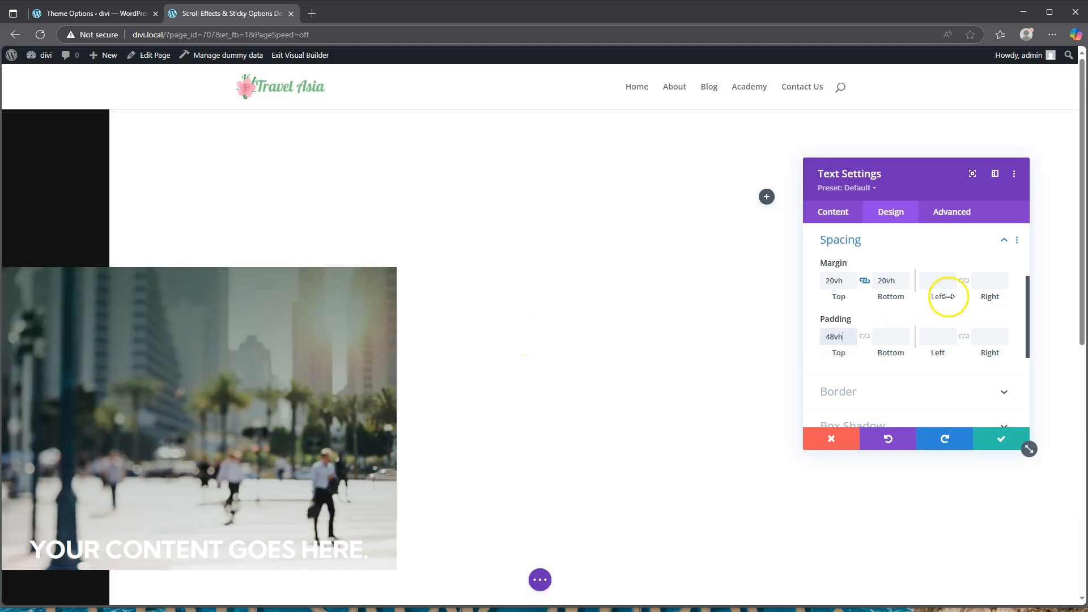
click(864, 337)
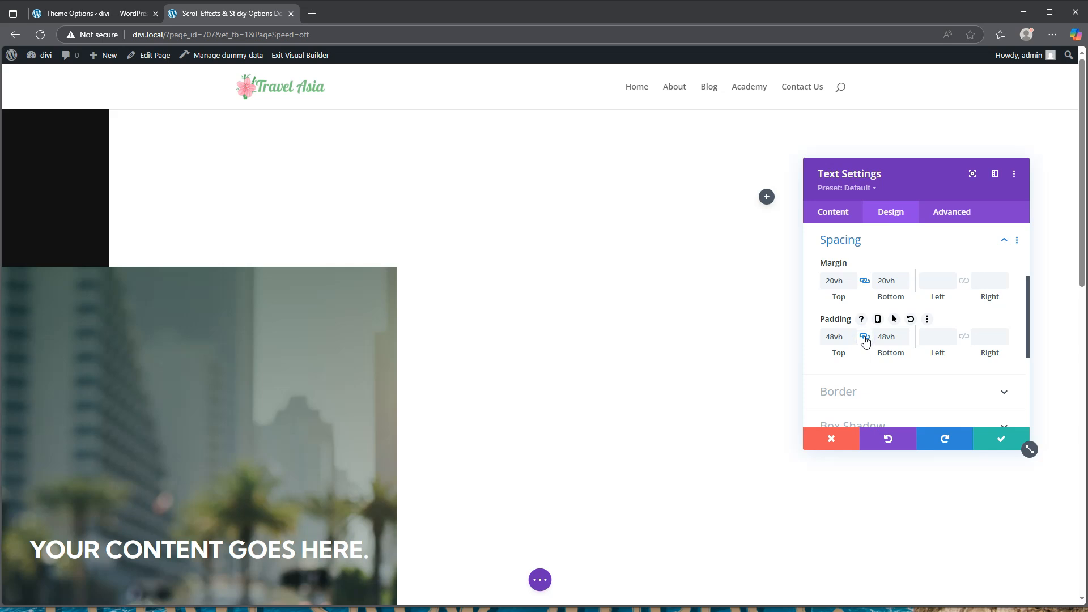
scroll(471, 369, down, 2)
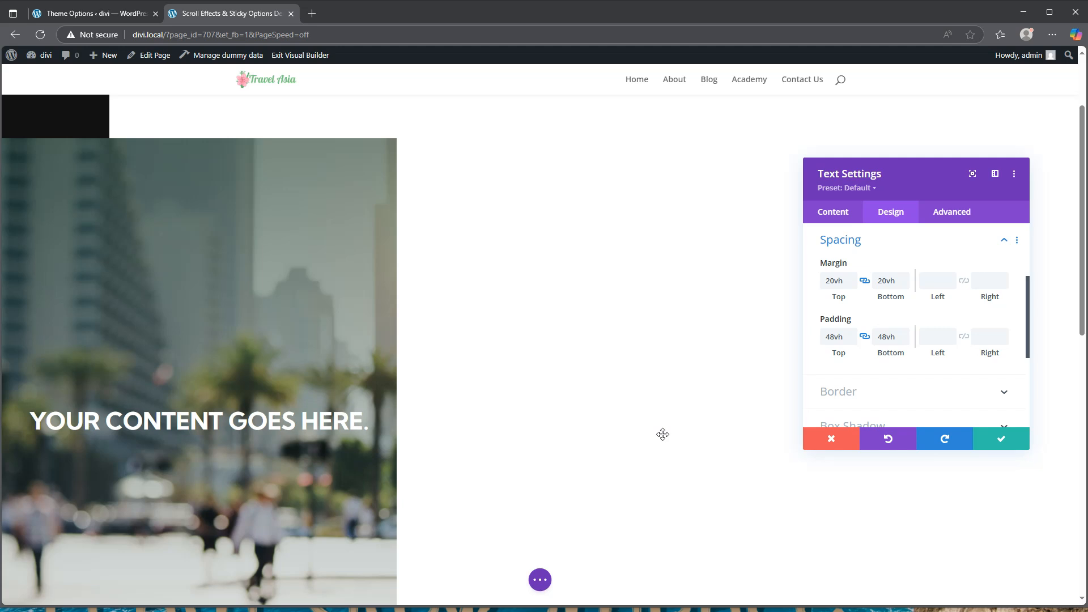
click(1003, 442)
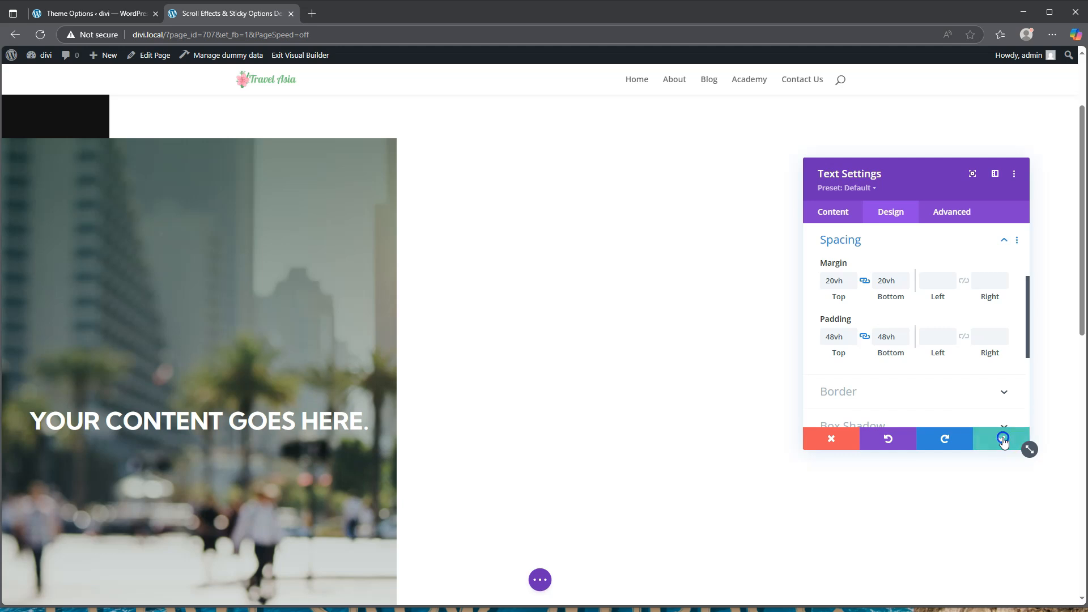
scroll(737, 235, up, 2)
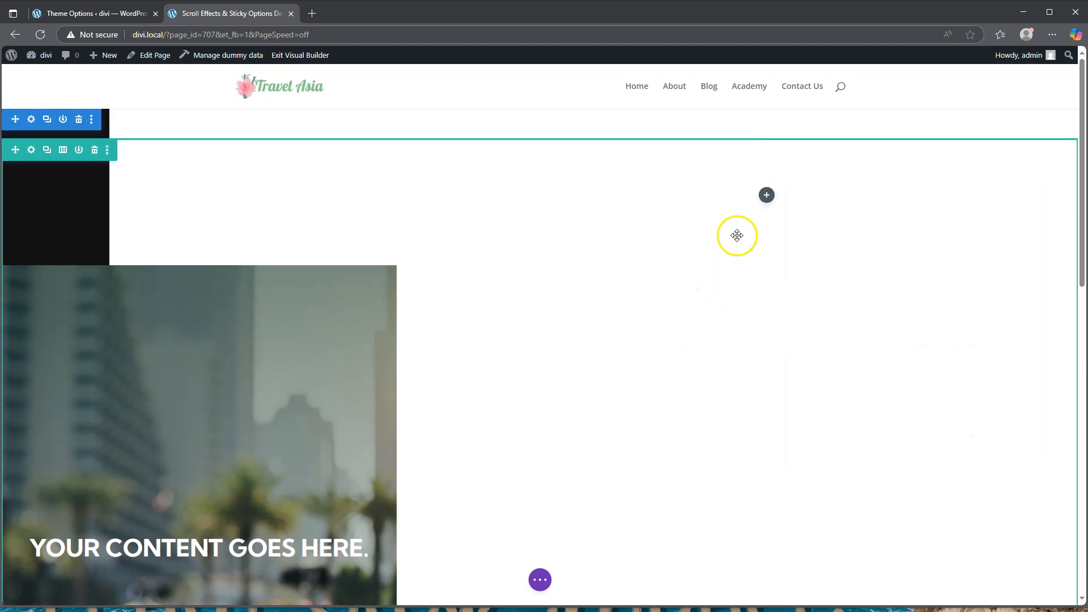
Add a text module to the right column and delete the last two default body sentences
click(765, 199)
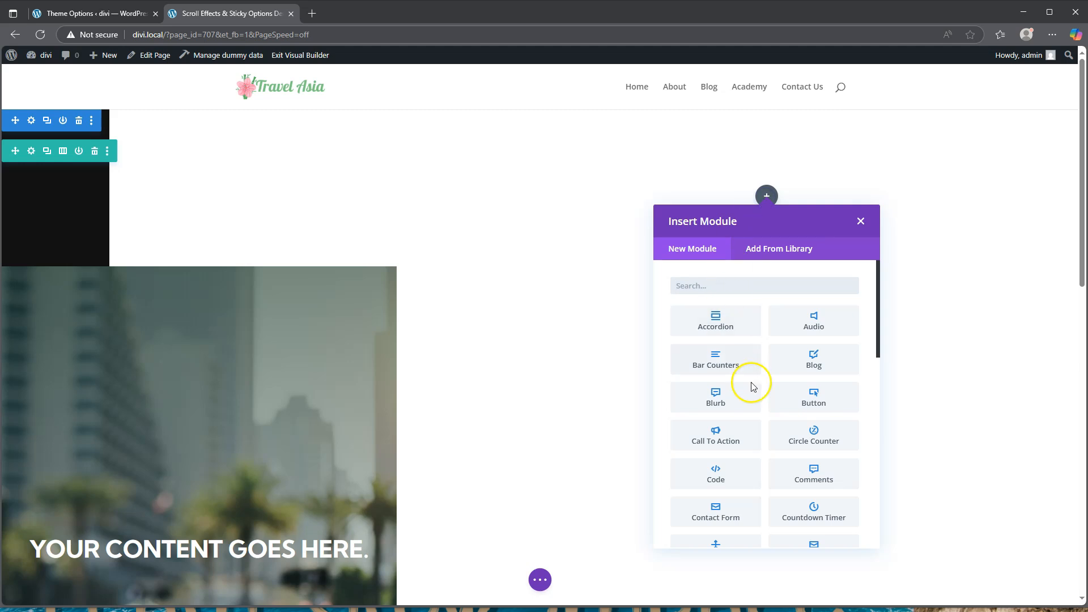
scroll(755, 395, down, 8)
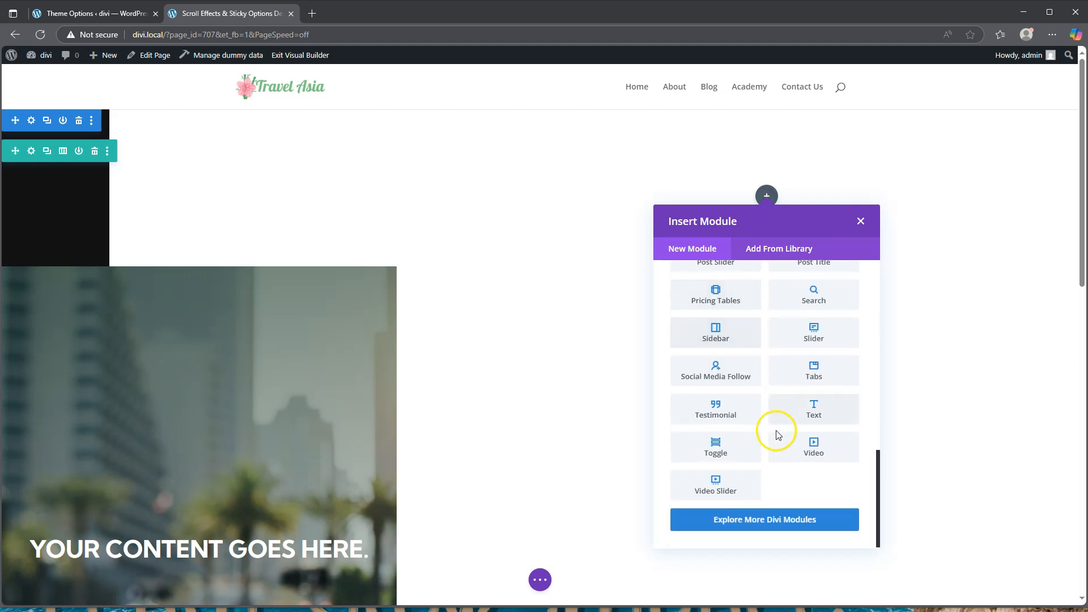
click(814, 416)
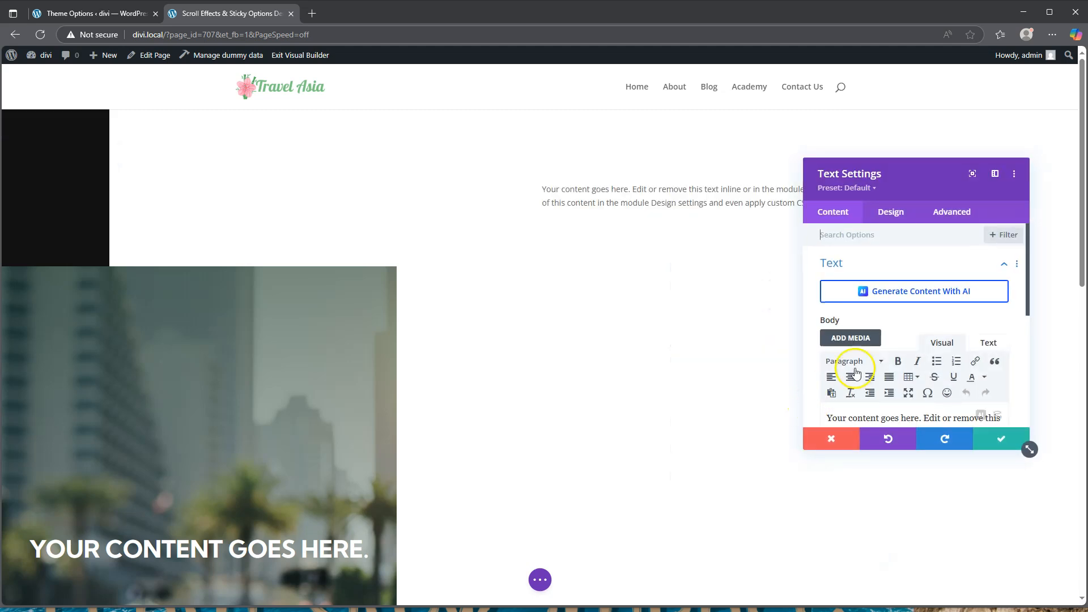
scroll(919, 341, down, 2)
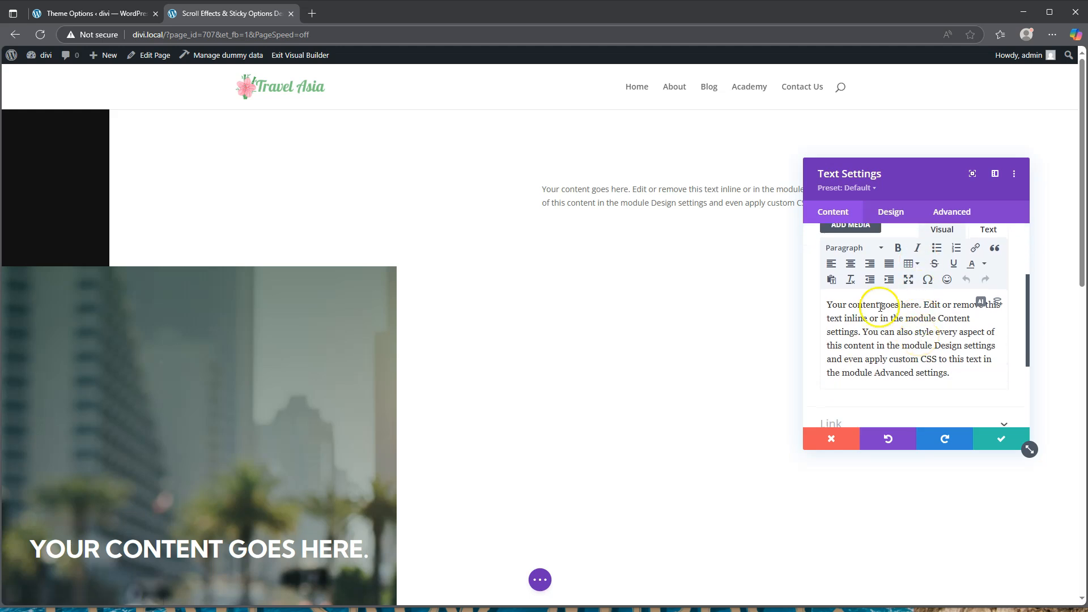
drag(862, 331, 964, 376)
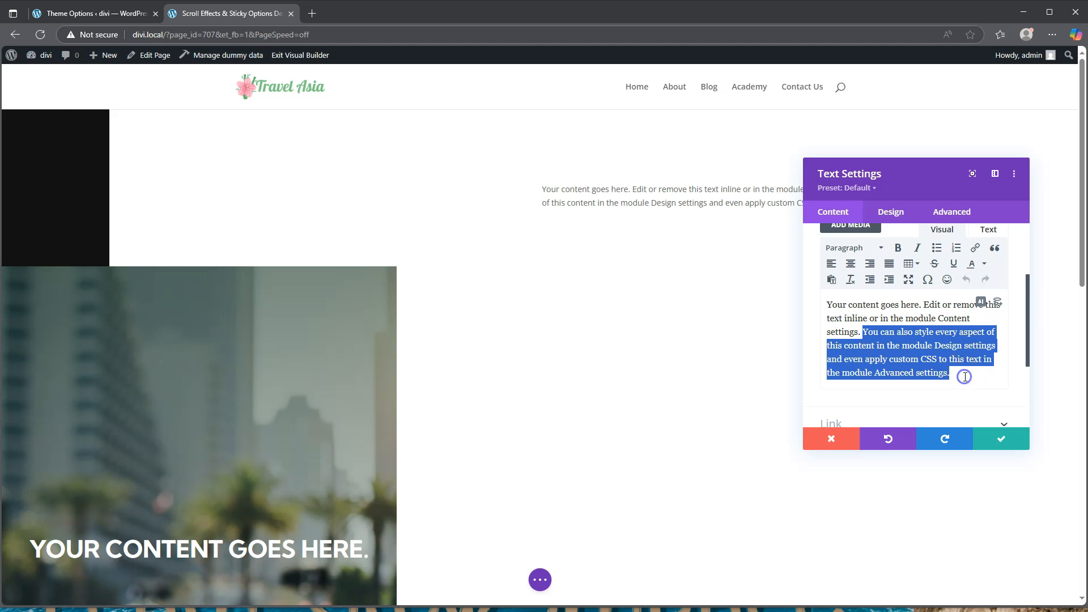
key(BackSpace)
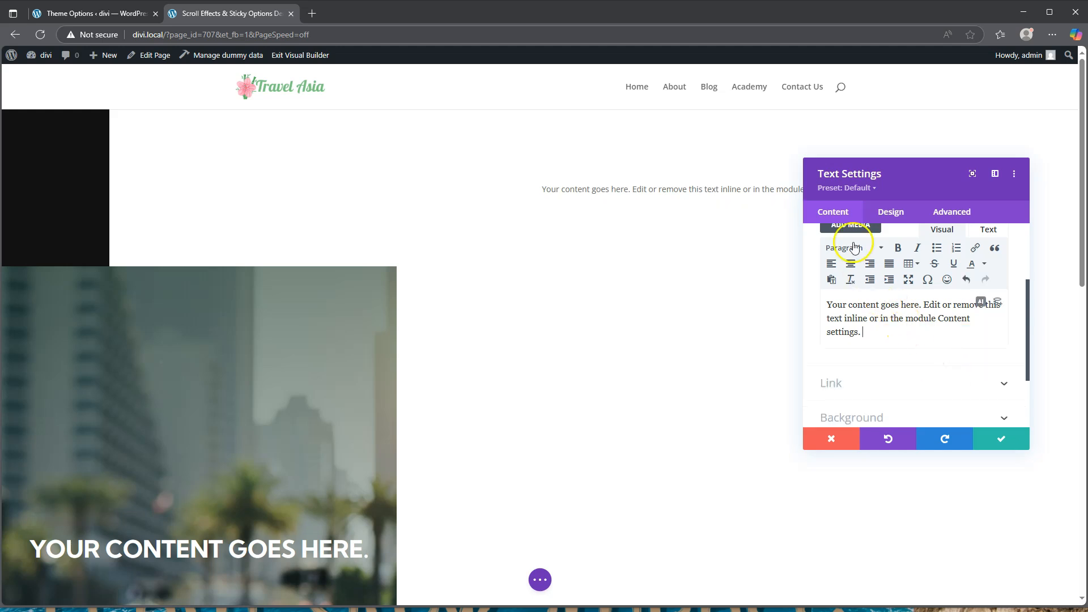
Format the body text as Heading 4 and bring up the H4 heading text styles
click(853, 247)
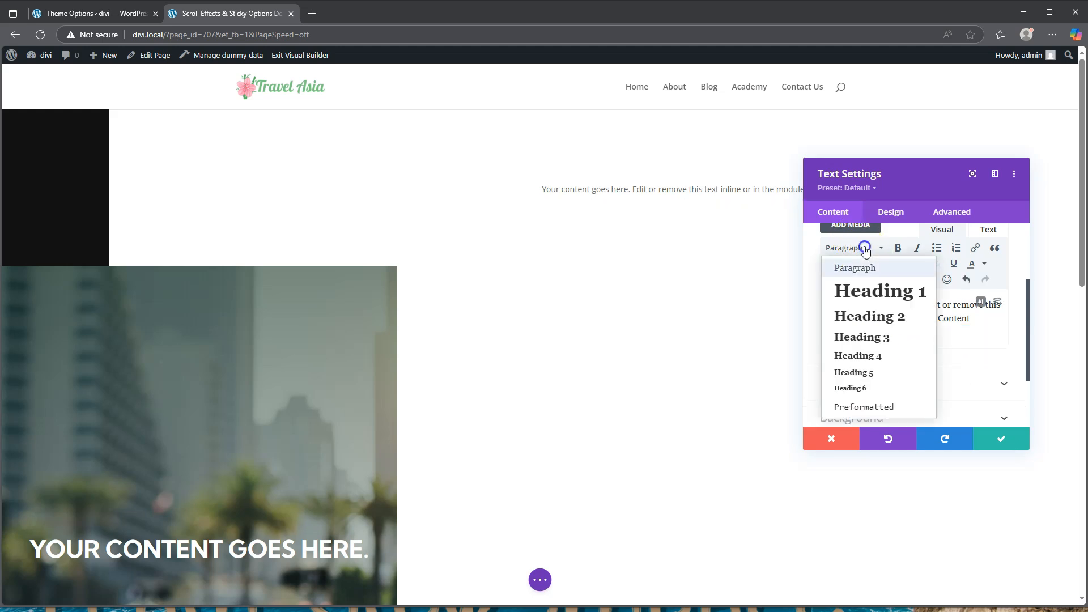
click(875, 356)
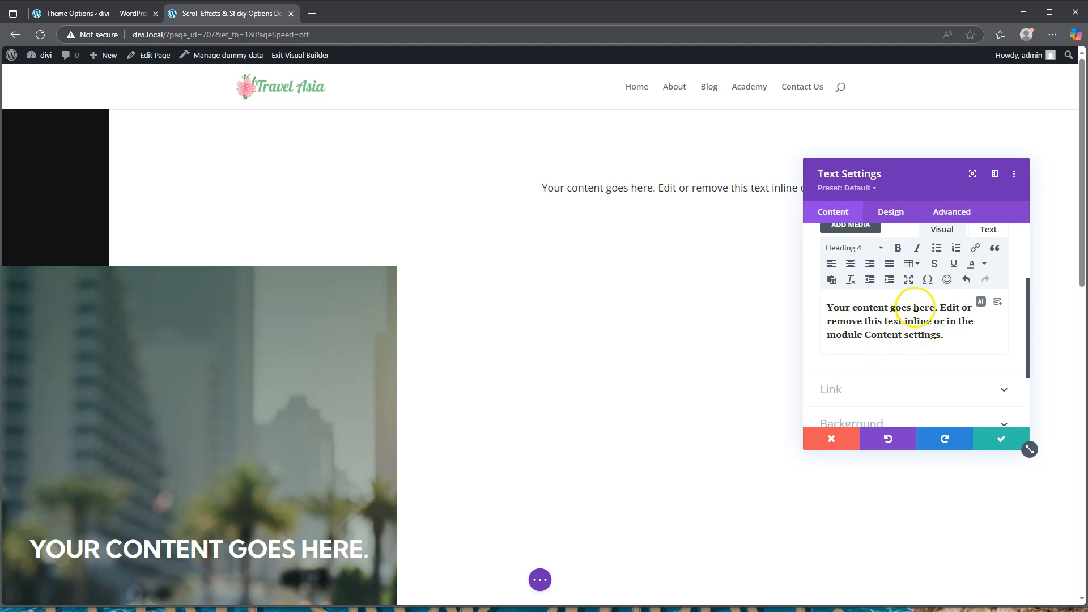
click(891, 212)
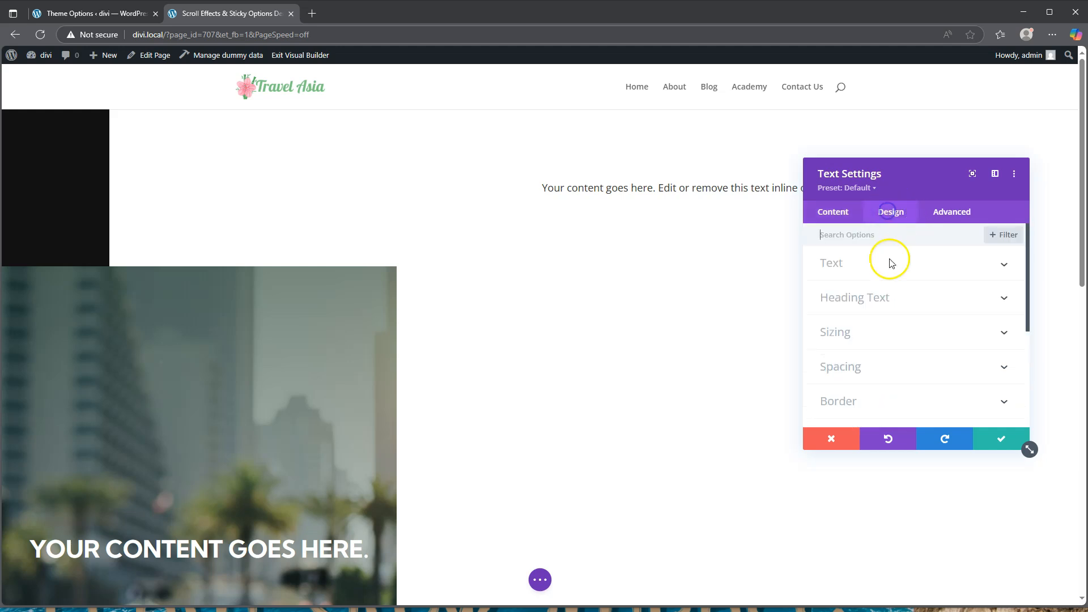
click(882, 297)
click(929, 269)
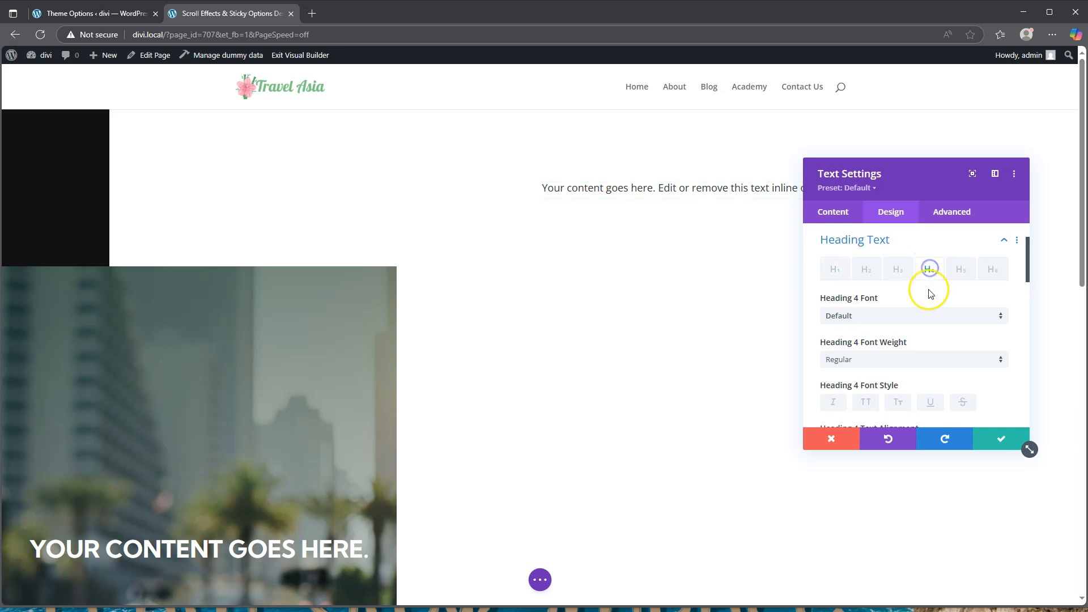
Set Heading 4 to Kumbh Sans, Semi Bold, uppercase
click(900, 312)
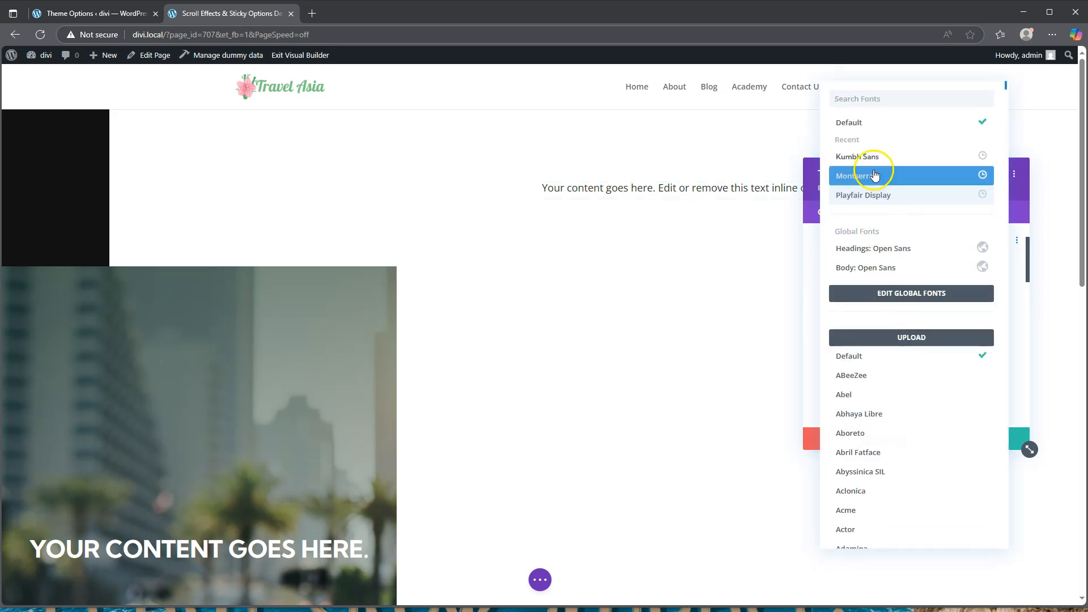
click(874, 158)
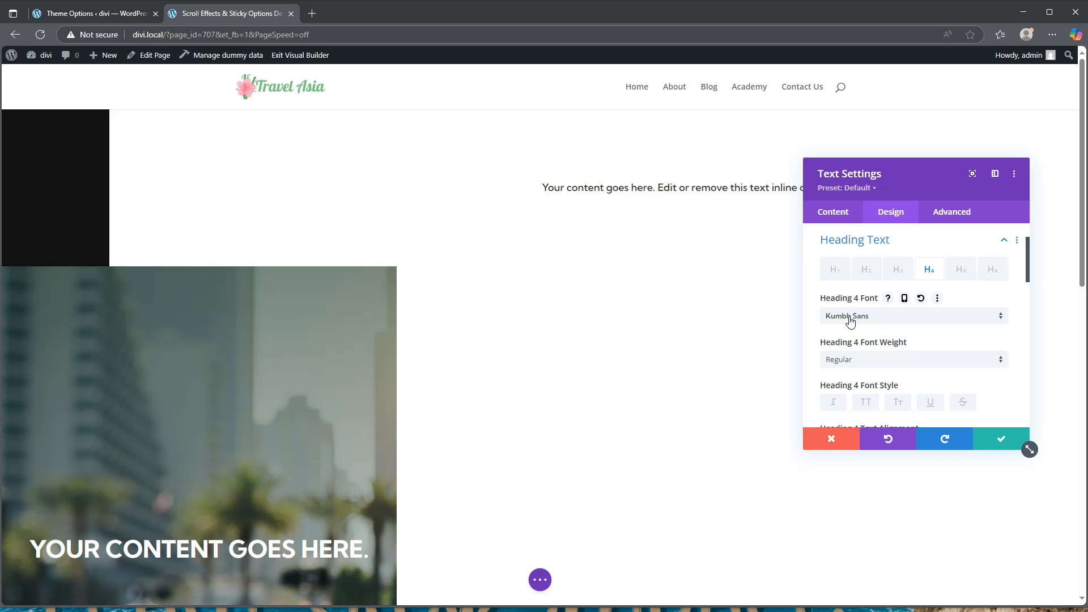
click(867, 358)
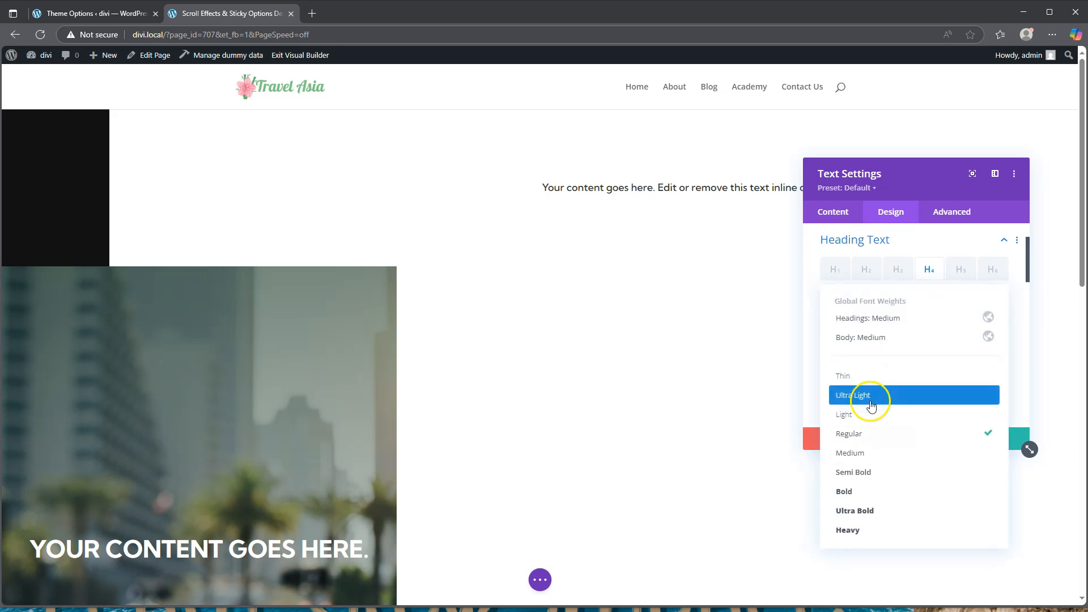
click(871, 469)
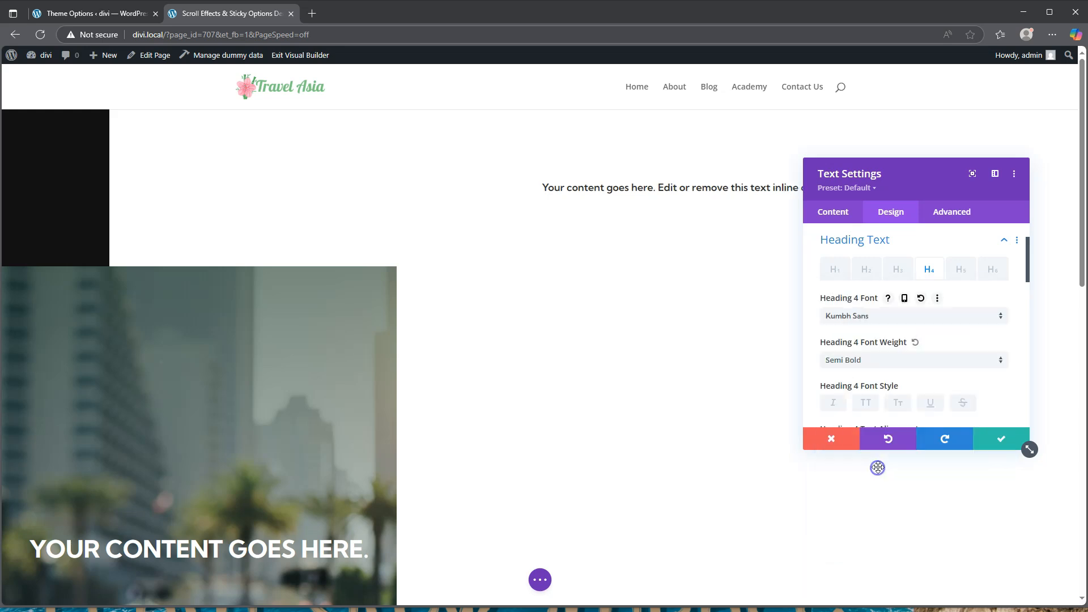
click(872, 406)
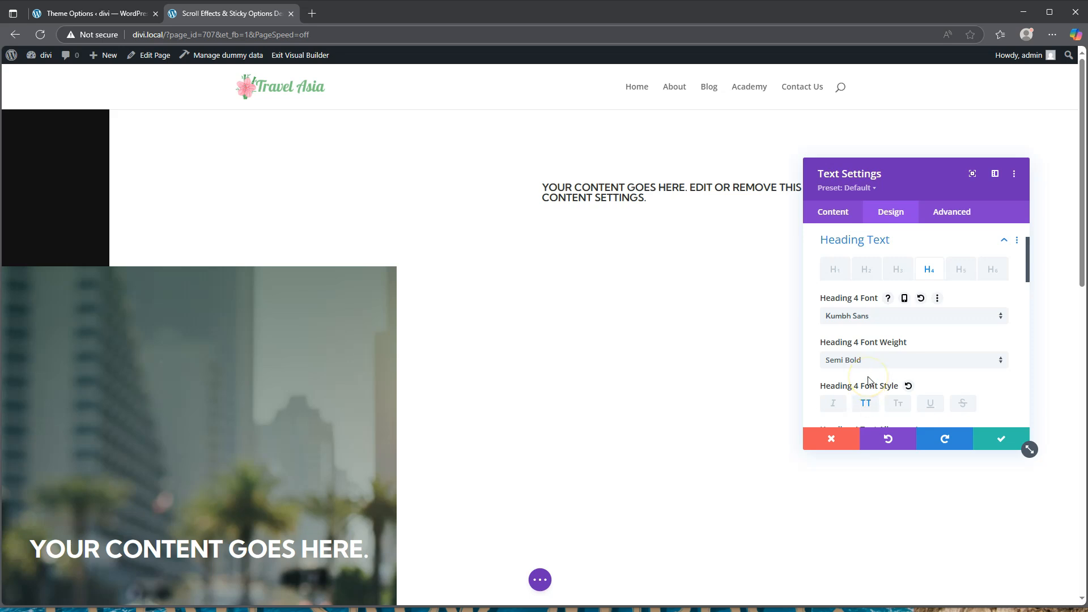
scroll(868, 379, down, 2)
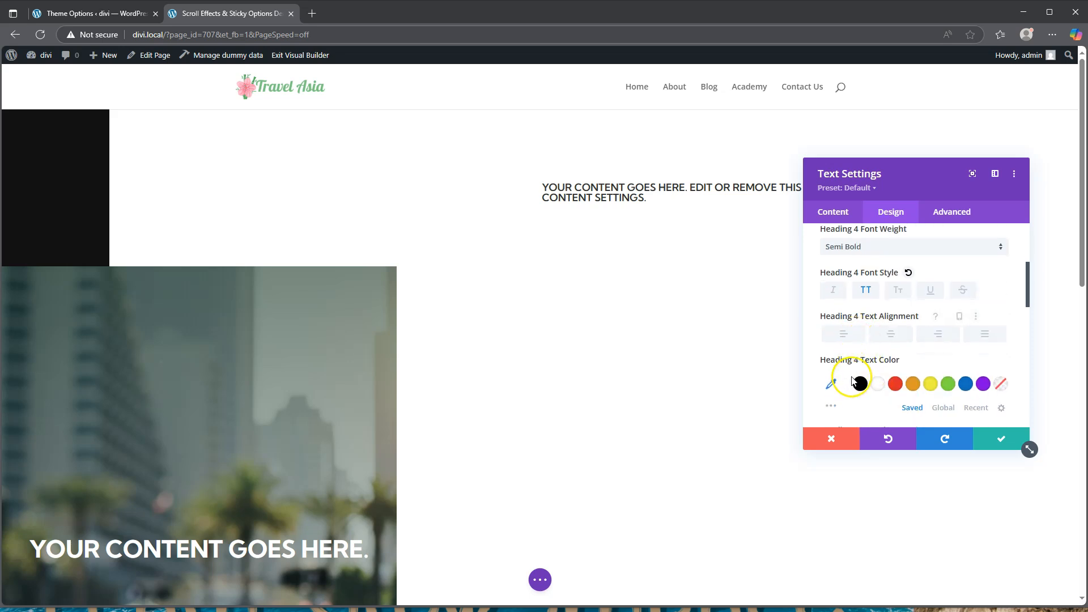
Colour the Heading 4 text #121212
click(833, 386)
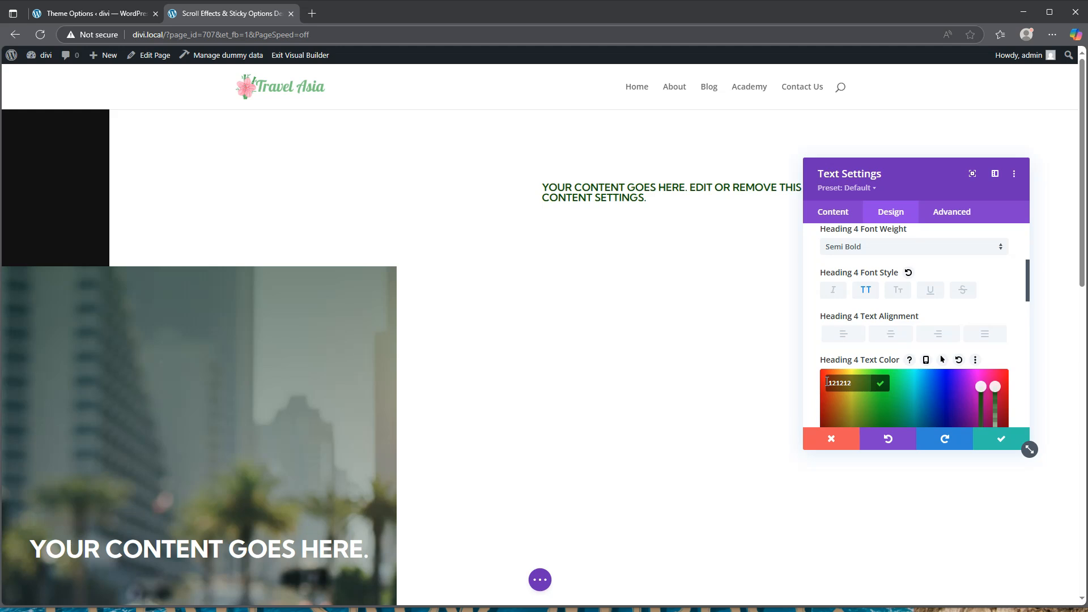
text(#)
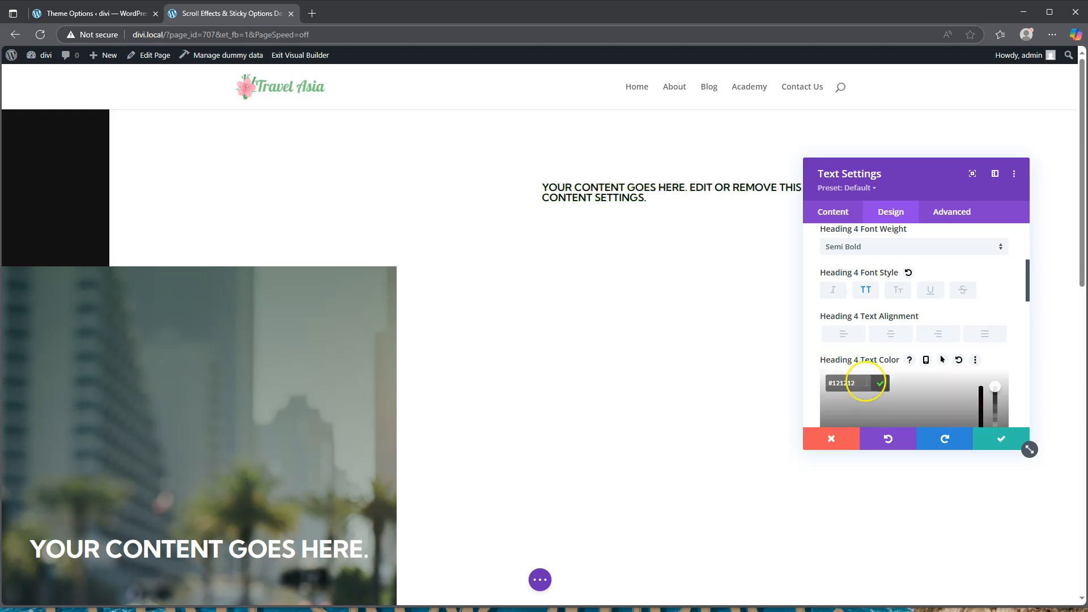
scroll(893, 352, down, 2)
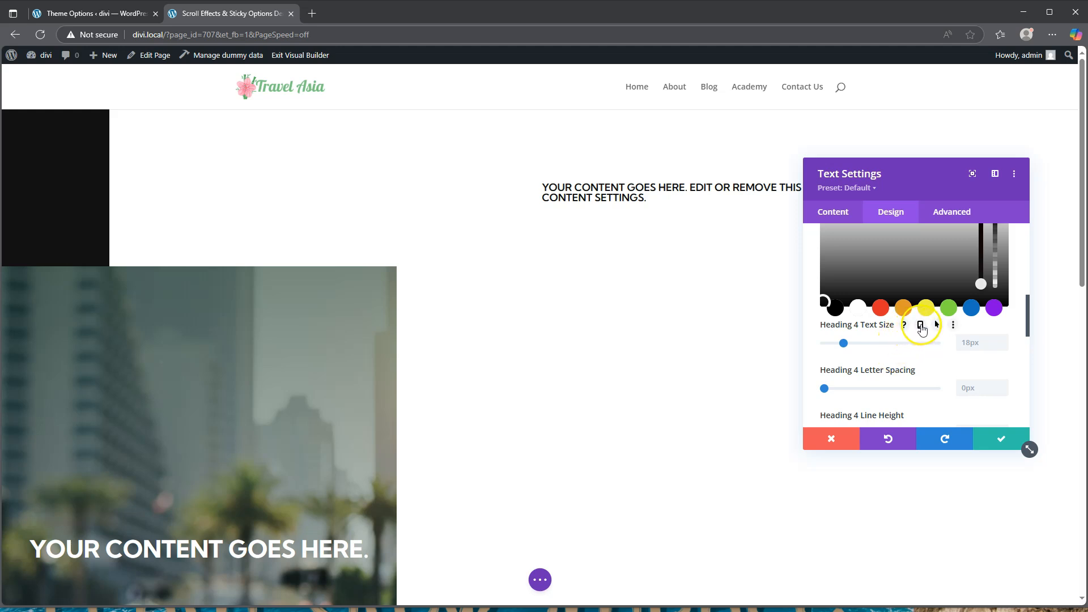
click(918, 329)
scroll(918, 325, up, 2)
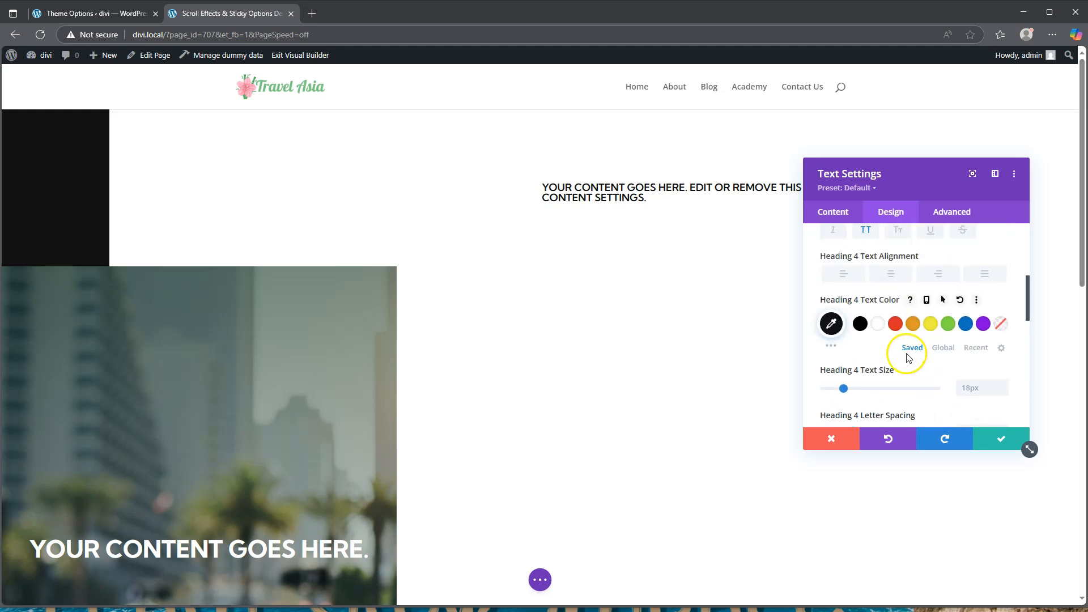
click(912, 324)
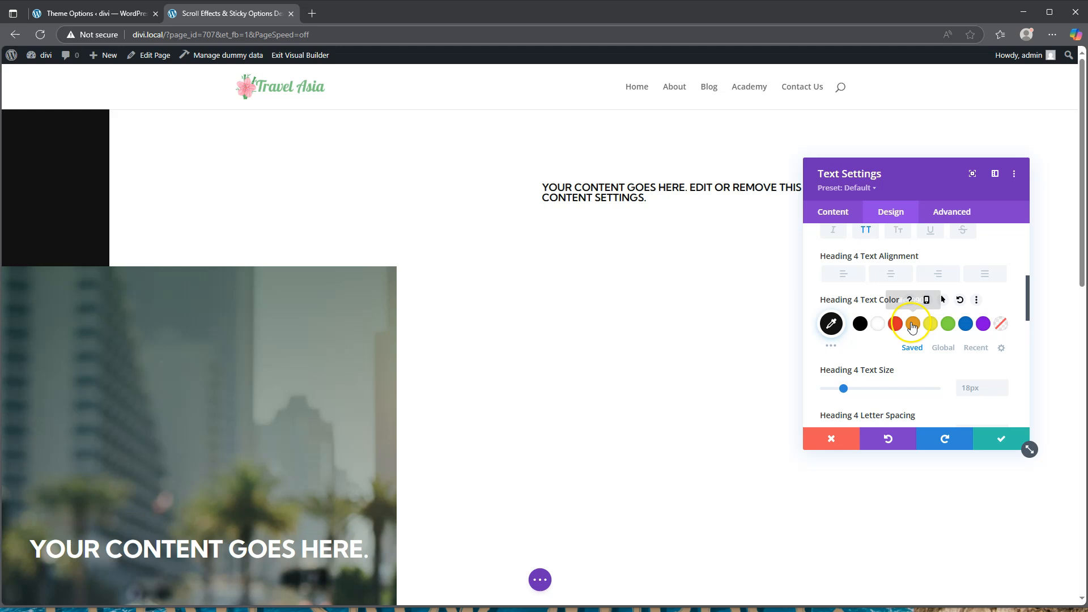
Enable separate desktop, tablet and phone values for the Heading 4 text size
click(919, 370)
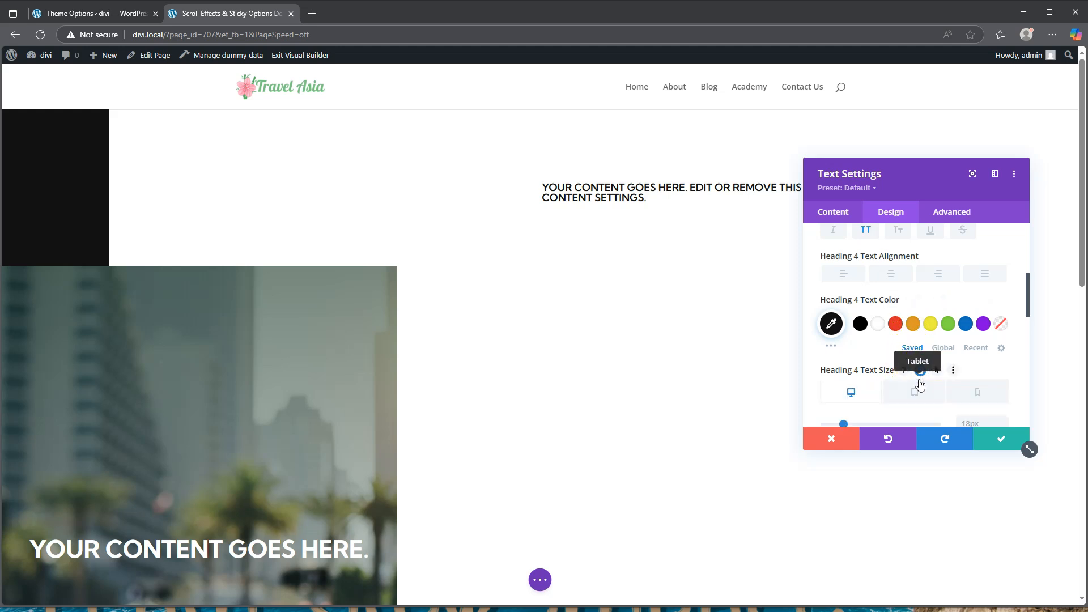
scroll(907, 374, down, 1)
click(891, 372)
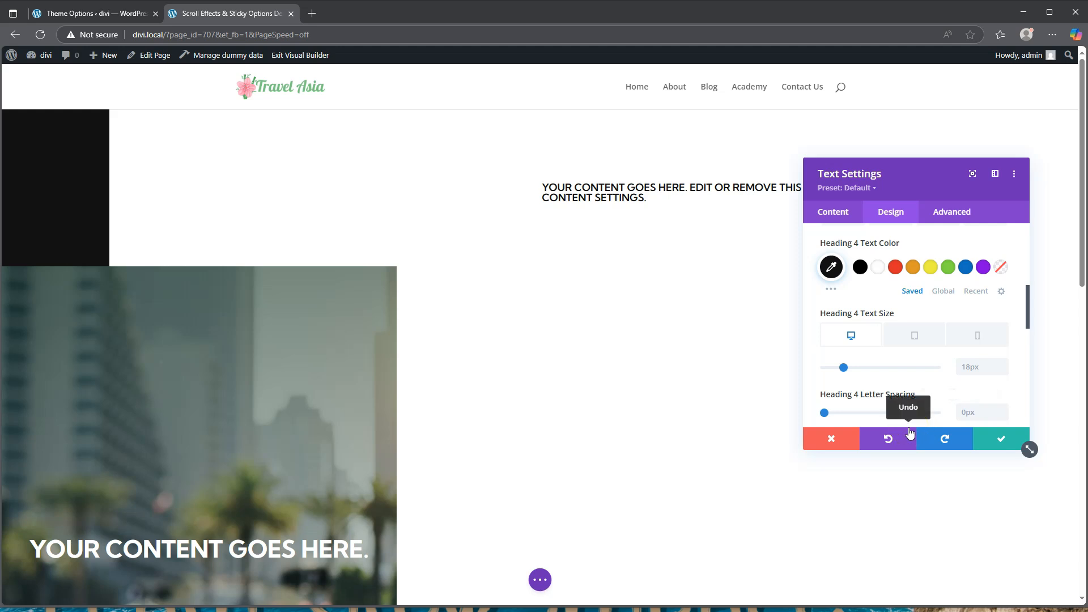
click(971, 368)
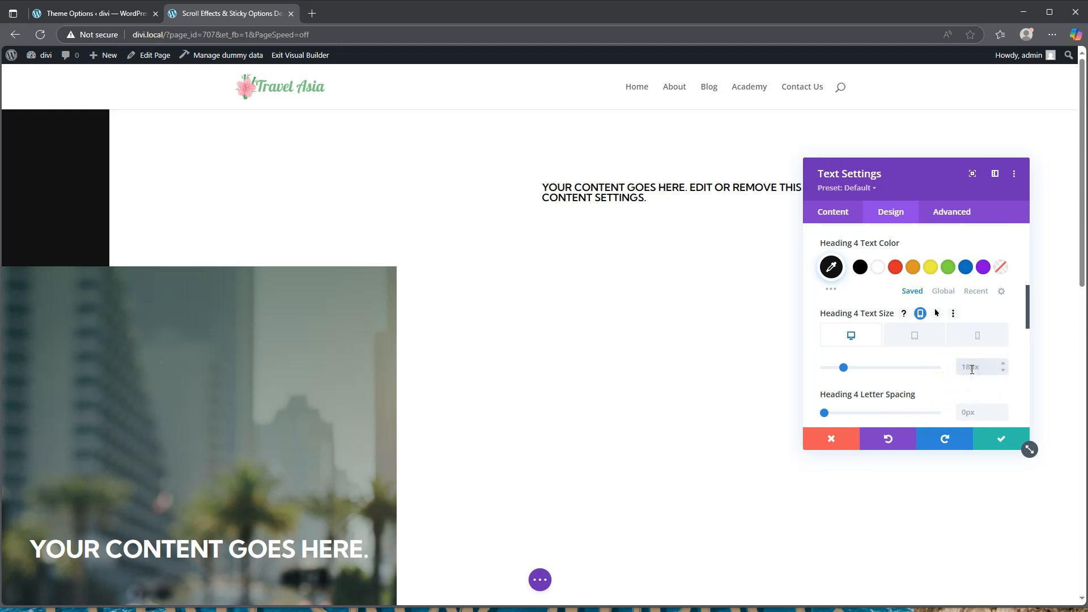
Size Heading 4 at 45px on desktop, 40px on tablet and 35px on phone
click(915, 337)
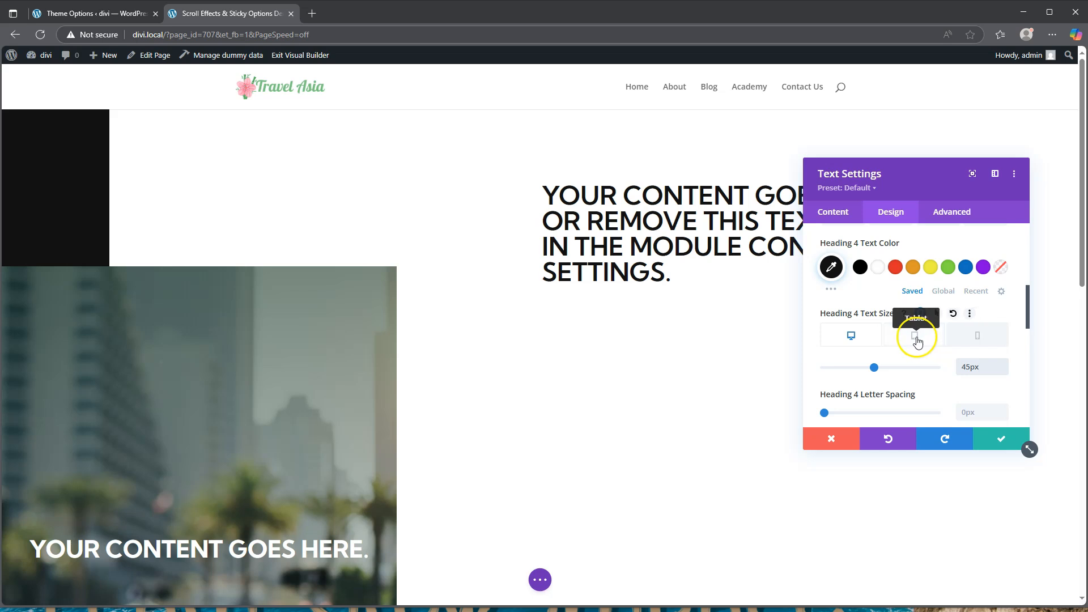
scroll(681, 369, up, 10)
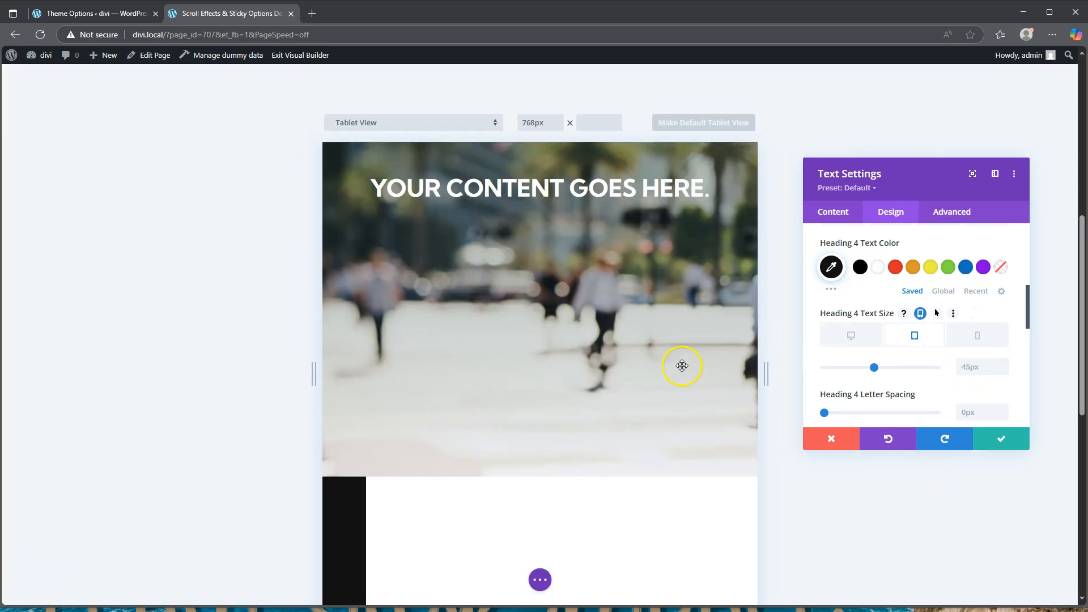
scroll(681, 371, down, 8)
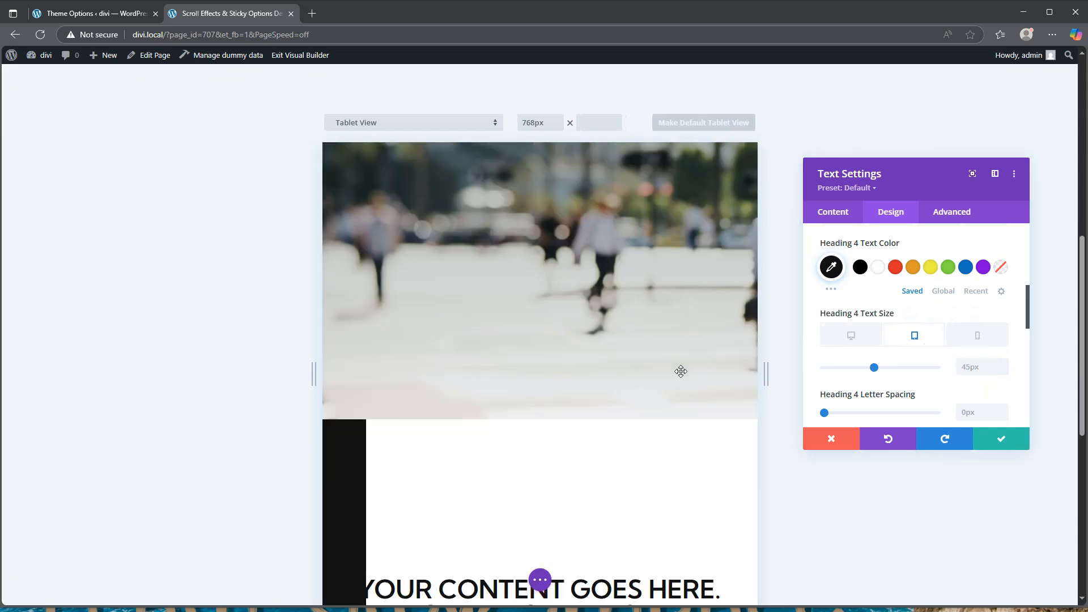
click(970, 368)
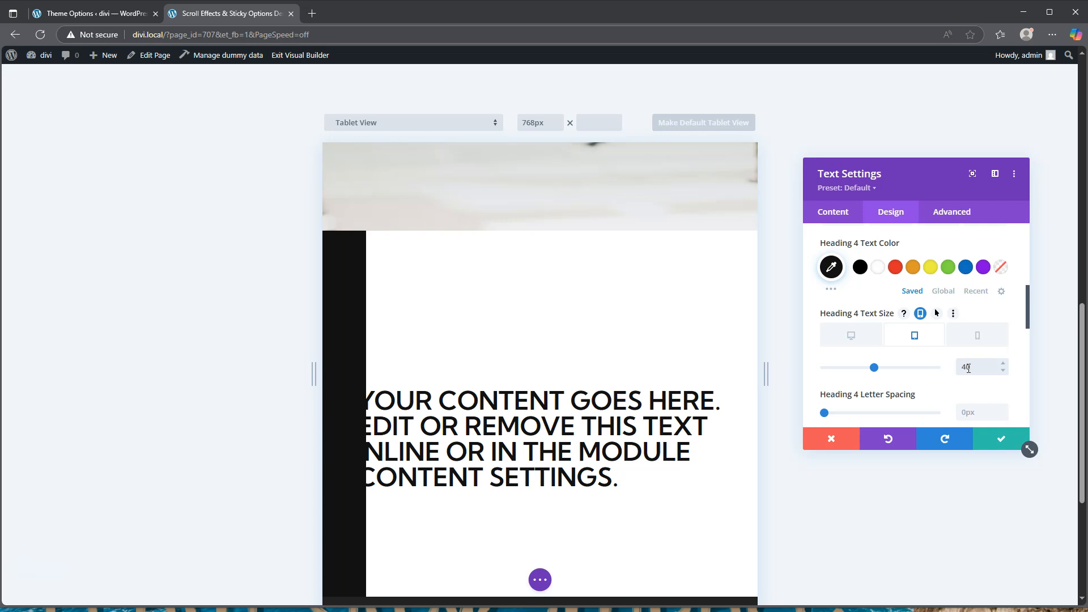
click(976, 335)
scroll(568, 383, down, 3)
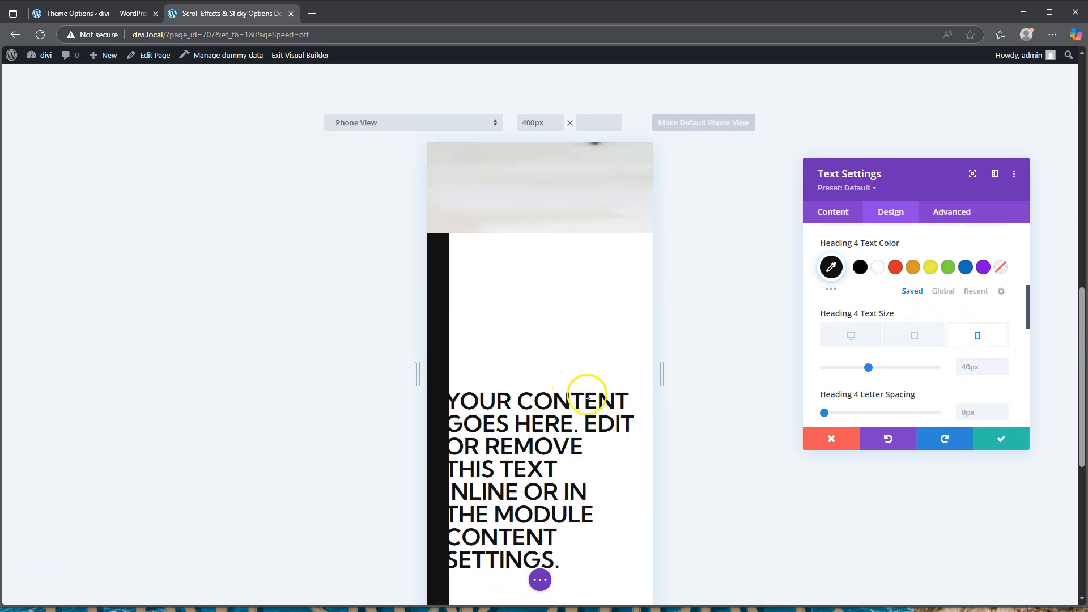
click(972, 365)
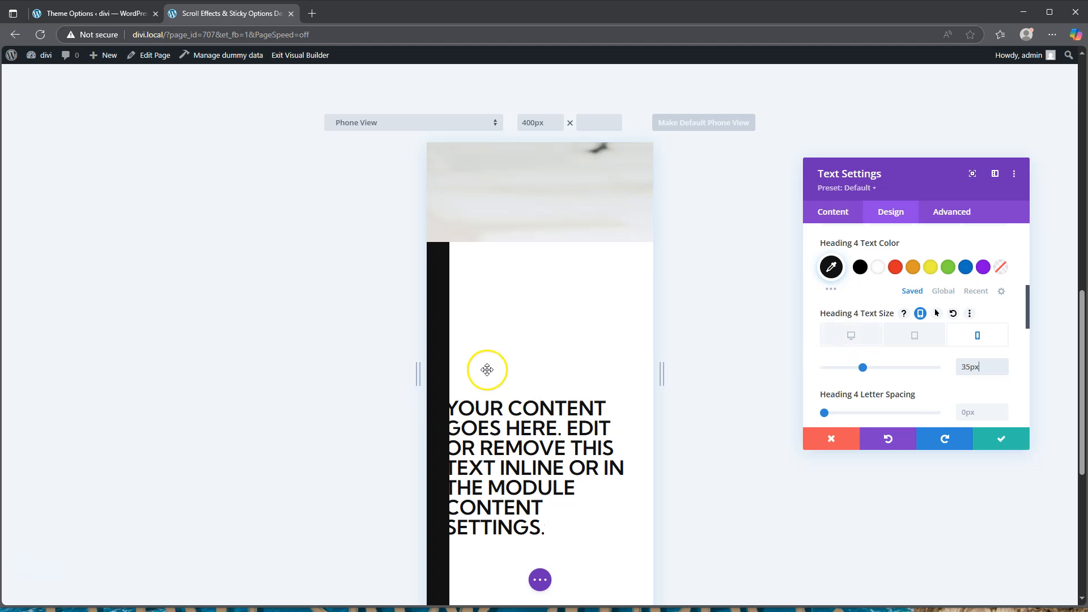
scroll(510, 376, up, 5)
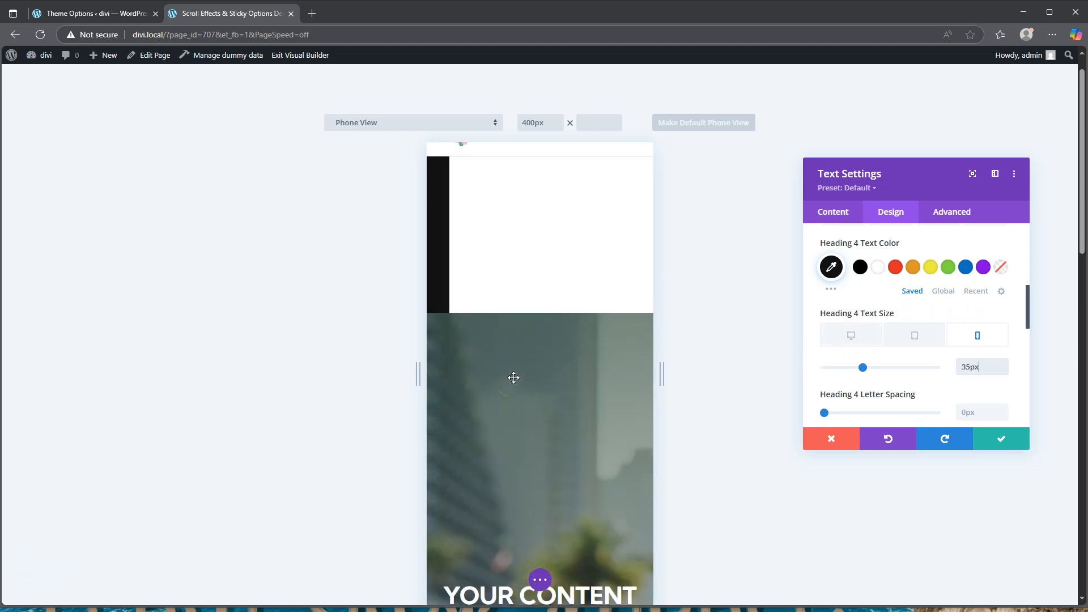
scroll(513, 378, down, 5)
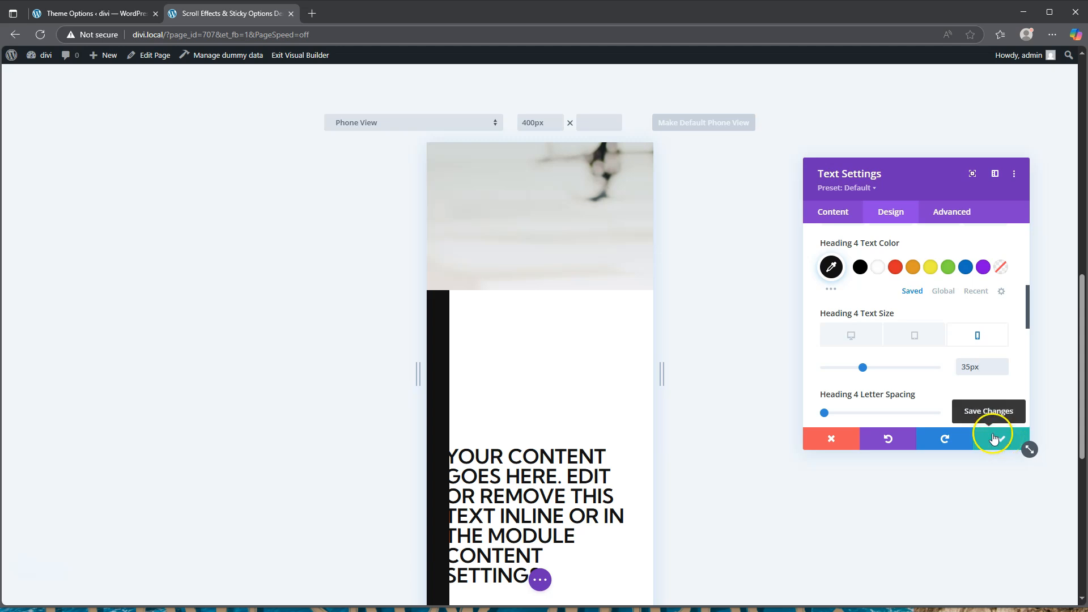
click(848, 335)
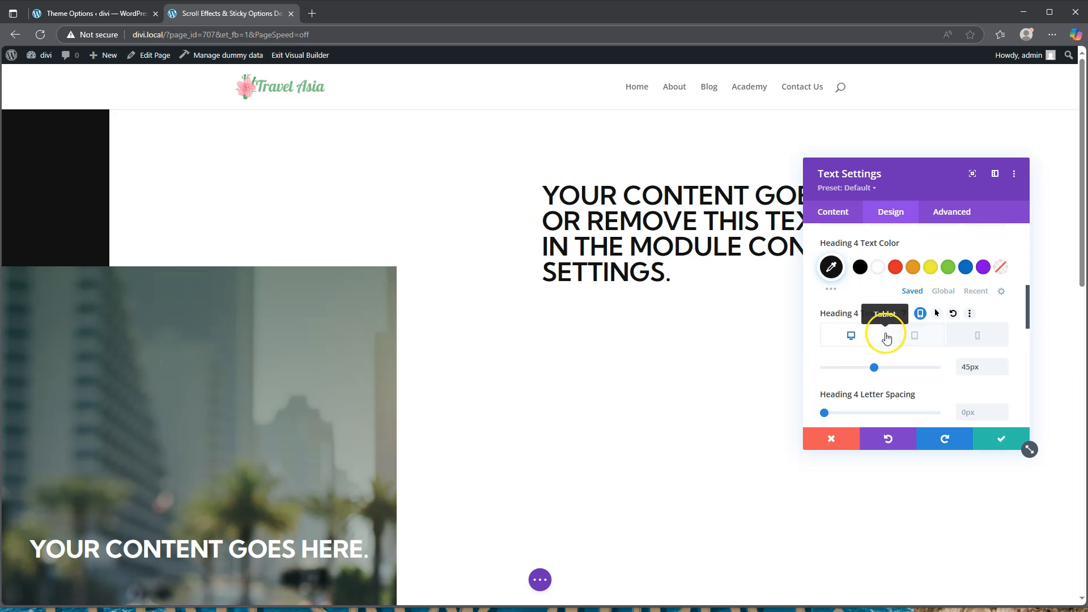
Set the Heading 4 line height to 1.3em and save the text settings
click(849, 336)
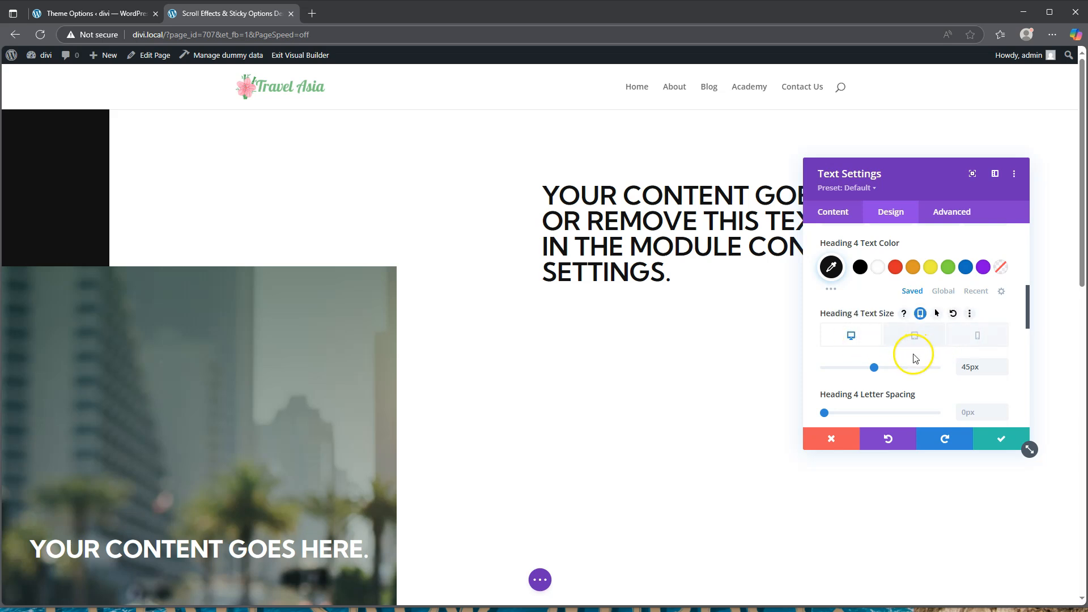
scroll(907, 351, down, 1)
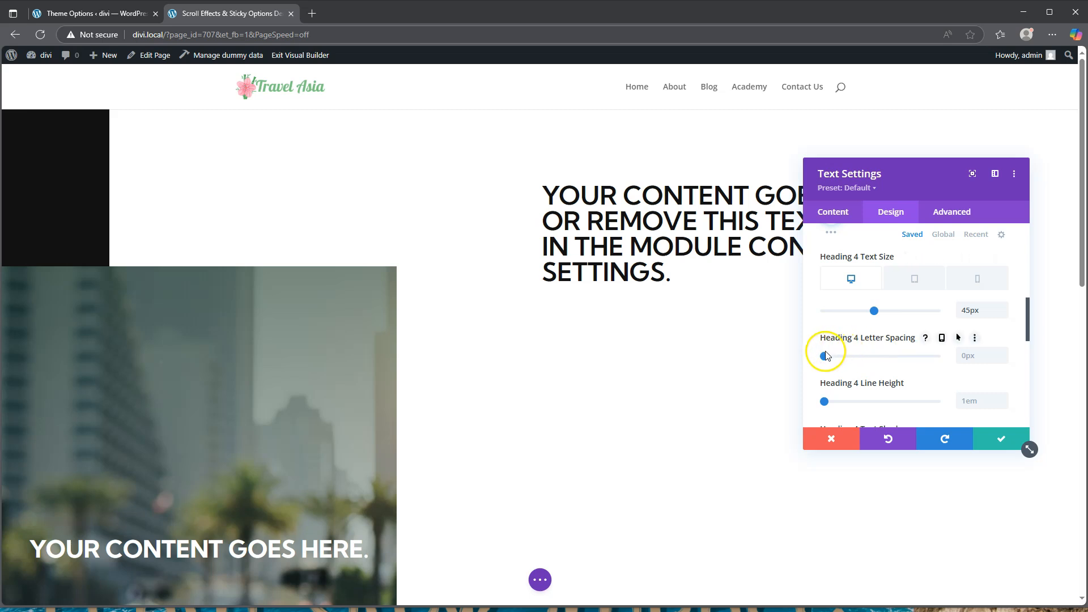
click(825, 402)
drag(827, 403, 842, 403)
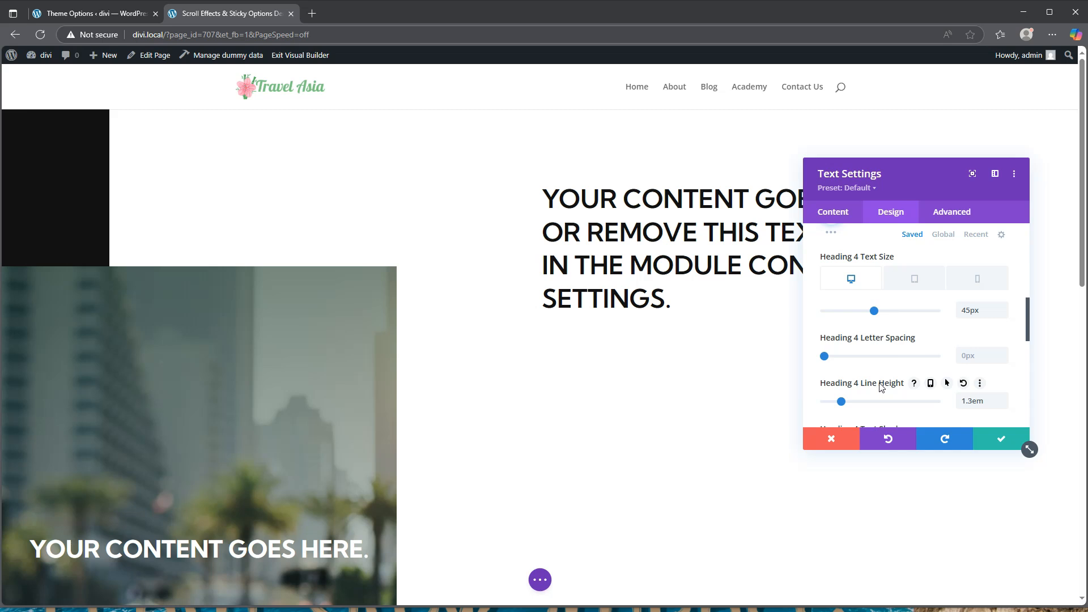
click(1001, 440)
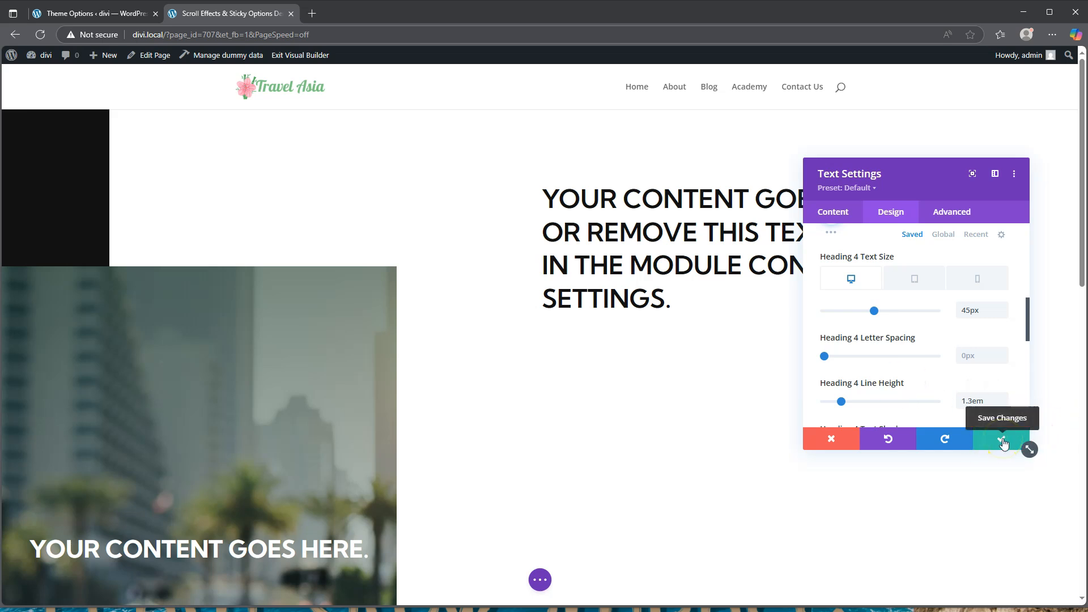
click(1001, 440)
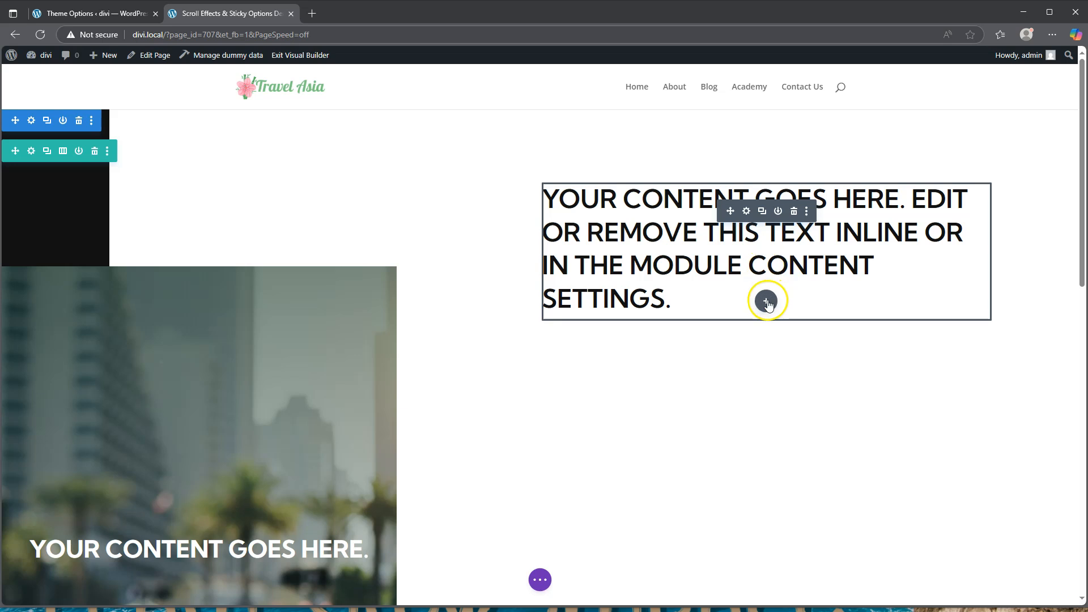
Add a divider below the heading and give its line a light beige colour
click(766, 301)
scroll(771, 429, down, 5)
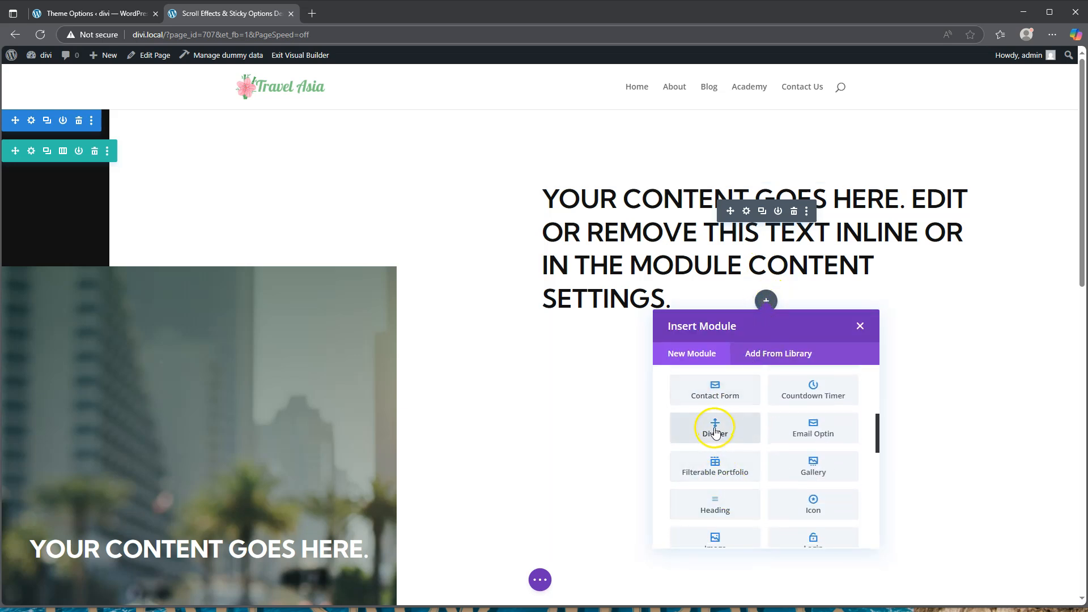
click(715, 432)
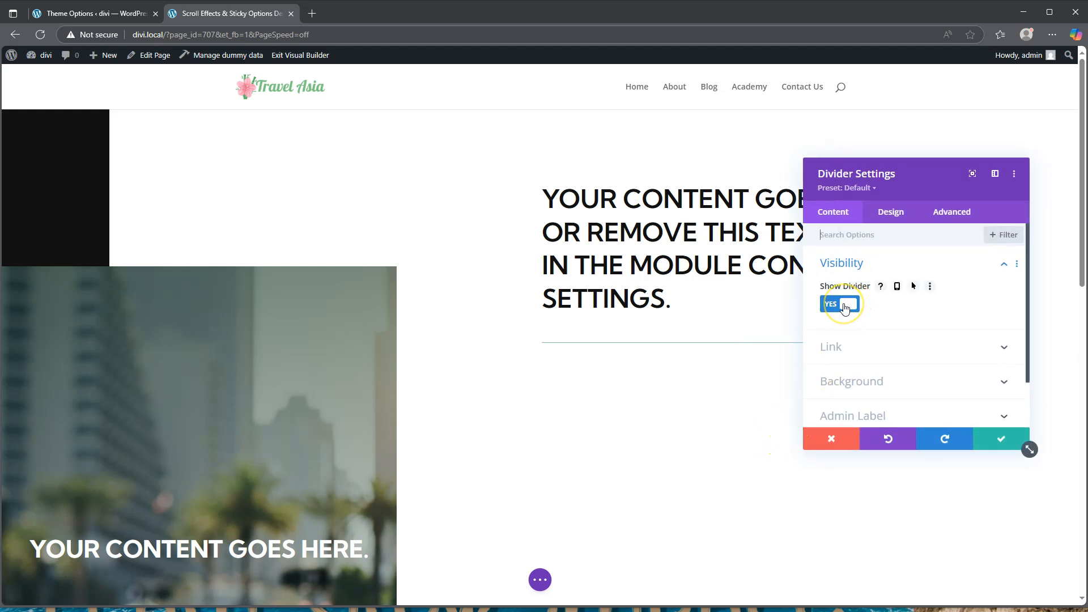
click(889, 212)
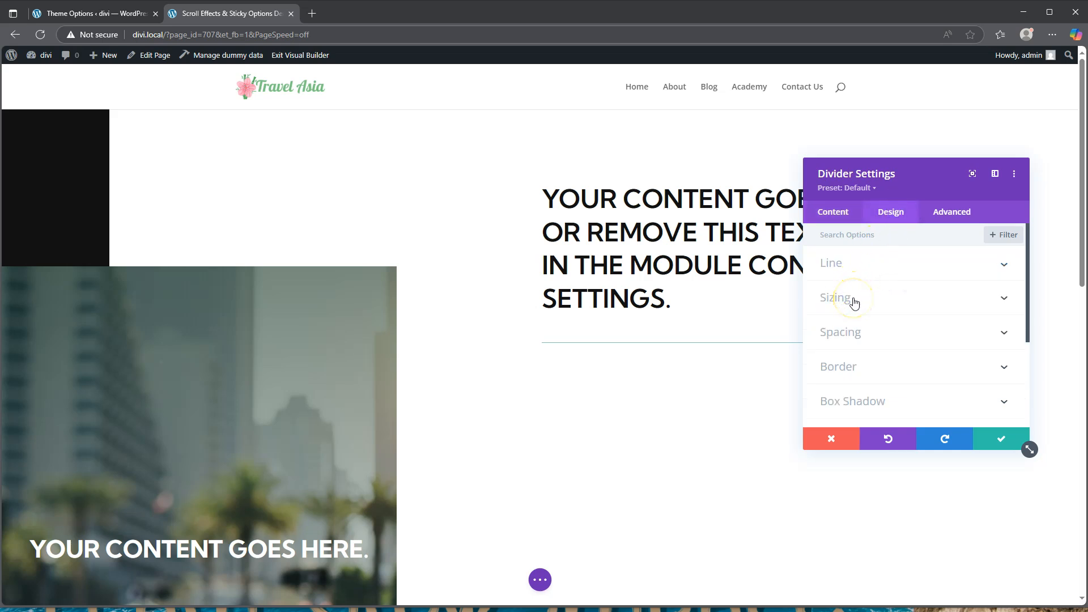
click(855, 264)
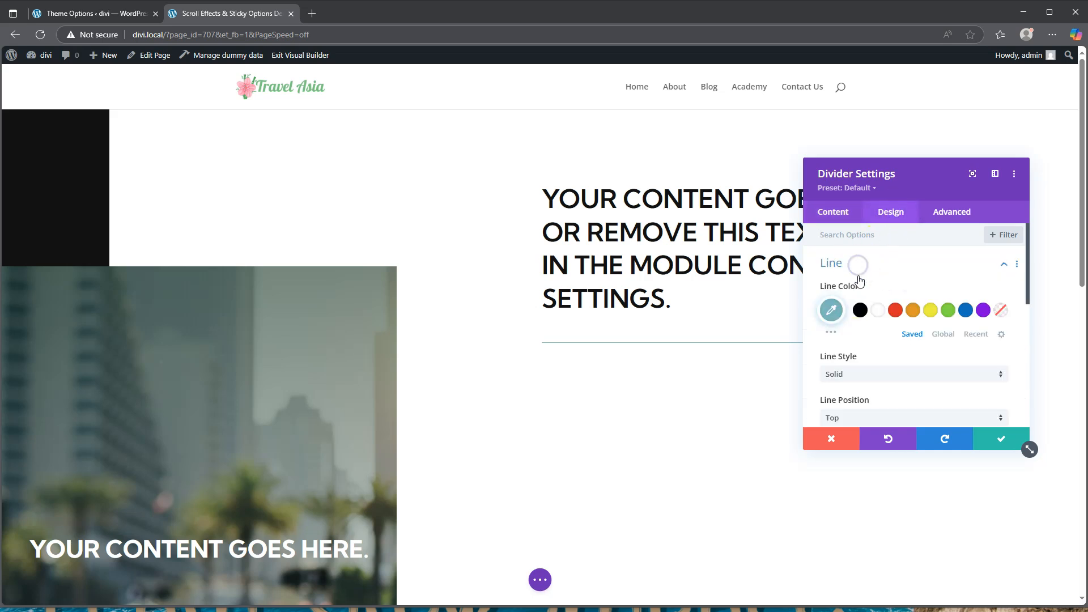
click(833, 311)
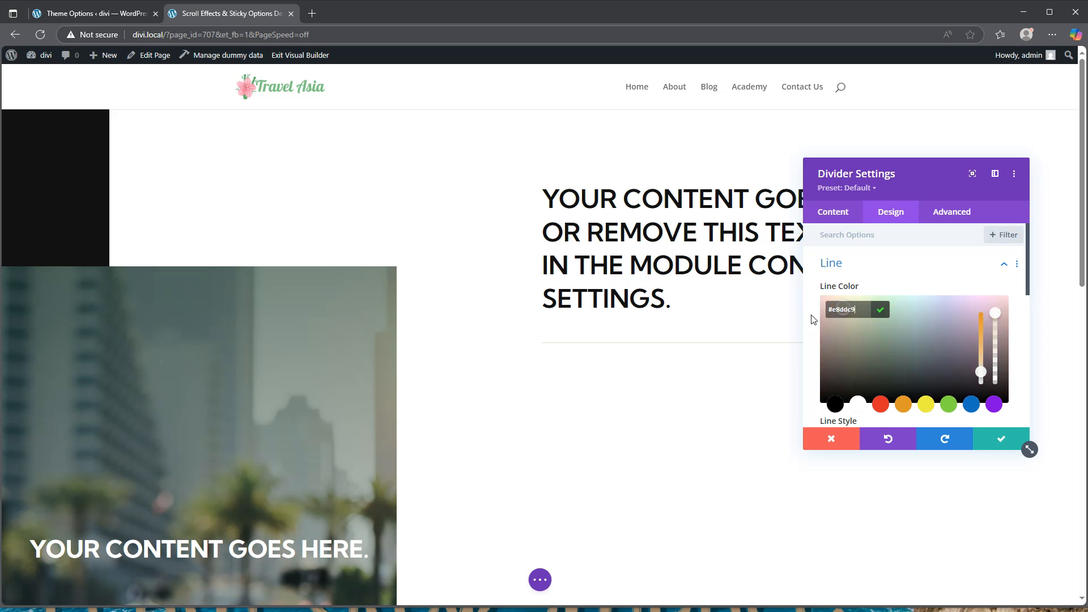
scroll(897, 325, down, 3)
scroll(884, 320, down, 1)
Give the divider a 5px weight and 5px height, then save it
click(869, 306)
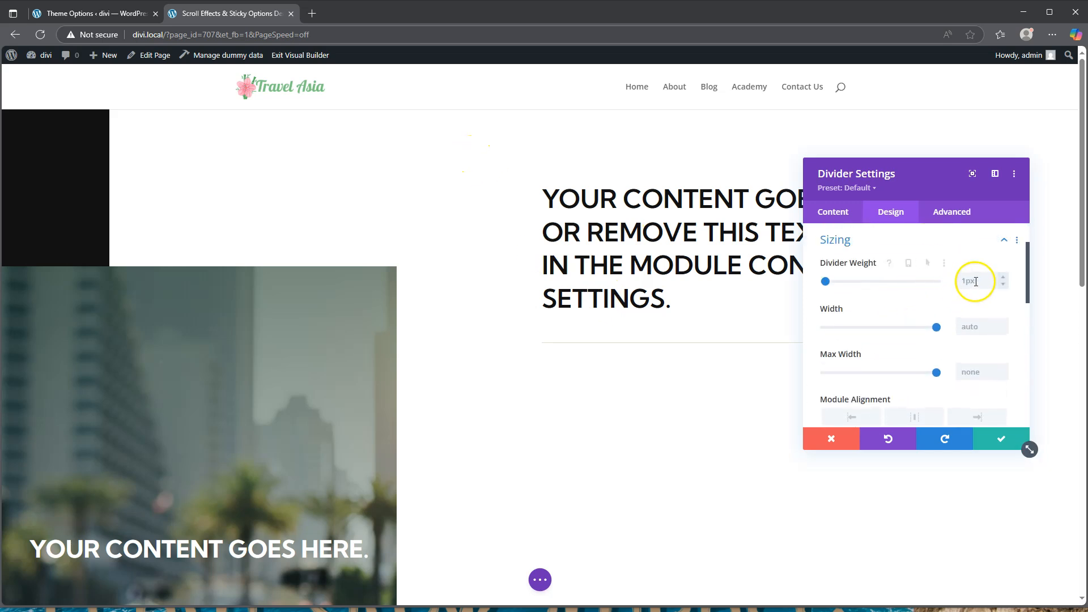
click(1005, 277)
click(1005, 278)
click(1005, 278)
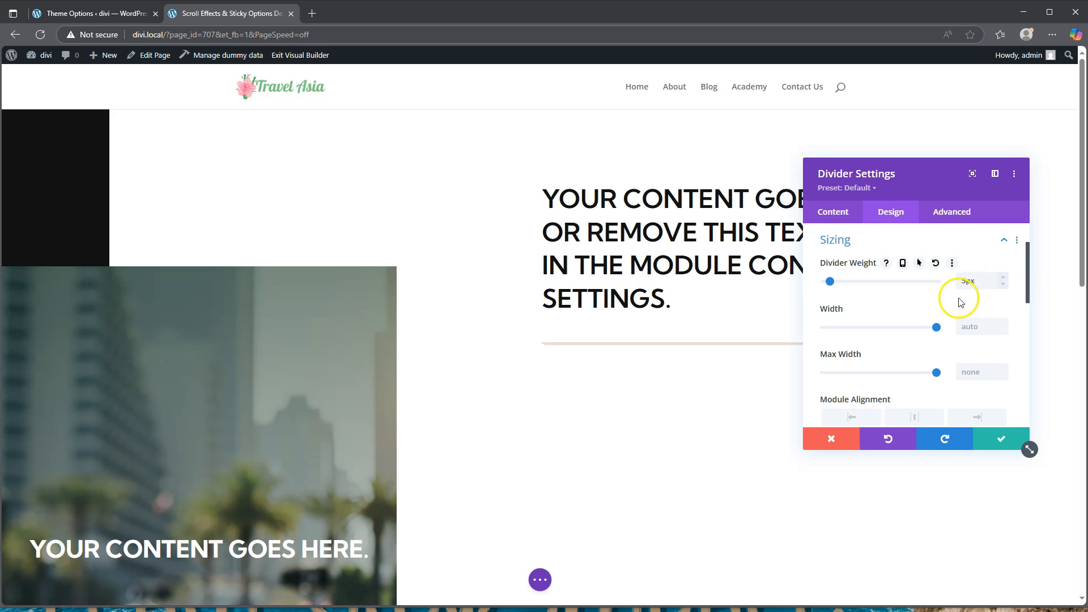
scroll(881, 347, down, 3)
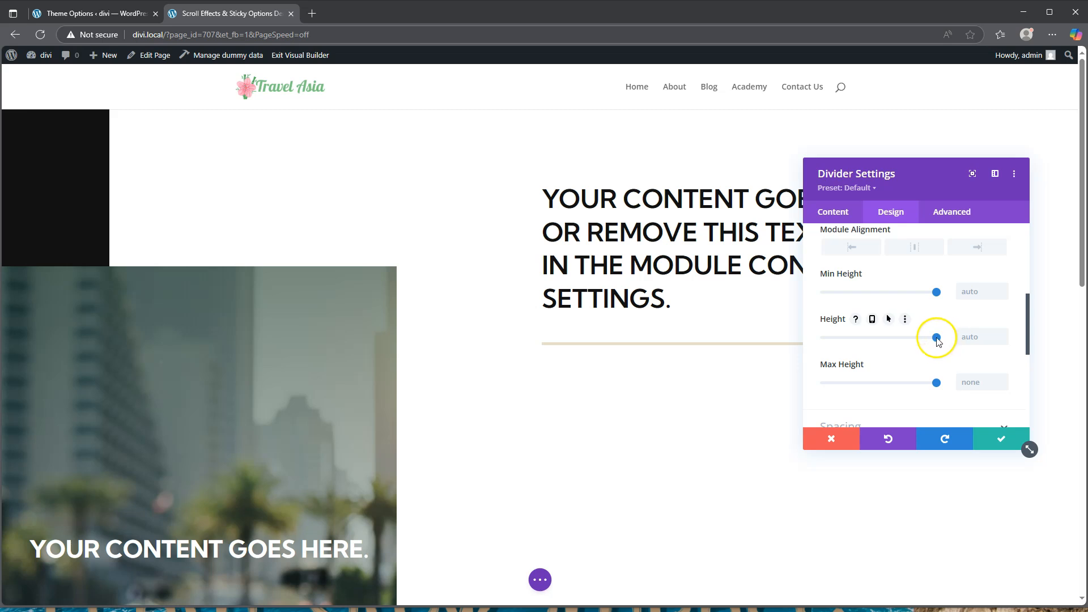
drag(937, 338, 808, 340)
drag(976, 340, 959, 344)
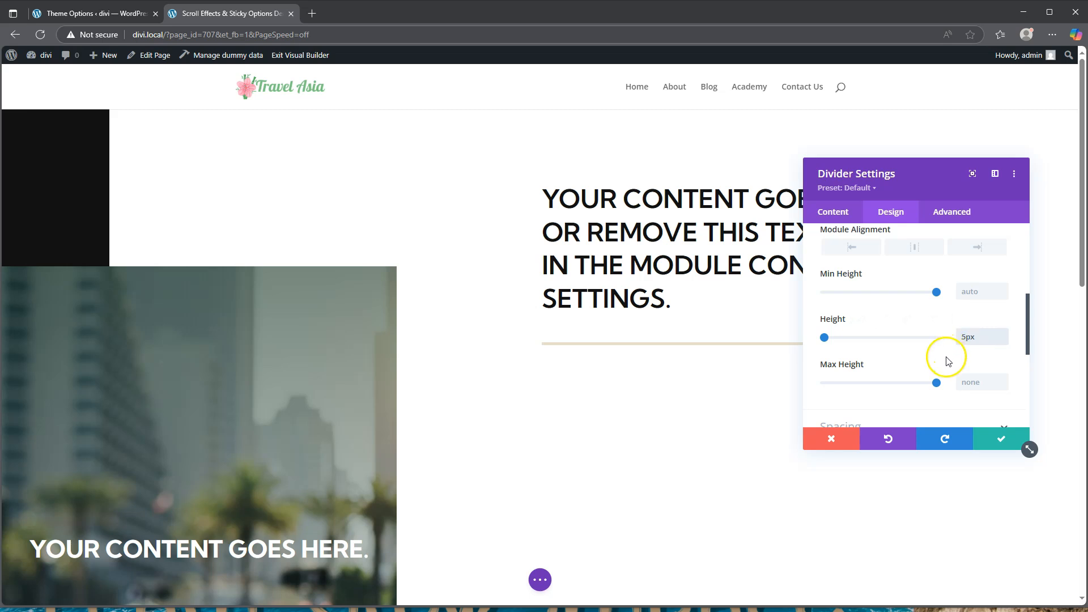
click(1001, 439)
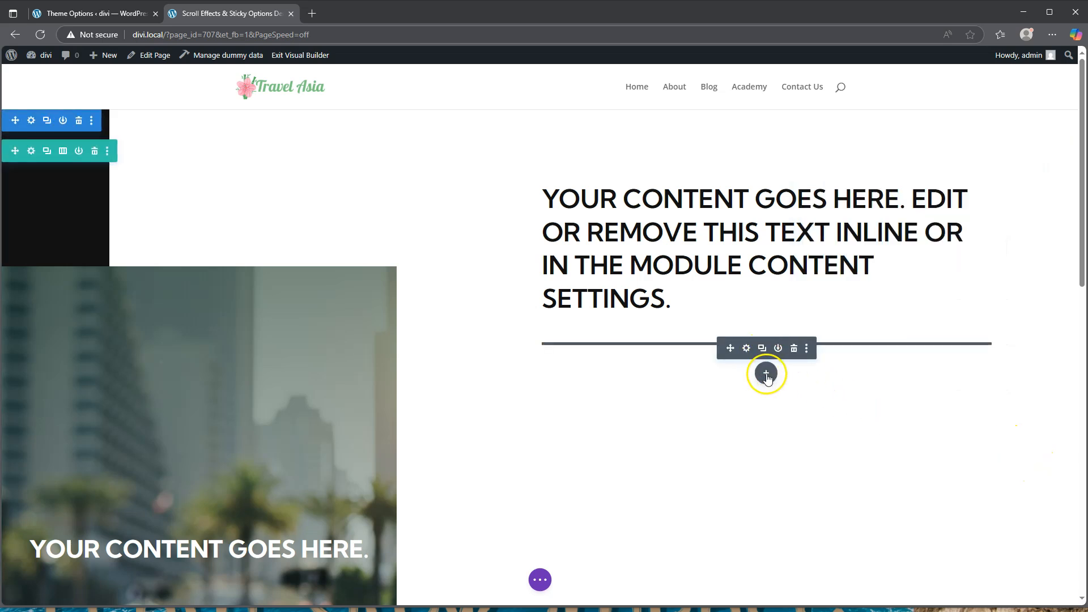
Insert a Text module with default placeholder paragraph text beneath the divider
click(765, 372)
scroll(757, 280, down, 3)
scroll(758, 282, down, 8)
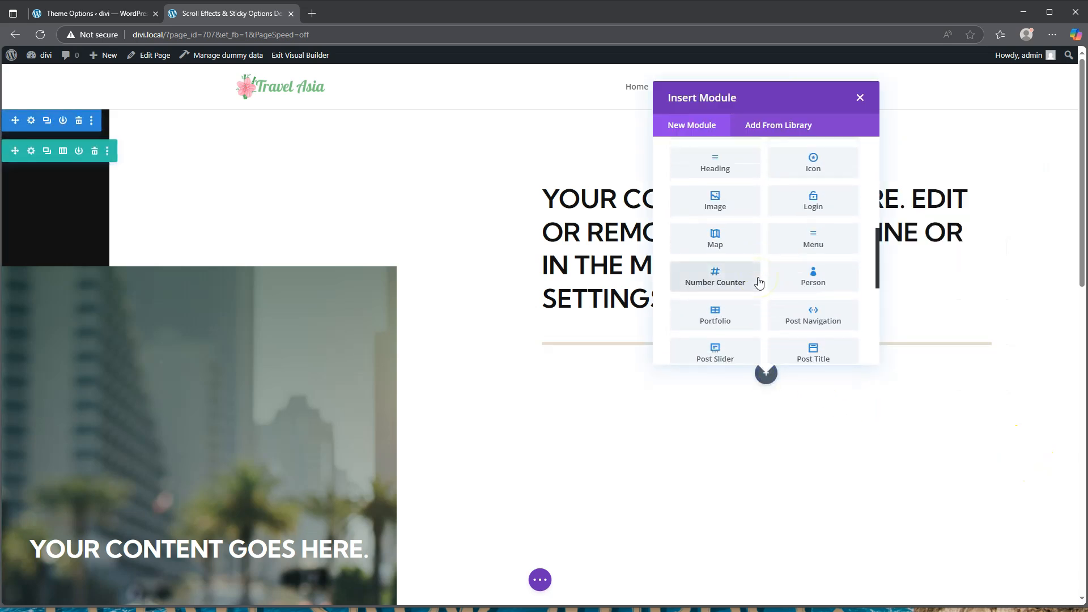
click(831, 226)
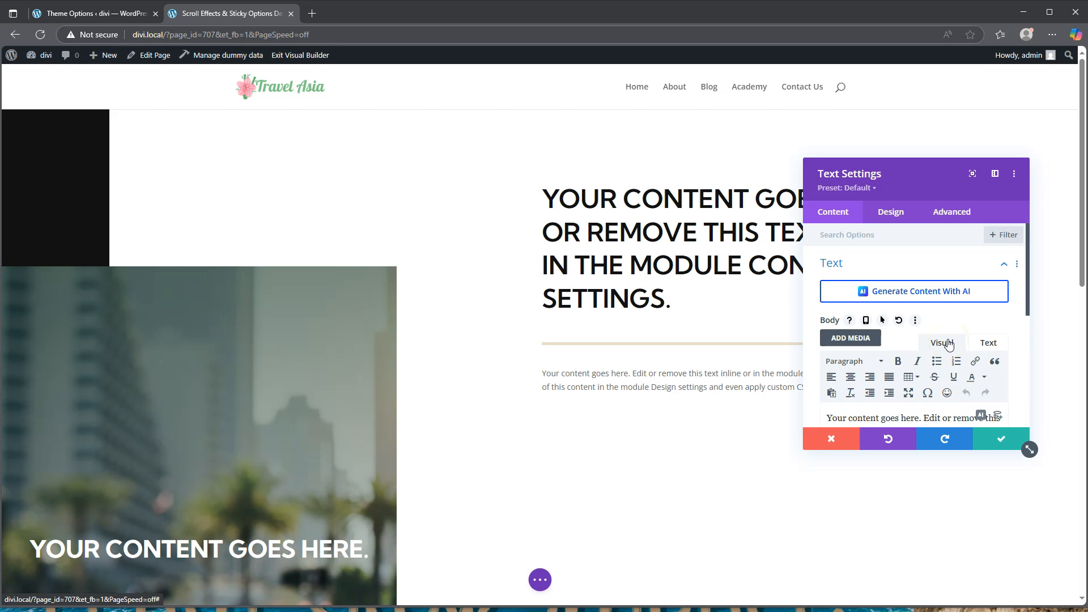
scroll(947, 343, down, 2)
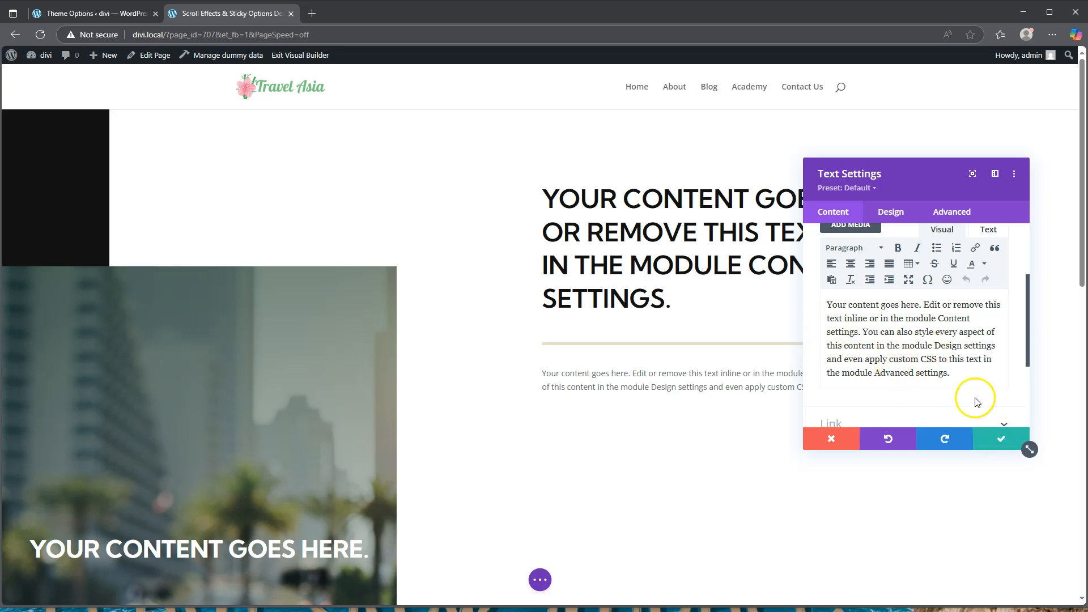
click(891, 213)
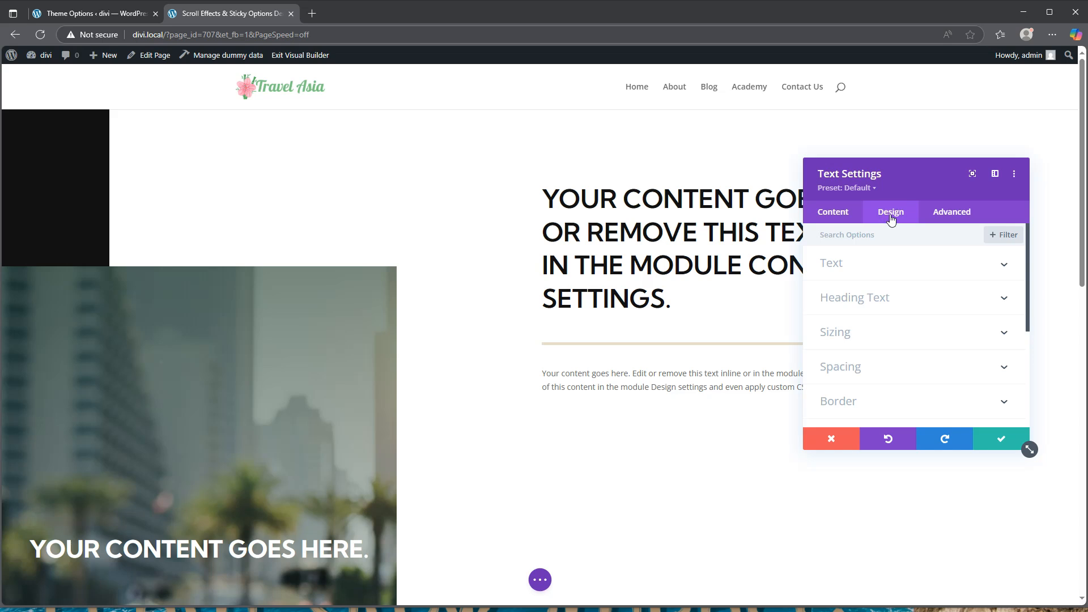
Set the body text font to Kumbh Sans and its text colour to #121212
click(862, 264)
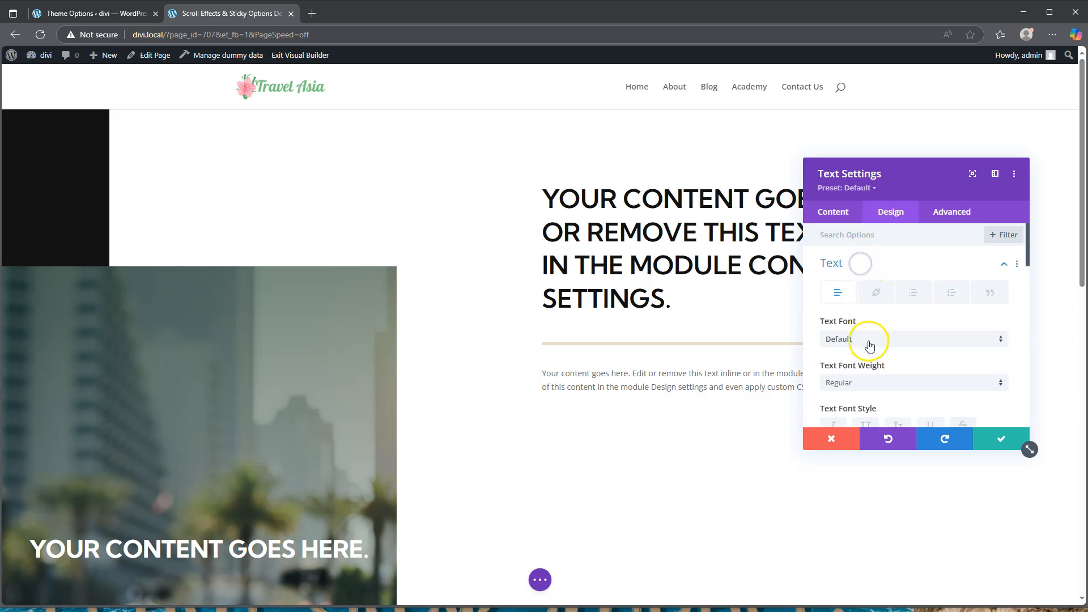
click(868, 339)
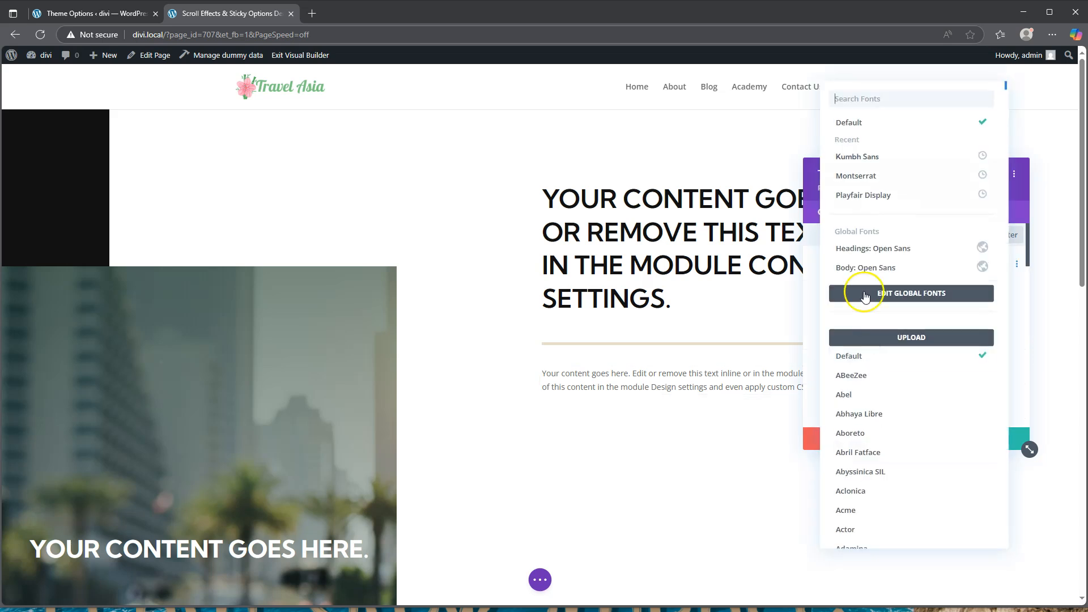
click(865, 154)
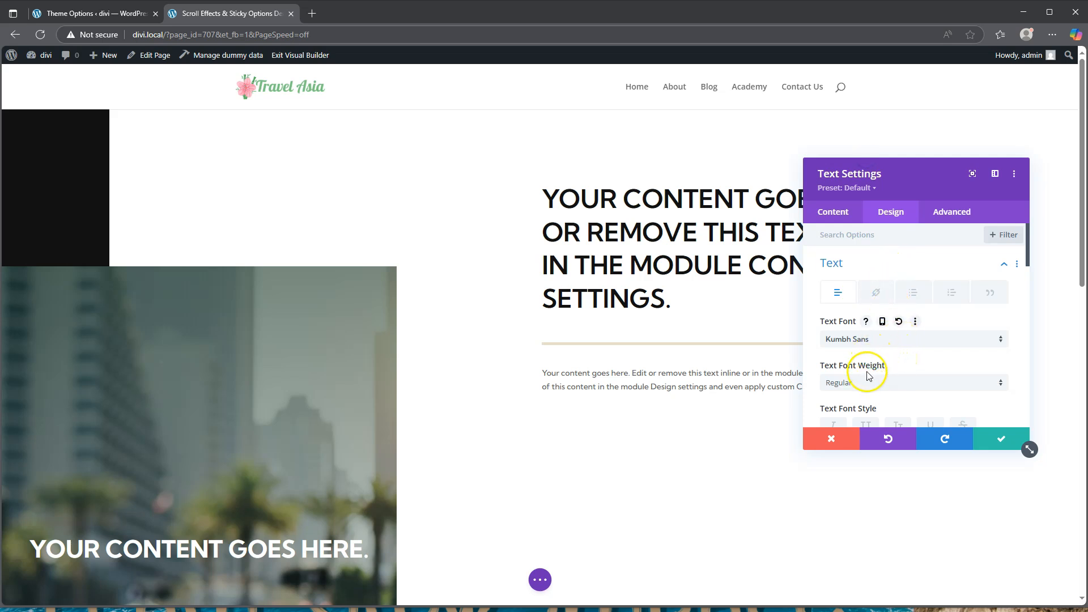
scroll(868, 368, down, 1)
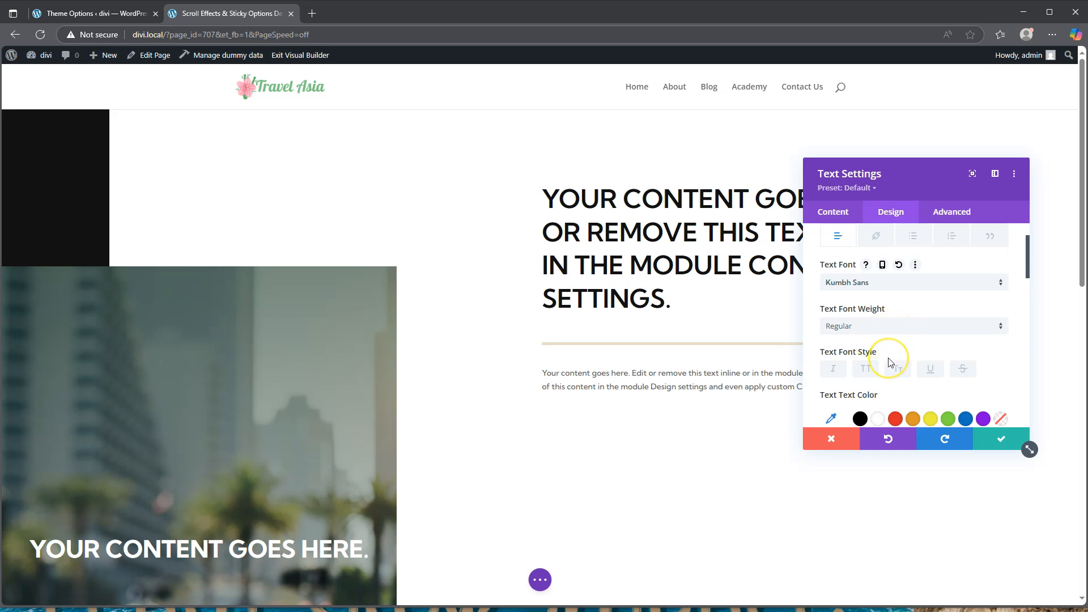
scroll(888, 358, down, 2)
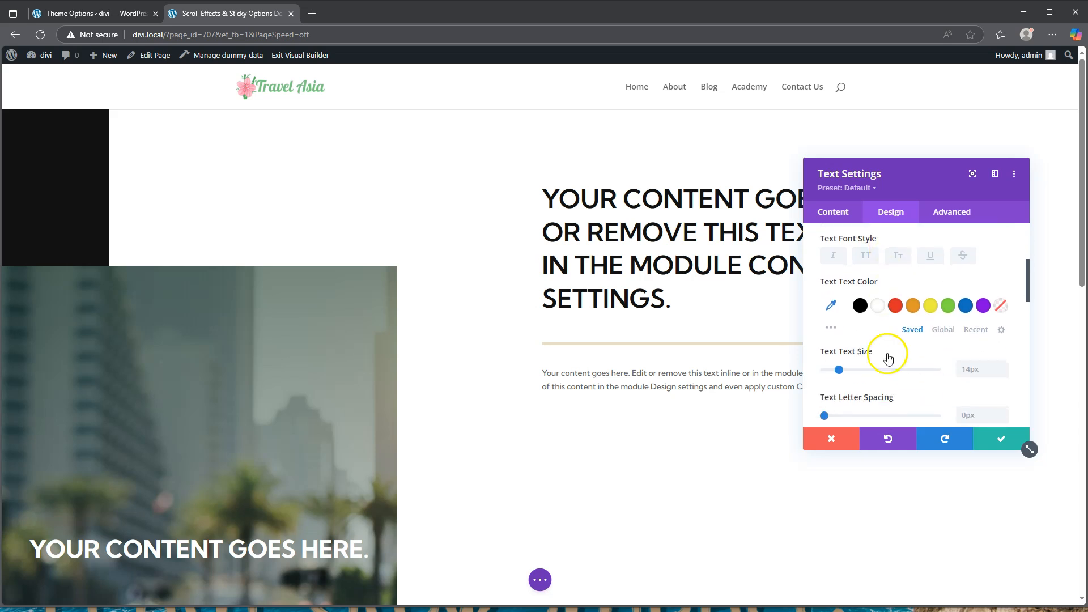
click(830, 305)
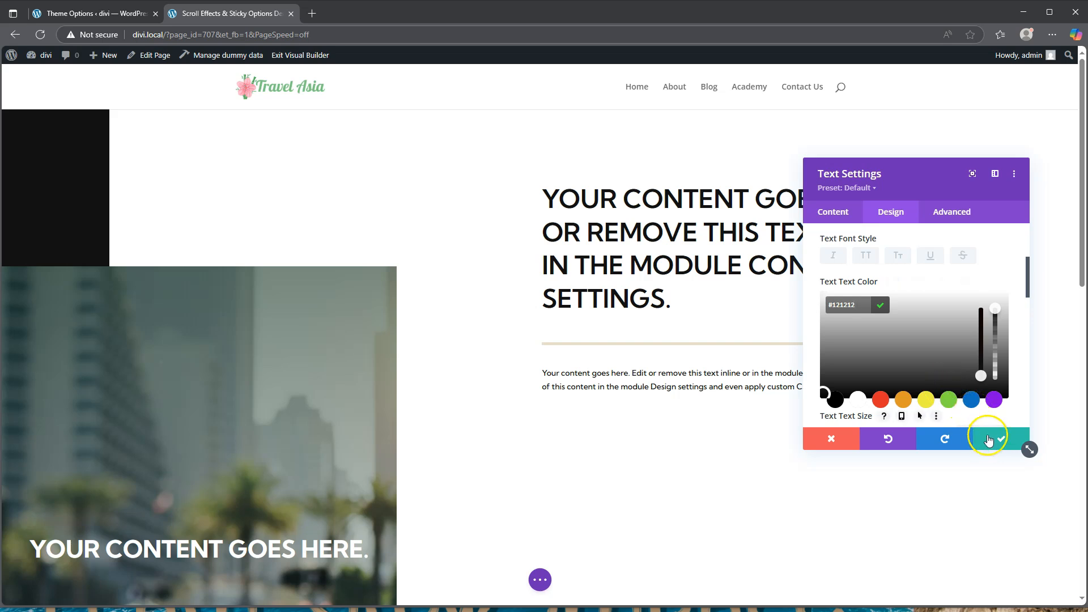
scroll(959, 400, down, 2)
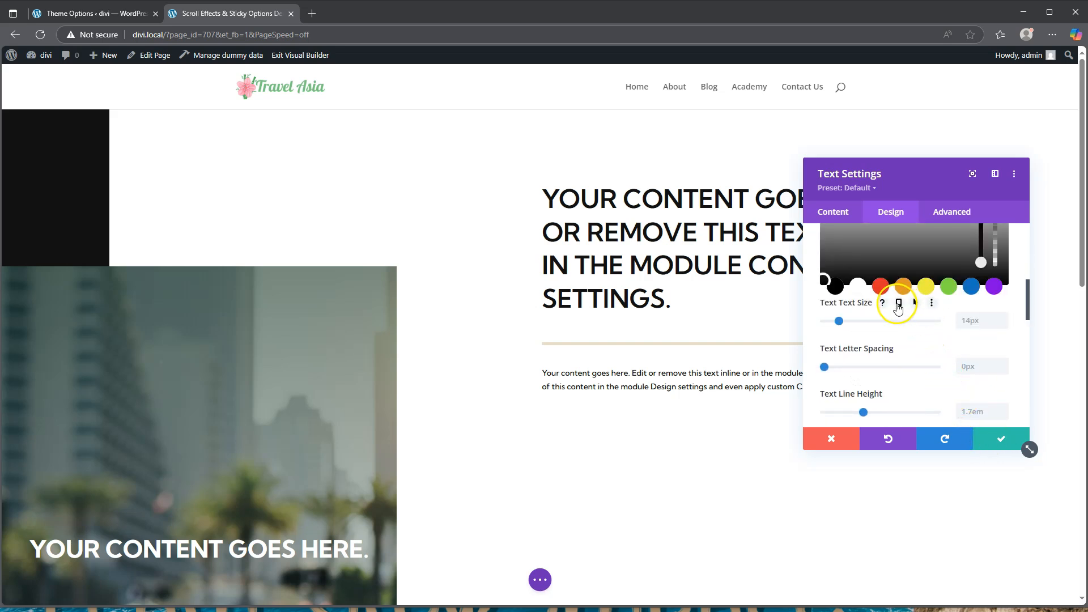
Make the body text size responsive: 20px on desktop, 16px on tablet and phone
scroll(898, 306, down, 1)
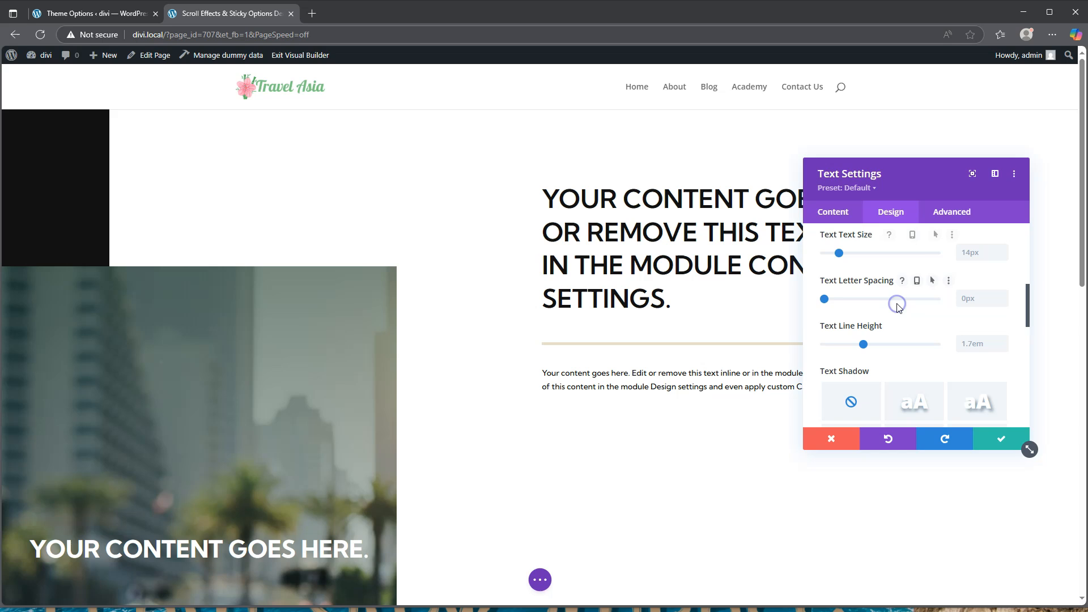
click(900, 235)
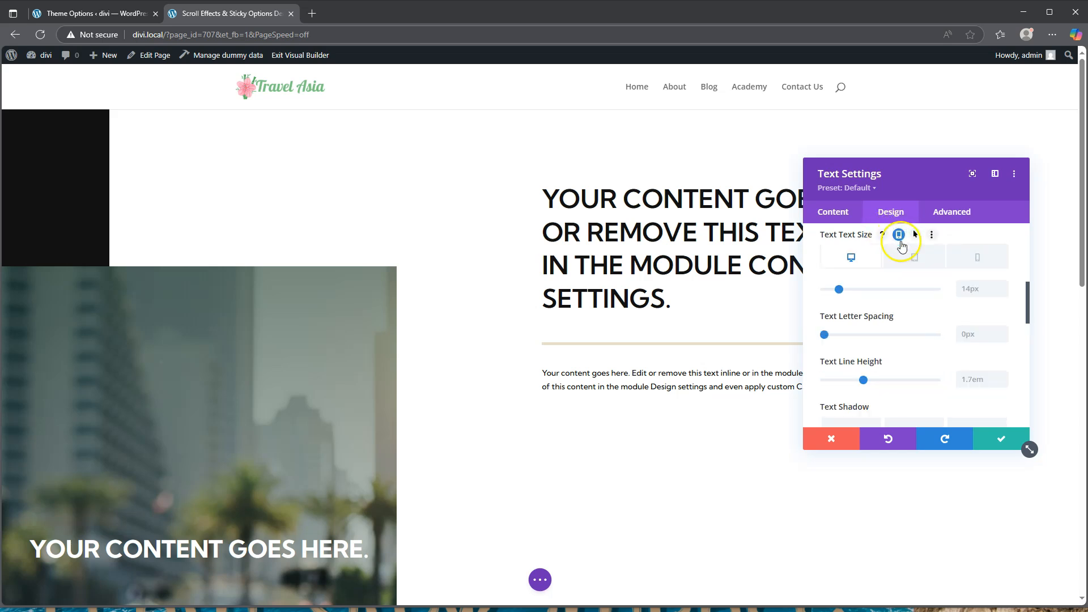
click(970, 289)
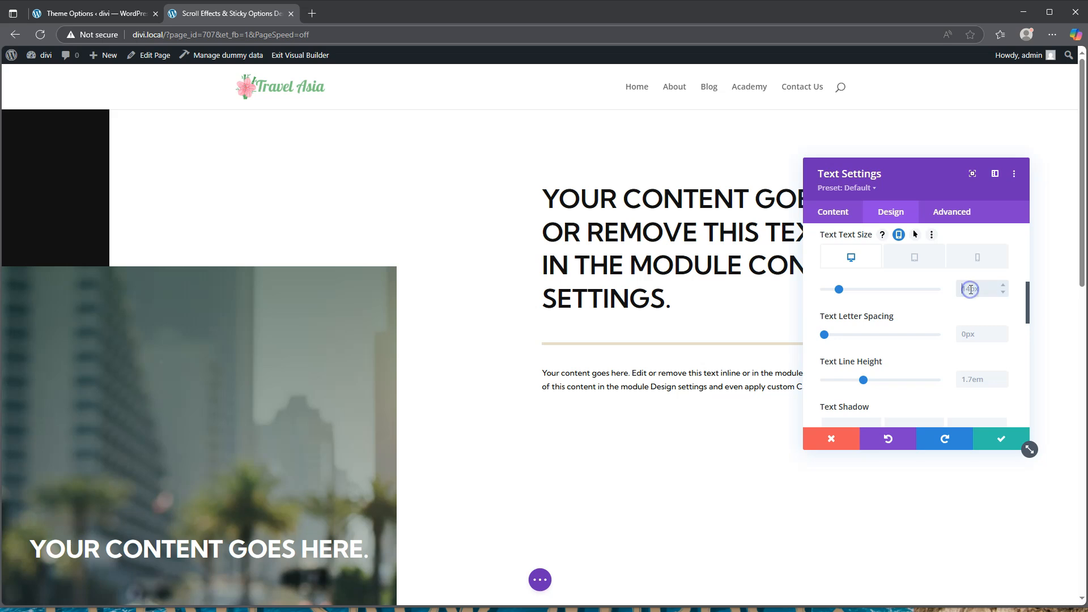
text(2px0)
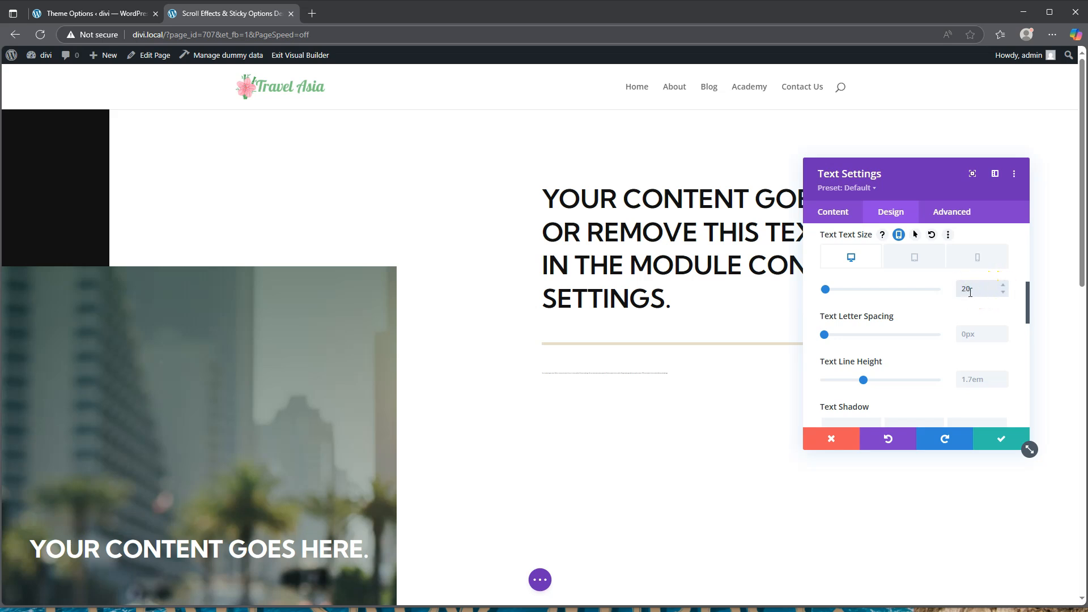
click(914, 258)
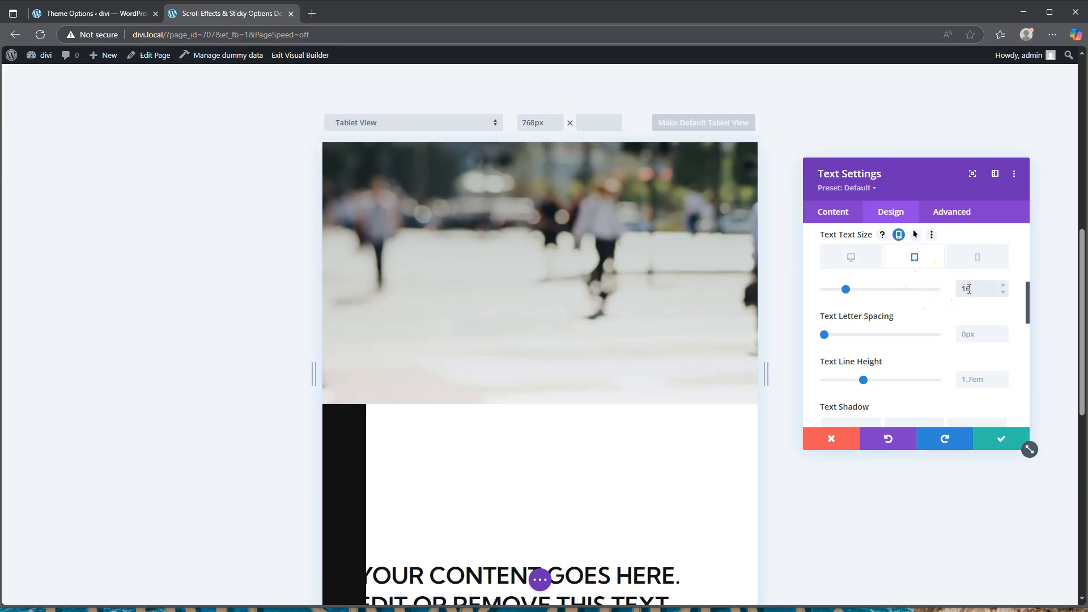
click(975, 261)
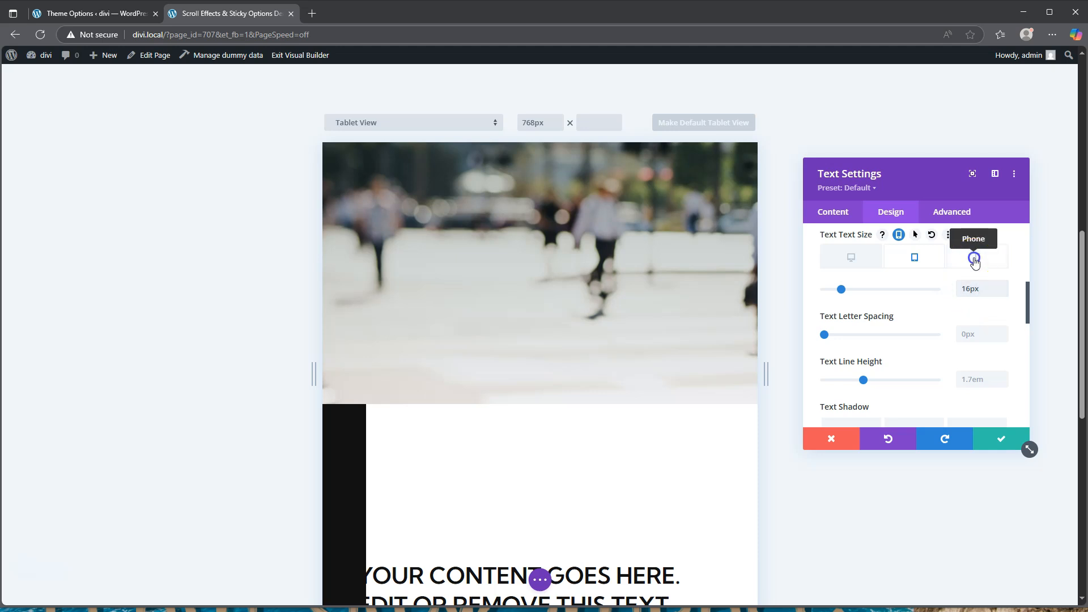
click(968, 289)
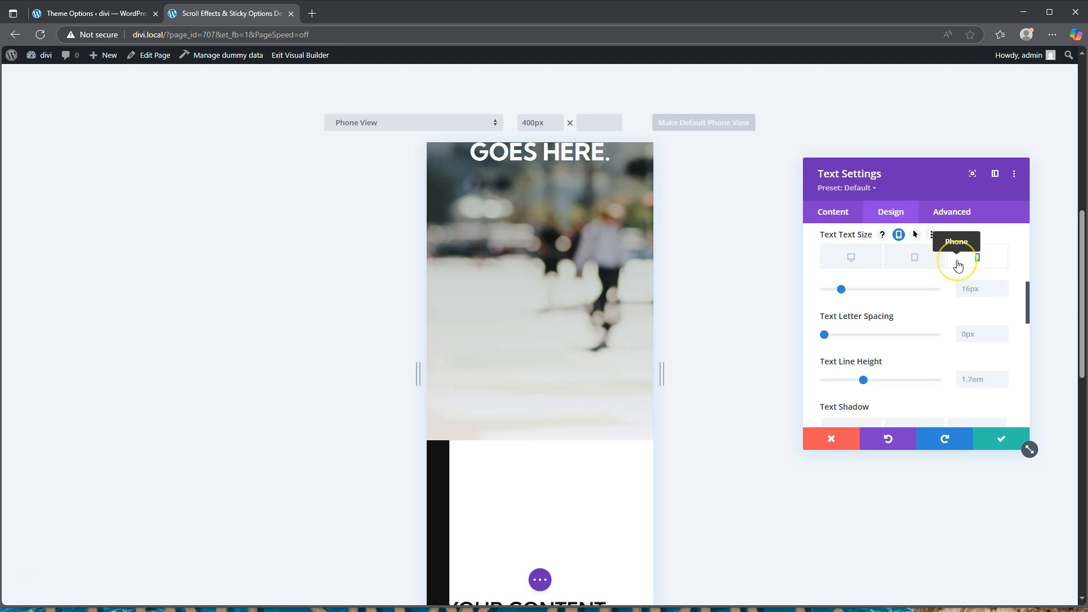
click(853, 260)
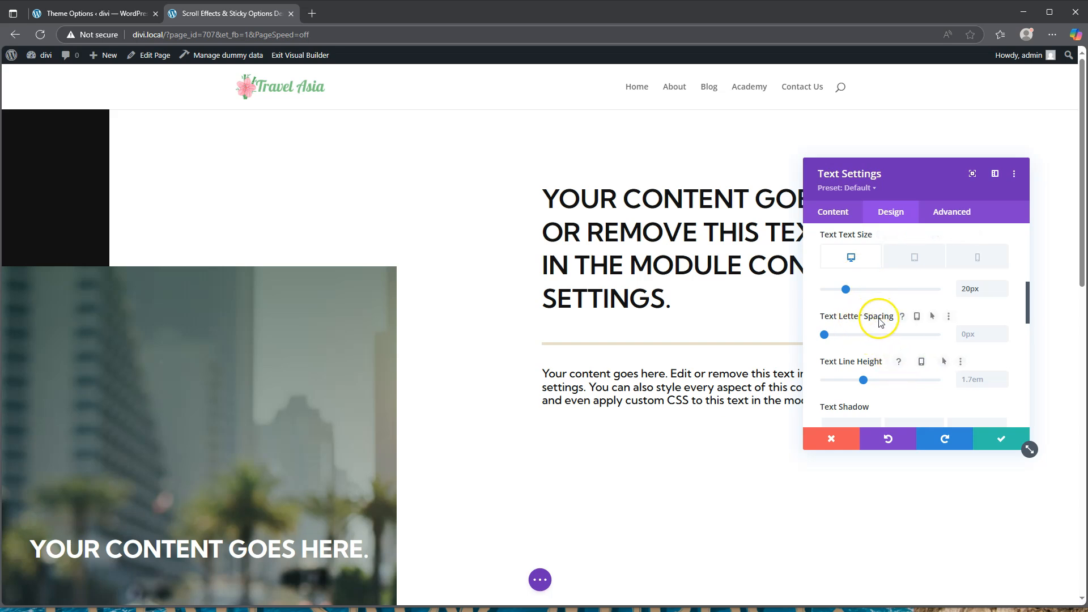
Give the body text -0.5px letter spacing and a 1.8em line height
click(971, 334)
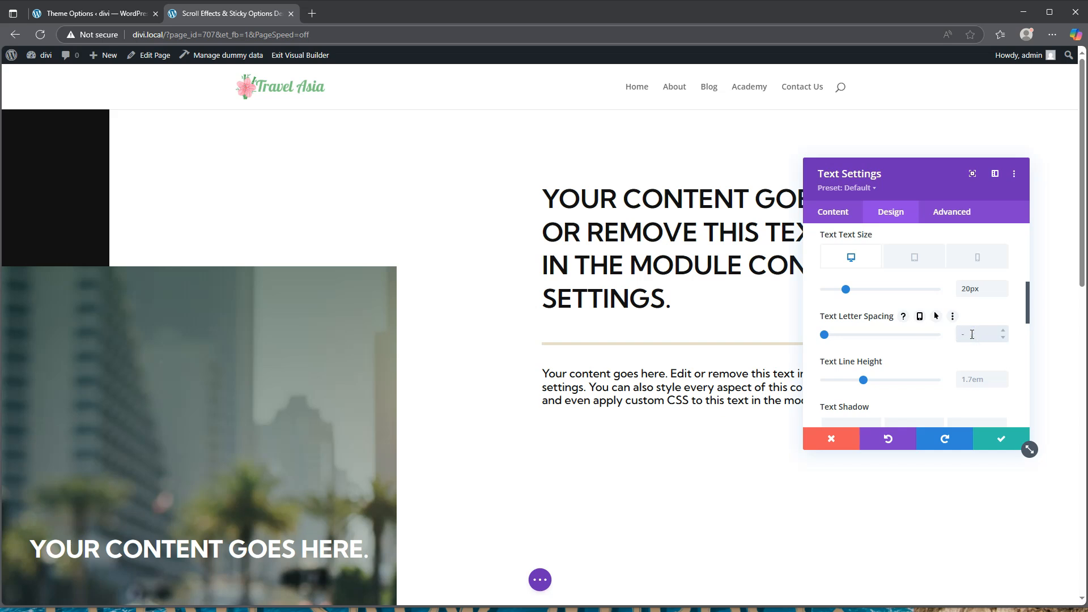
text(-0.5px)
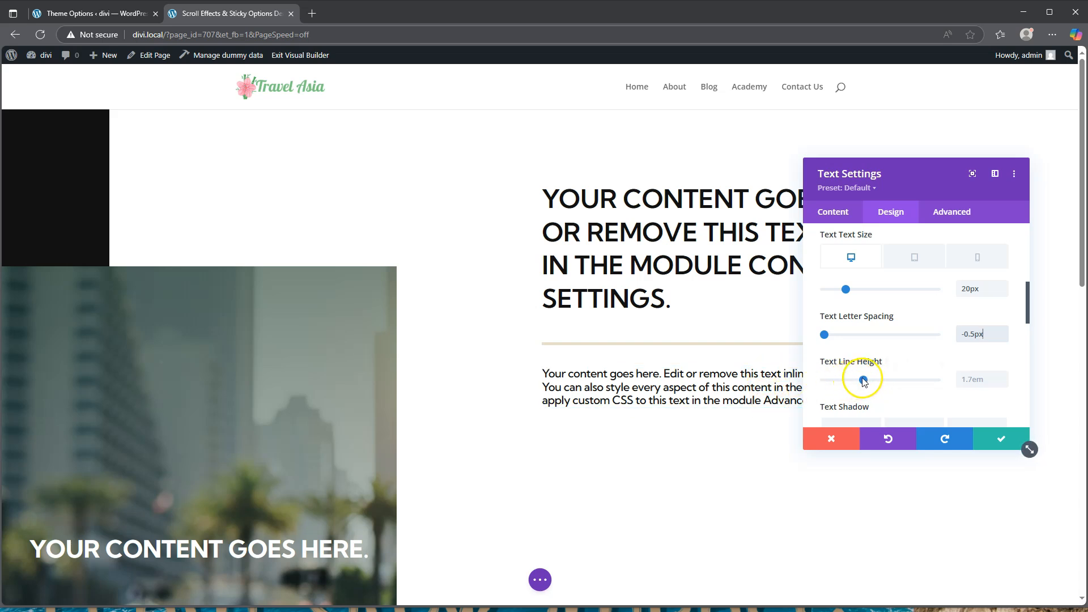
drag(865, 383, 874, 384)
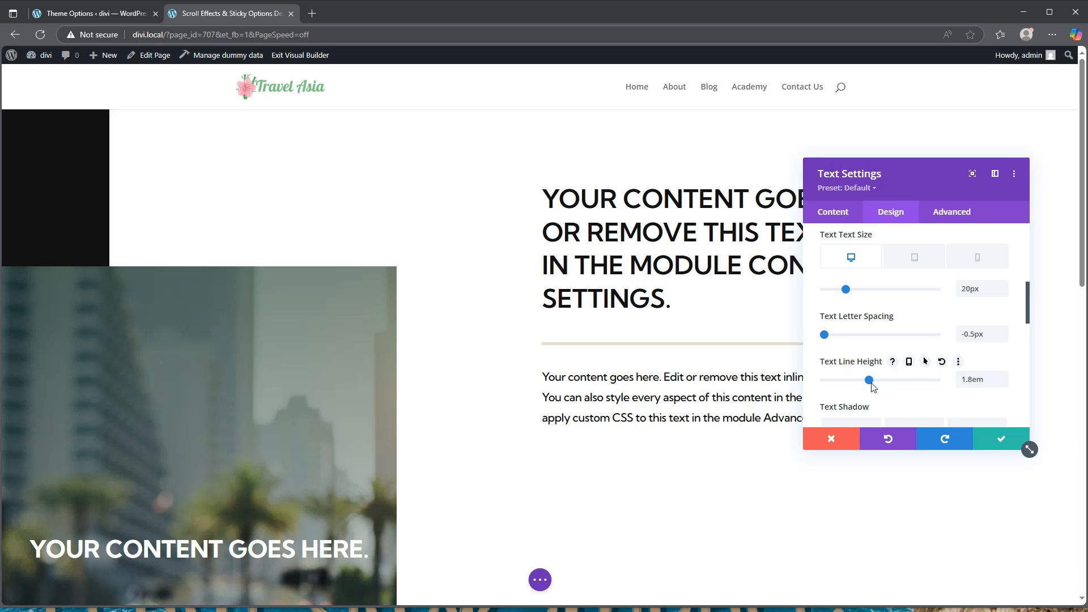
scroll(910, 371, down, 5)
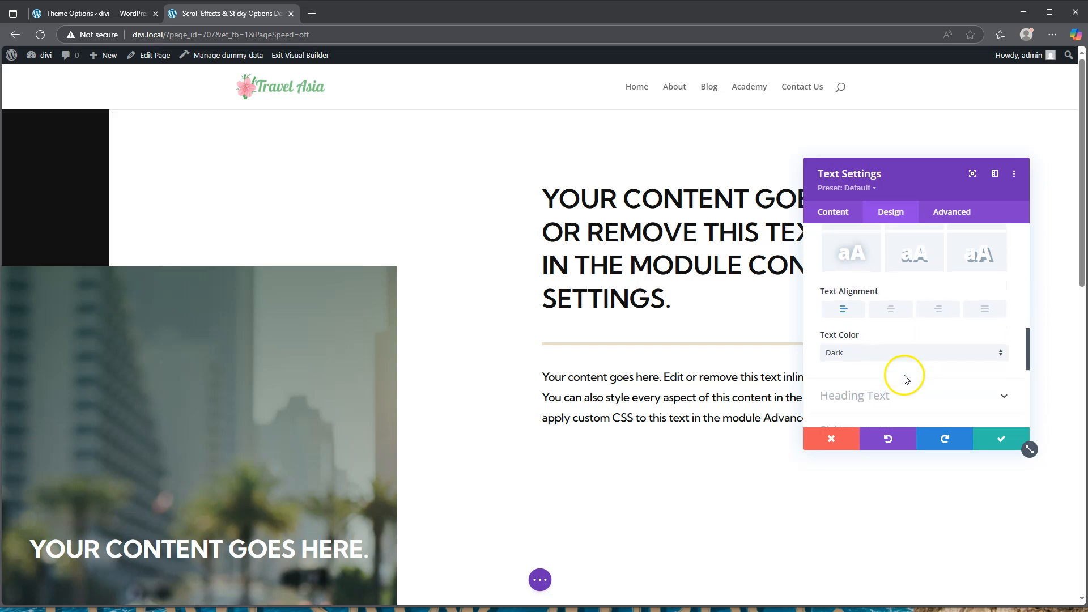
Narrow the text module on desktop, set 100% width on tablet, and save its settings
click(870, 316)
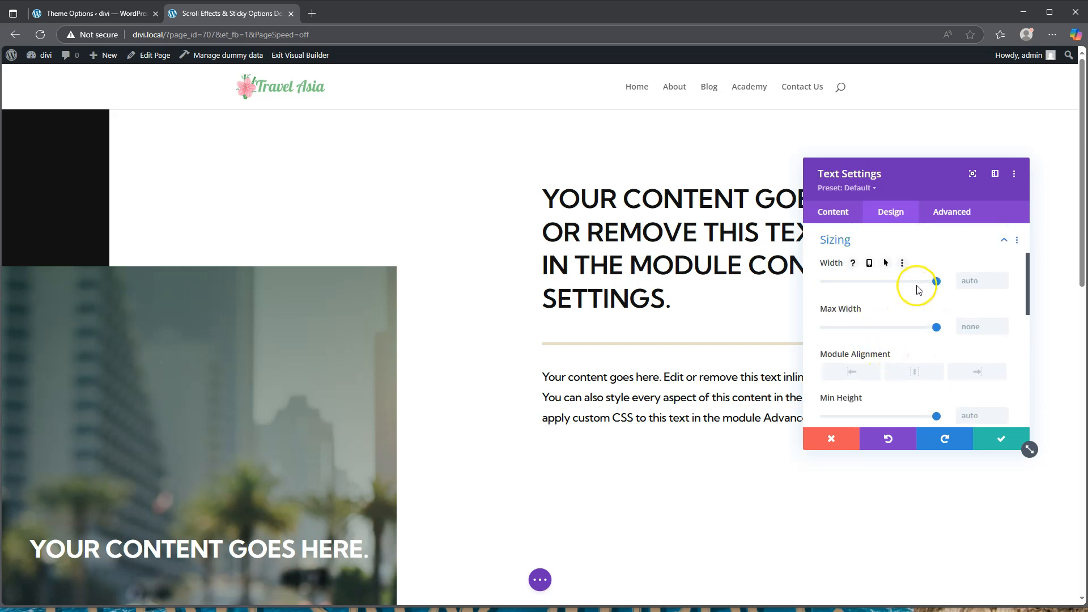
click(869, 263)
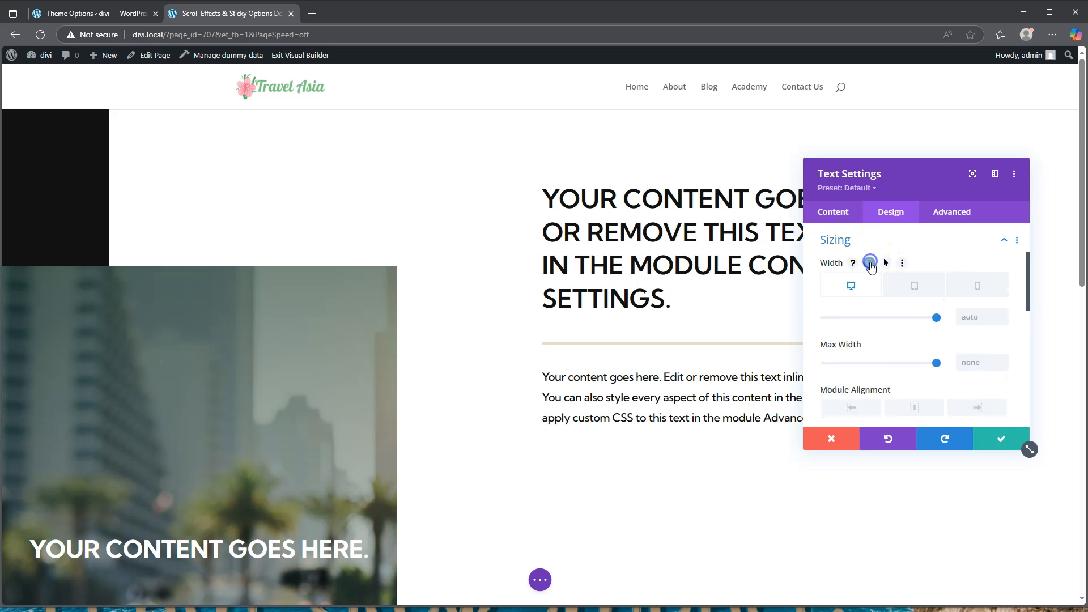
drag(936, 318, 906, 318)
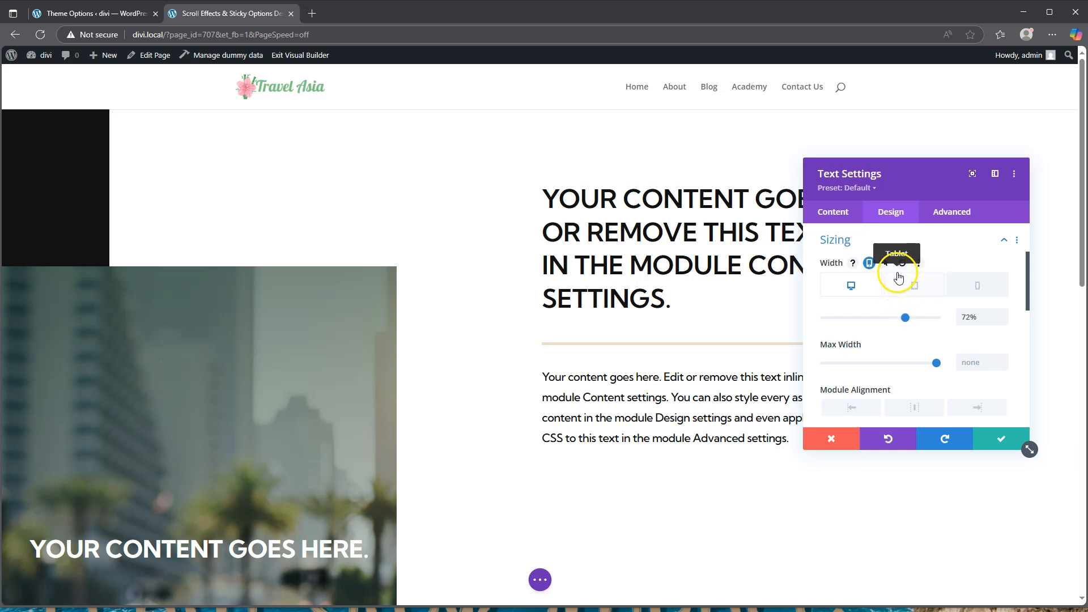
click(913, 284)
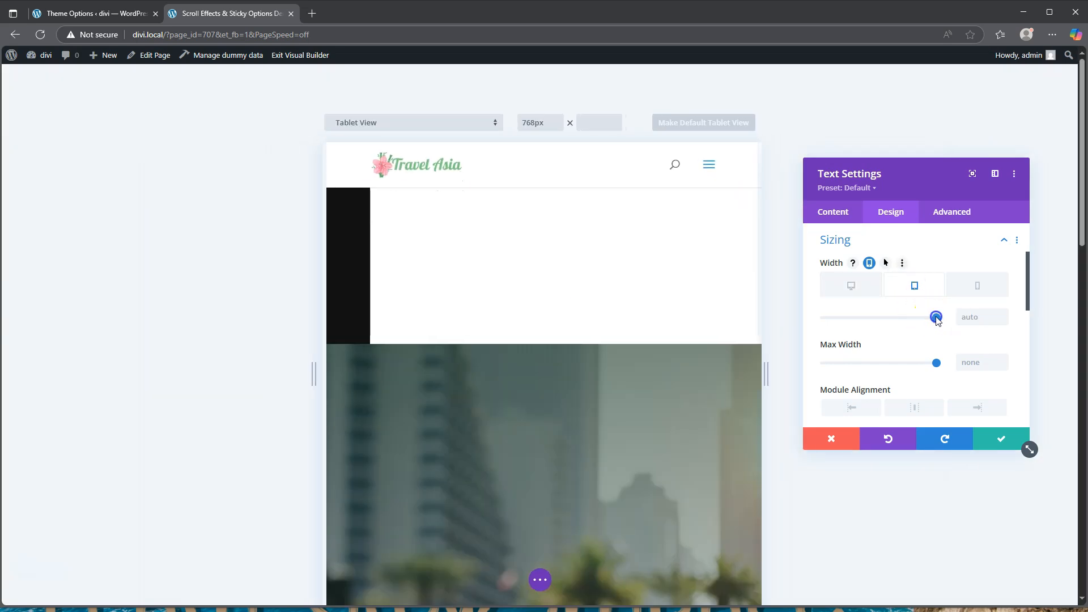
click(935, 316)
scroll(692, 370, down, 12)
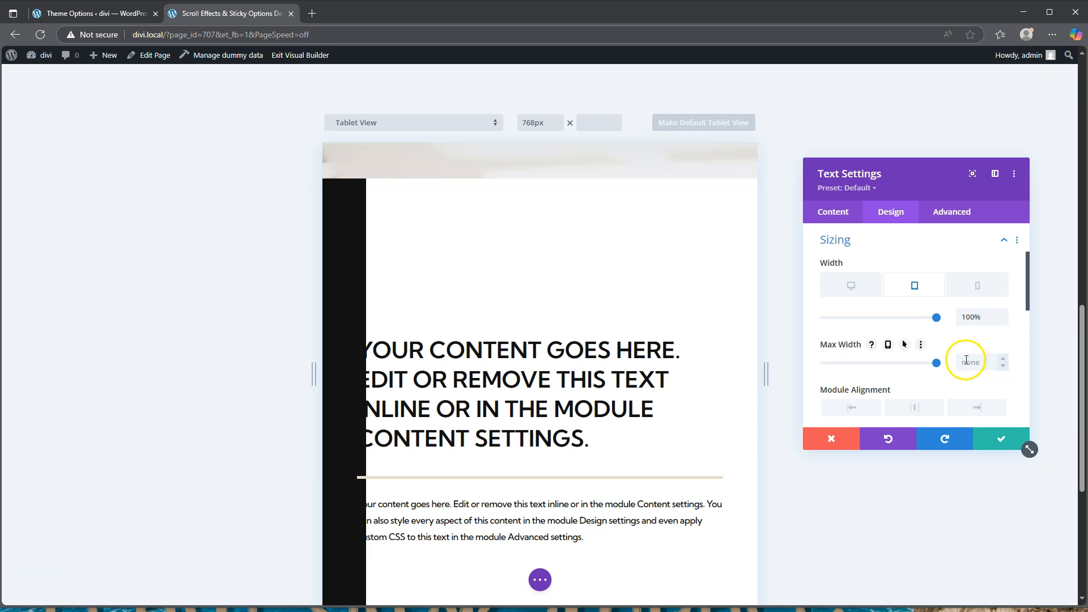
click(1001, 439)
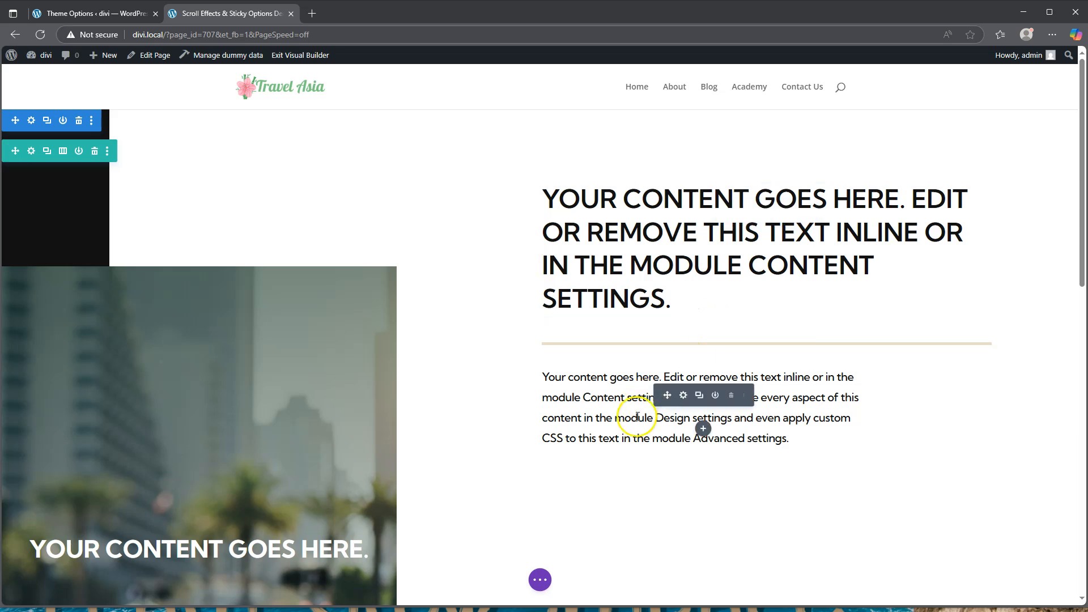
Add a Button module below the body text and change its label to 'Read post'
click(702, 429)
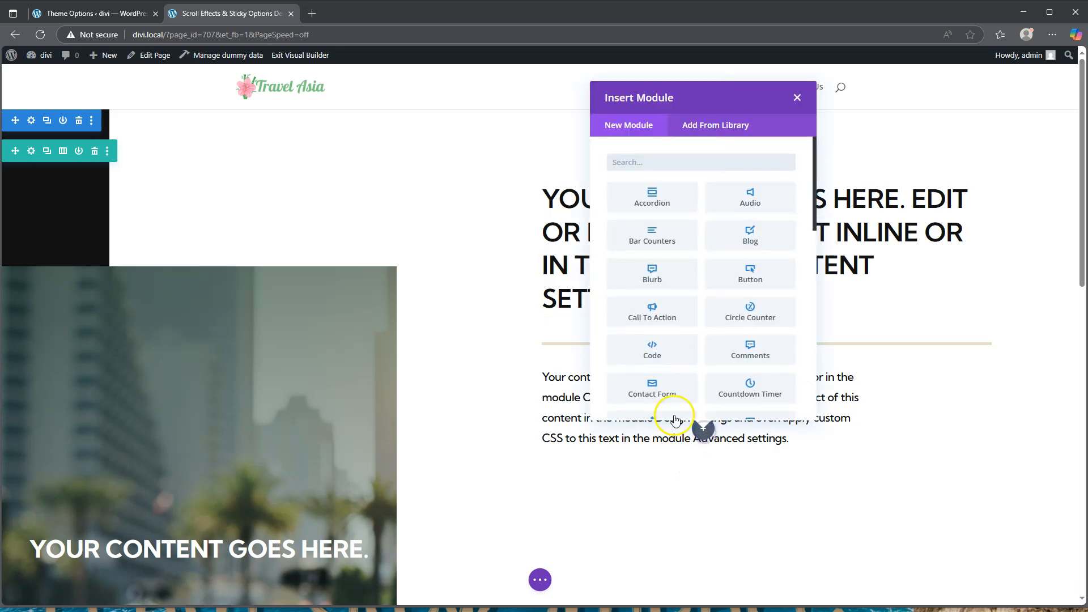
click(749, 273)
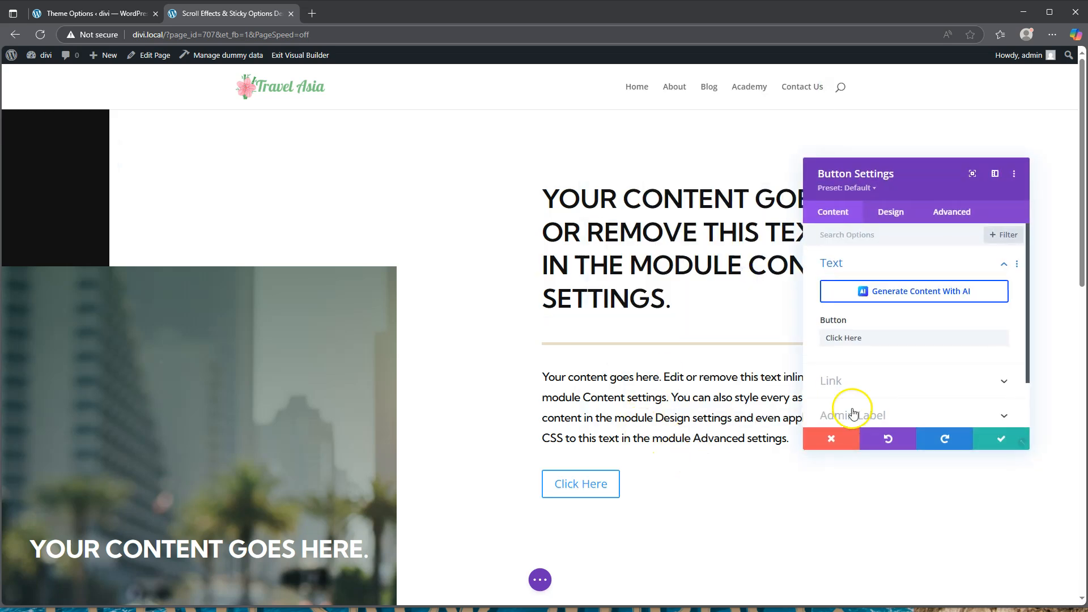
triple_click(858, 338)
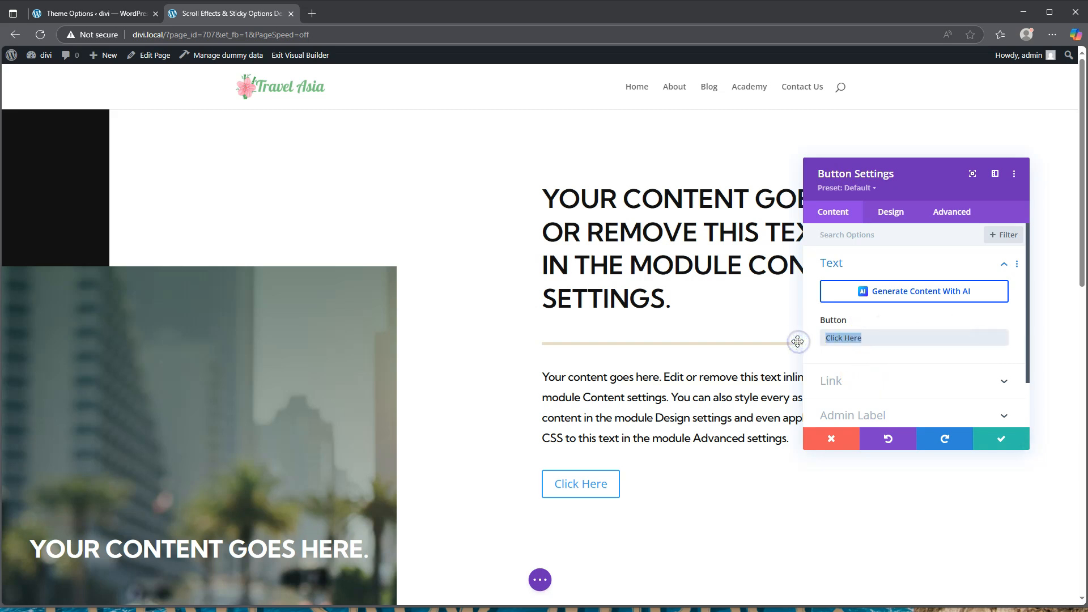
text(Read post)
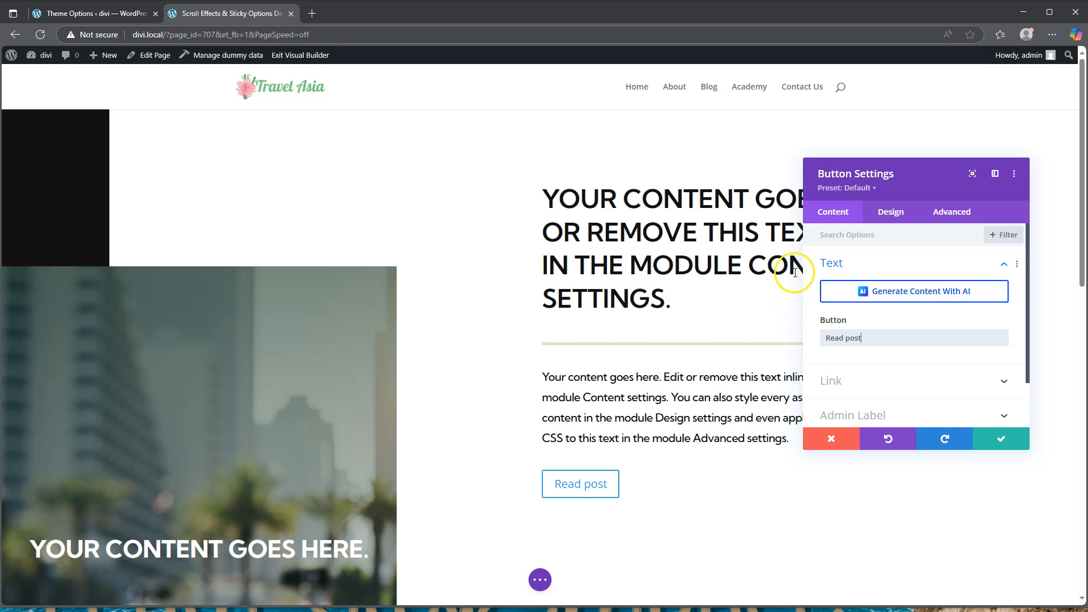
click(890, 212)
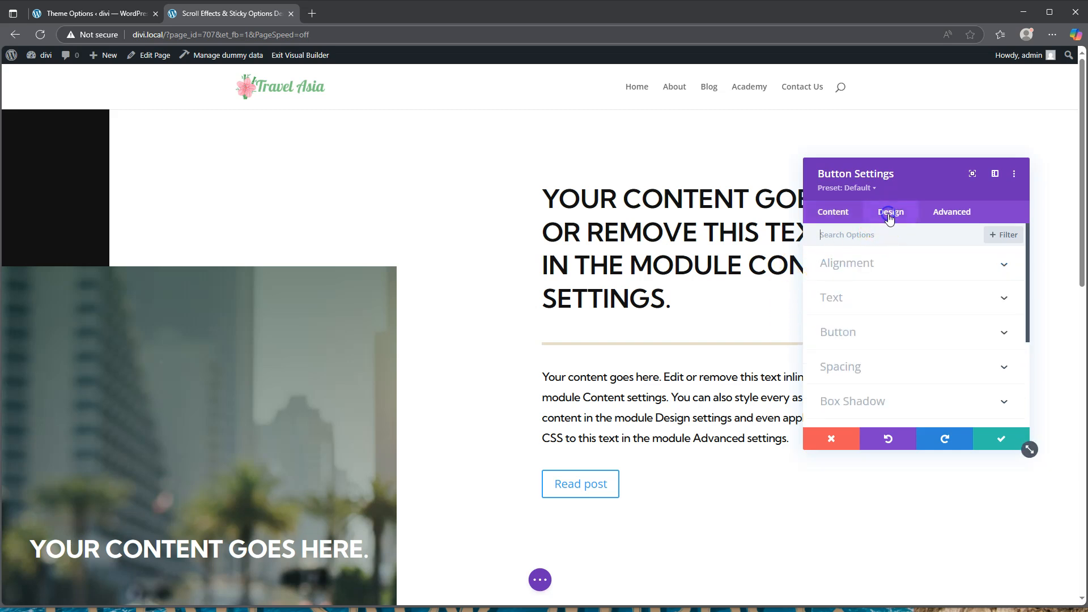
Enable custom button styles and set the button text colour to #155100
click(862, 331)
click(843, 292)
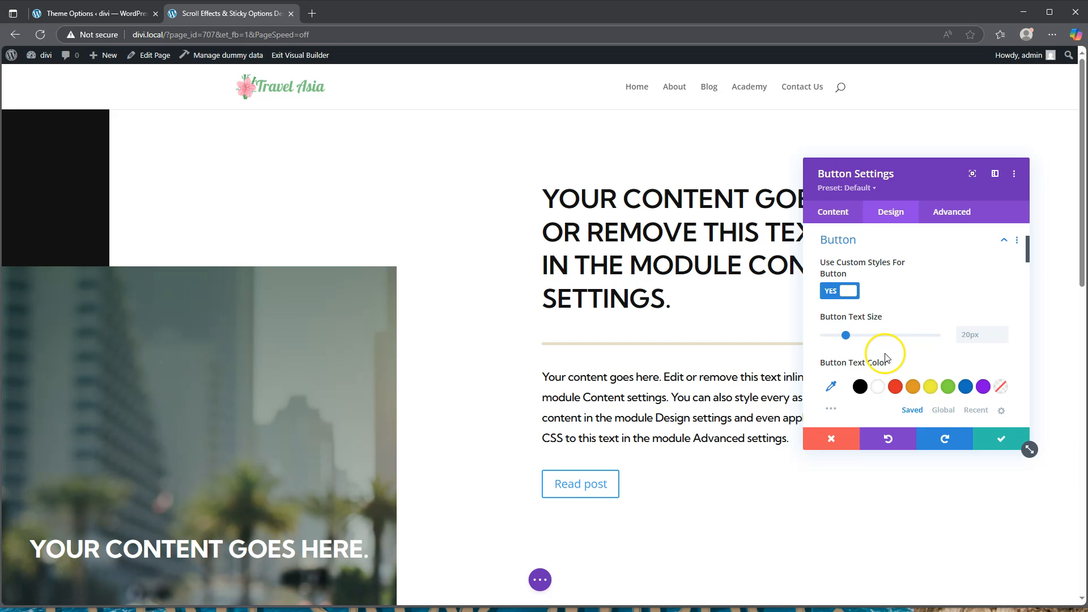
scroll(886, 357, down, 1)
click(831, 329)
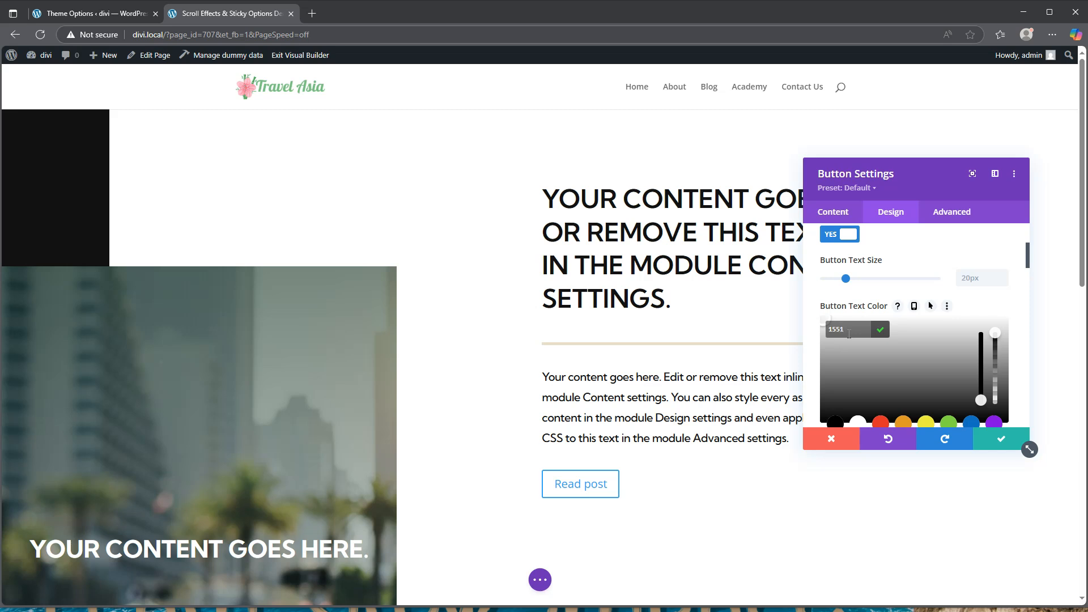
text(155100)
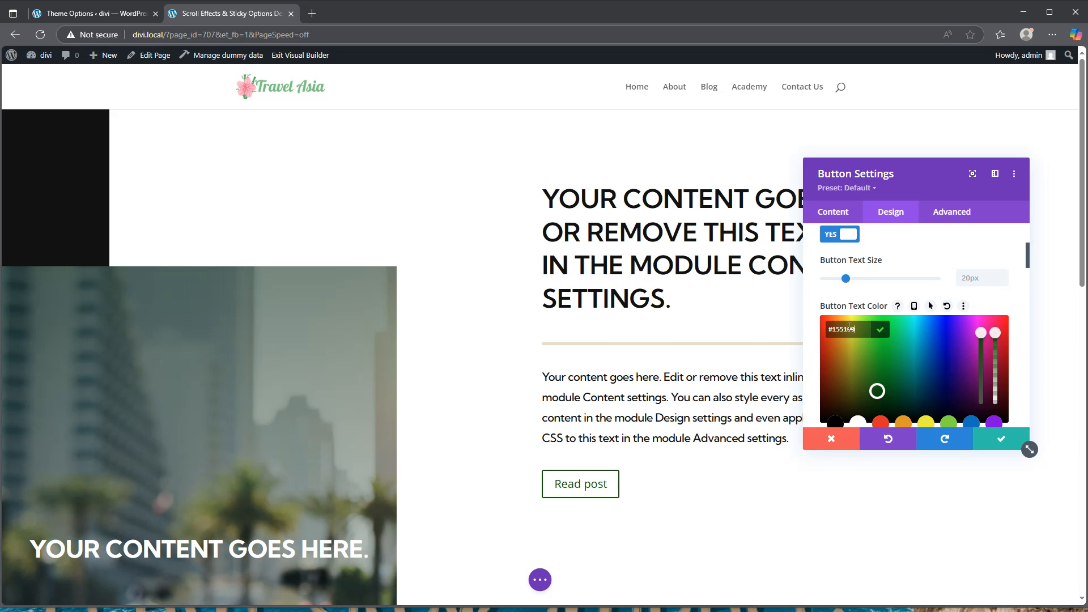
scroll(873, 337, down, 3)
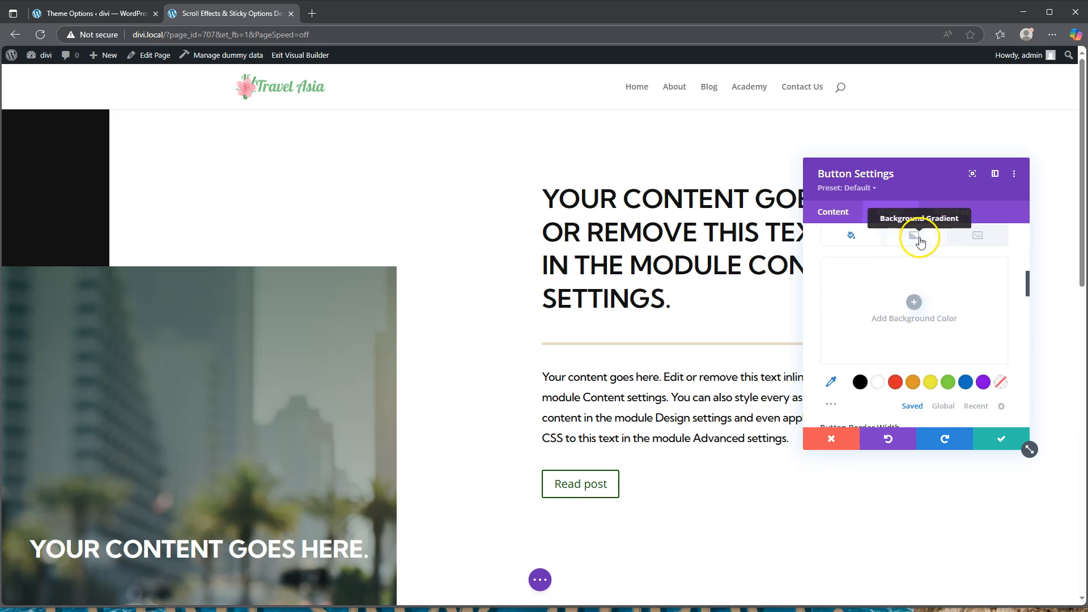
Give the button a gradient background from transparent to rgba(224,198,159,0.48)
click(919, 241)
click(913, 302)
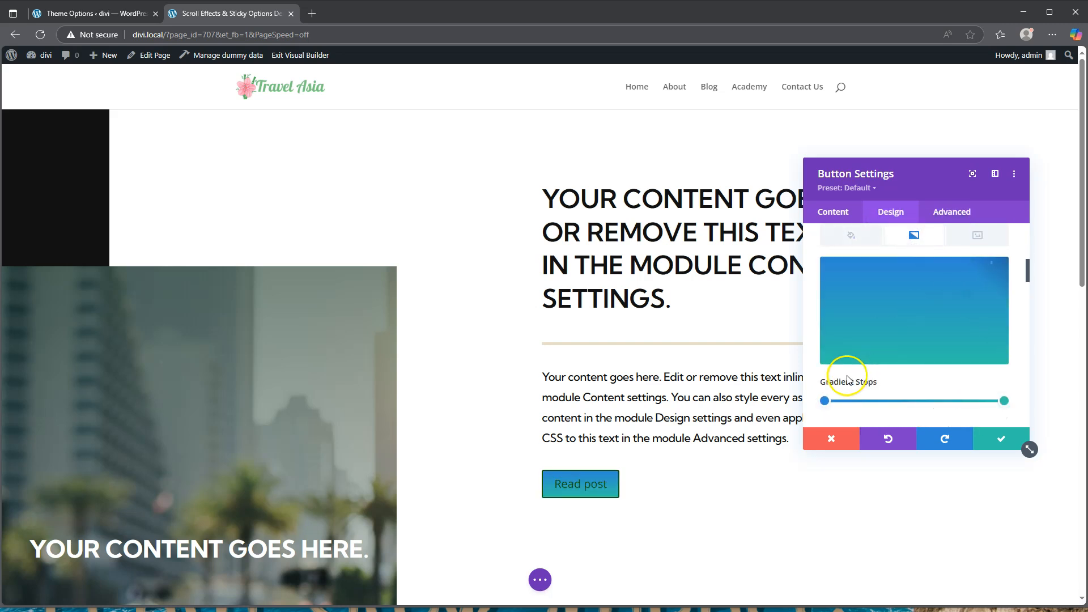
click(824, 402)
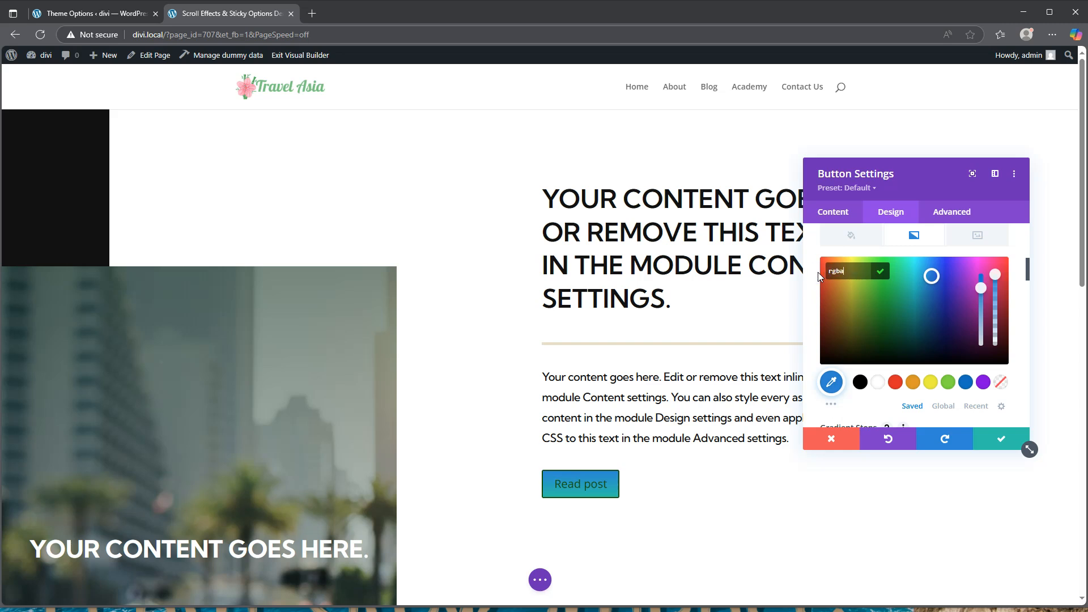
text(rgba(43,135,218,0))
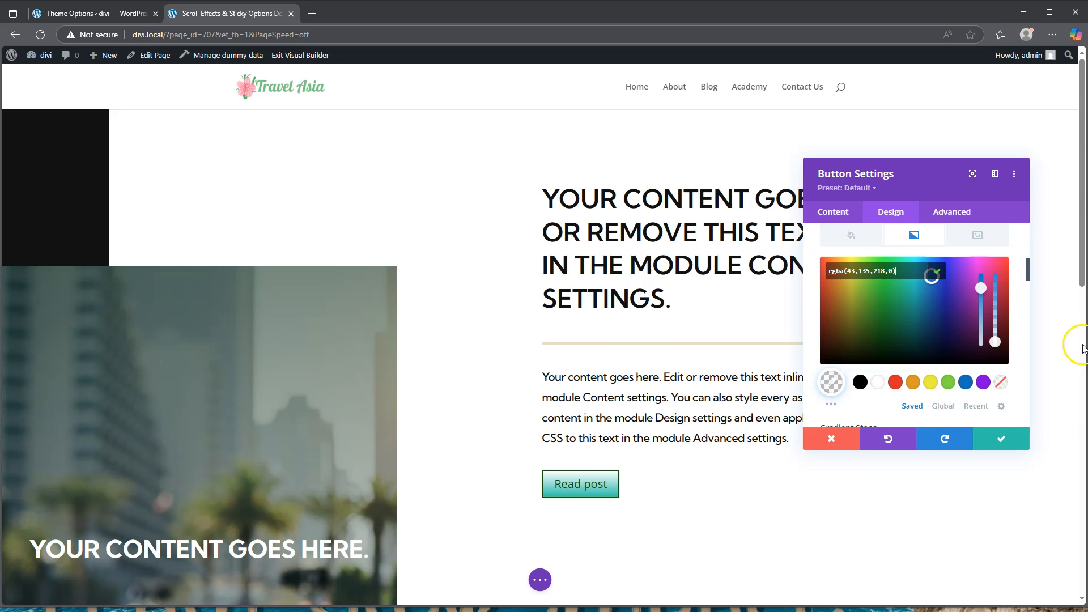
scroll(935, 397, down, 3)
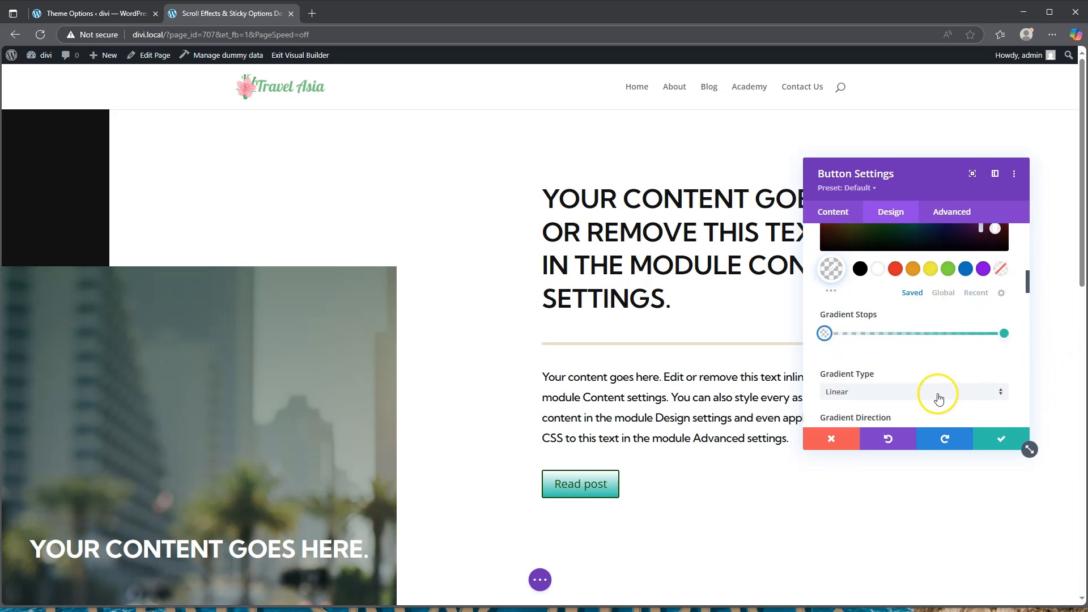
click(1005, 334)
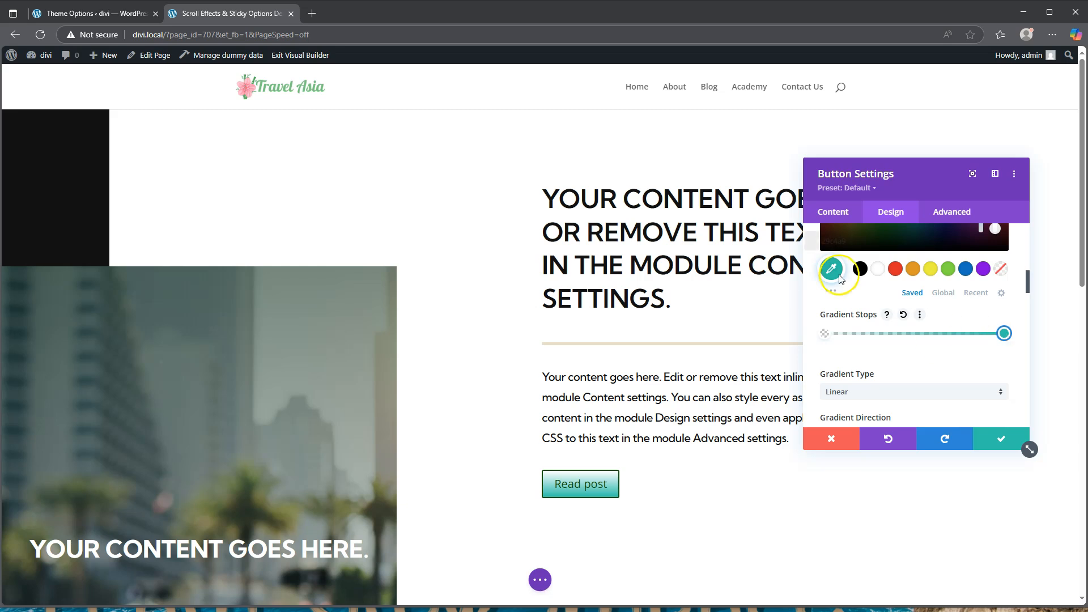
scroll(858, 297, up, 1)
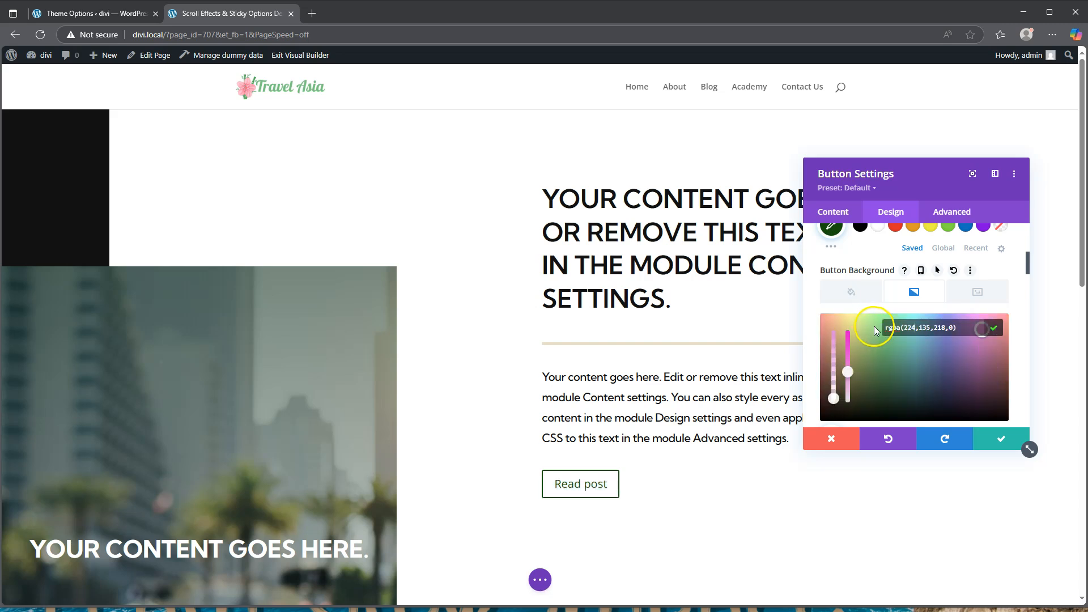
click(921, 328)
click(943, 327)
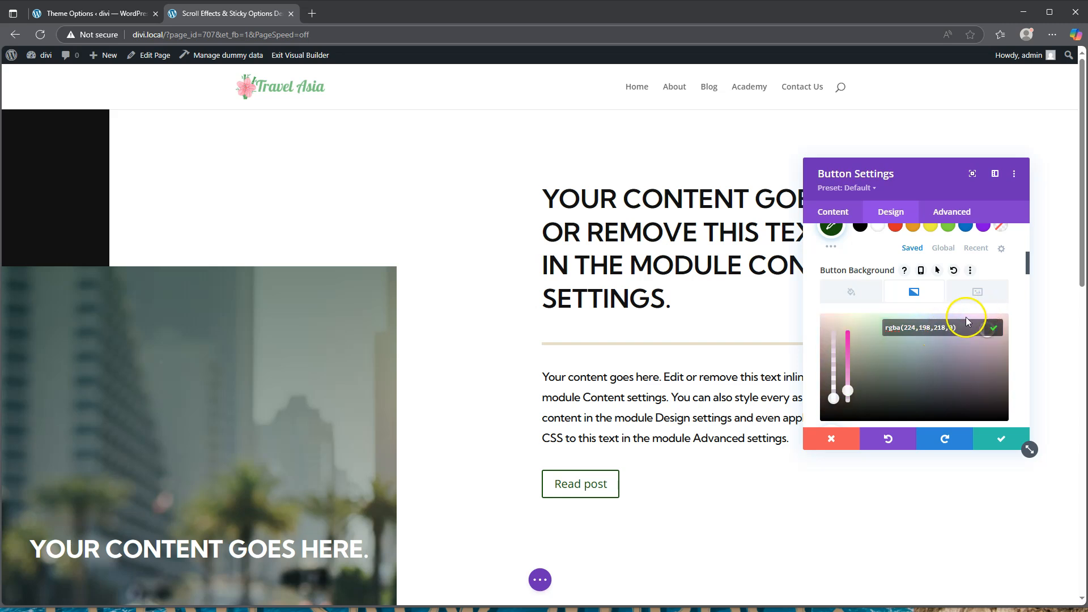
click(937, 328)
click(897, 329)
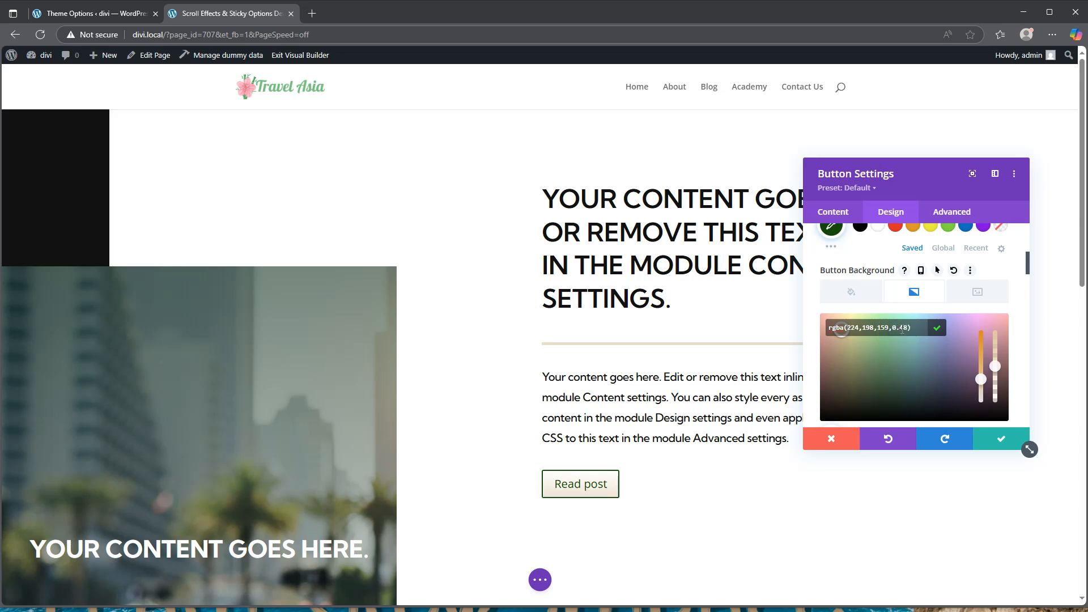
Move the gradient's start stop to 40% and end stop to 61%
scroll(919, 324, down, 2)
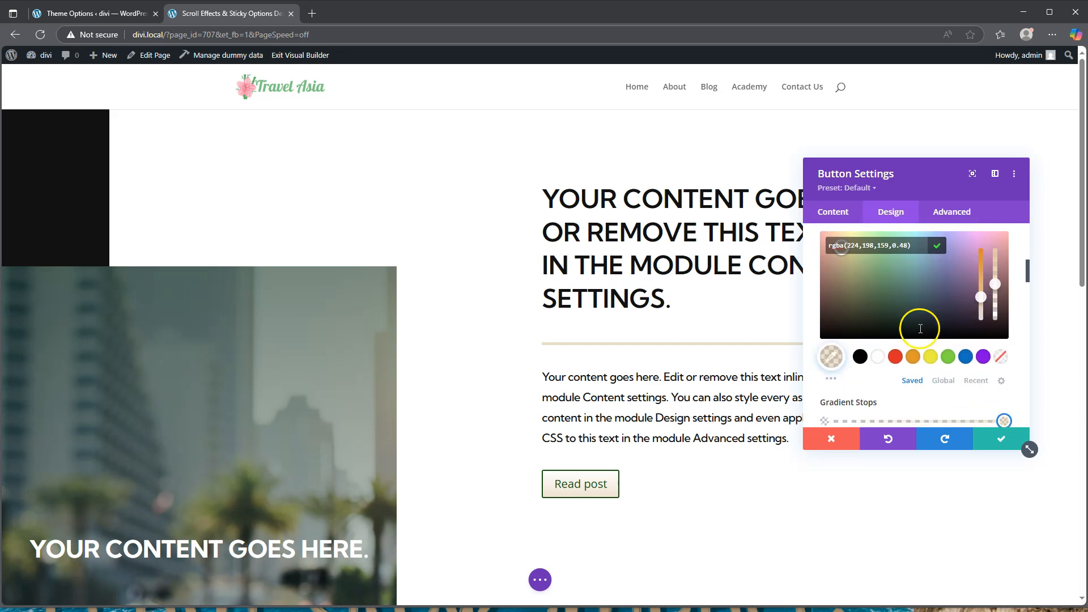
scroll(919, 332, down, 1)
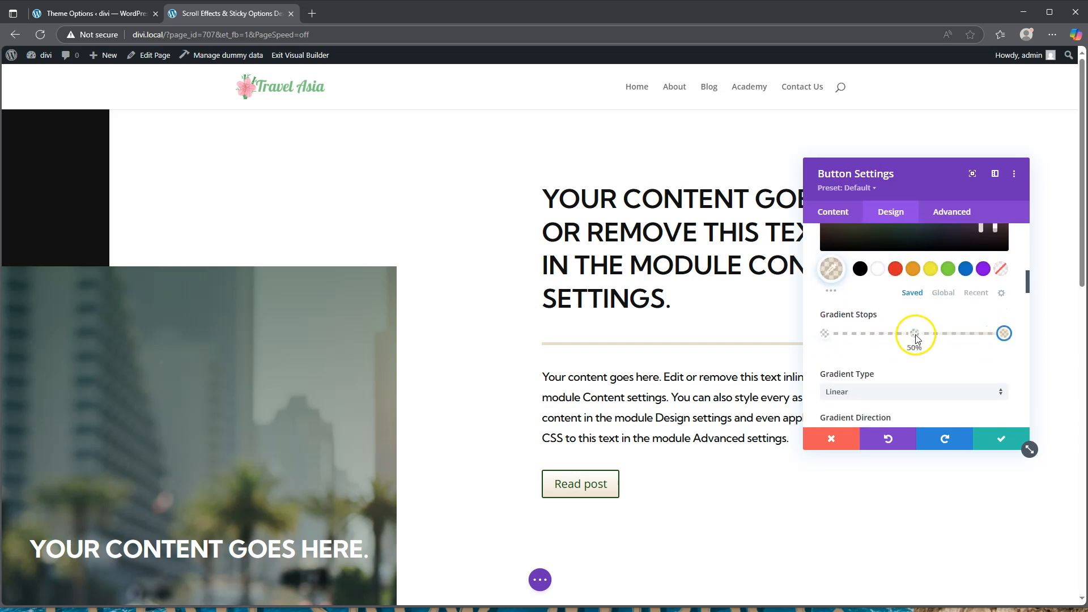
click(824, 334)
drag(825, 335, 913, 337)
click(1004, 334)
drag(1005, 336, 927, 337)
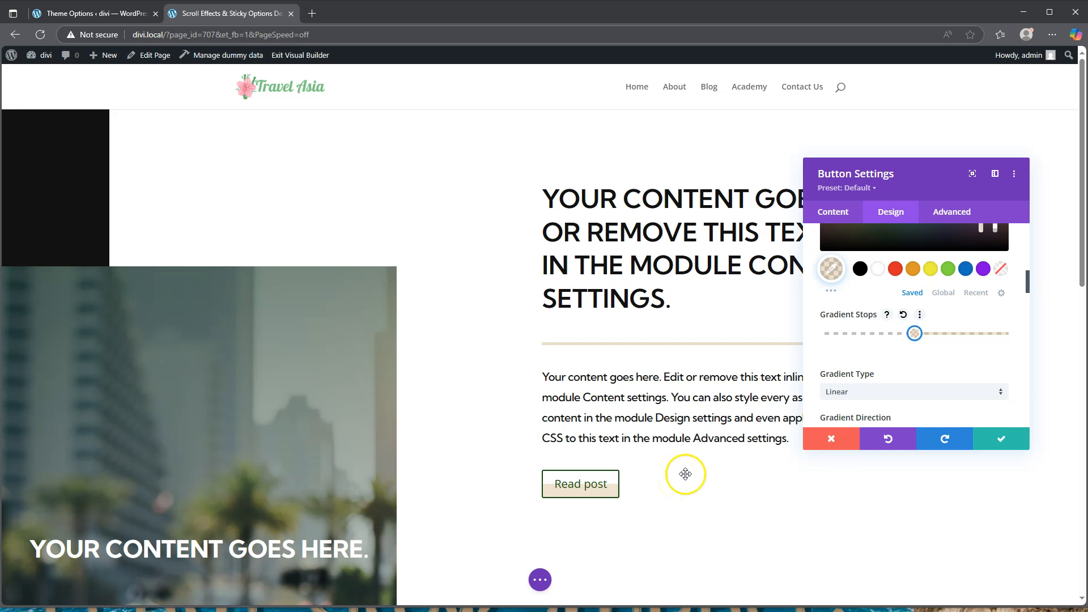
Set the button border width to 0px and its font to Kumbh Sans Semi Bold
scroll(869, 379, down, 6)
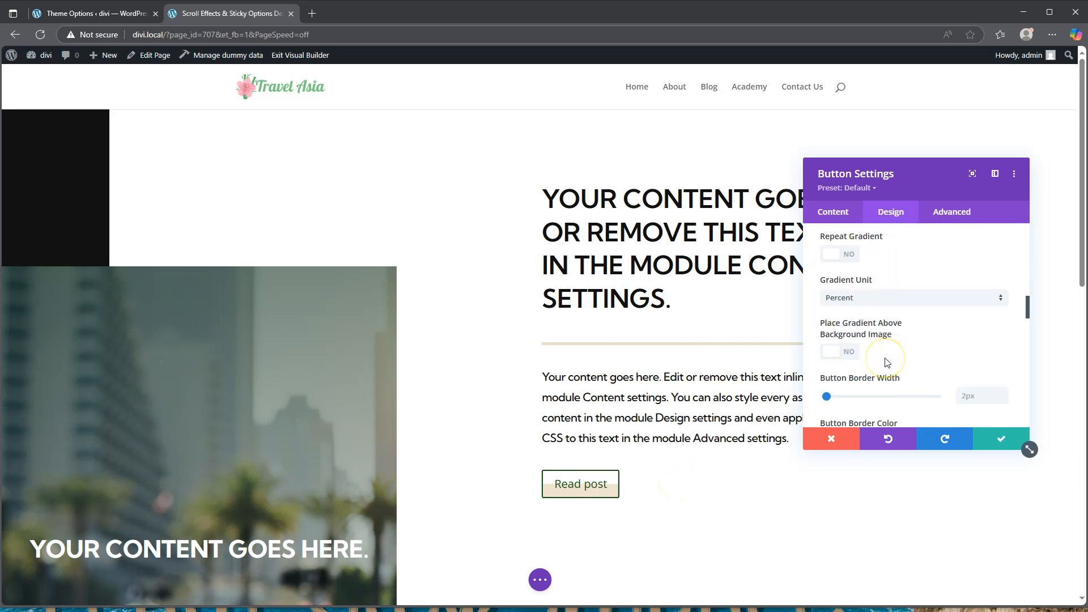
drag(825, 283, 805, 284)
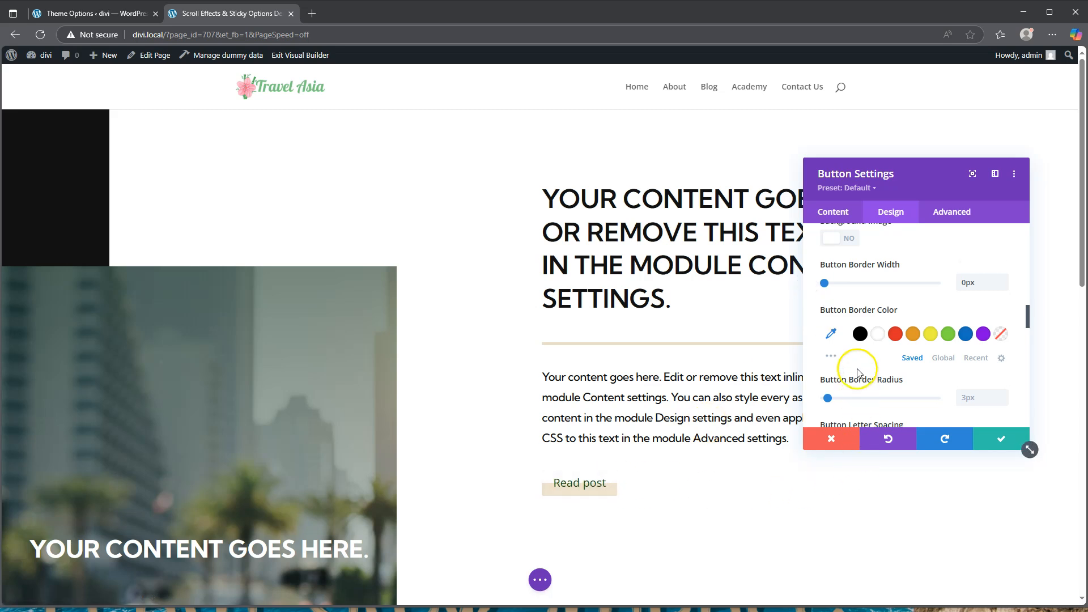
scroll(861, 368, down, 5)
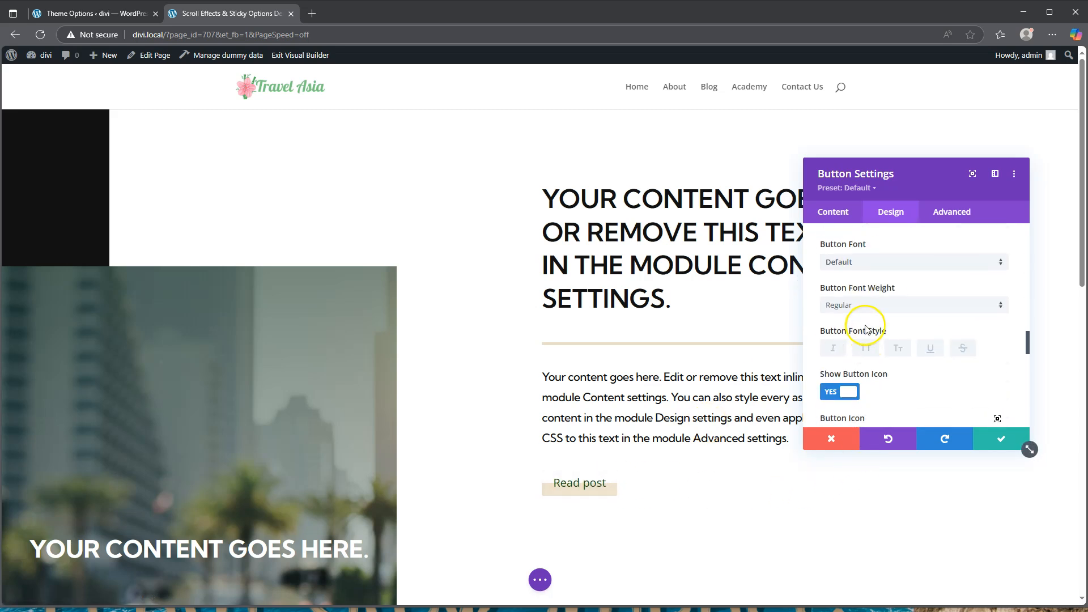
click(876, 263)
click(878, 157)
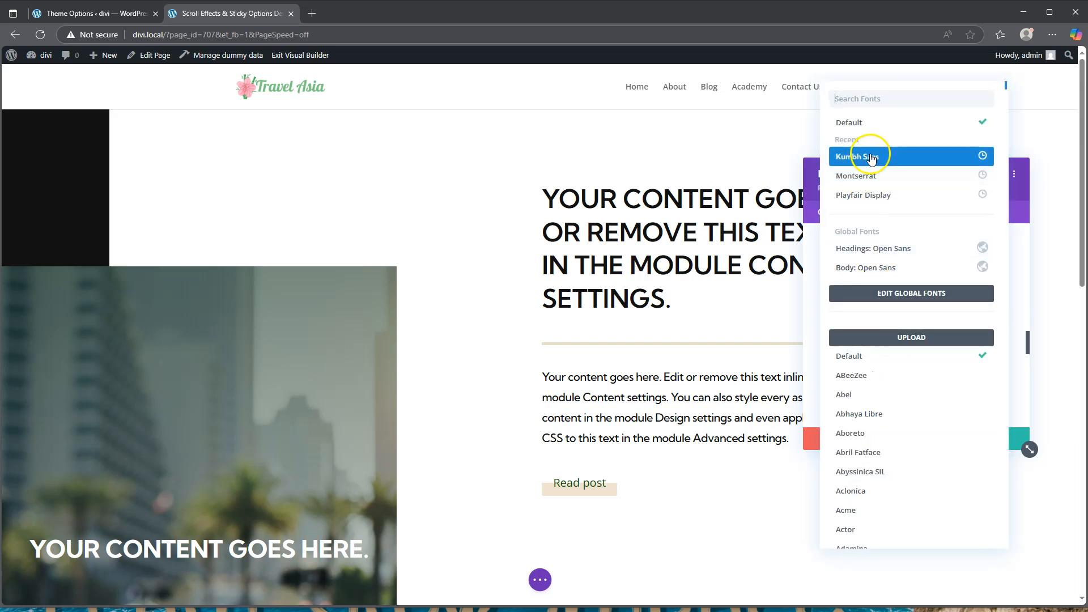
click(878, 305)
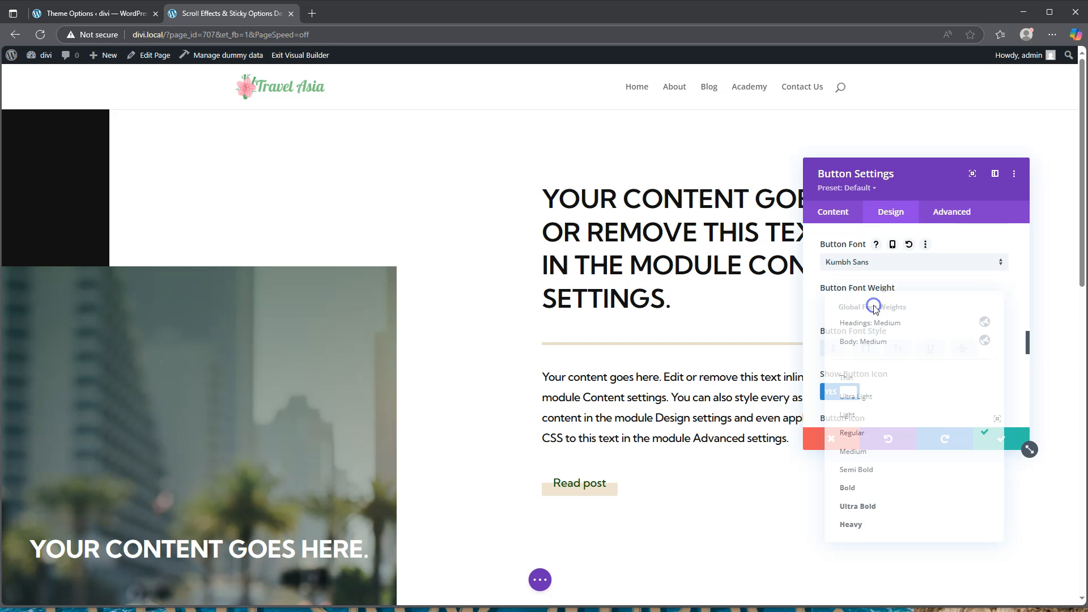
click(861, 472)
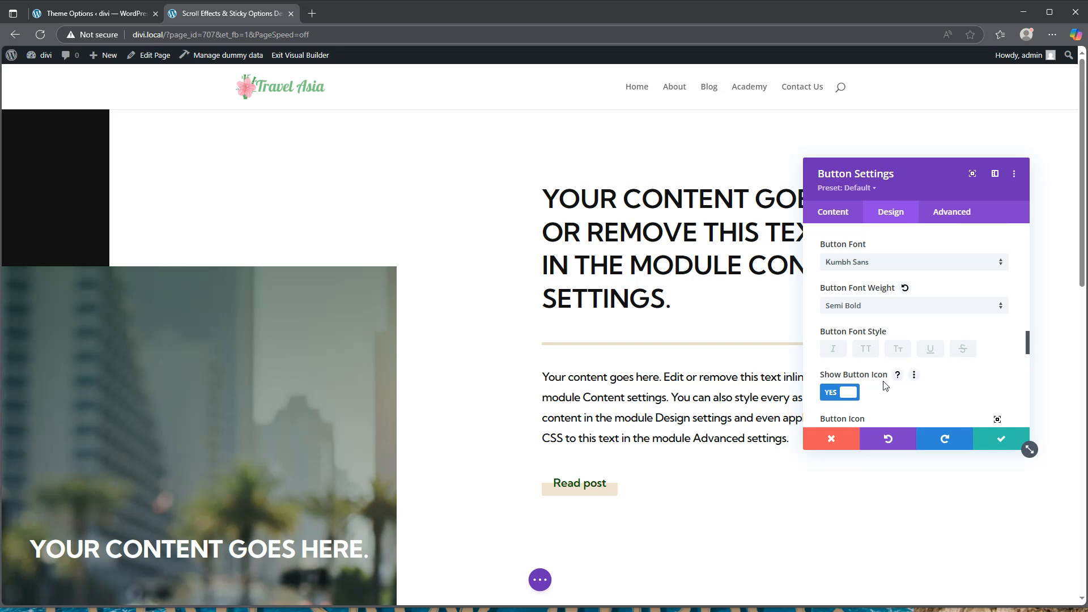
Make the button label uppercase and save the button settings
scroll(886, 385, down, 2)
click(867, 236)
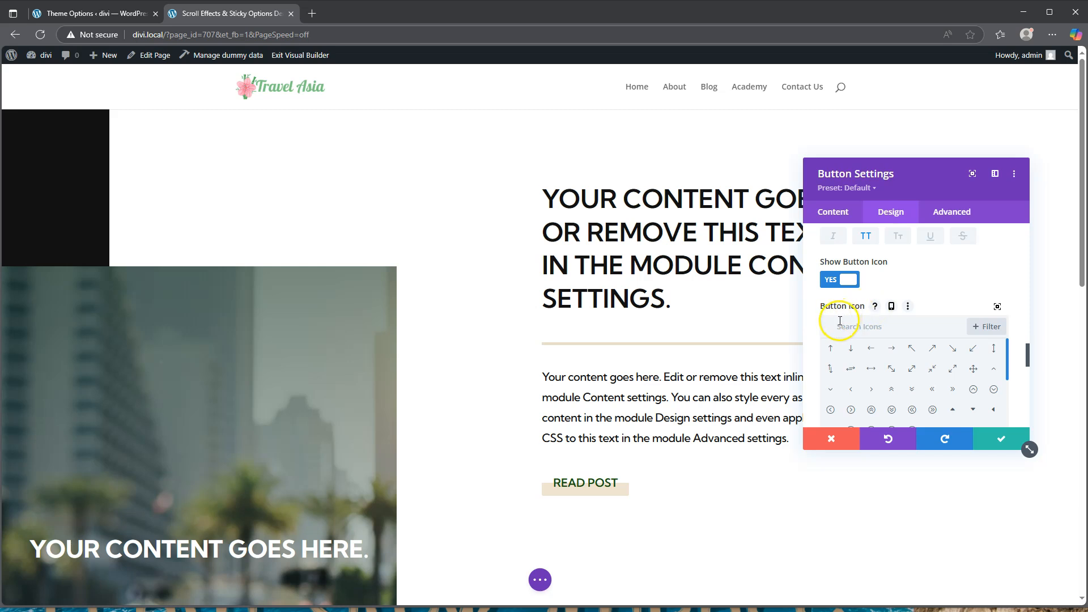
click(1004, 442)
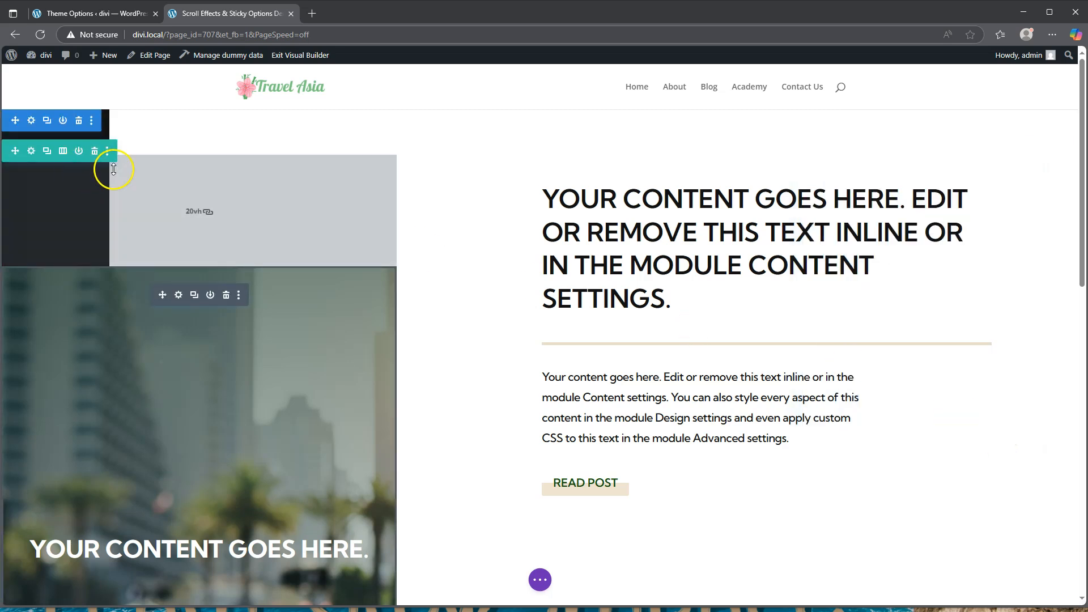
Set the right column's Sticky Position to Stick to Top under its scroll effects
click(31, 151)
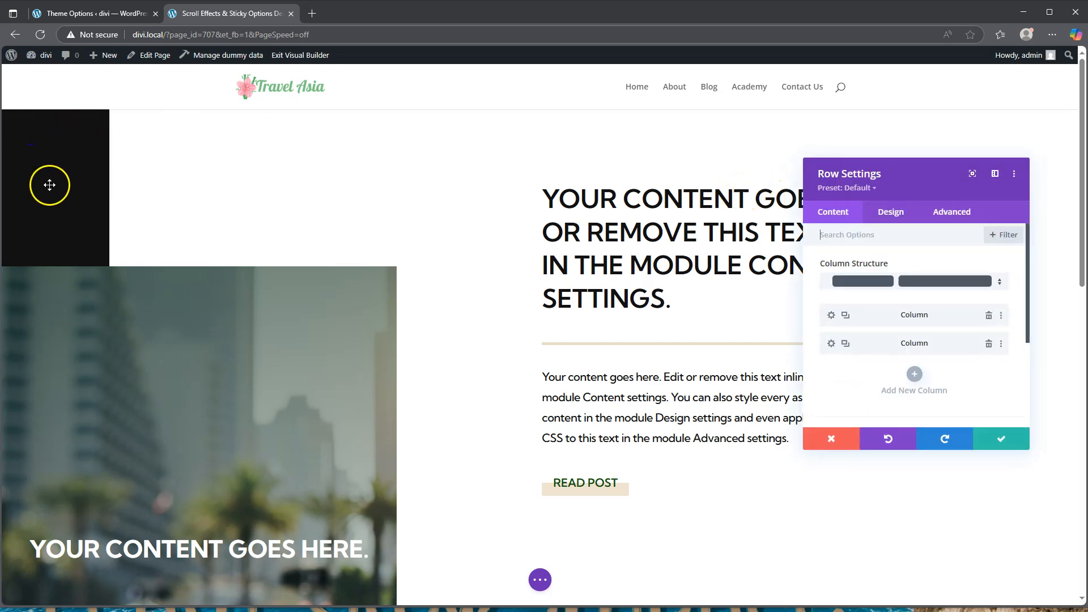
click(832, 344)
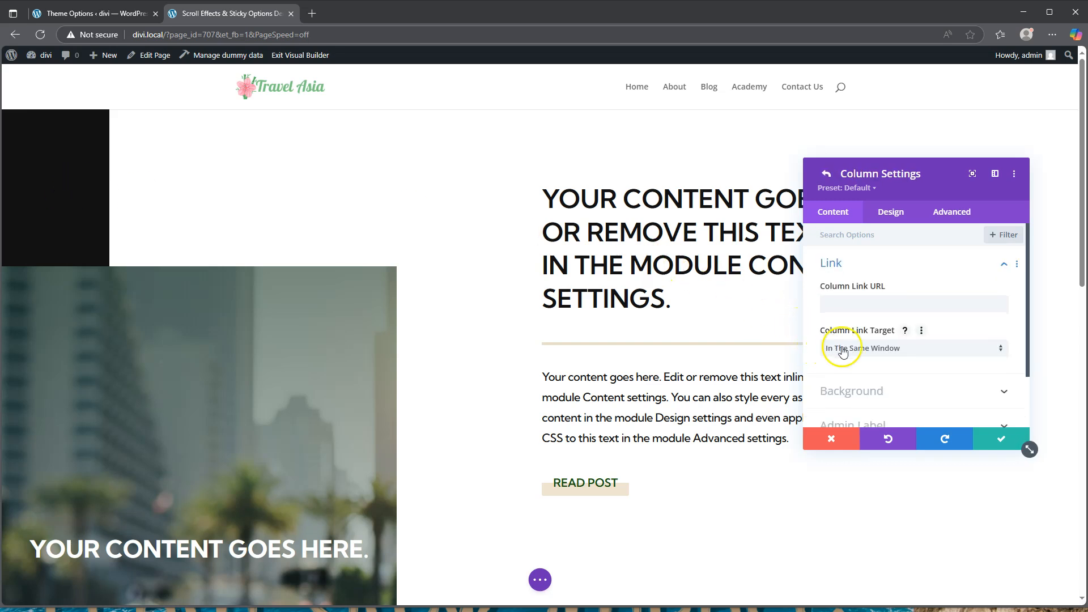
click(950, 212)
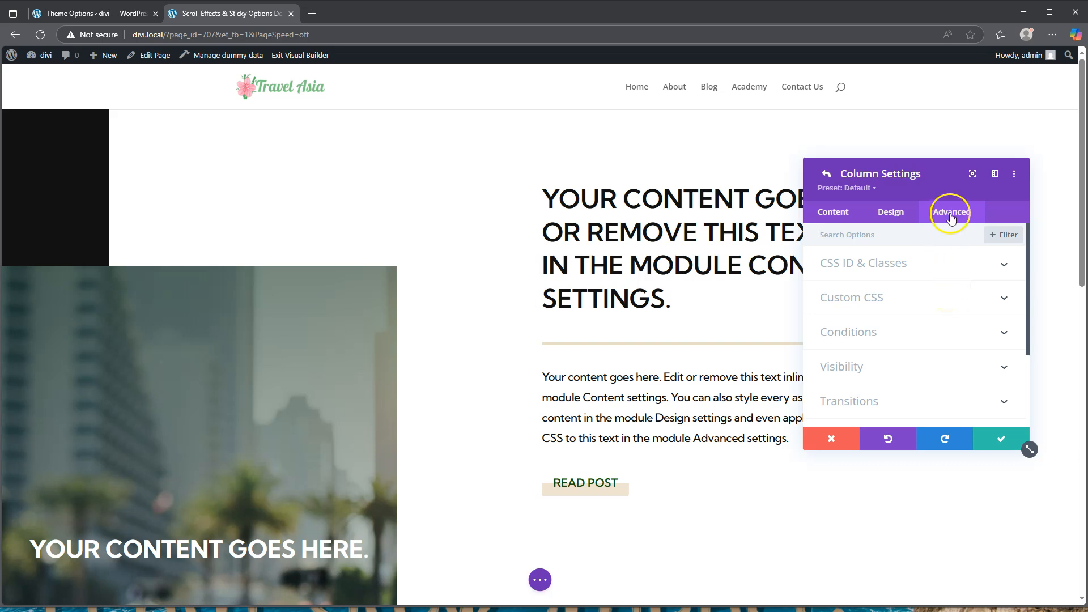
scroll(898, 328, down, 2)
click(870, 360)
click(875, 282)
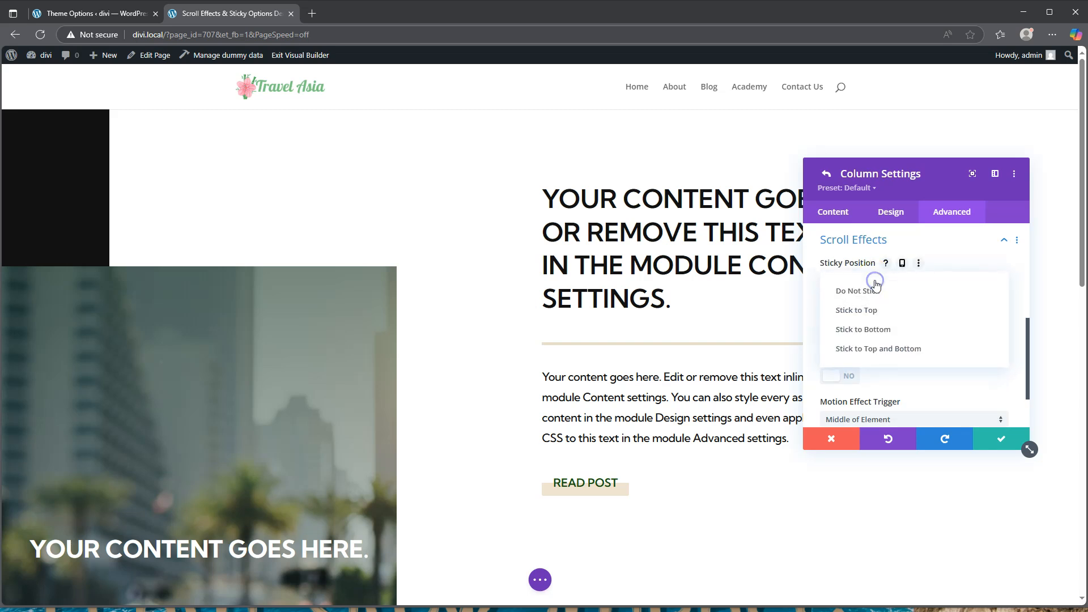
click(867, 310)
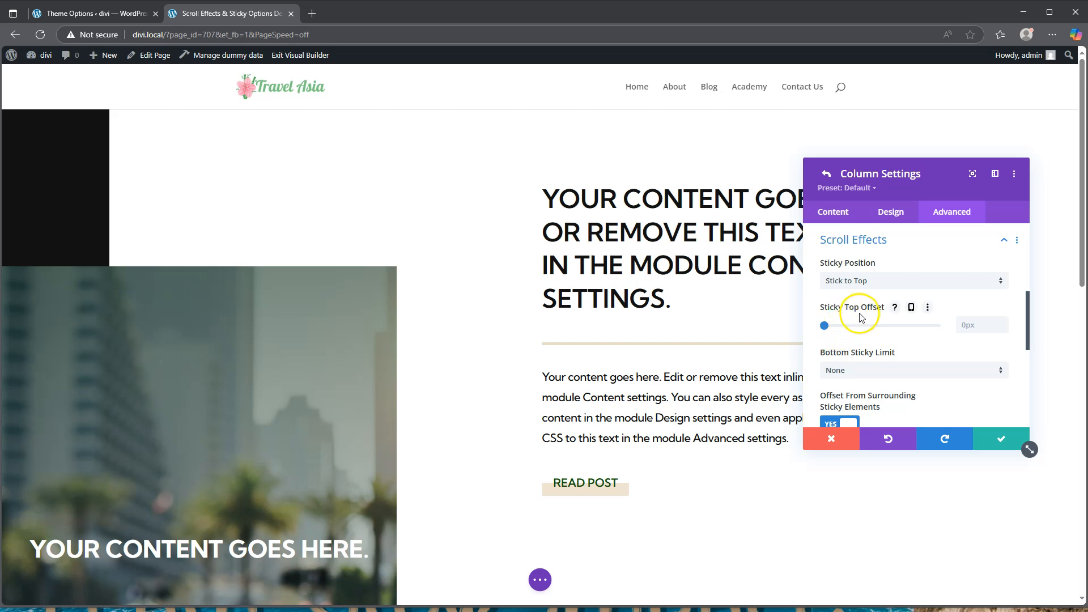
Give the sticky top offset per-device values: 50px on desktop and 80px on tablet
click(911, 308)
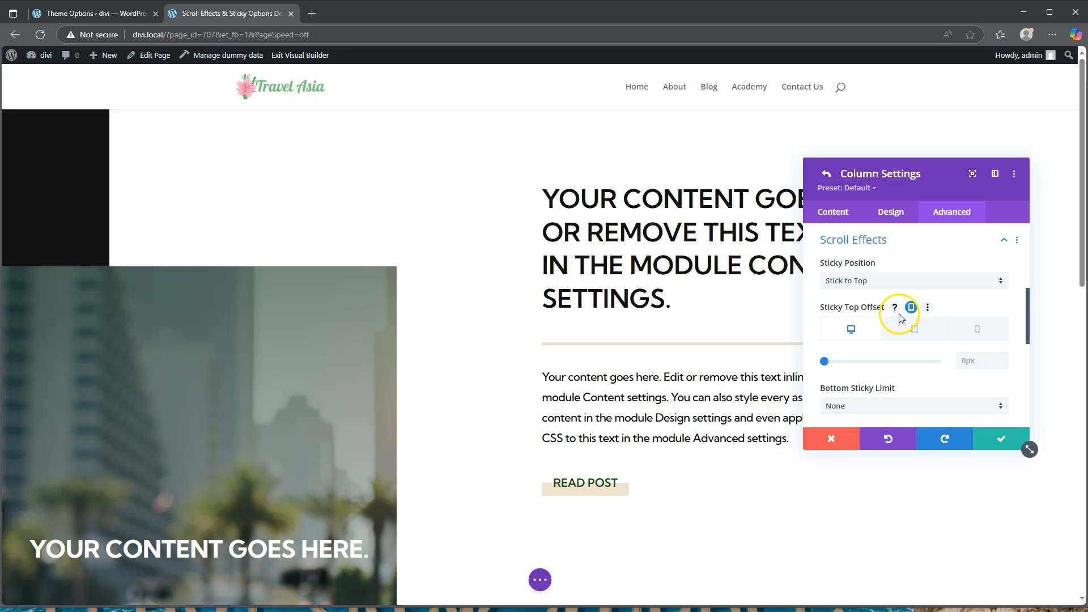
click(973, 360)
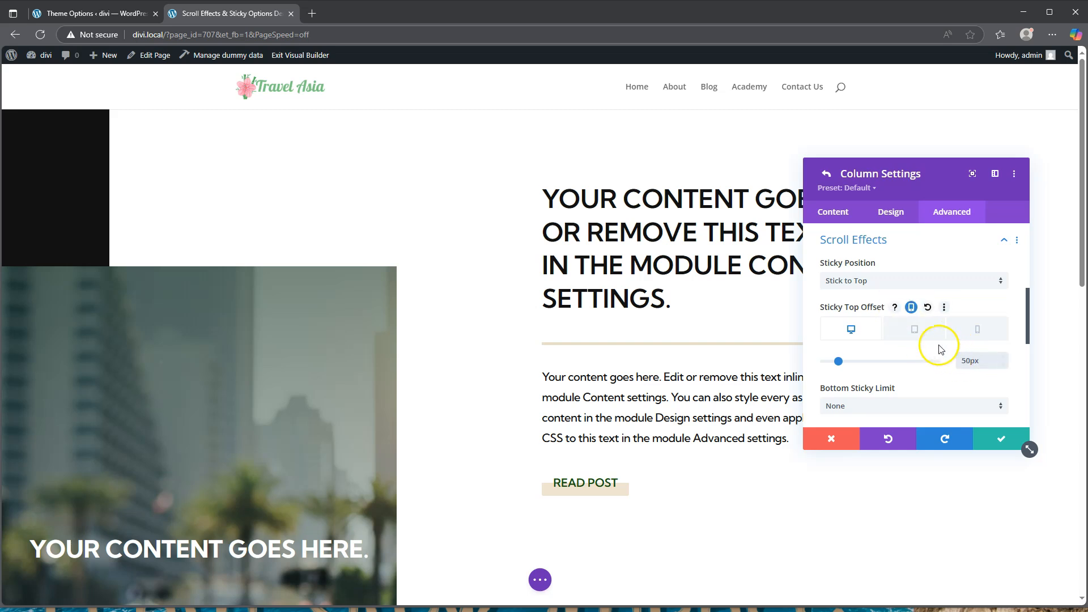
click(916, 331)
click(972, 361)
text(80)
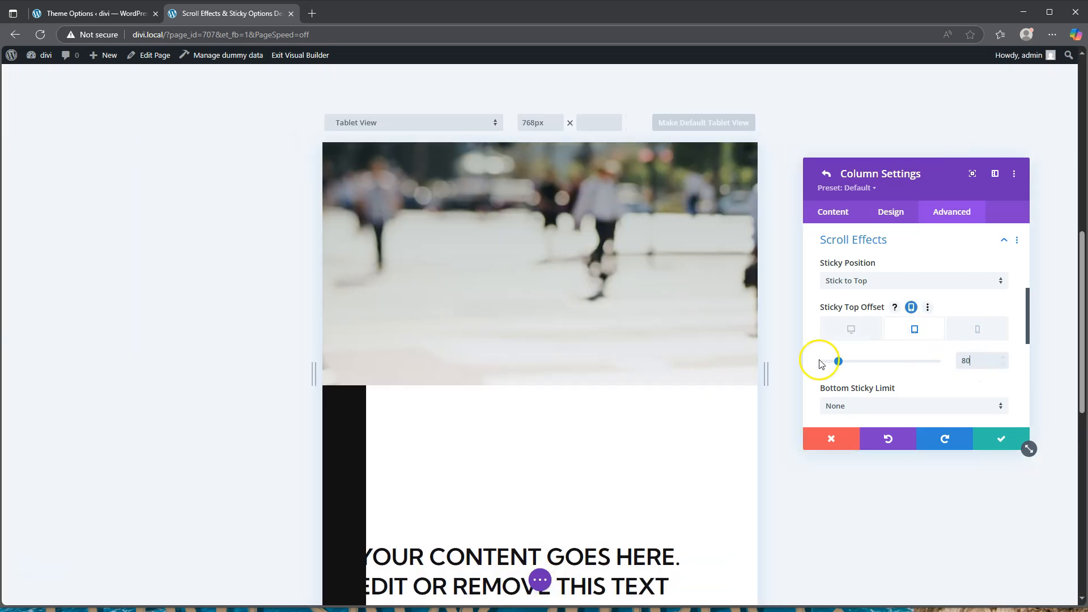
Set the column's Bottom Sticky Limit to Row
scroll(574, 413, down, 3)
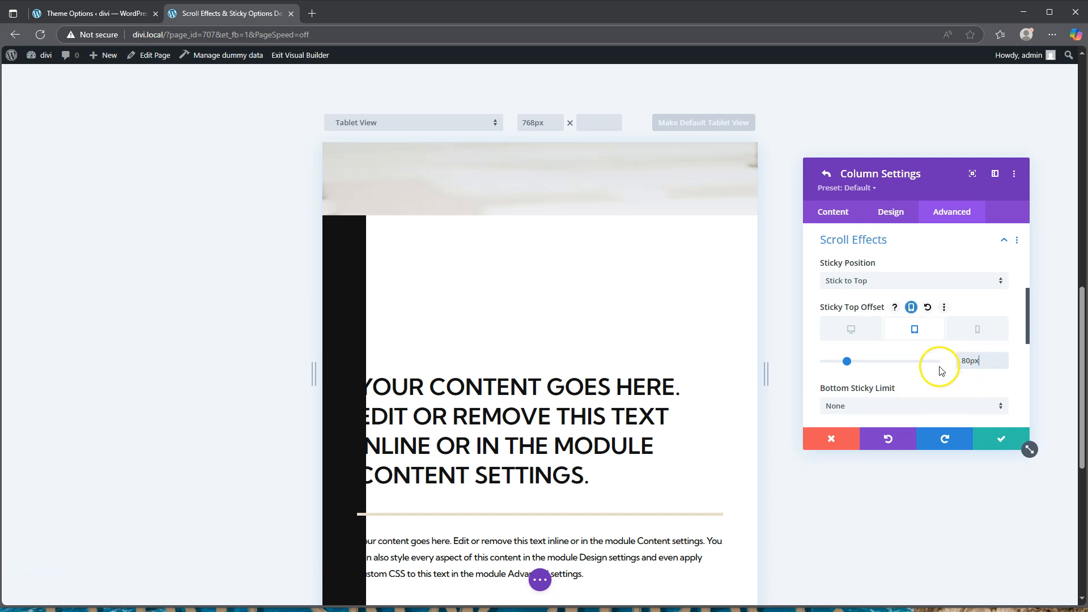
scroll(935, 373, down, 2)
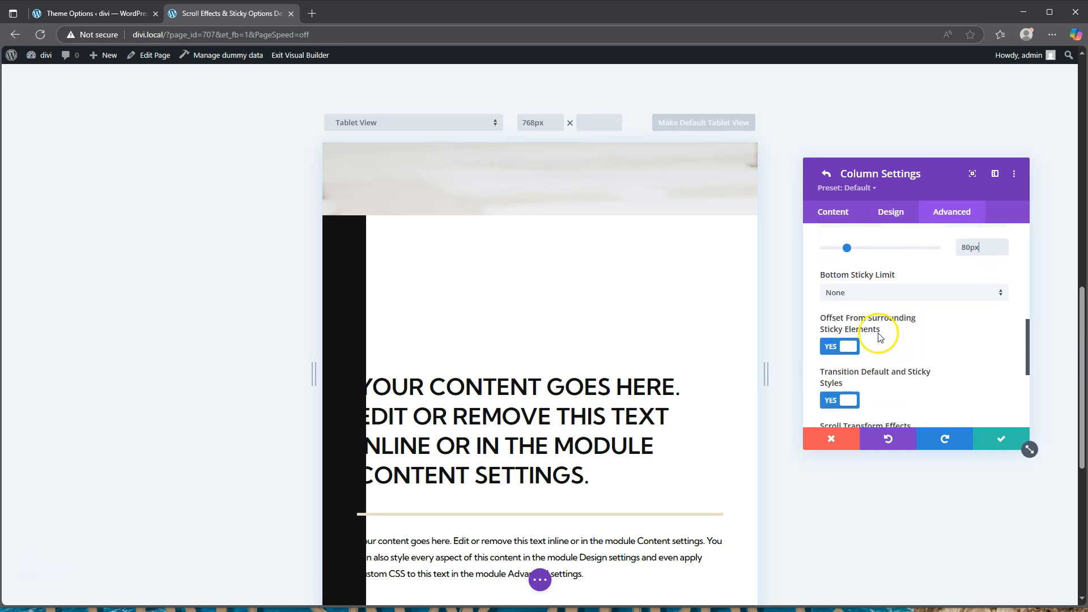
click(887, 294)
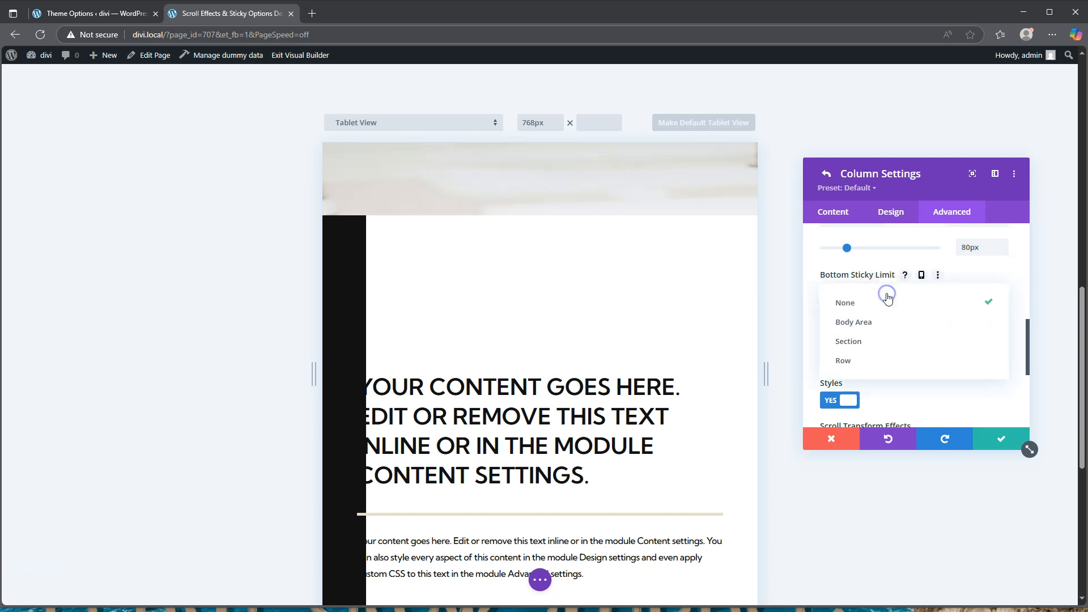
click(883, 363)
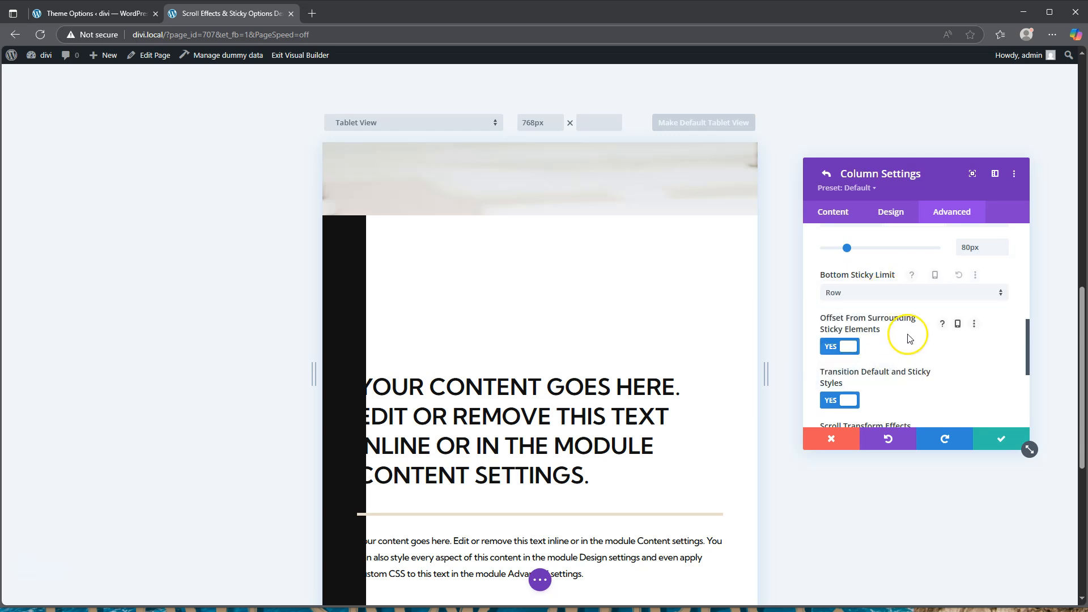
scroll(908, 338, down, 1)
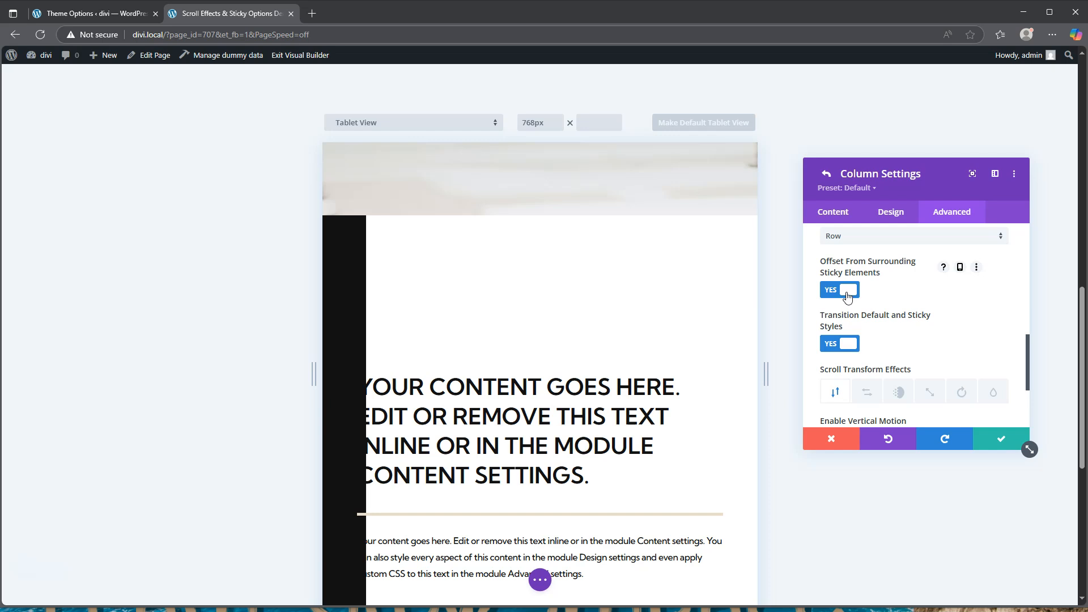
click(858, 293)
scroll(907, 313, up, 5)
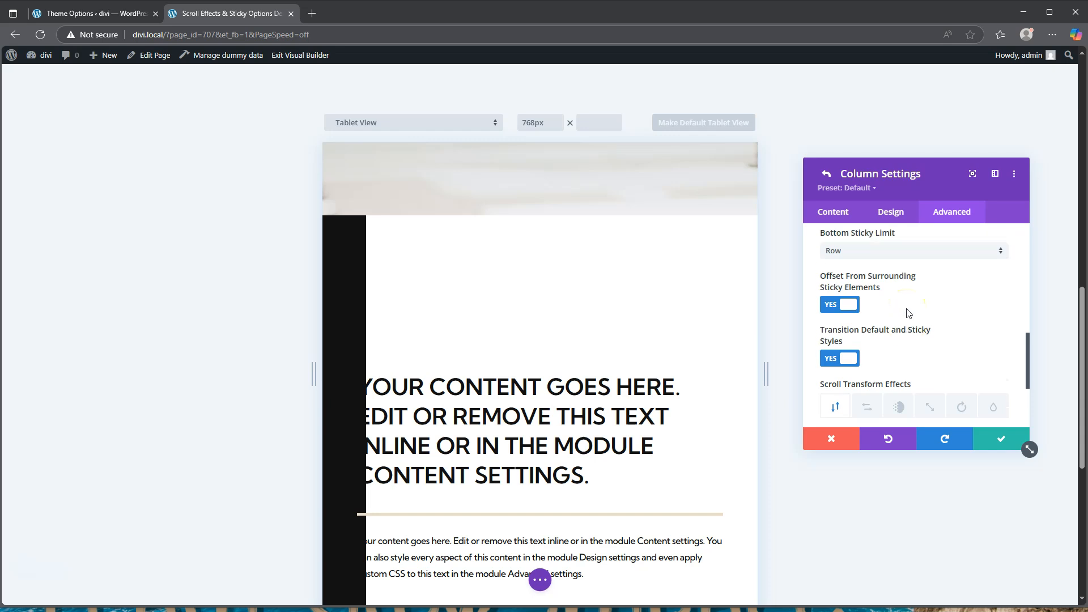
In the column's Border design options, choose the left-border-only style
click(891, 211)
click(870, 295)
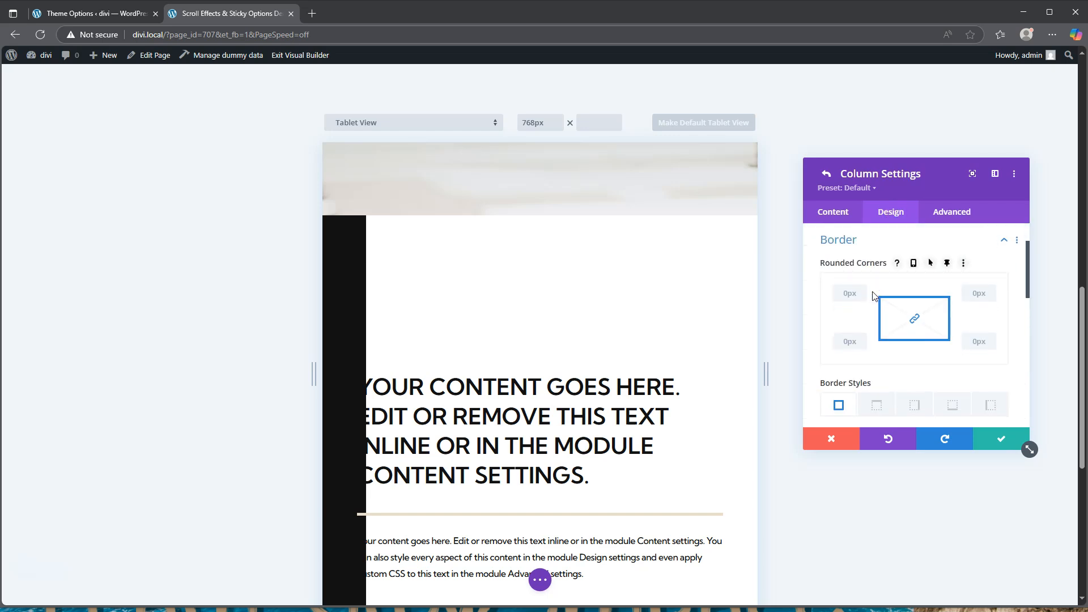
scroll(872, 296, down, 2)
click(861, 291)
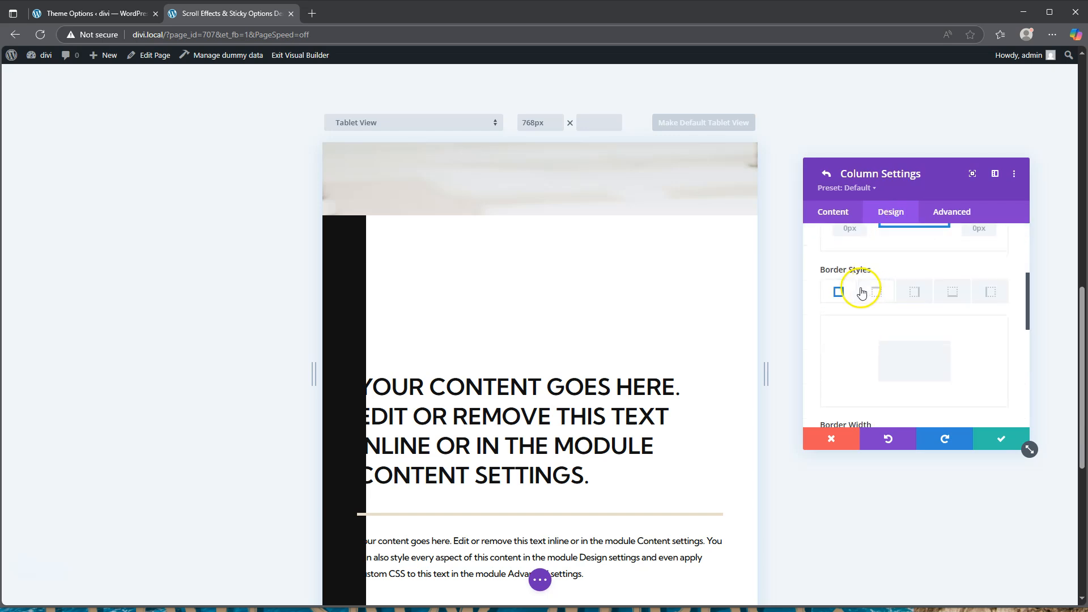
scroll(863, 272, up, 2)
scroll(864, 273, down, 2)
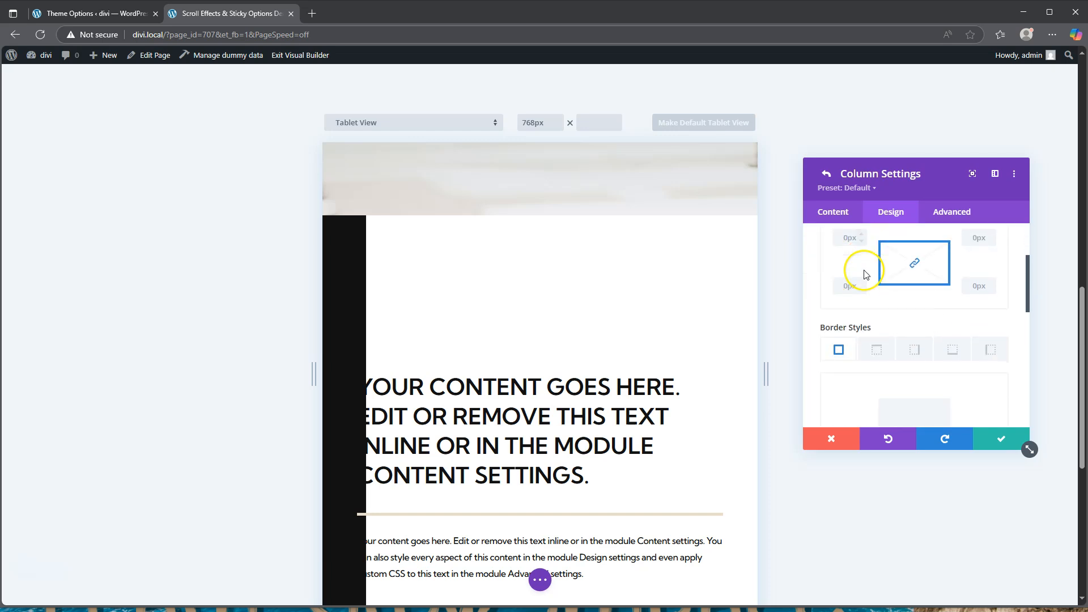
click(989, 353)
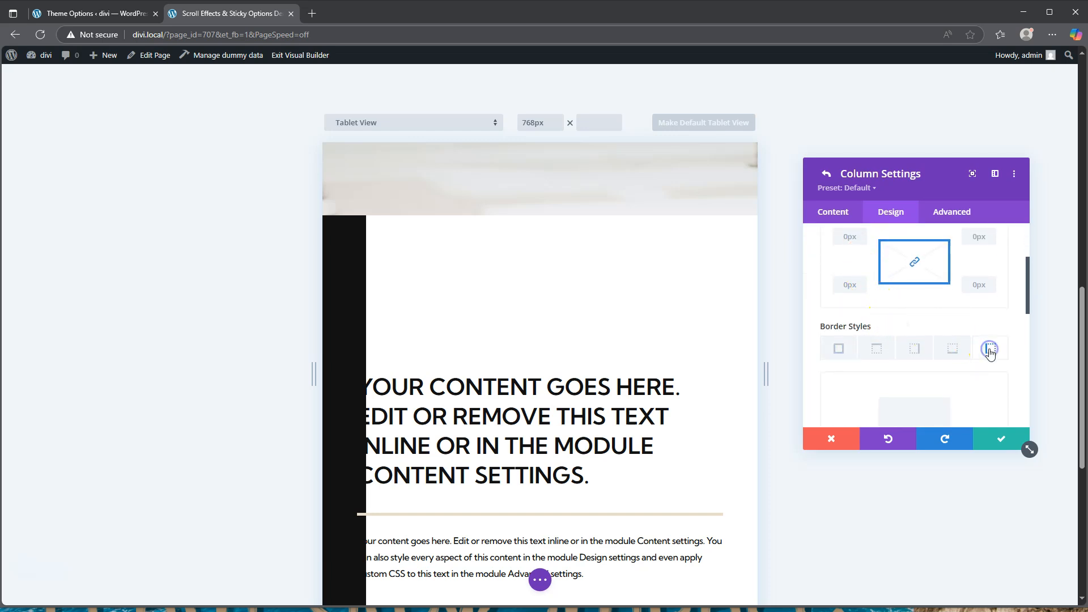
scroll(906, 351, down, 2)
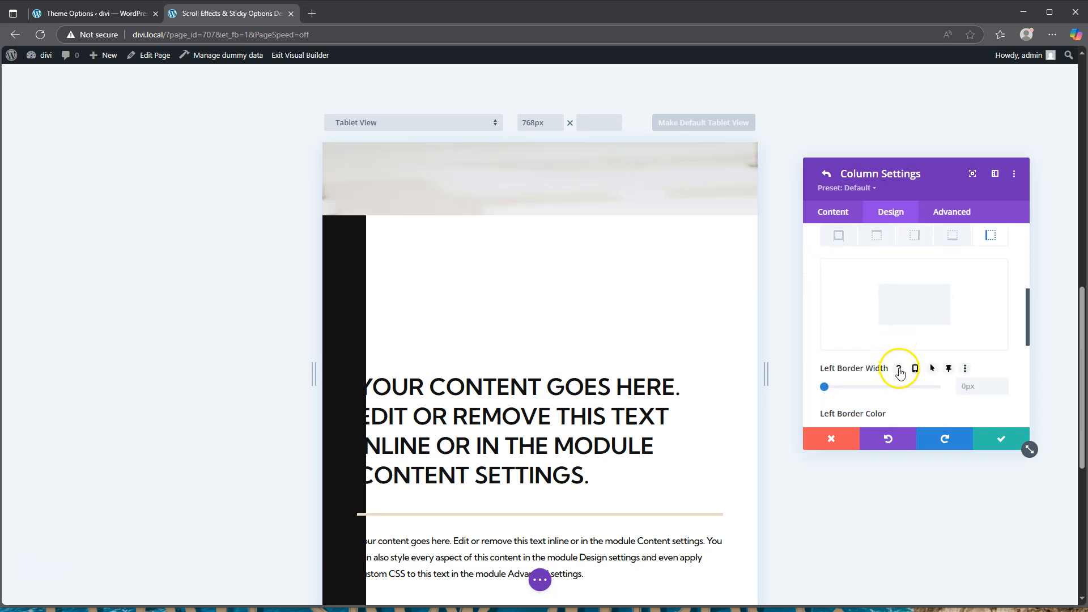
Return the preview to desktop and give Left Border Width a 2px sticky-state value
click(914, 368)
click(844, 389)
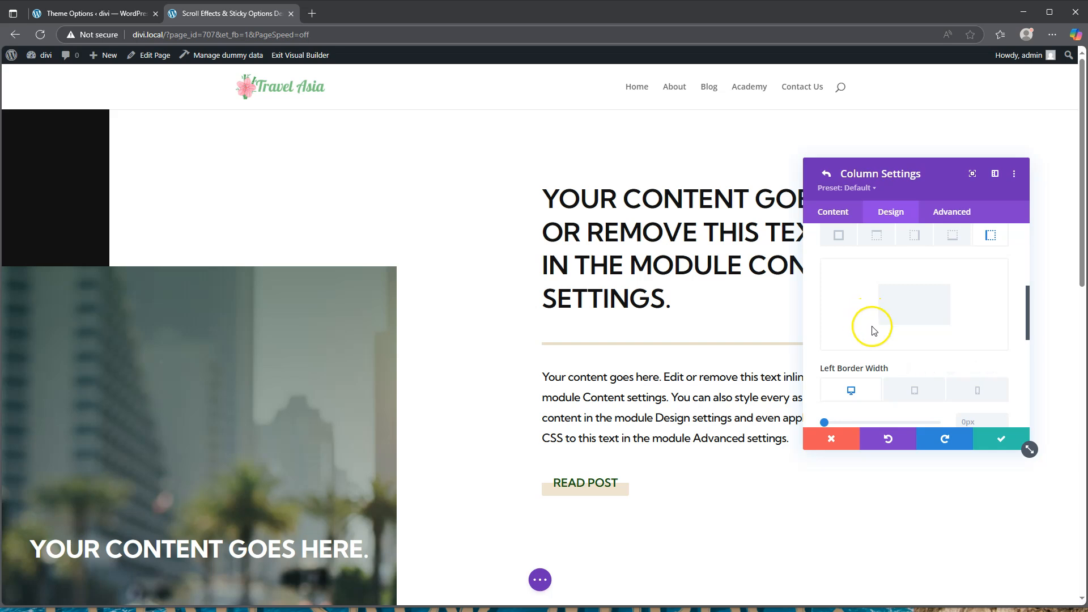
scroll(910, 394, down, 1)
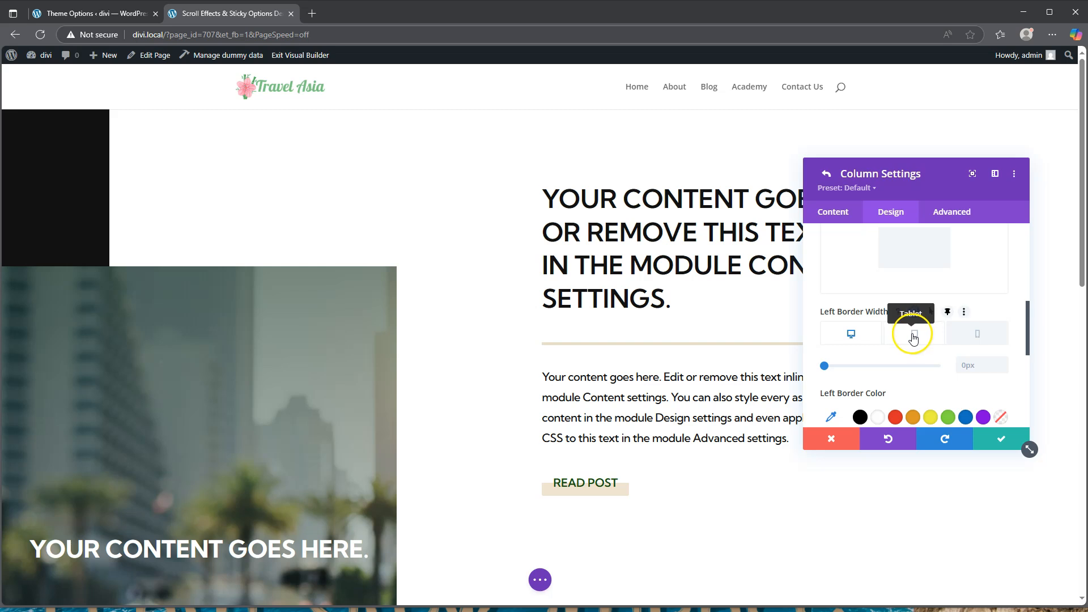
click(947, 312)
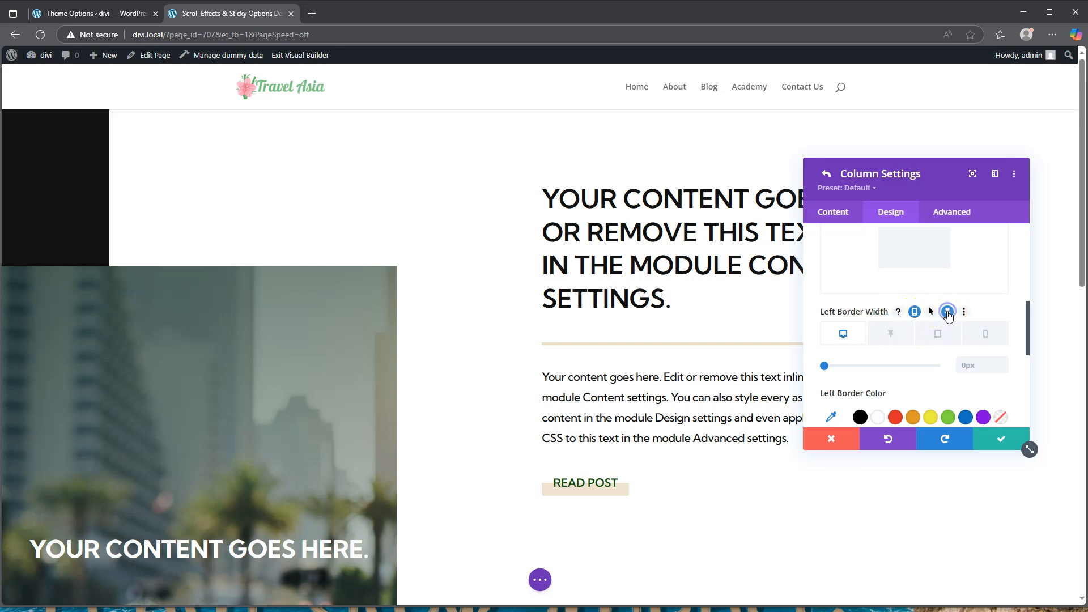
click(828, 366)
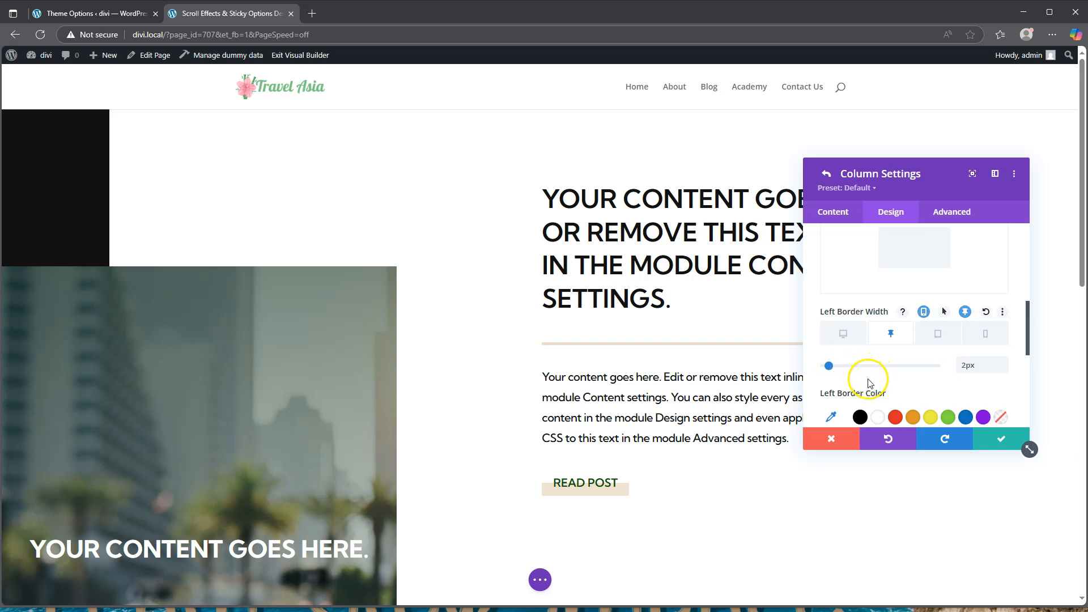
scroll(862, 351, down, 1)
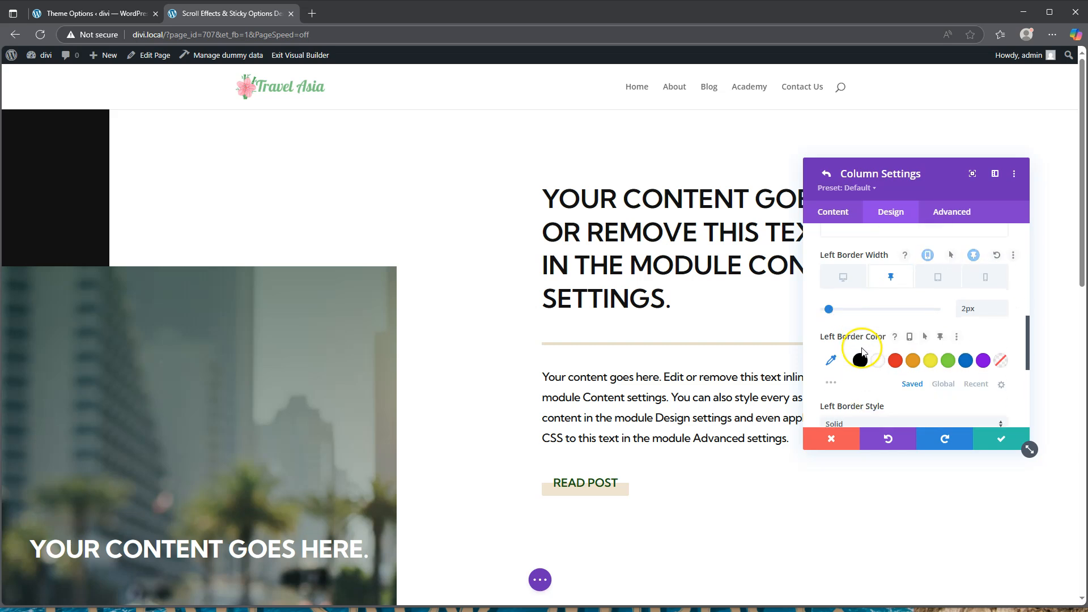
Set the left border colour to #799a8d
click(831, 362)
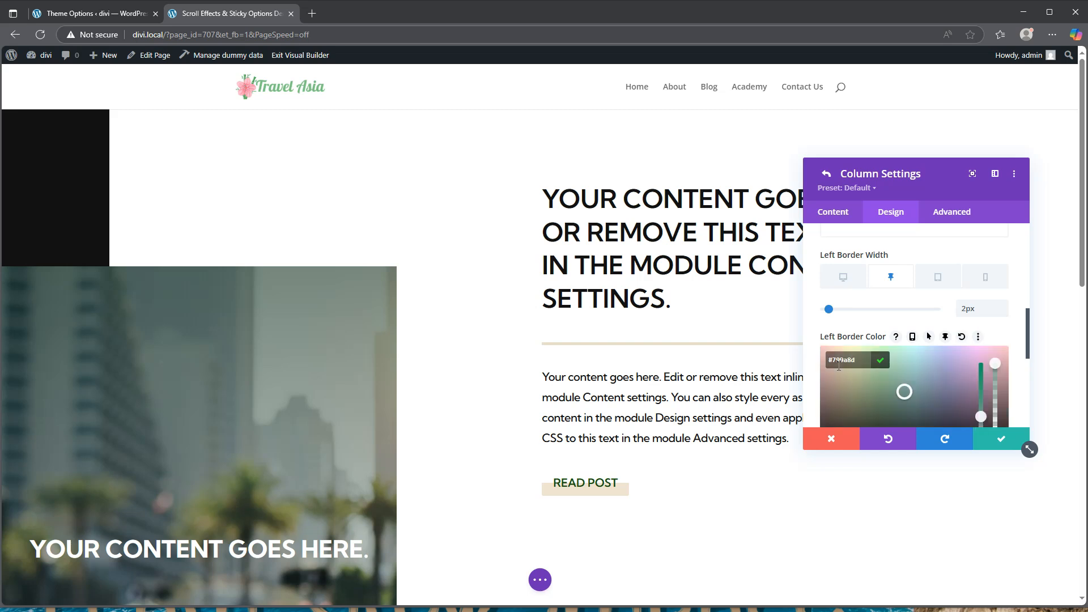
click(700, 357)
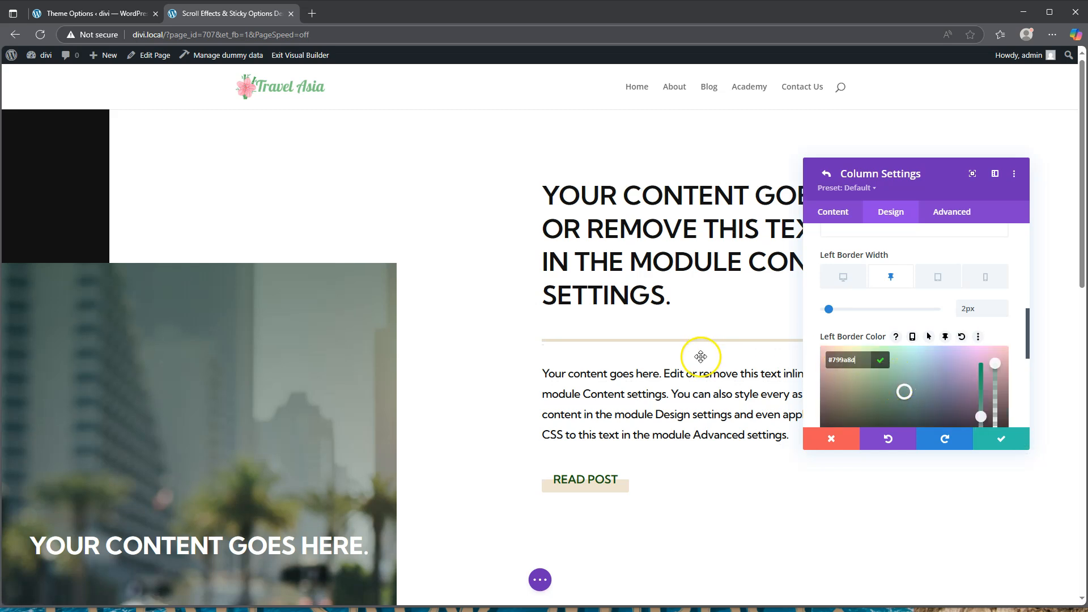
scroll(702, 357, down, 1)
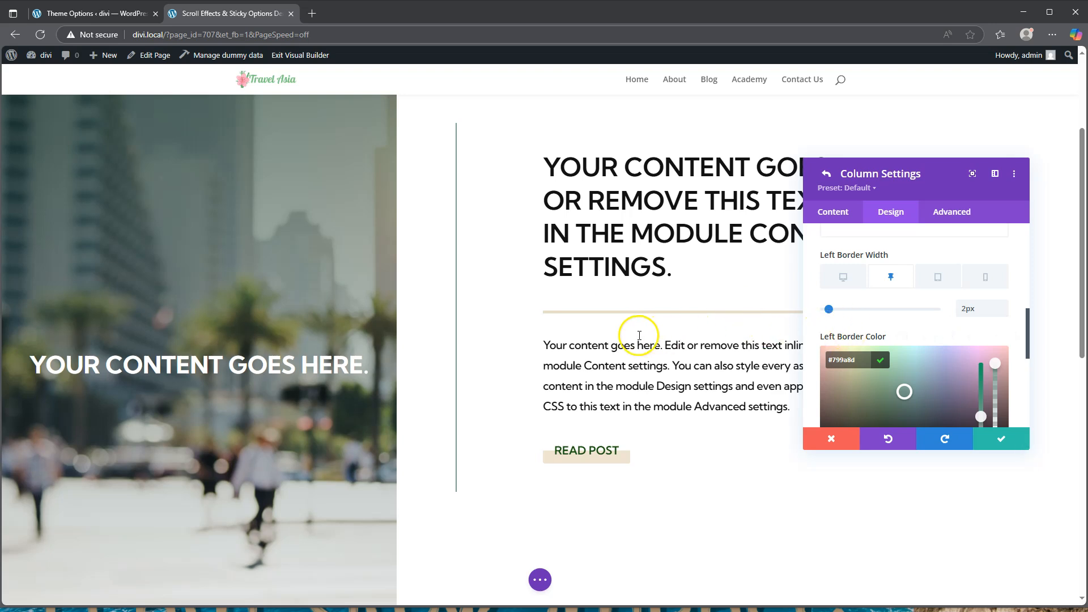
scroll(637, 334, up, 1)
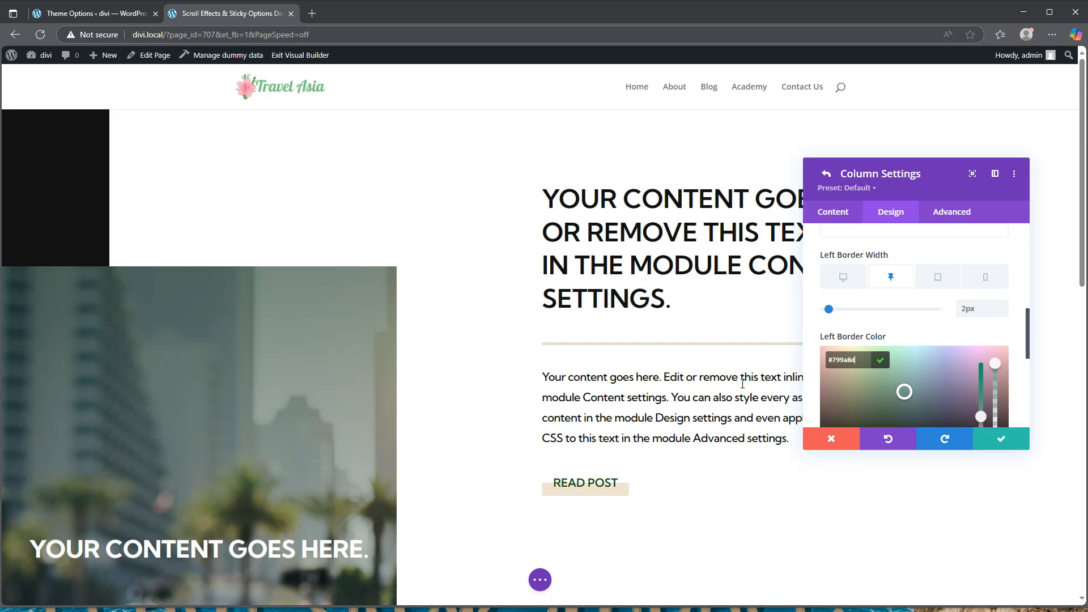
Give the right column a 10vw horizontal translate transform with sticky-state options enabled
click(961, 211)
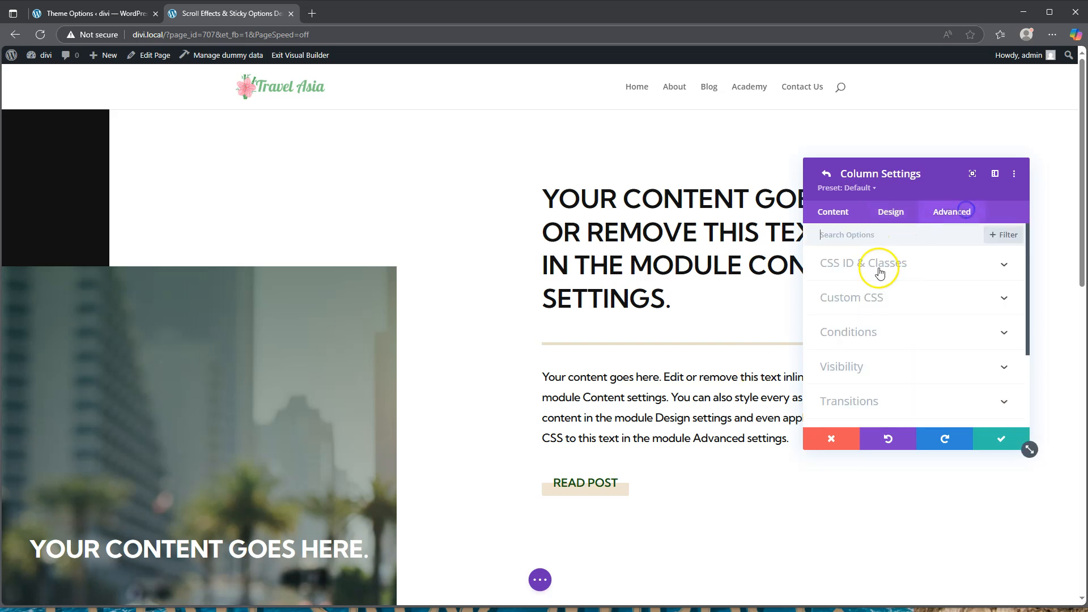
click(869, 401)
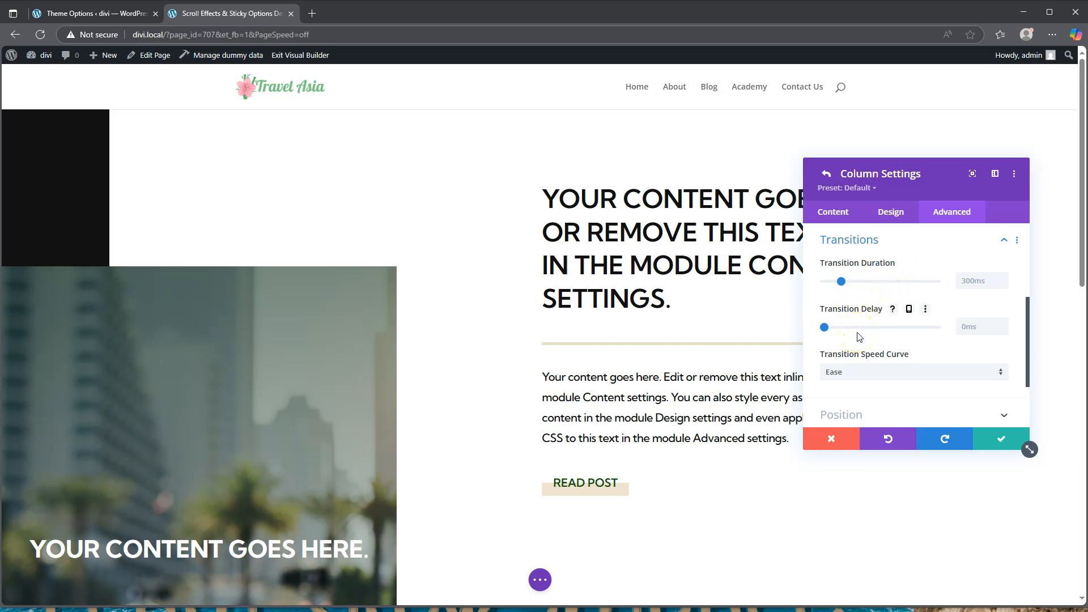
click(888, 213)
scroll(870, 327, down, 2)
click(870, 325)
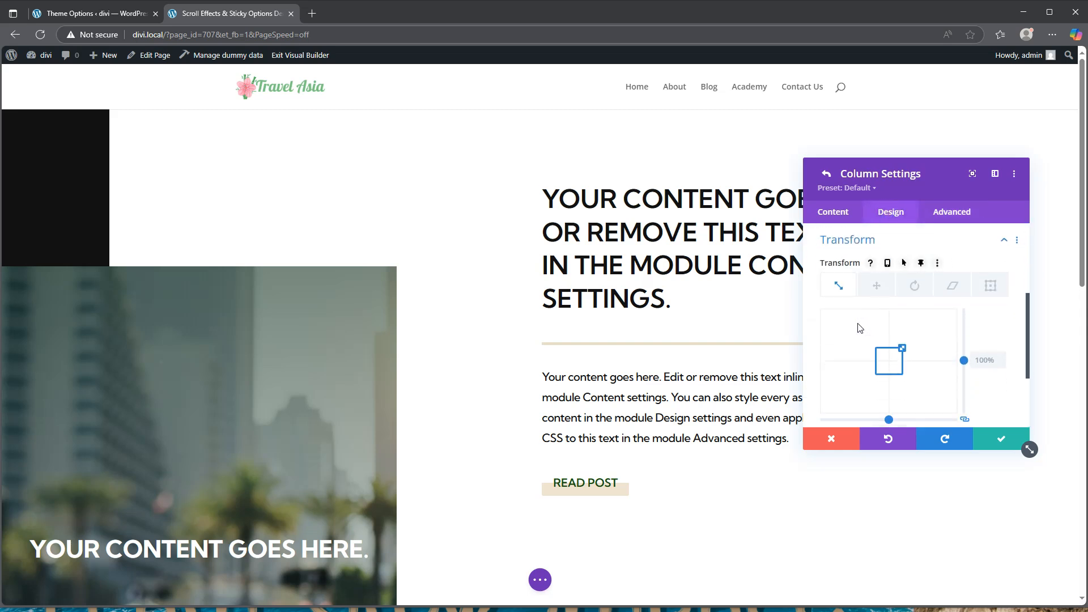
click(887, 262)
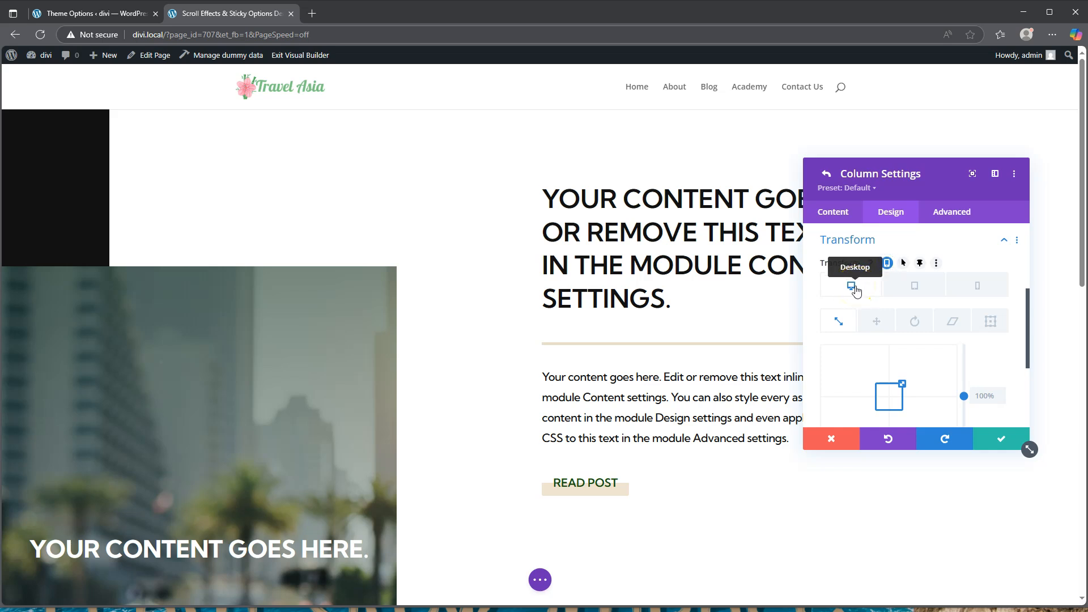
click(877, 321)
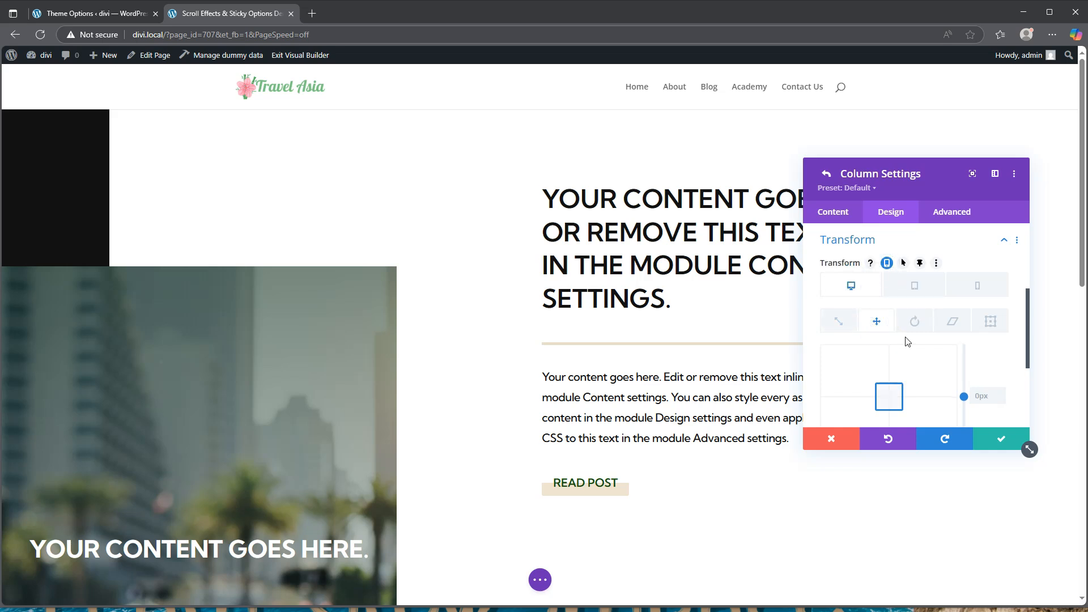
scroll(903, 364, down, 3)
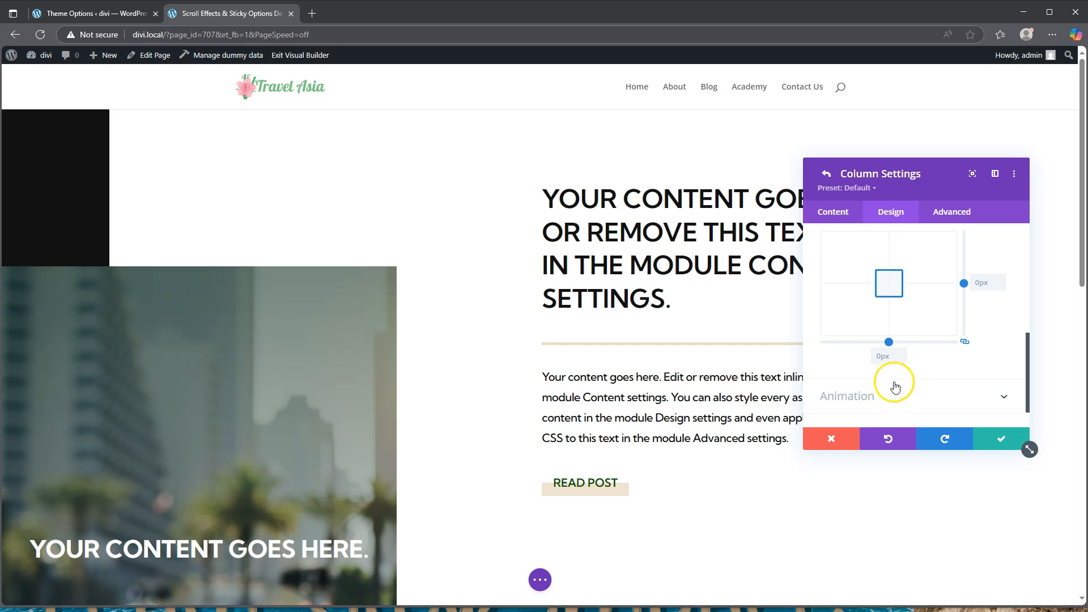
click(890, 358)
text(10v)
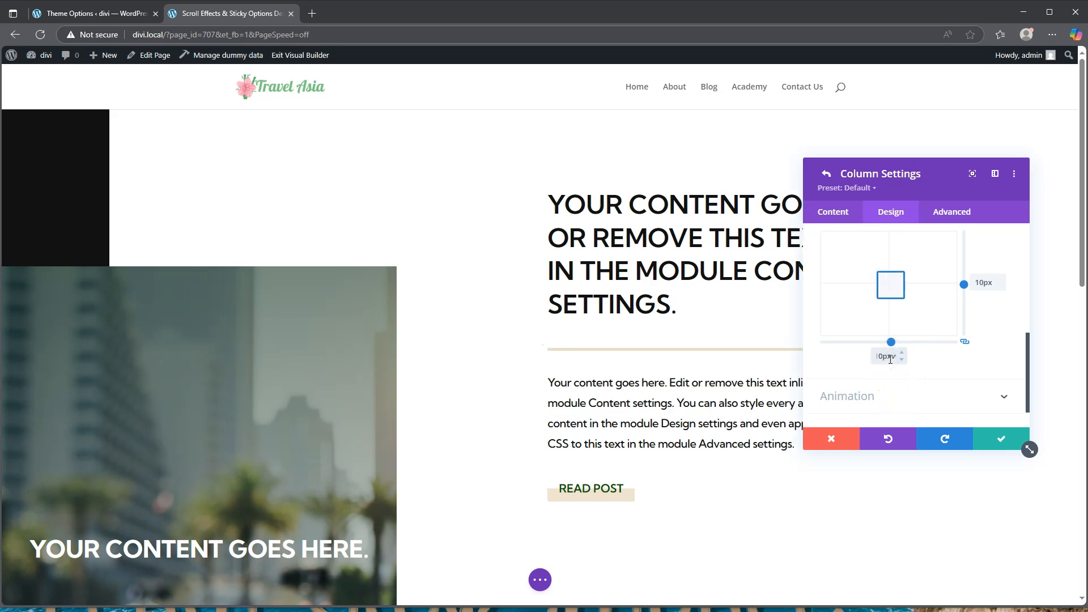
text(w)
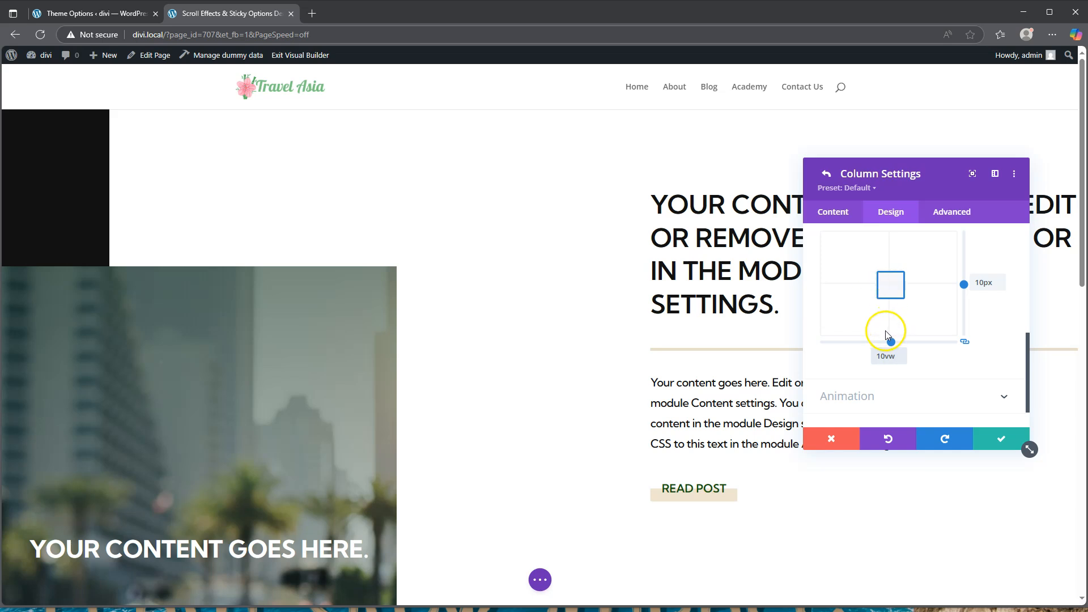
scroll(885, 330, up, 2)
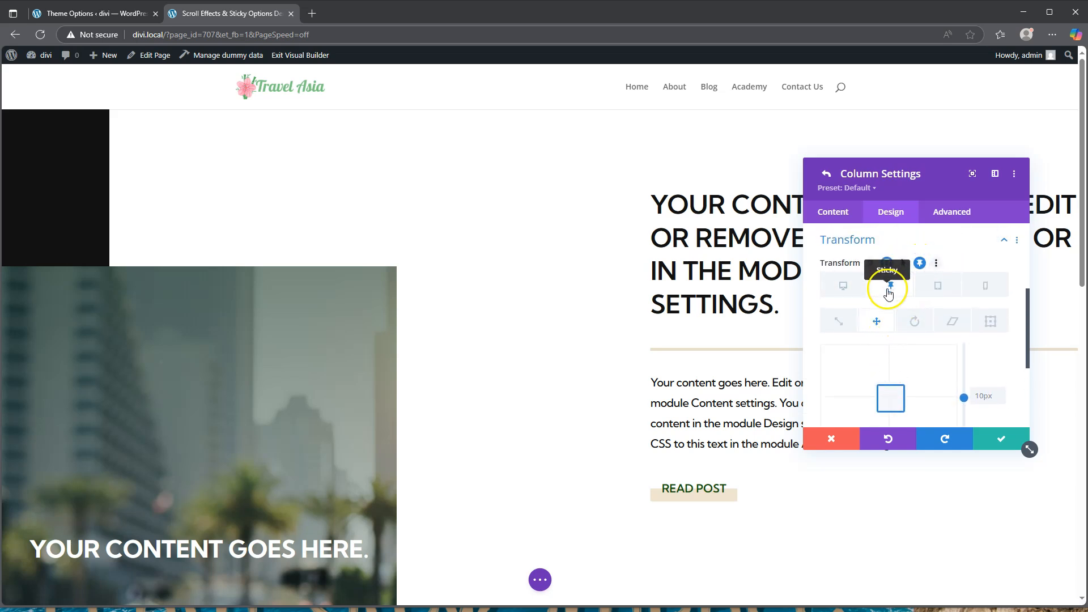
Set the column's sticky translate to 0vw on both axes and save the column settings
scroll(893, 340, down, 2)
click(885, 357)
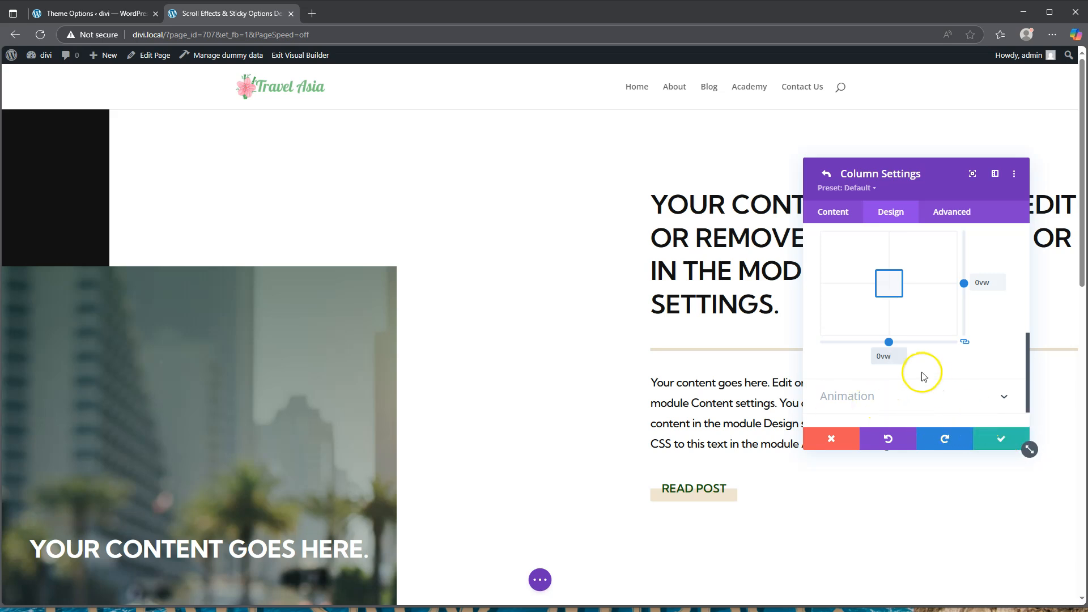
scroll(922, 376, up, 2)
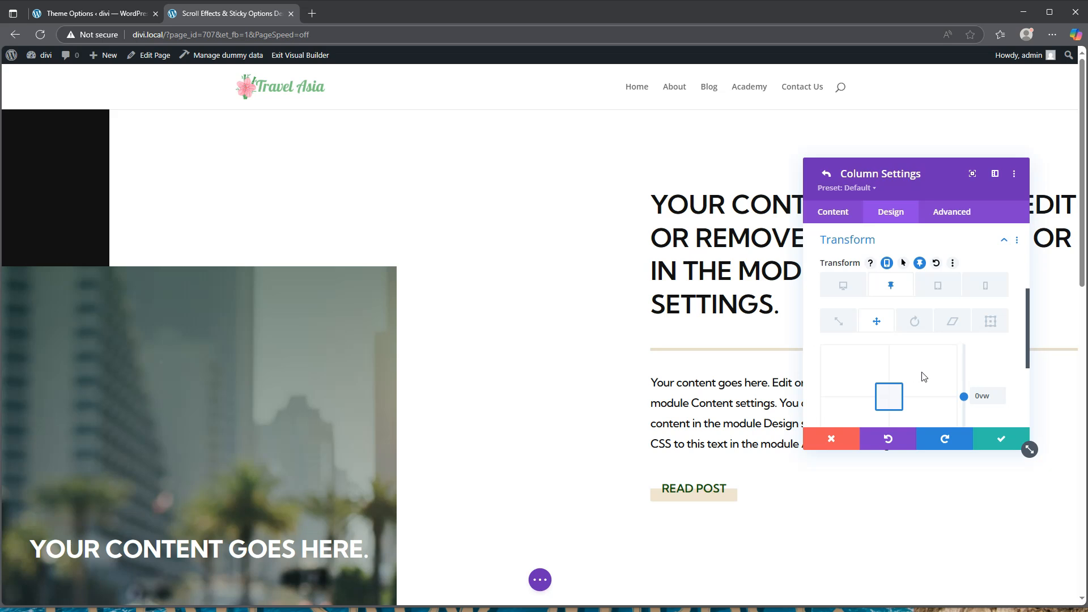
scroll(923, 376, down, 2)
click(989, 435)
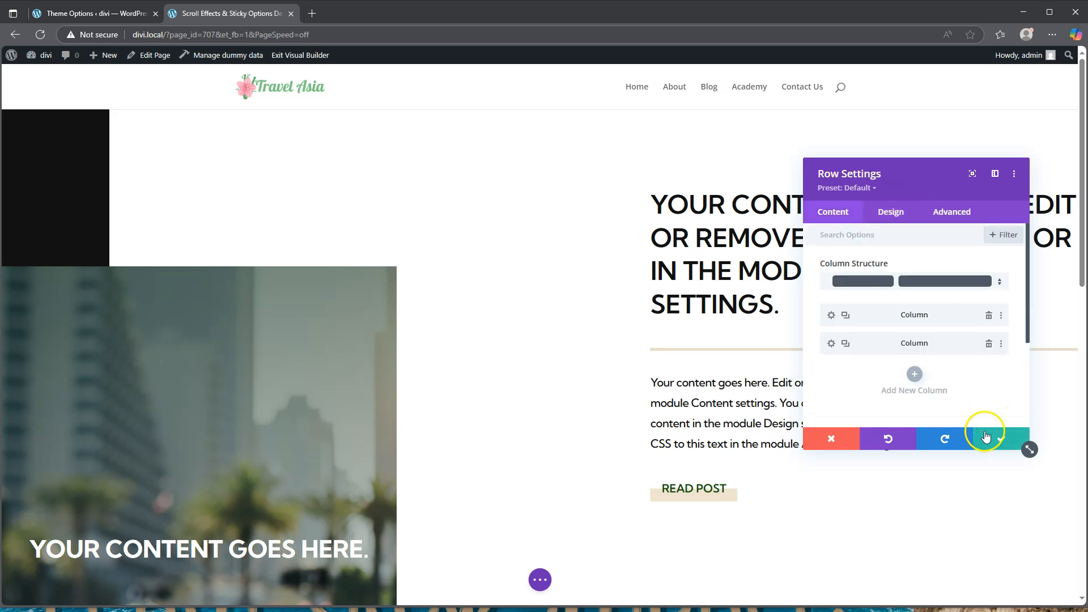
Save the row settings and open the heading module's Design Filters options
click(1003, 441)
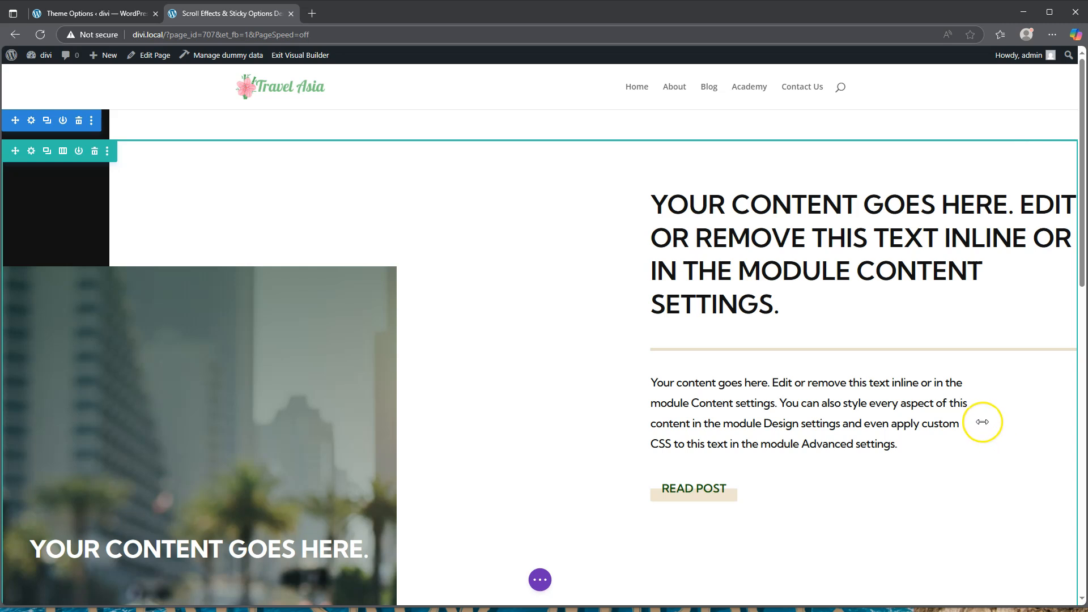
mouse_move(980, 420)
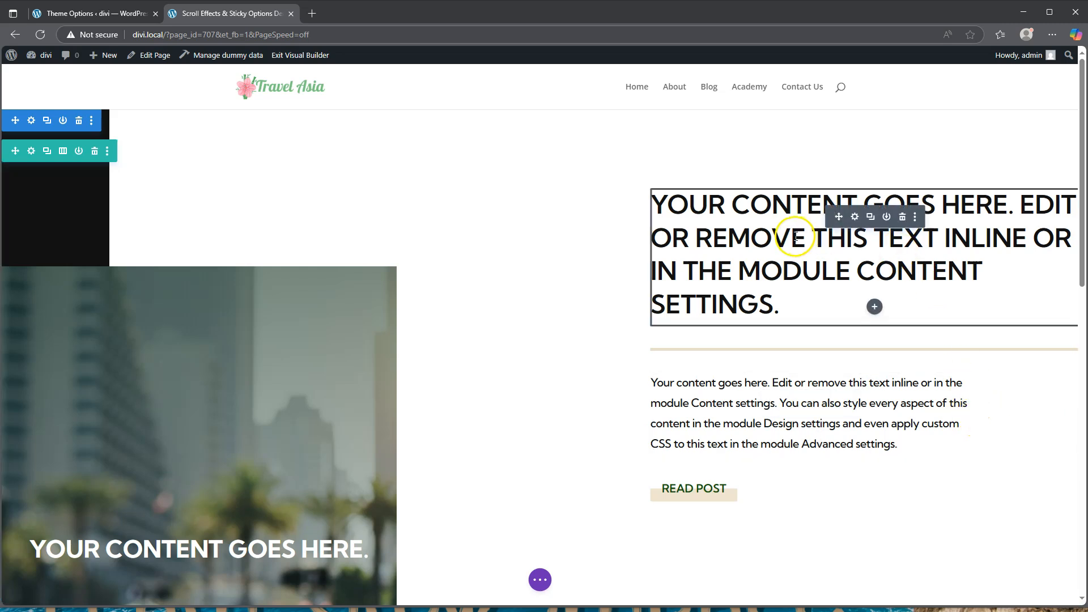
click(854, 217)
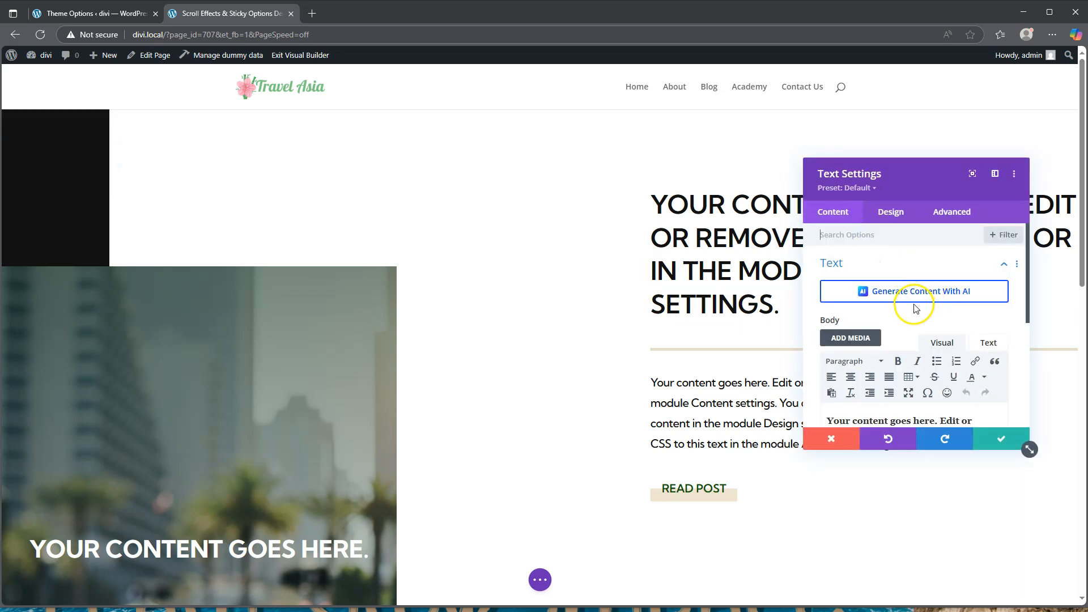
scroll(909, 300, down, 2)
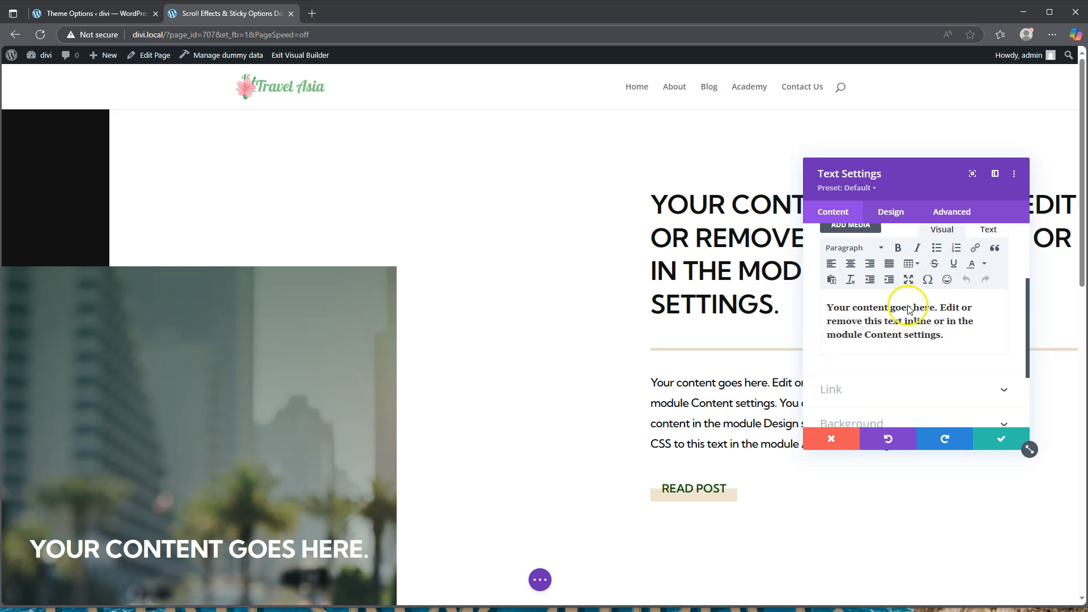
click(890, 212)
scroll(879, 332, down, 1)
scroll(875, 323, down, 2)
click(867, 354)
scroll(883, 298, down, 5)
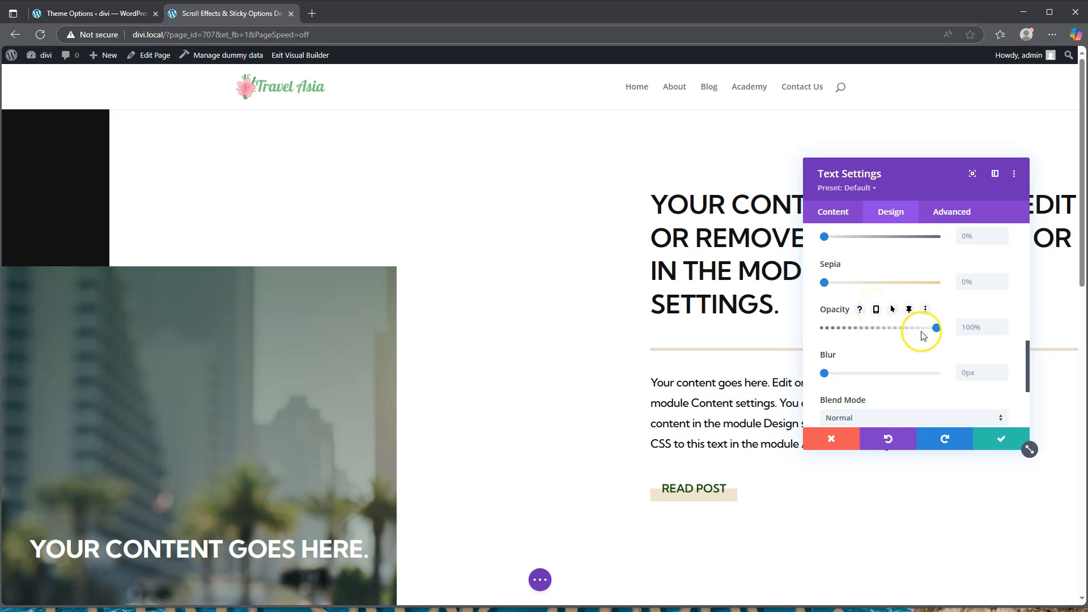
Set the heading opacity to 0% normally and 100% when sticky, then save
drag(936, 328, 824, 330)
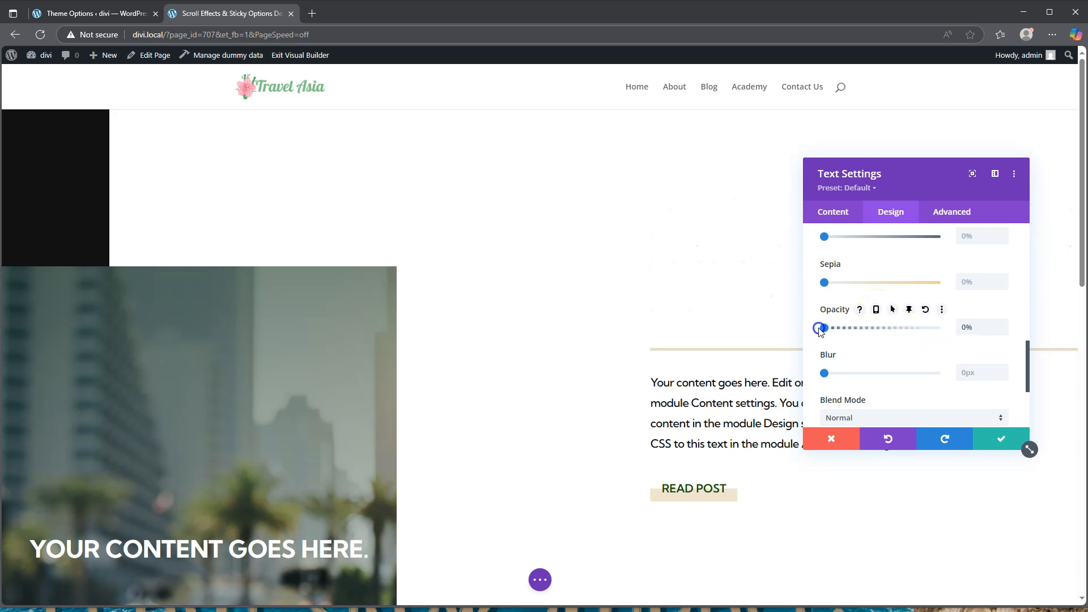
click(909, 310)
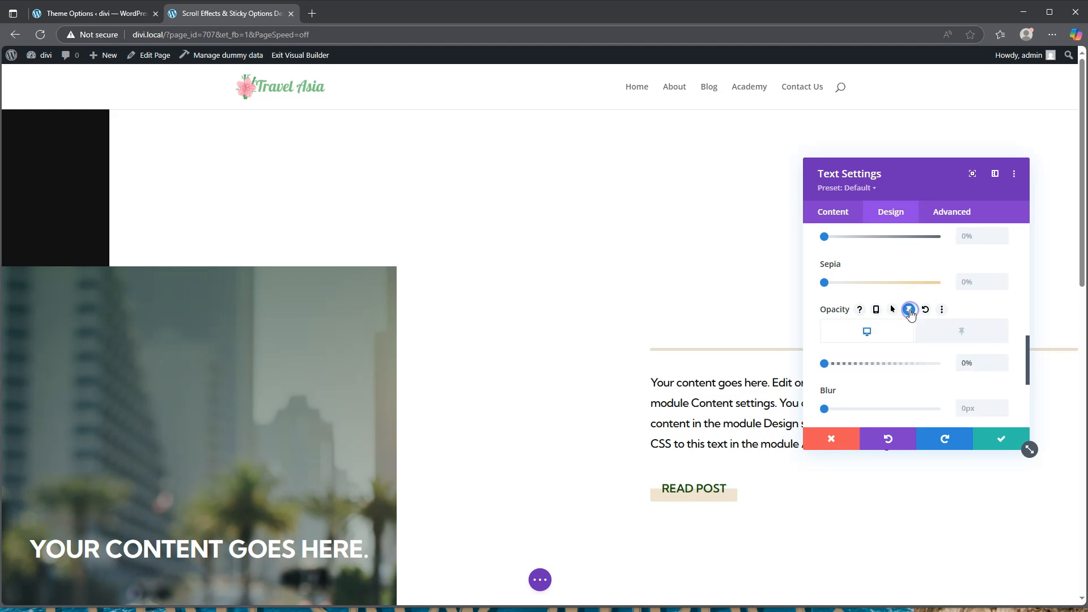
click(961, 330)
drag(826, 364, 944, 365)
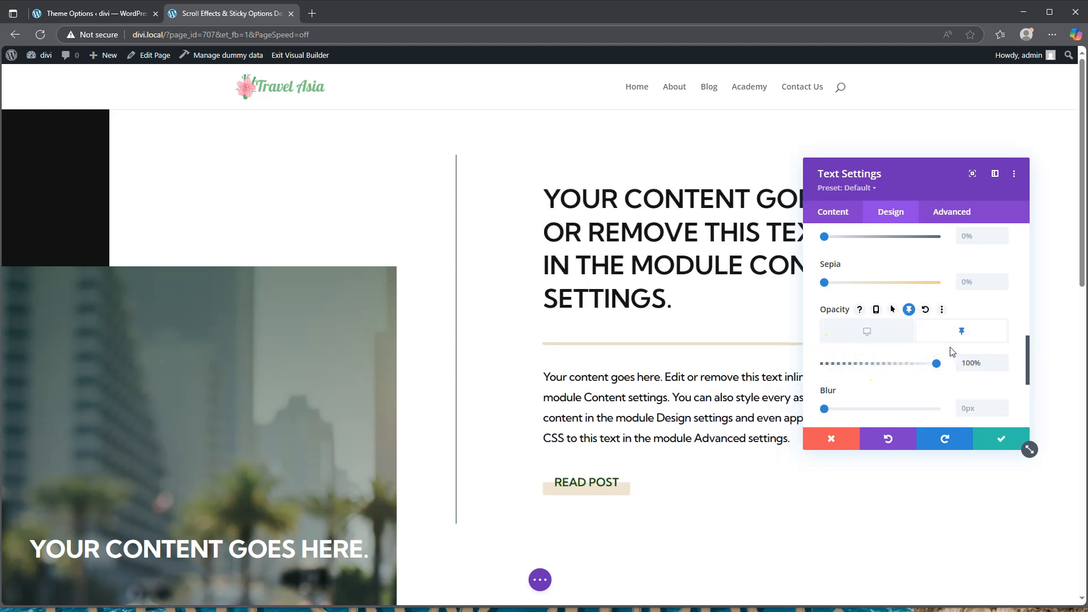
click(1001, 438)
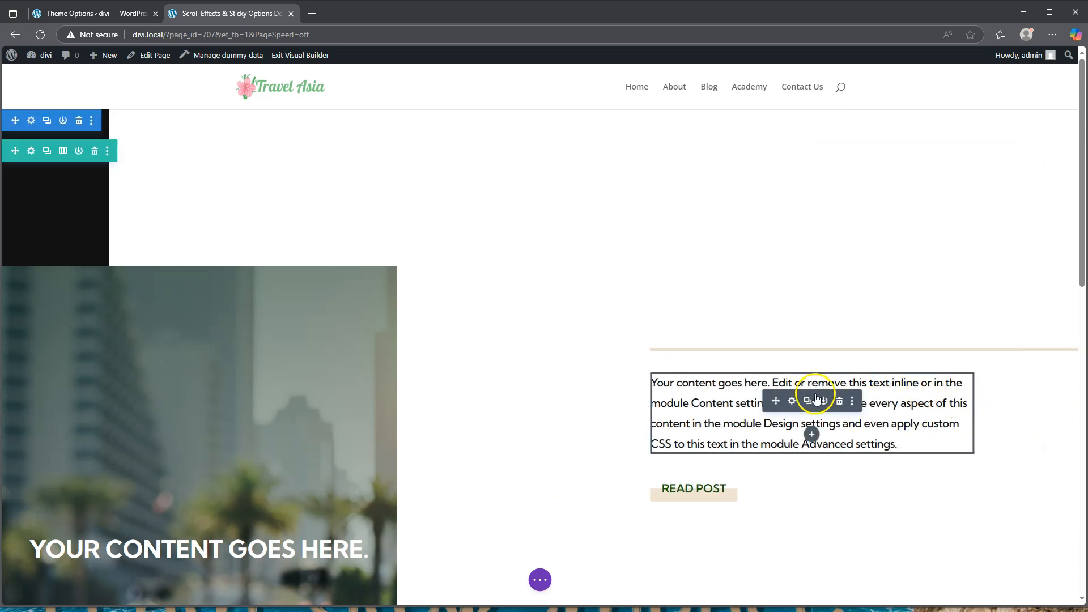
Give the body text module 0% opacity normally and 100% sticky opacity, then save
click(792, 401)
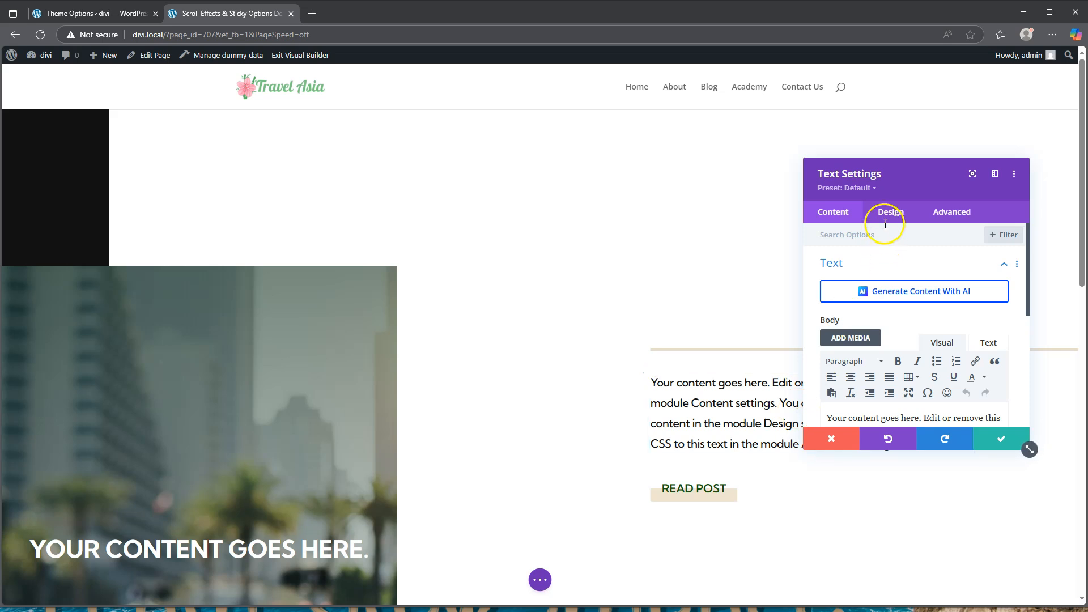
click(886, 214)
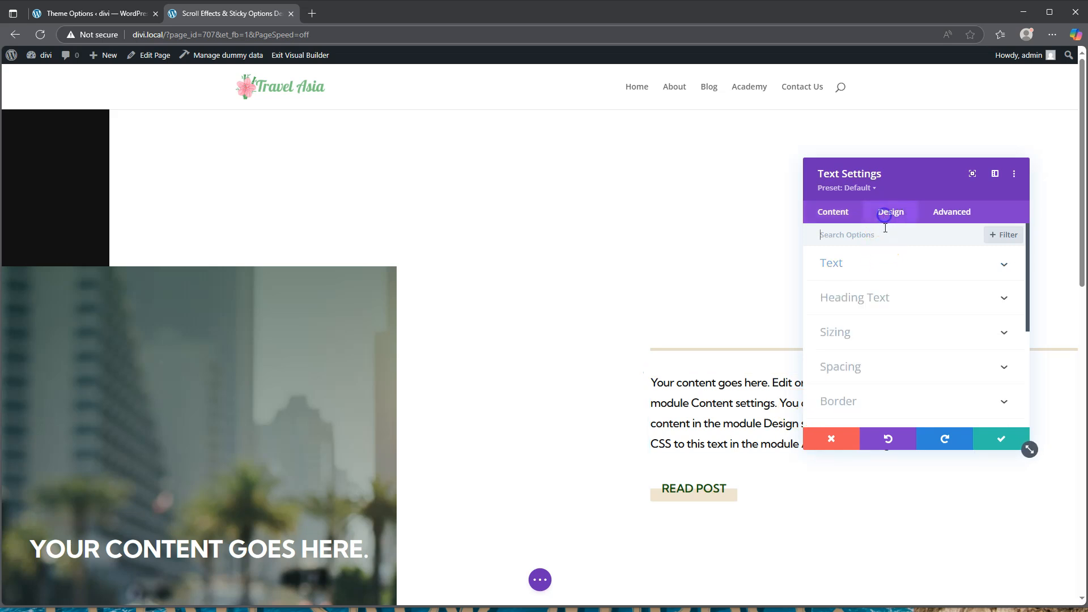
scroll(867, 346, down, 2)
click(872, 355)
scroll(879, 363, down, 6)
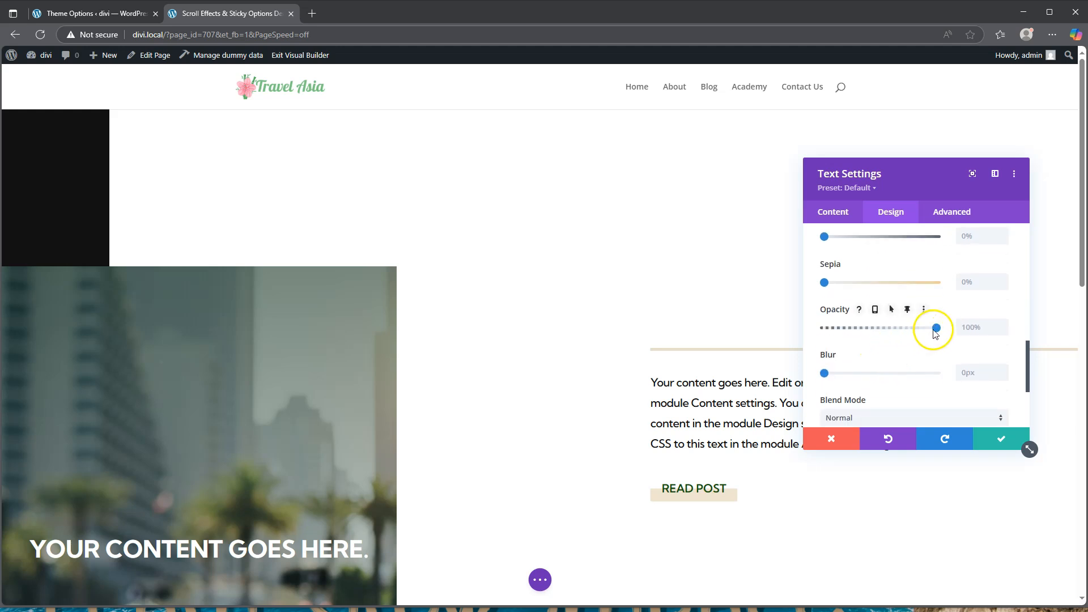
drag(934, 327, 817, 331)
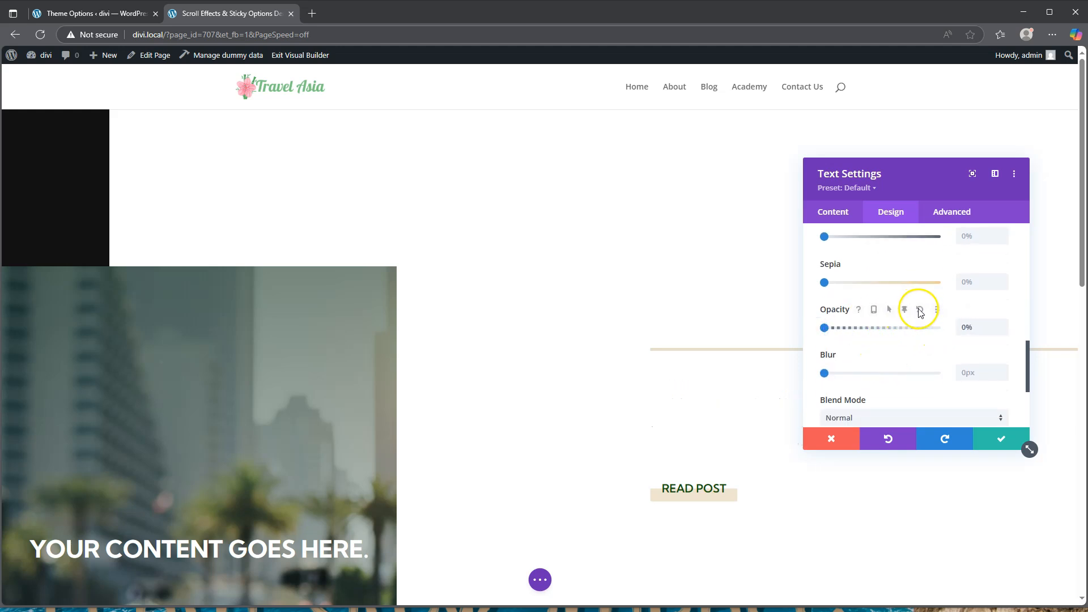
click(908, 309)
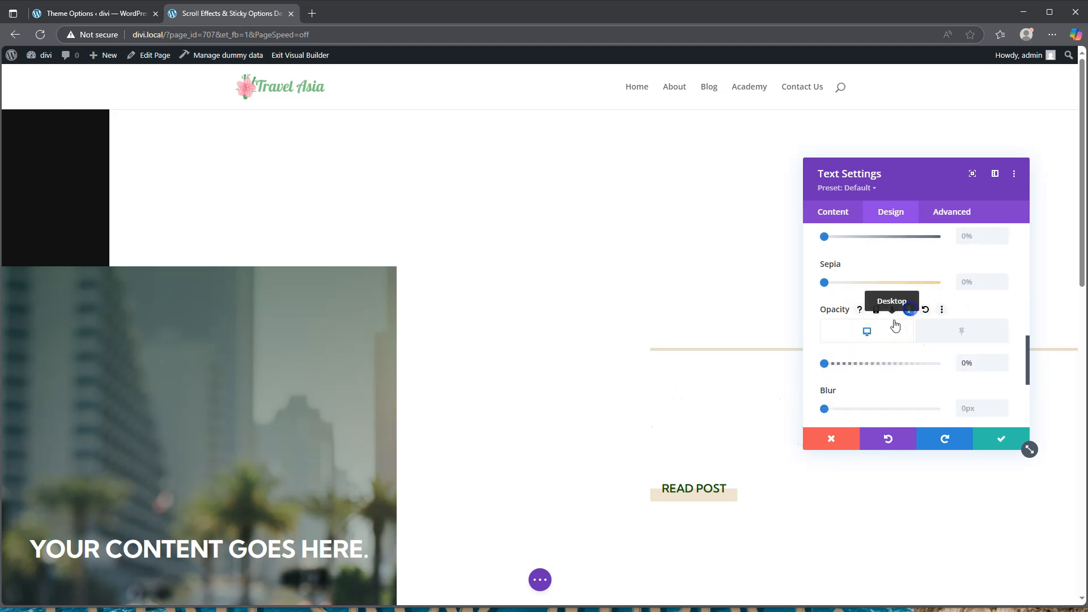
click(958, 332)
drag(825, 363, 963, 363)
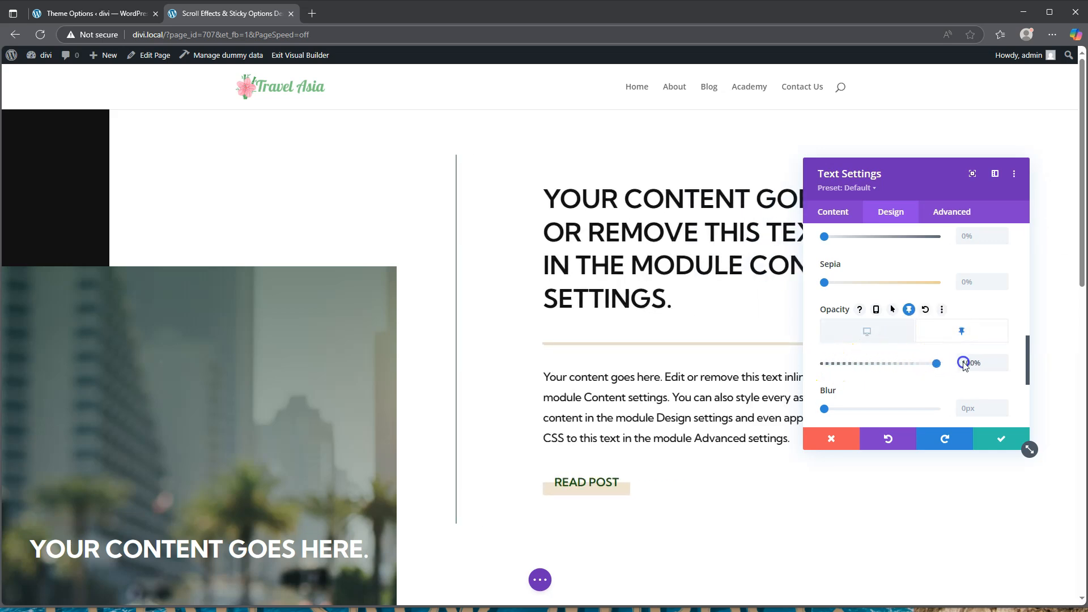
click(1002, 439)
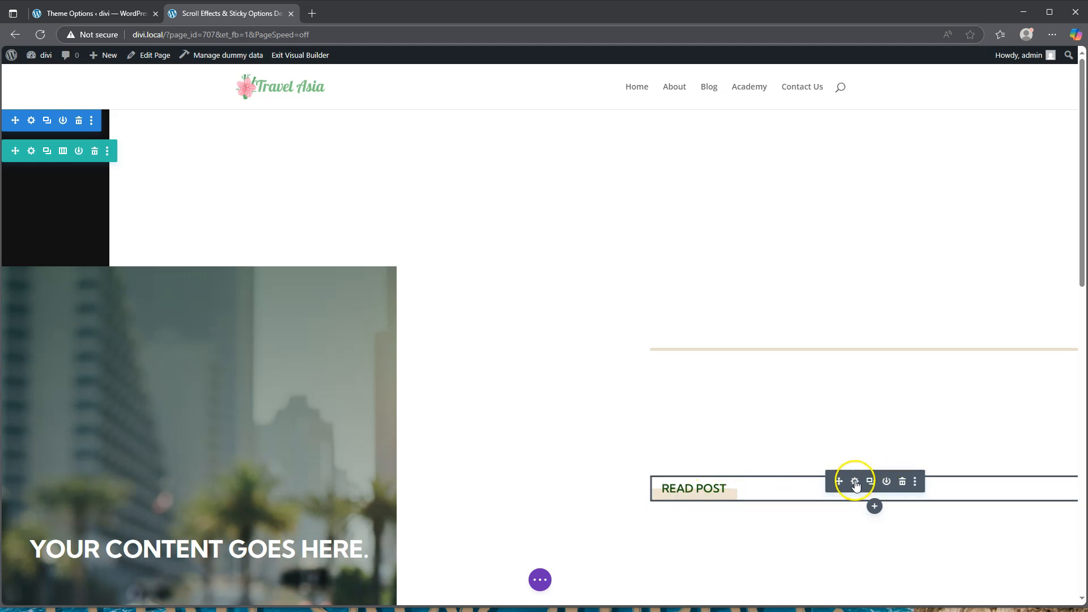
Set the READ POST button to 0% opacity normally and 100% when sticky, then save
click(855, 483)
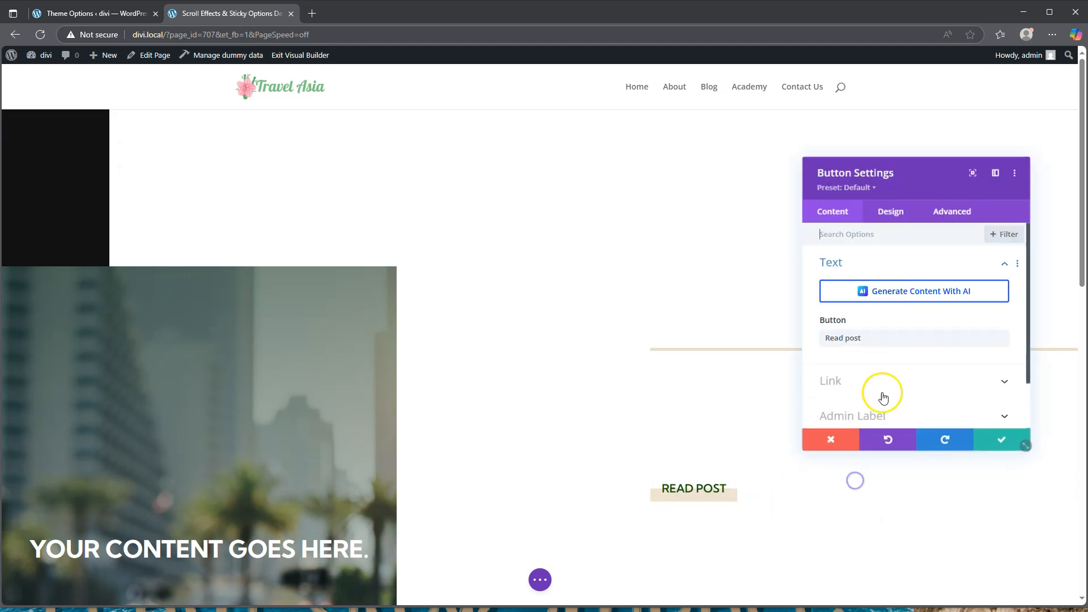
click(889, 214)
scroll(899, 316, down, 3)
click(879, 293)
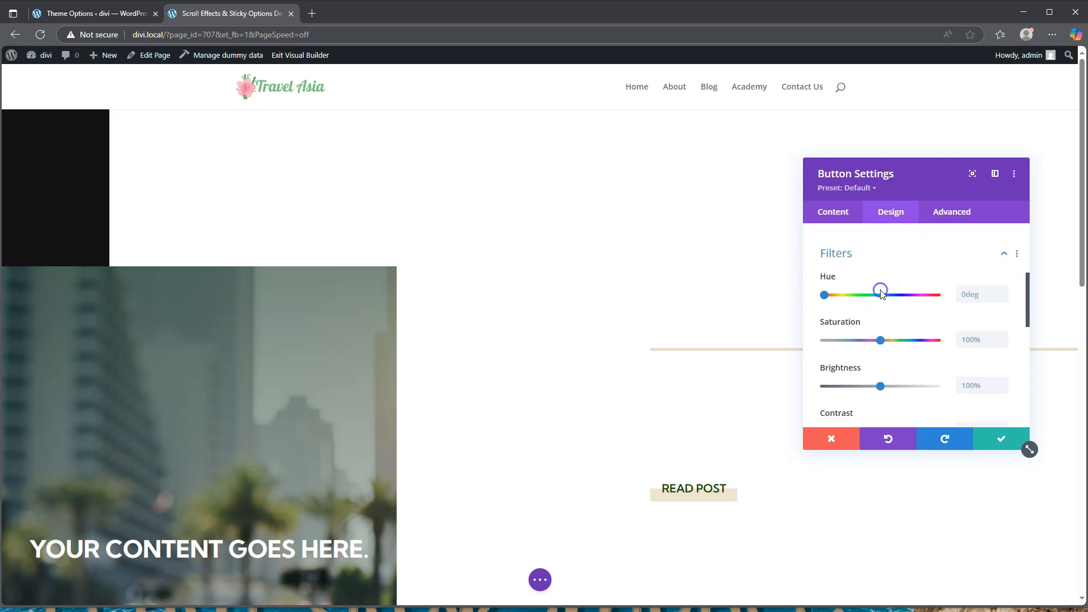
scroll(888, 319, down, 4)
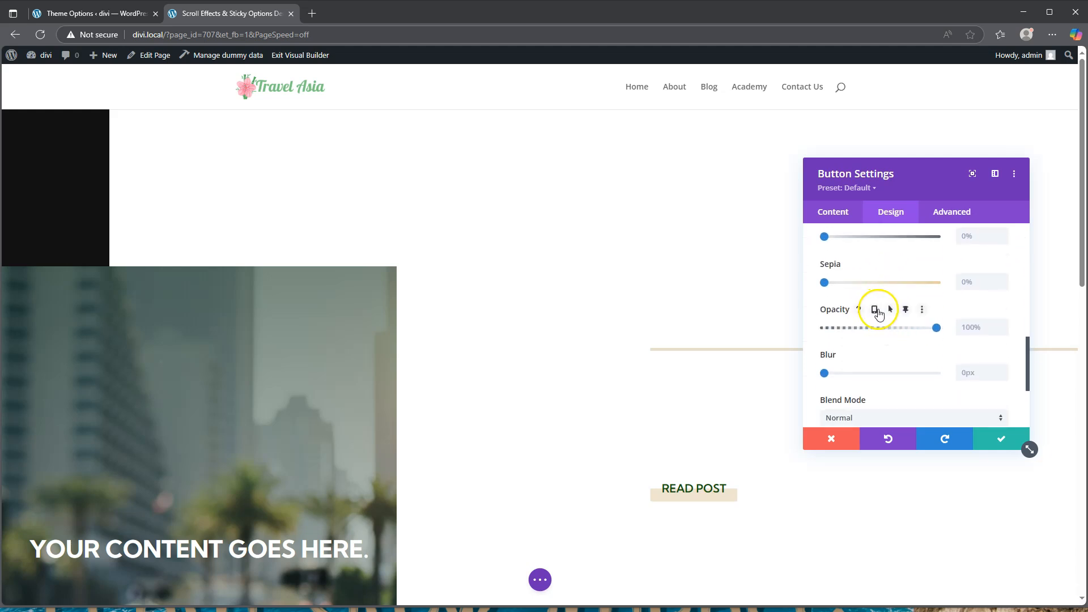
drag(934, 328, 827, 329)
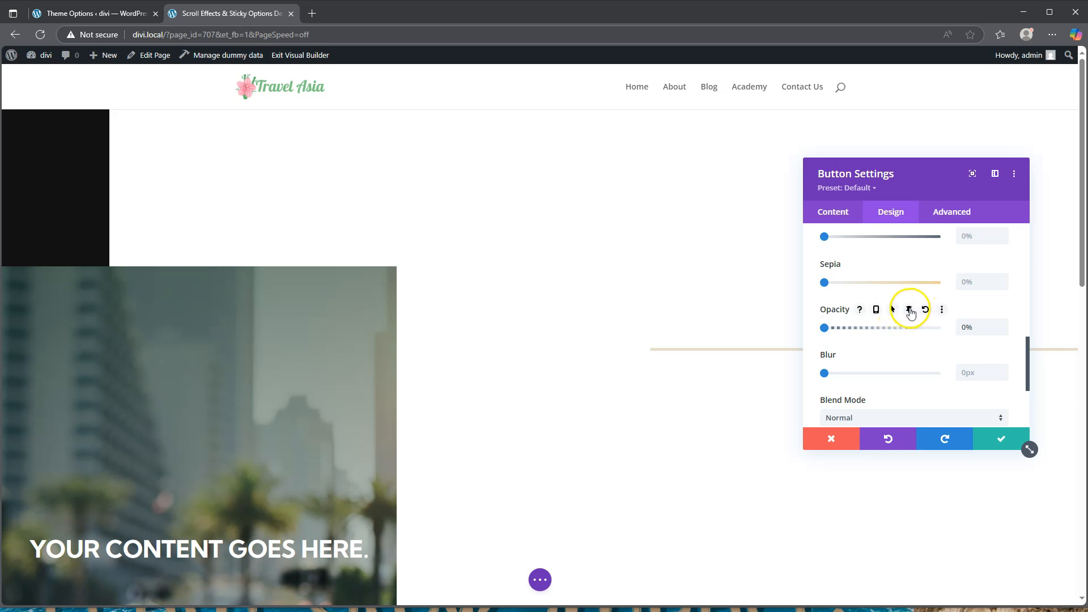
click(909, 310)
drag(825, 364, 938, 363)
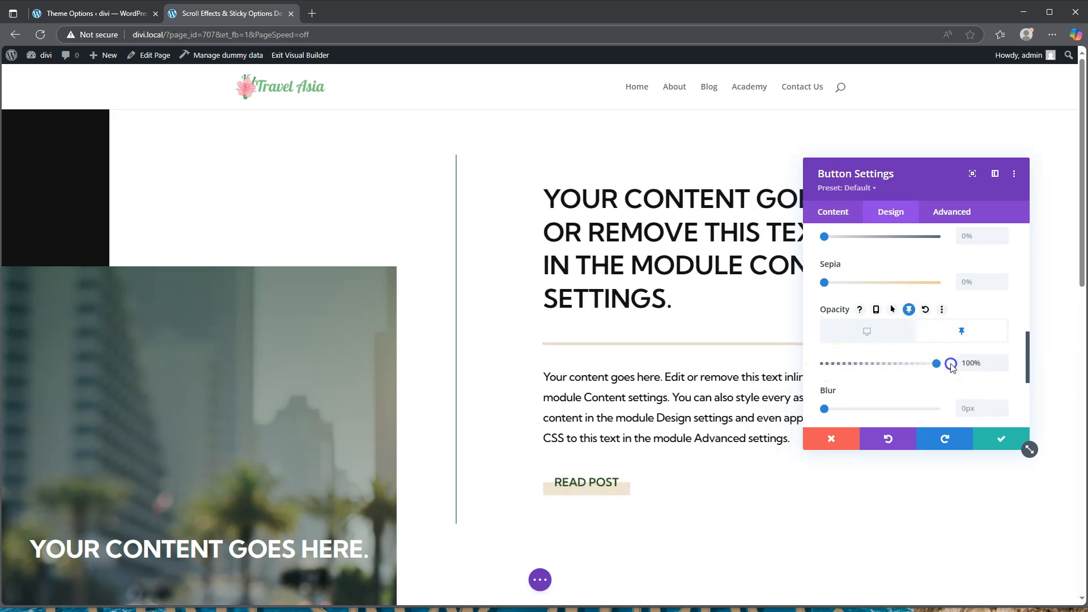
click(989, 435)
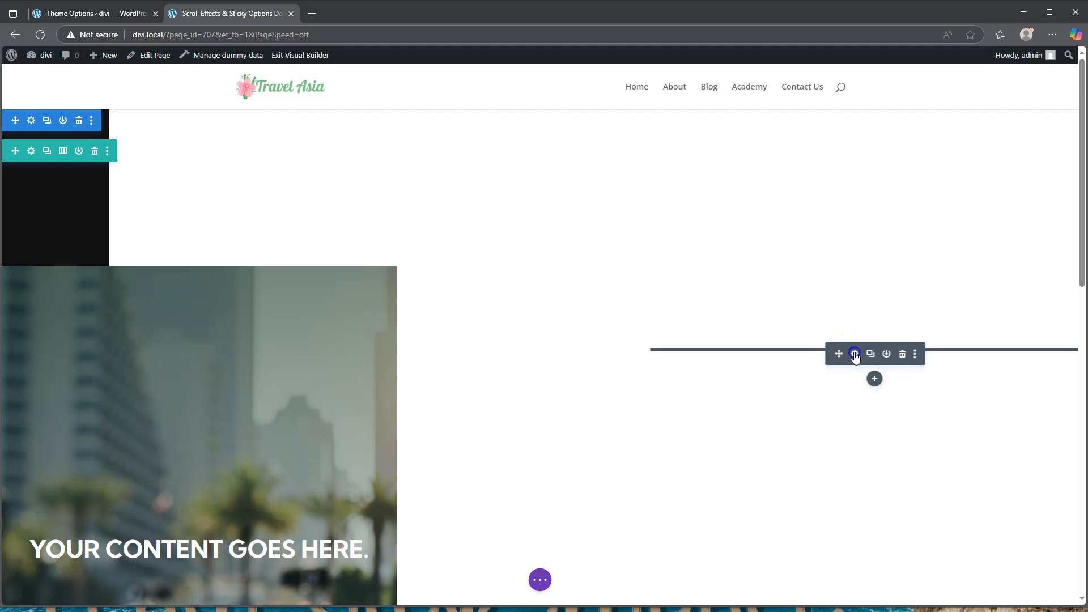
Set the divider width to 0% normally and 35% in its sticky state
click(854, 354)
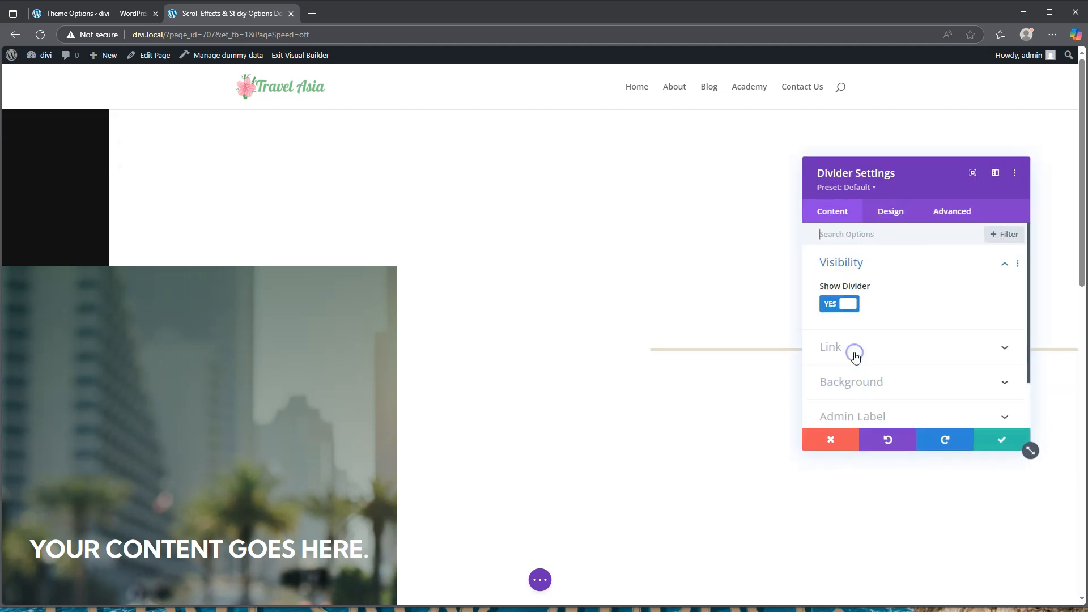
click(890, 214)
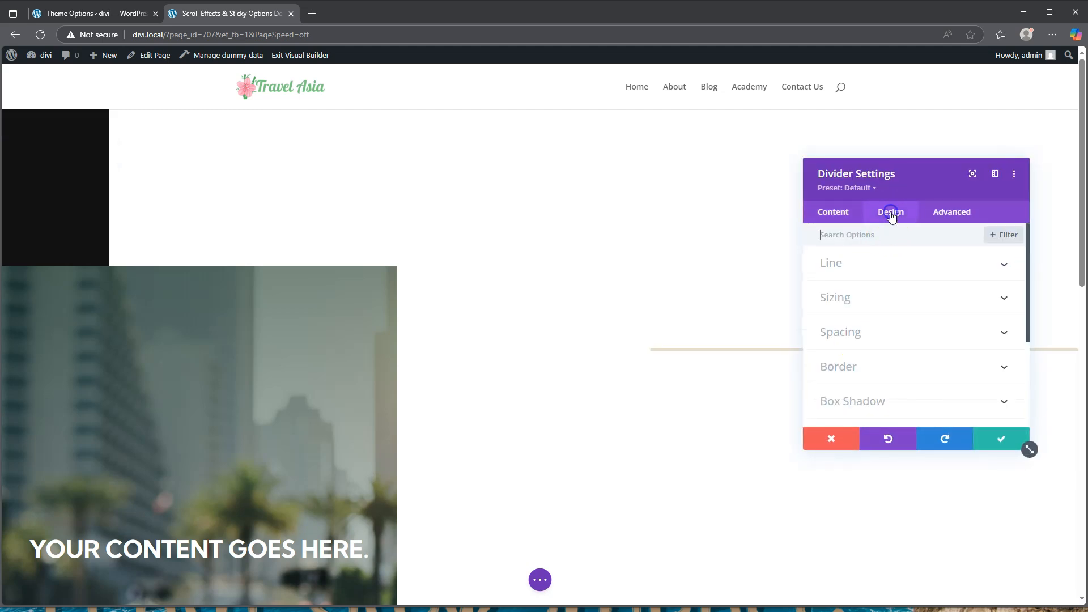
click(870, 295)
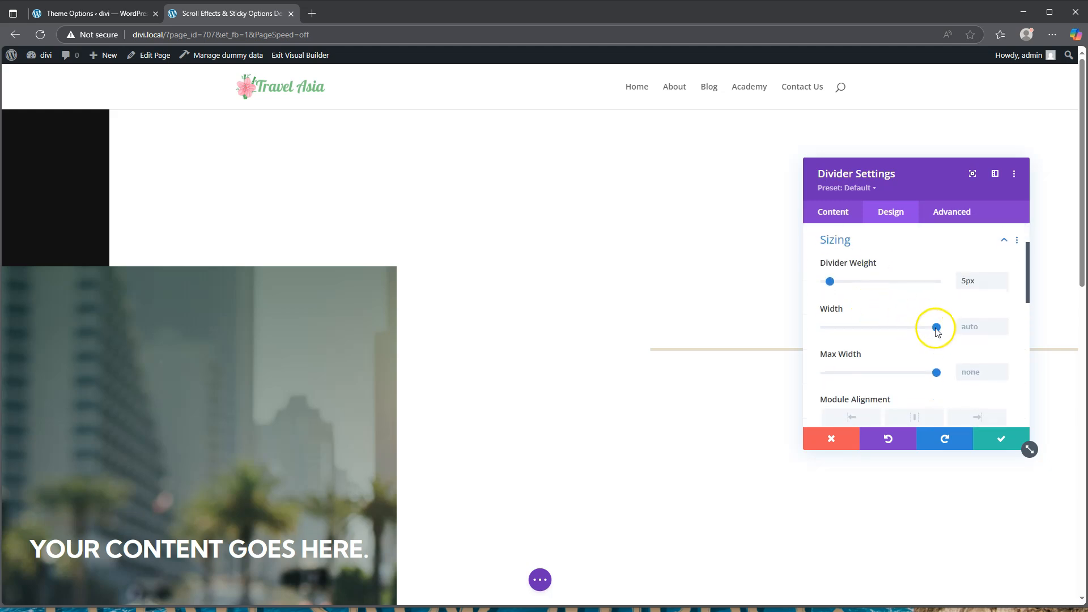
drag(936, 327, 821, 327)
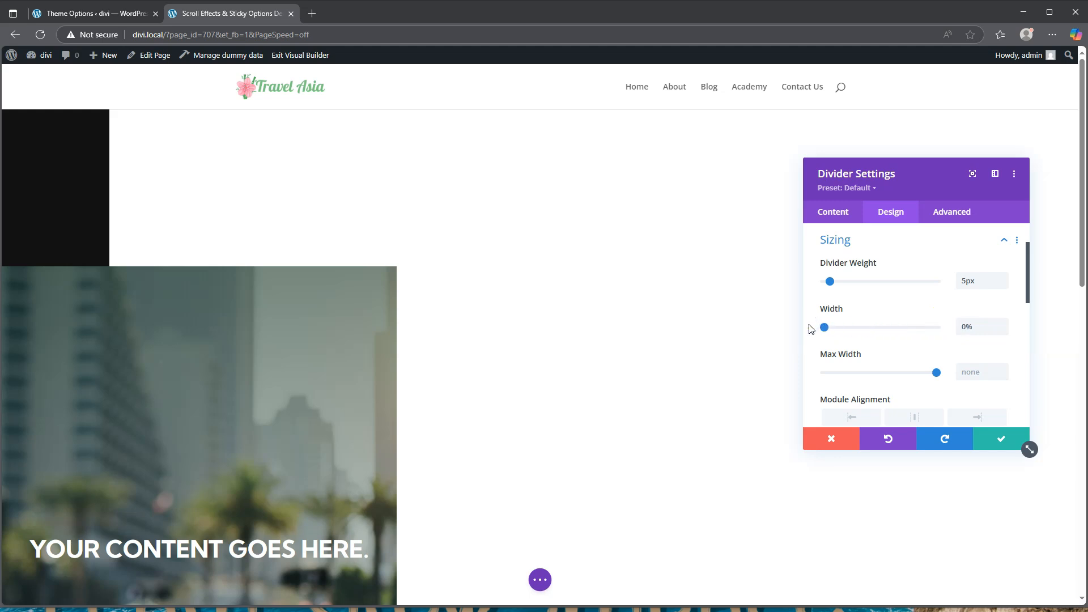
mouse_move(869, 309)
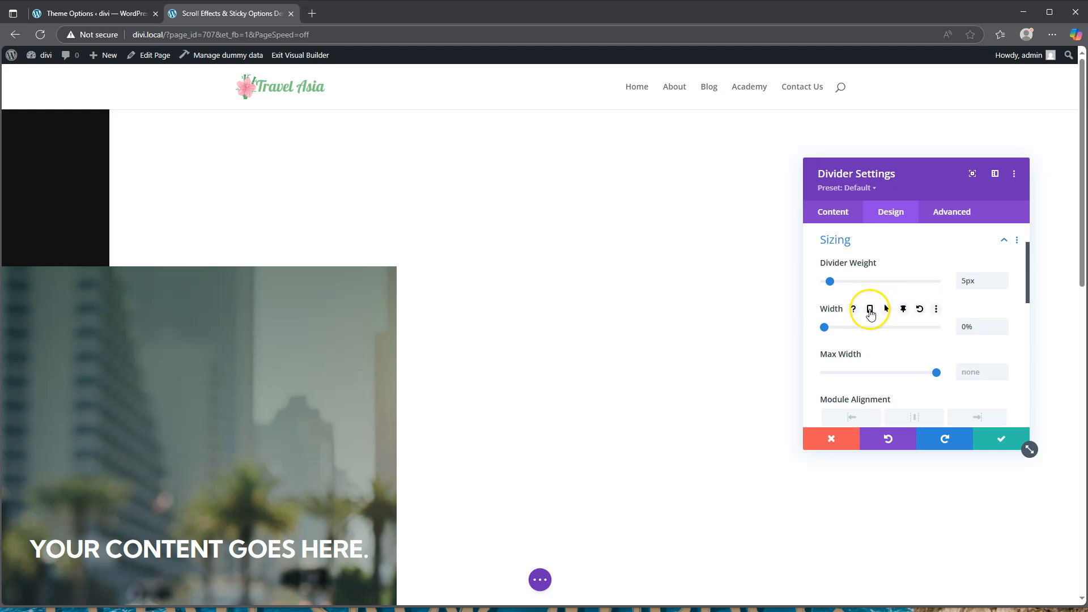
click(903, 309)
click(961, 330)
drag(825, 362, 836, 363)
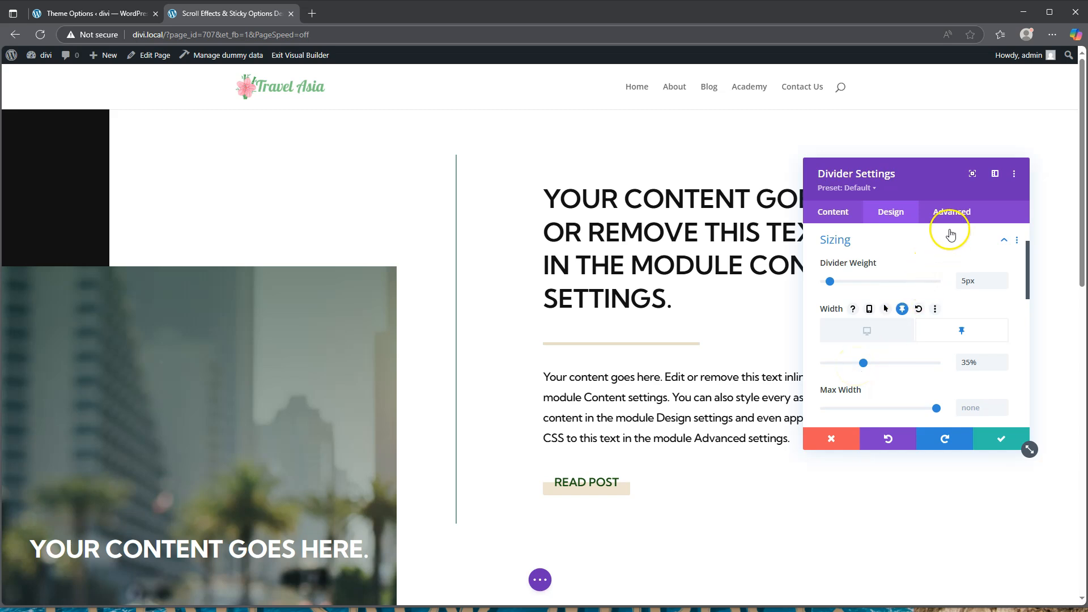
Give the divider an 800ms transition duration and save its settings
click(949, 212)
click(876, 402)
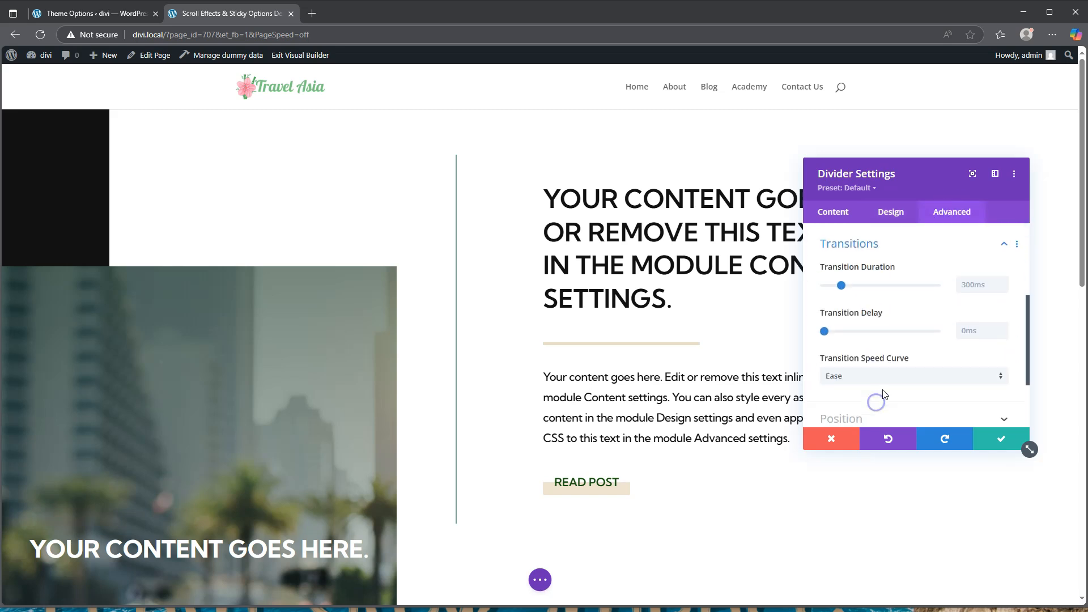
click(972, 279)
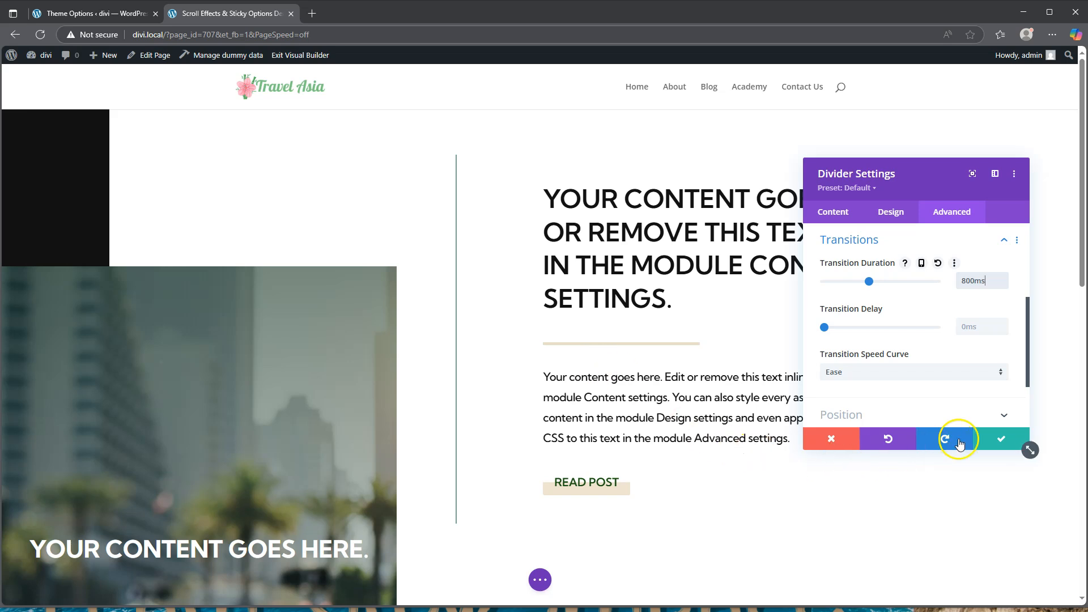
click(1002, 440)
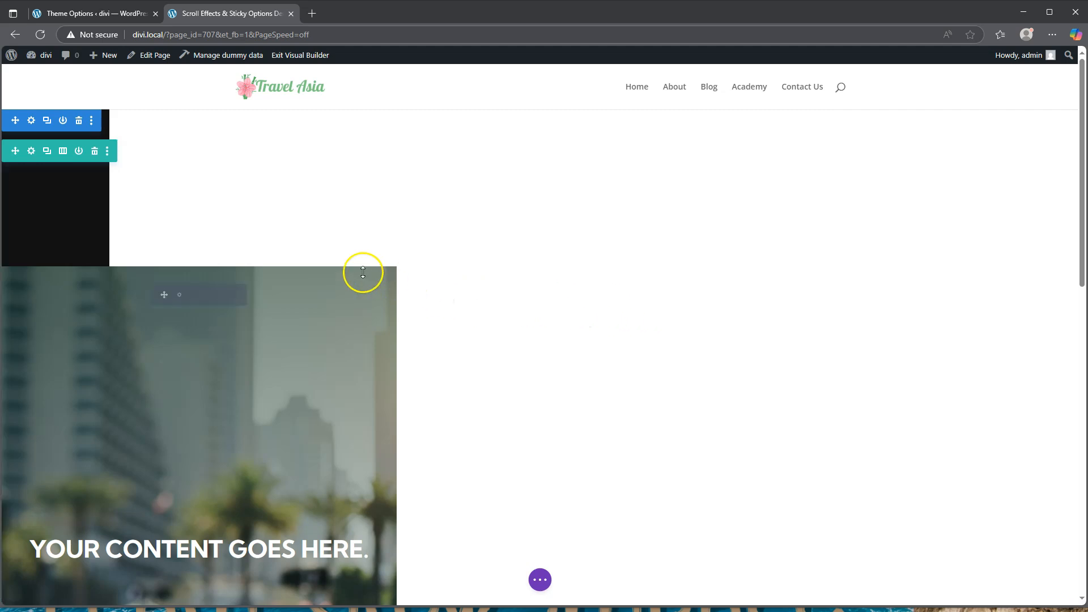
Enable Horizontal Motion scroll effect on the image's text module
scroll(328, 267, down, 6)
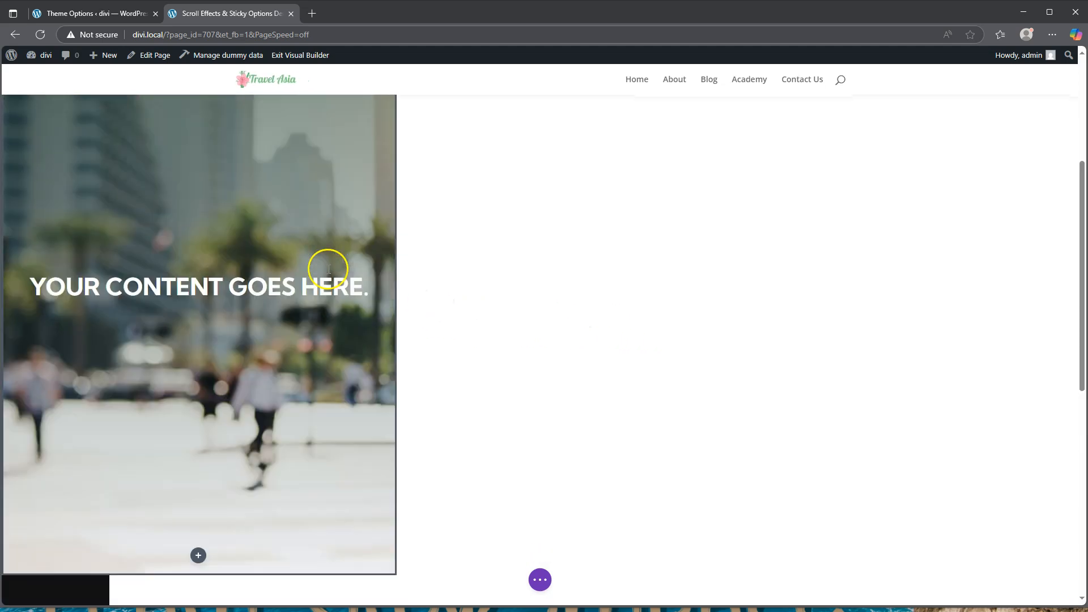
scroll(328, 268, up, 6)
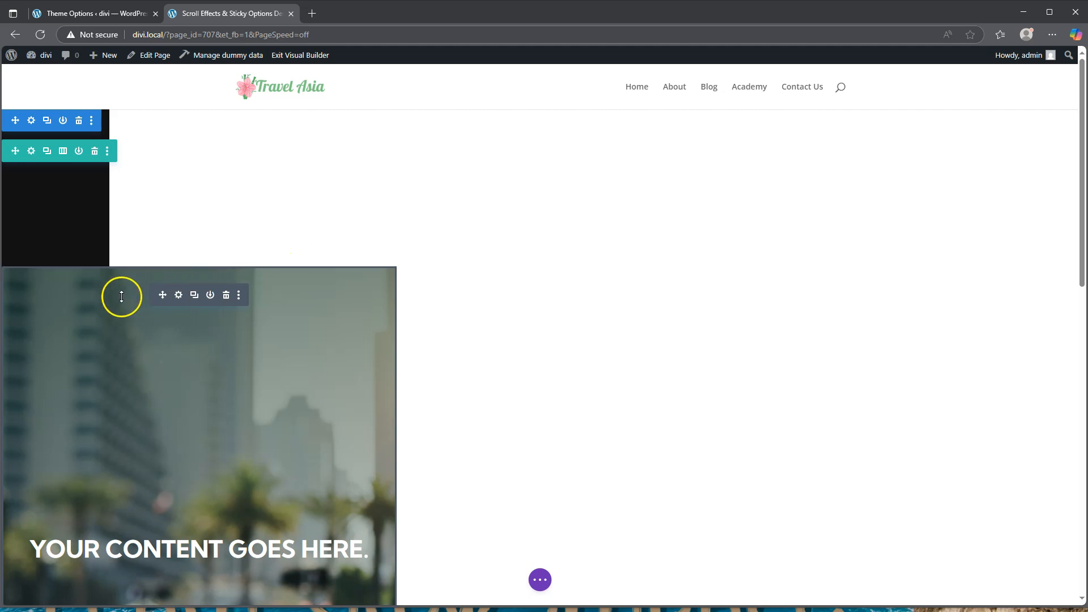
click(179, 294)
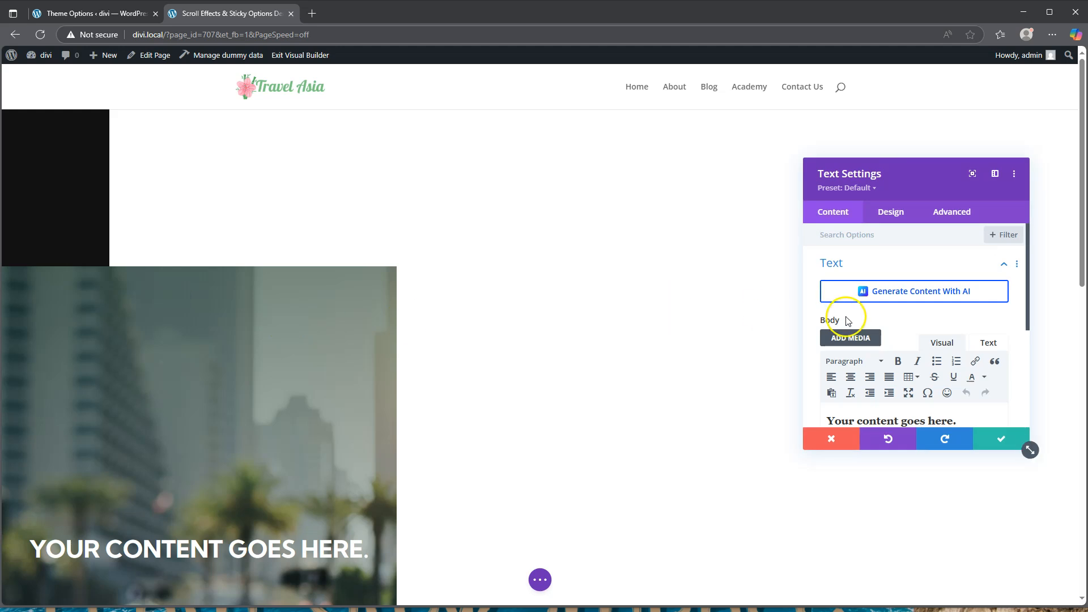
click(935, 325)
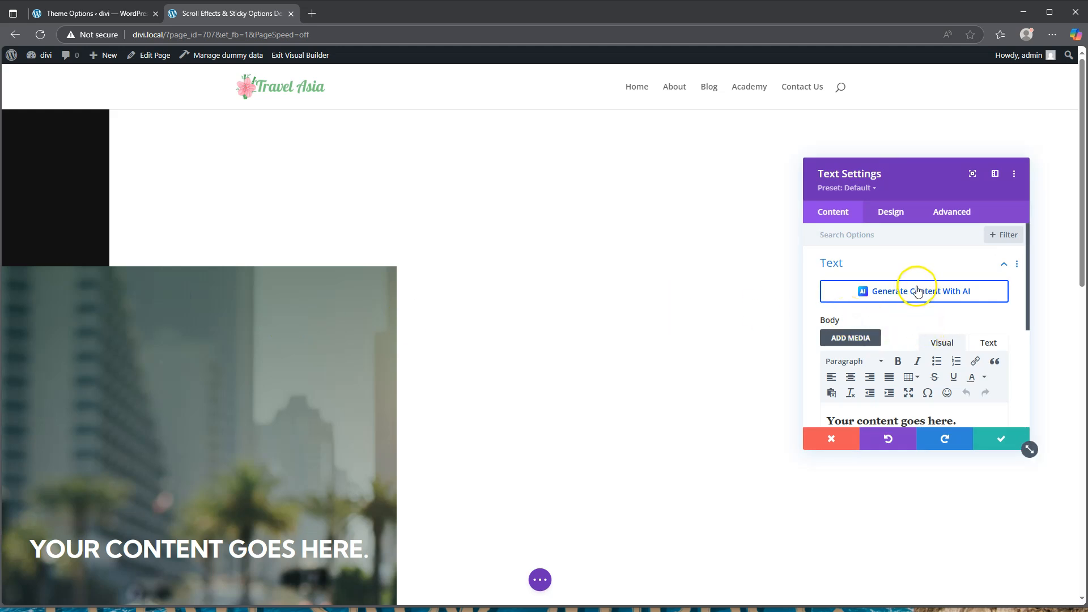
click(948, 213)
scroll(865, 309, down, 2)
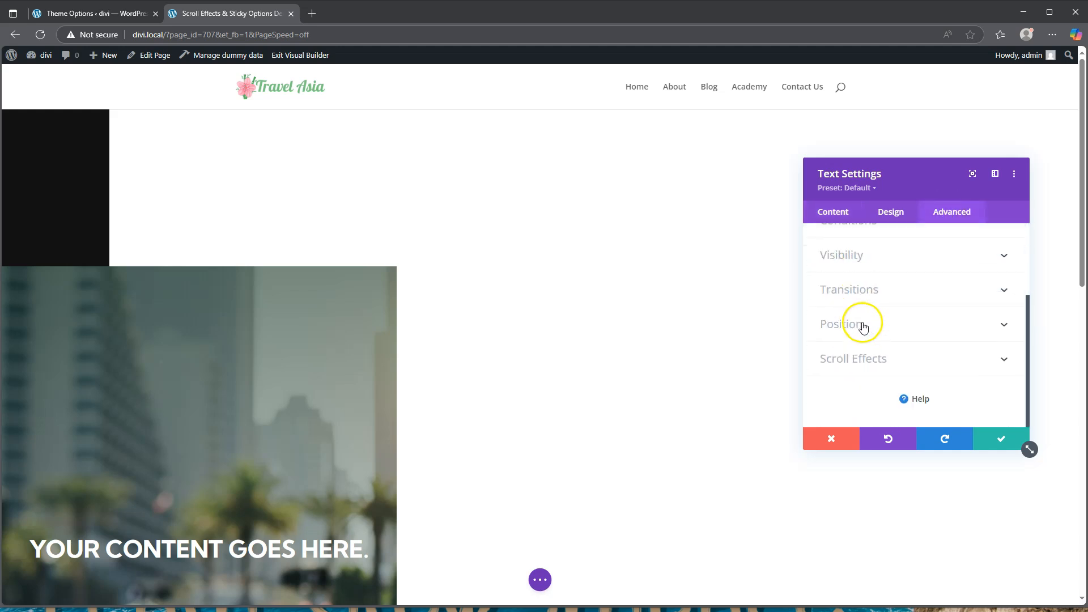
click(867, 356)
scroll(871, 362, down, 2)
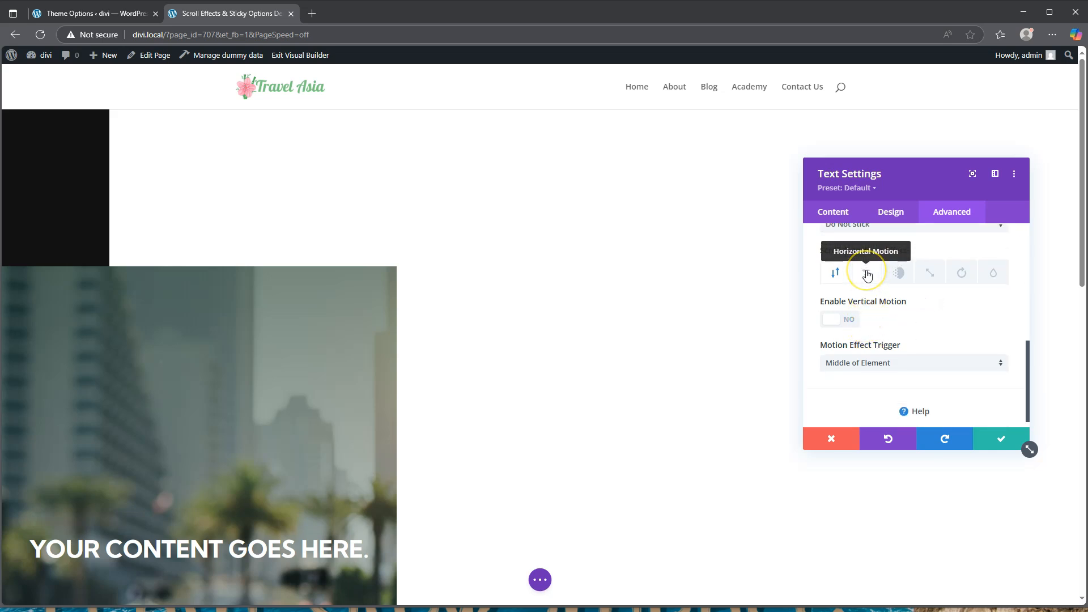
click(845, 319)
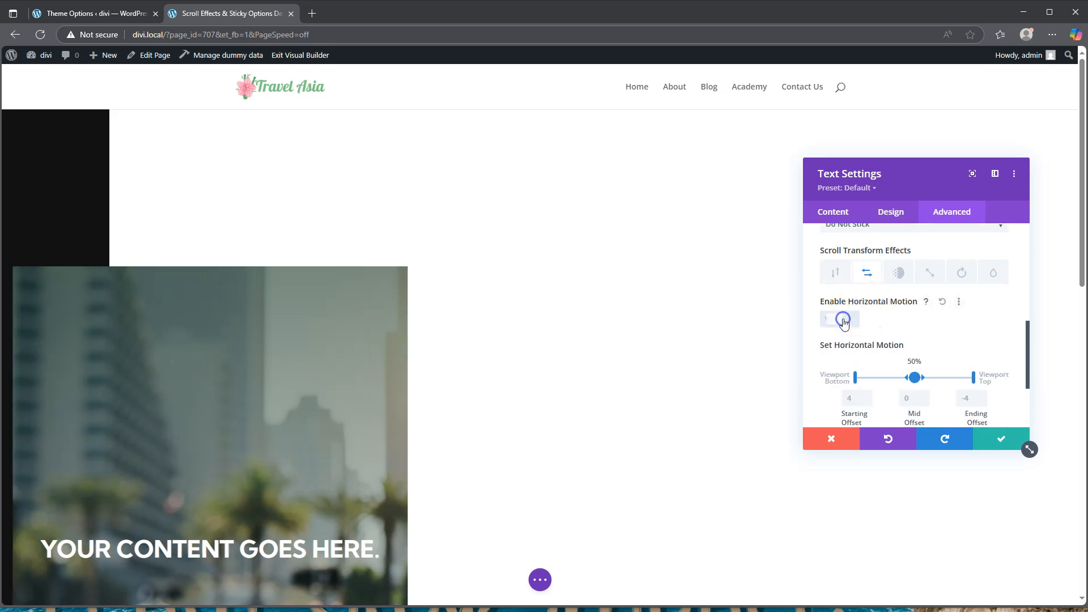
Set the horizontal motion starting offset to -5, midpoint to 72%, ending offset 0
scroll(911, 331, down, 3)
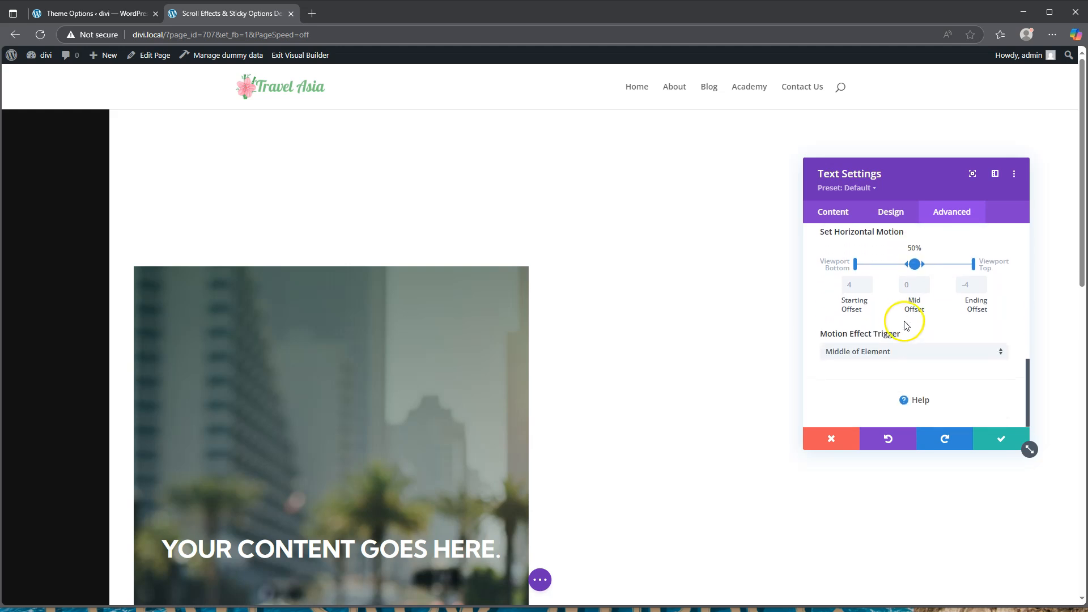
click(852, 285)
click(851, 285)
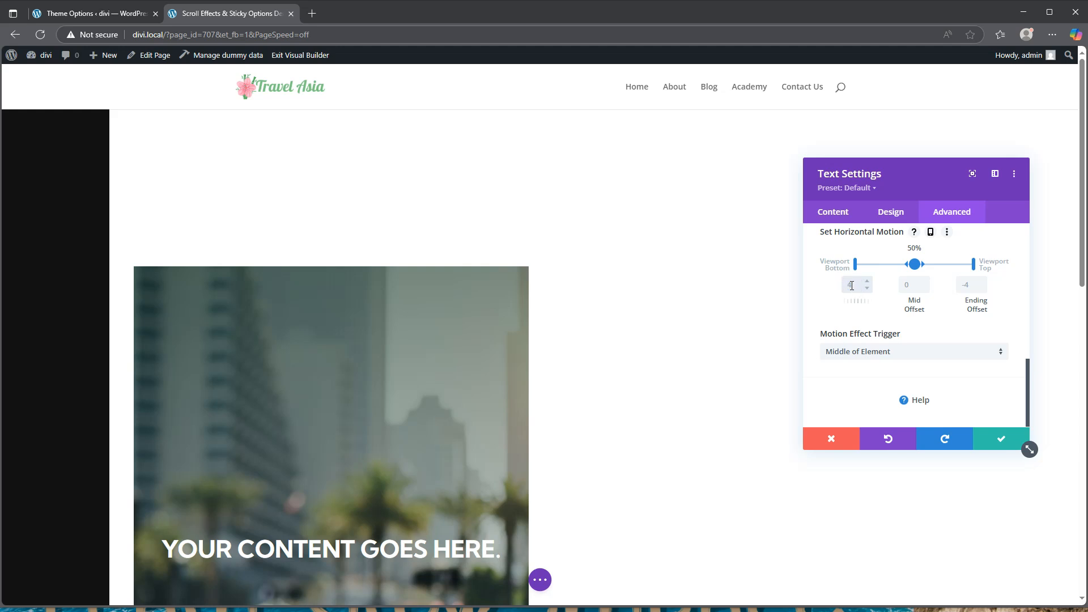
text(-5)
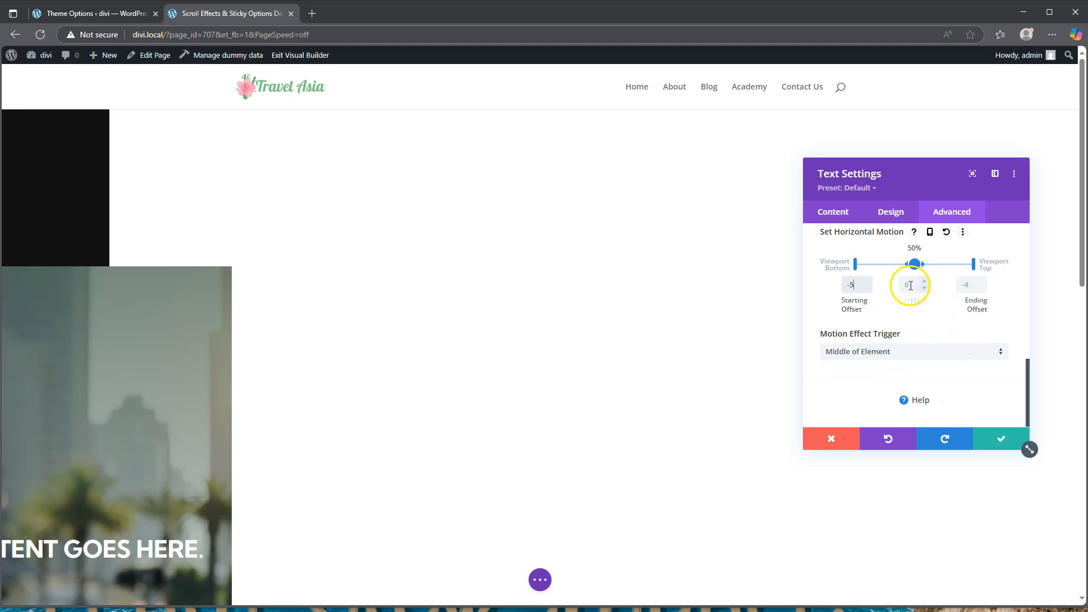
drag(916, 264, 940, 264)
click(970, 285)
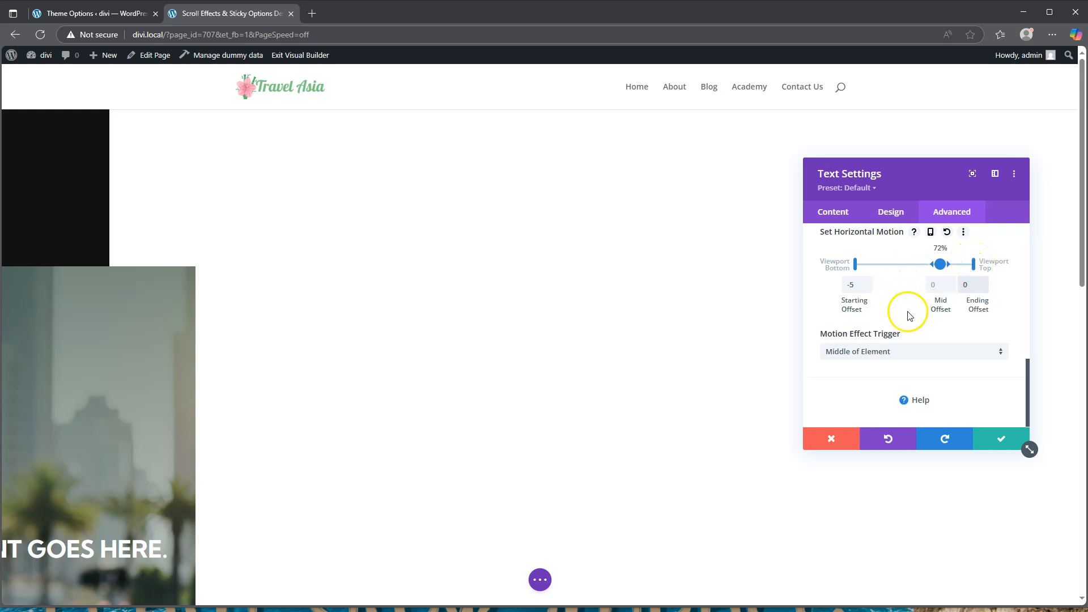
scroll(903, 311, up, 3)
Enable Fading In and Out with 0% mid opacity, mid handle at 46%, end at 52%
click(898, 333)
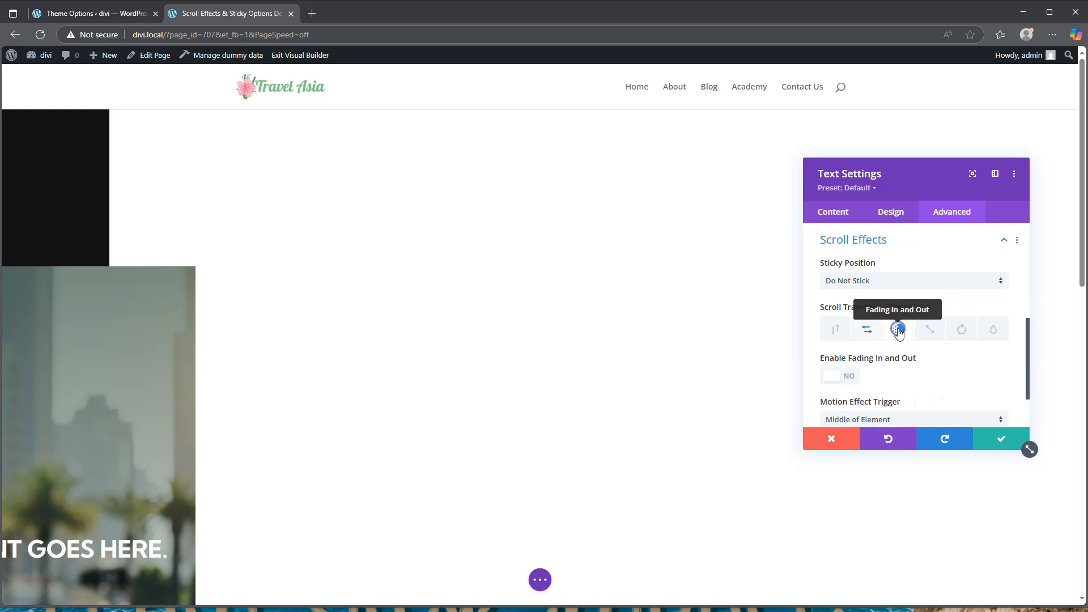
click(838, 375)
scroll(911, 366, down, 2)
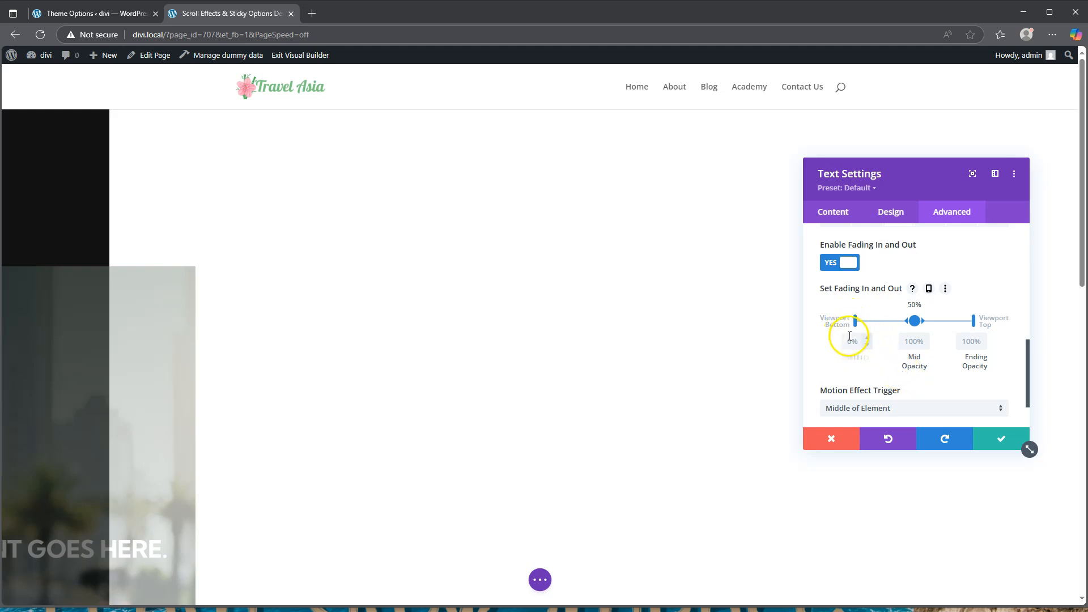
click(914, 321)
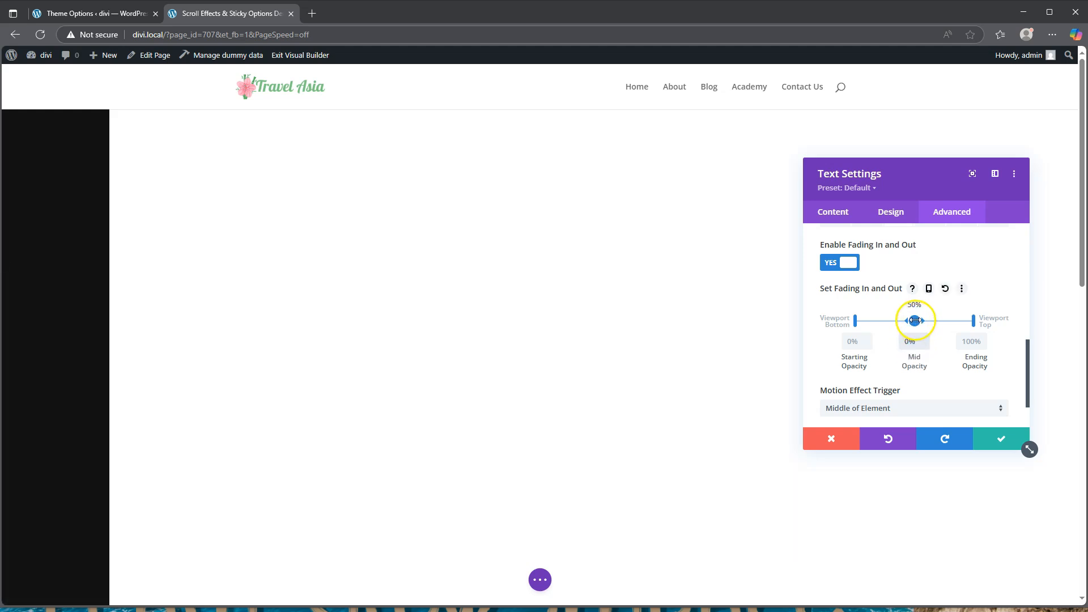
drag(912, 320, 910, 320)
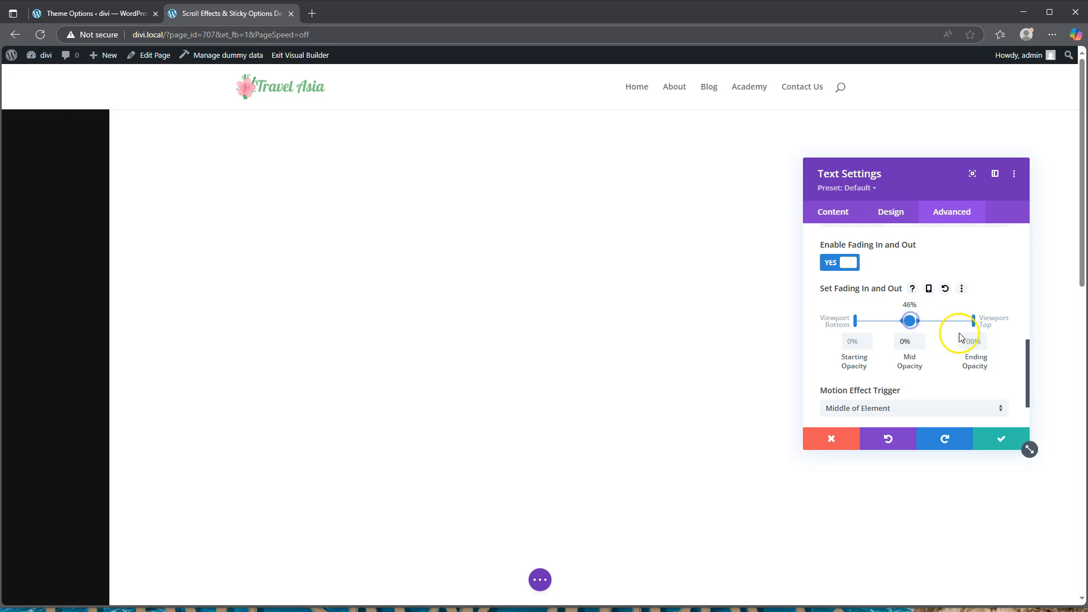
drag(974, 321, 916, 321)
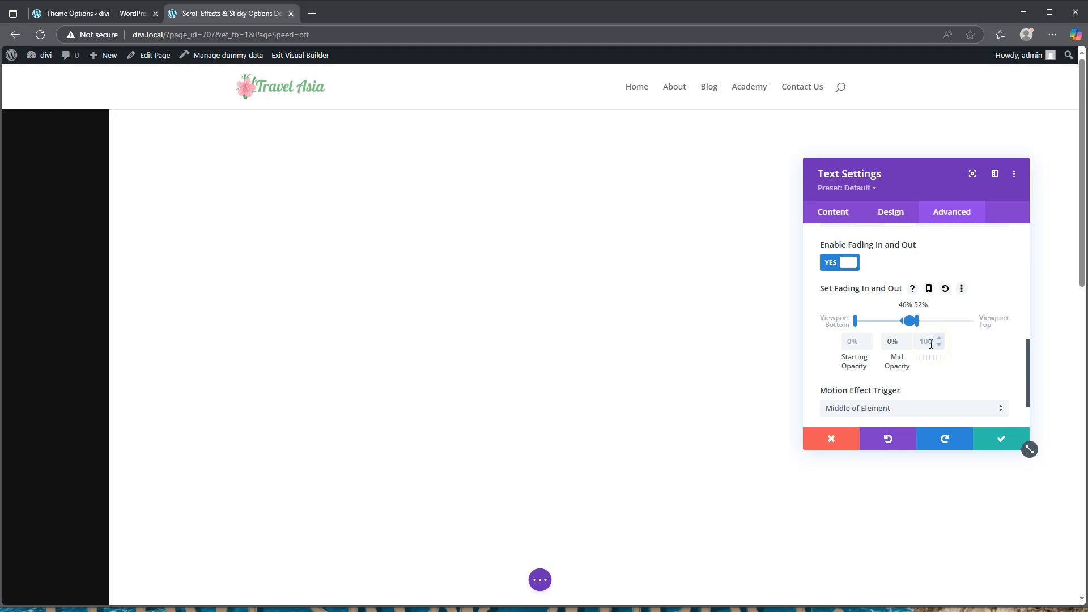
Save the text module settings and save the page as a draft
click(1004, 443)
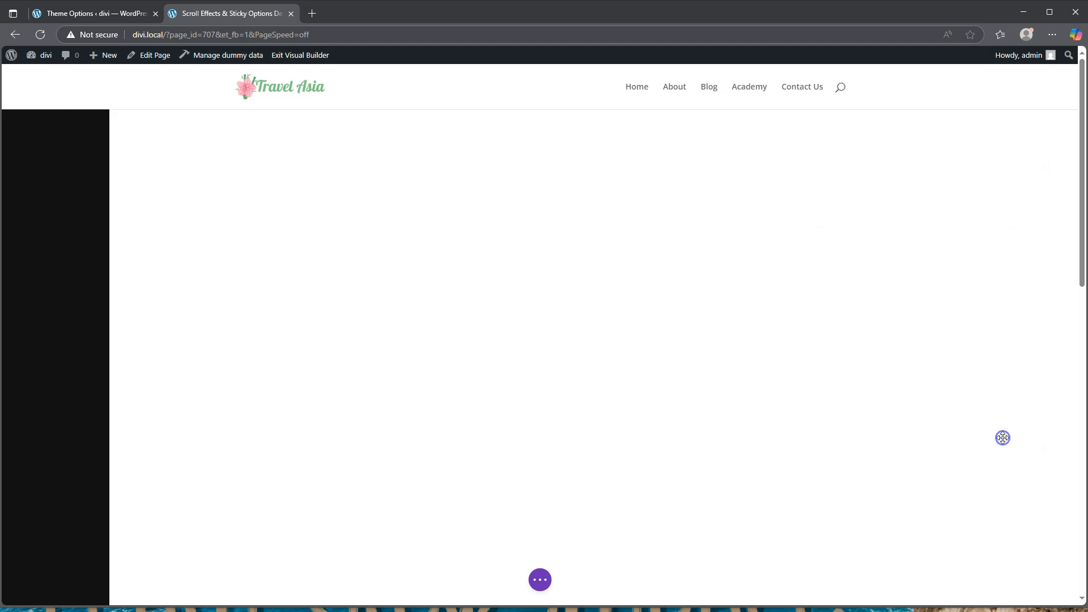
click(539, 580)
click(977, 587)
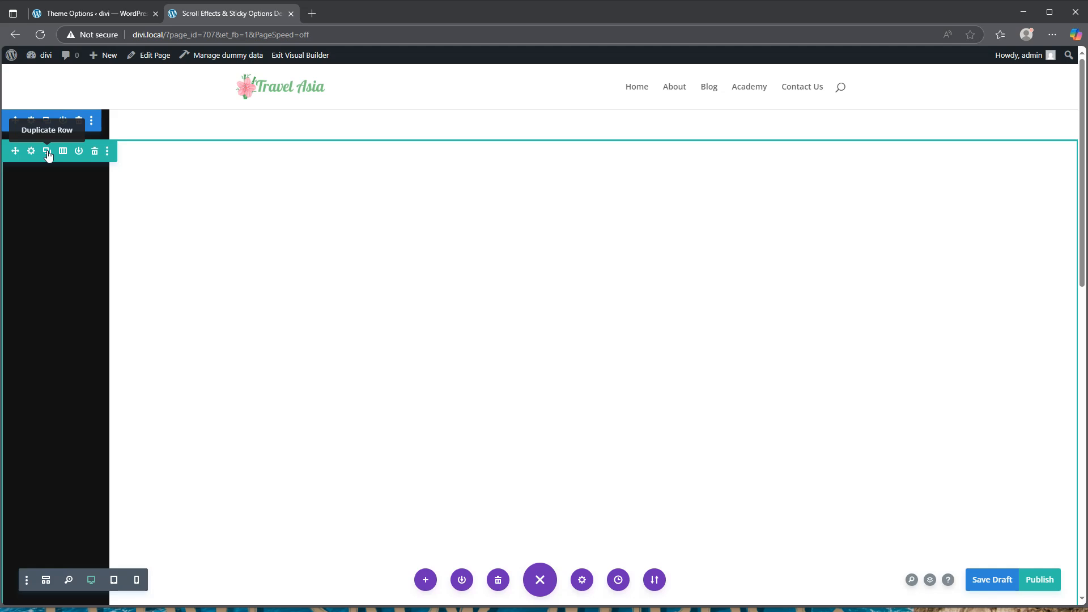
Duplicate the row, save the draft again, and exit the Visual Builder
click(47, 152)
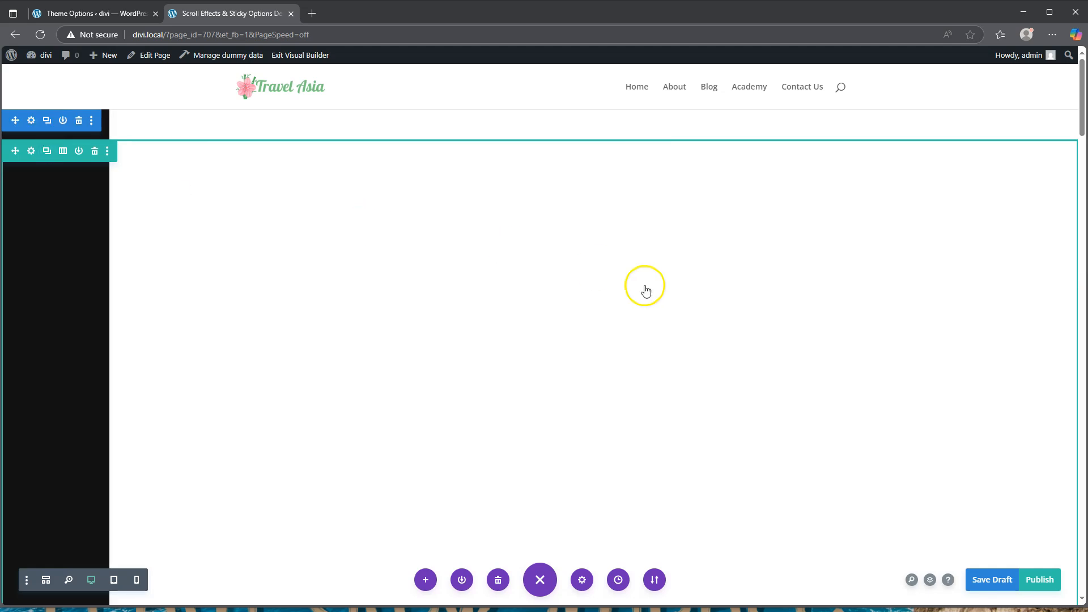
click(993, 579)
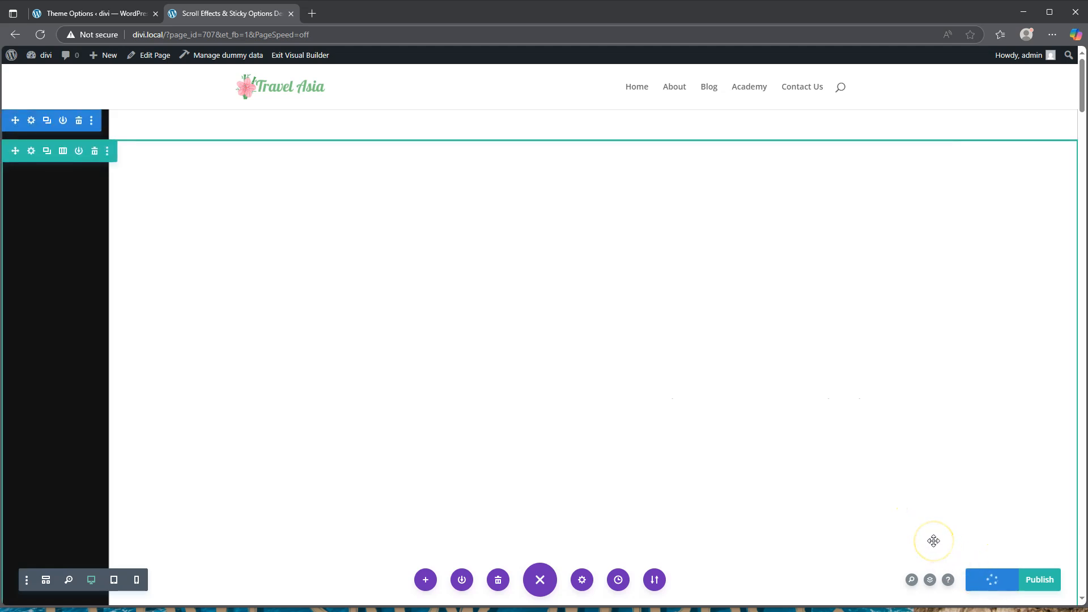
click(300, 55)
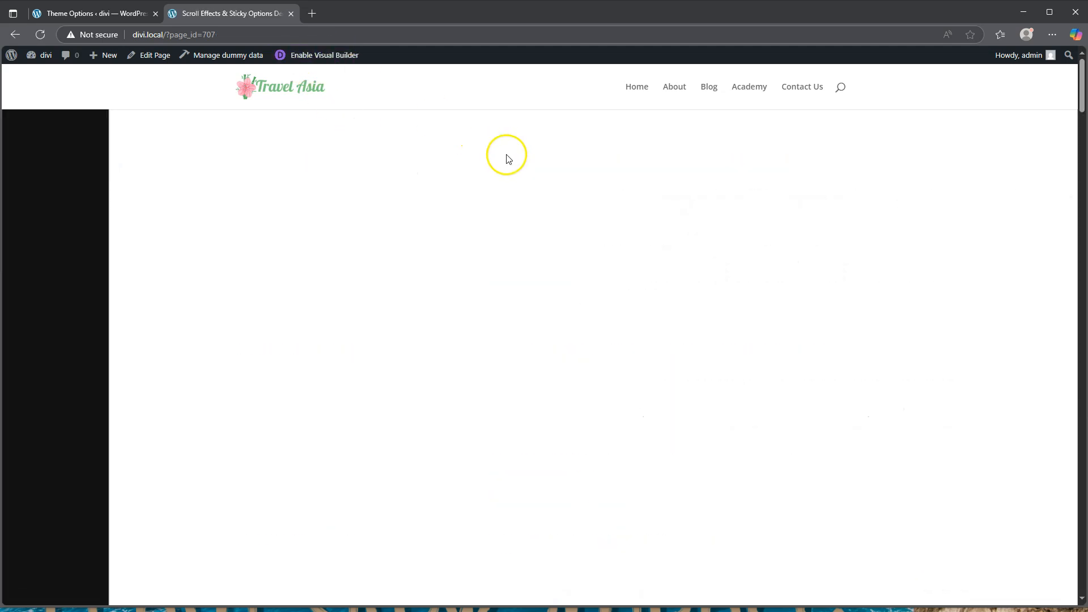
scroll(509, 211, down, 2)
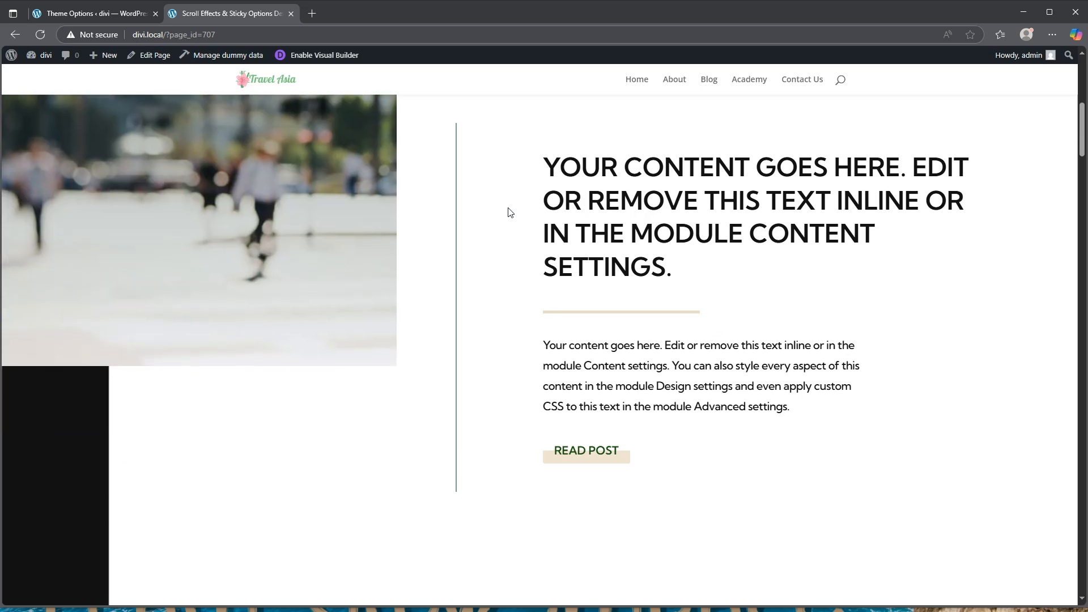
scroll(509, 212, down, 5)
scroll(509, 212, down, 5)
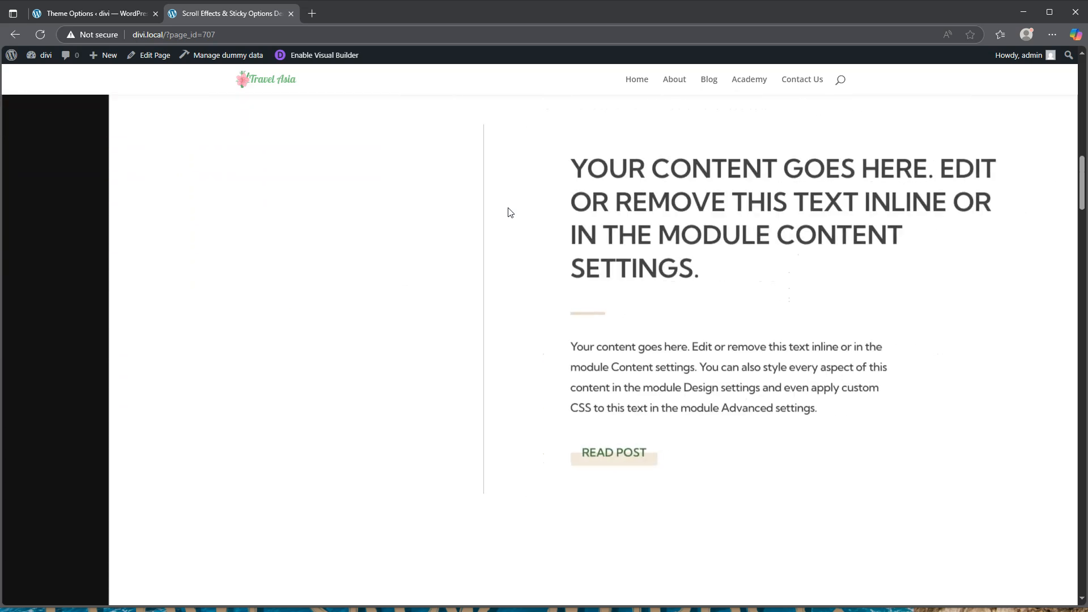
scroll(508, 212, down, 5)
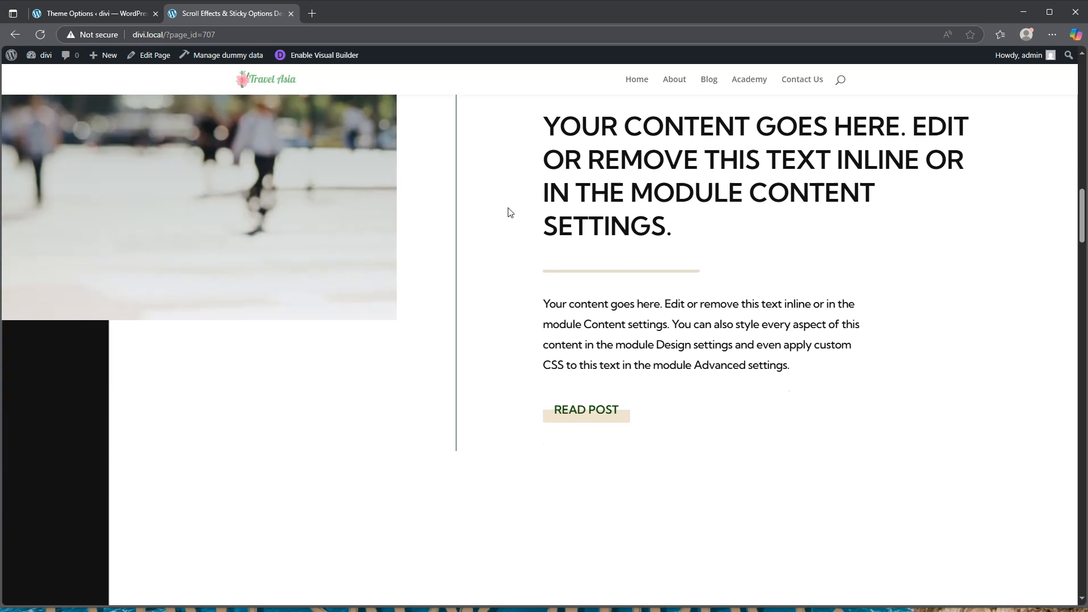
scroll(509, 212, down, 3)
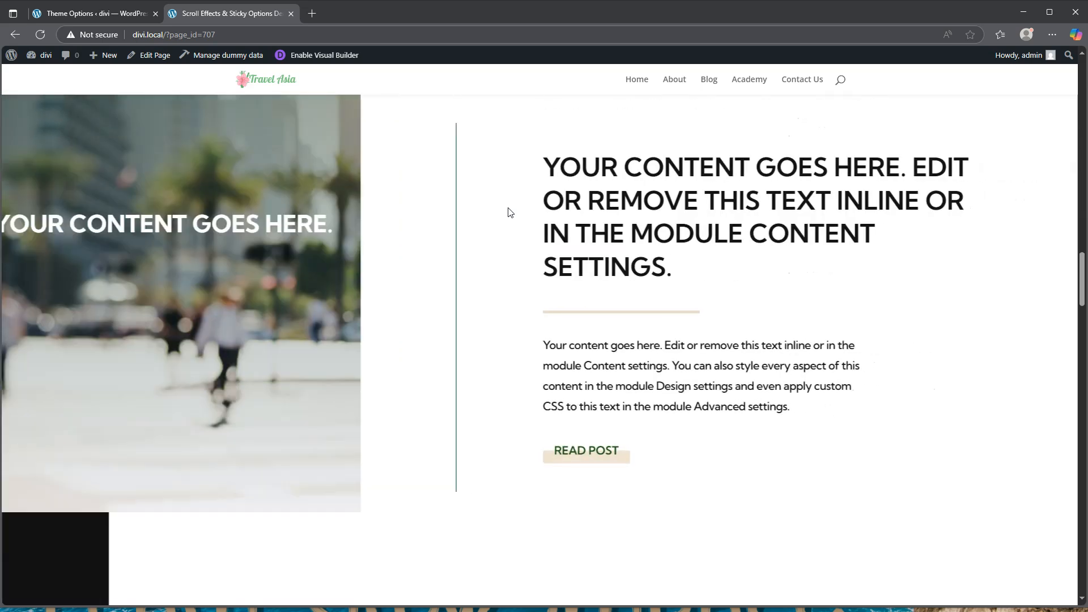
scroll(509, 212, up, 5)
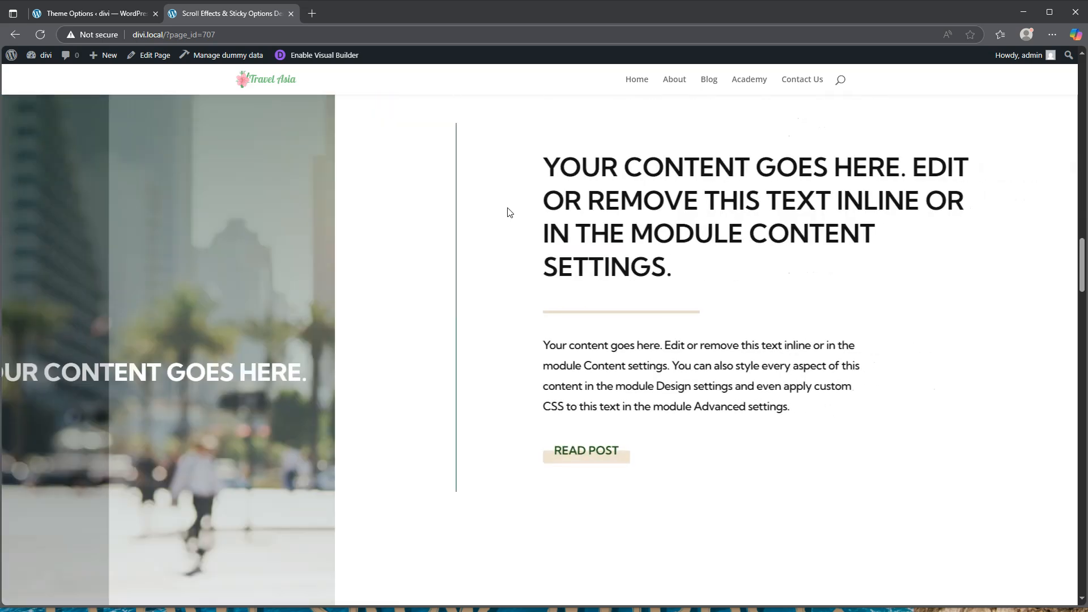
scroll(509, 212, up, 5)
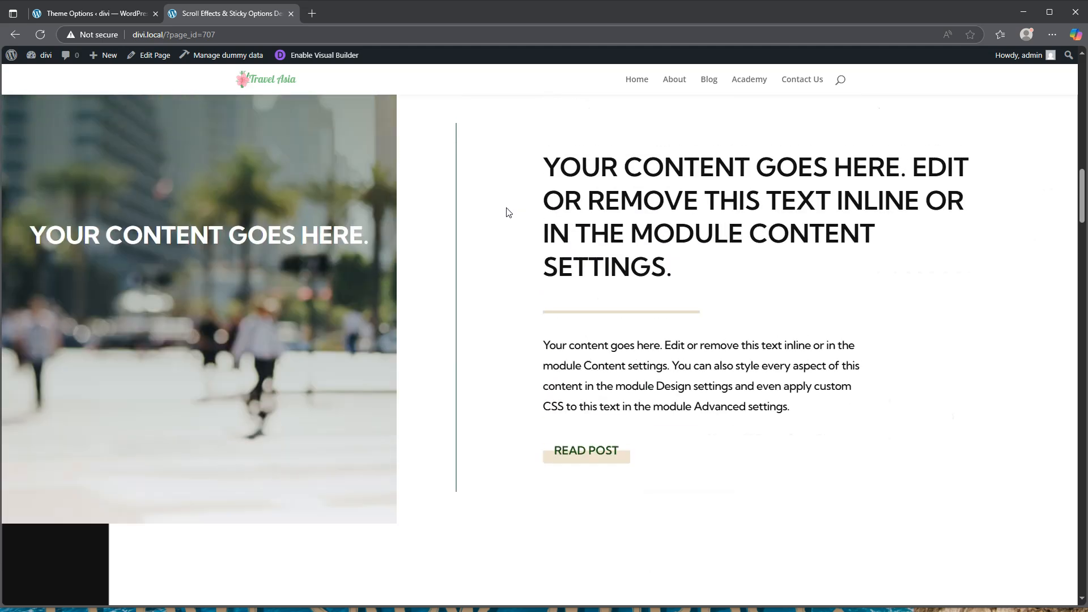
scroll(508, 211, up, 5)
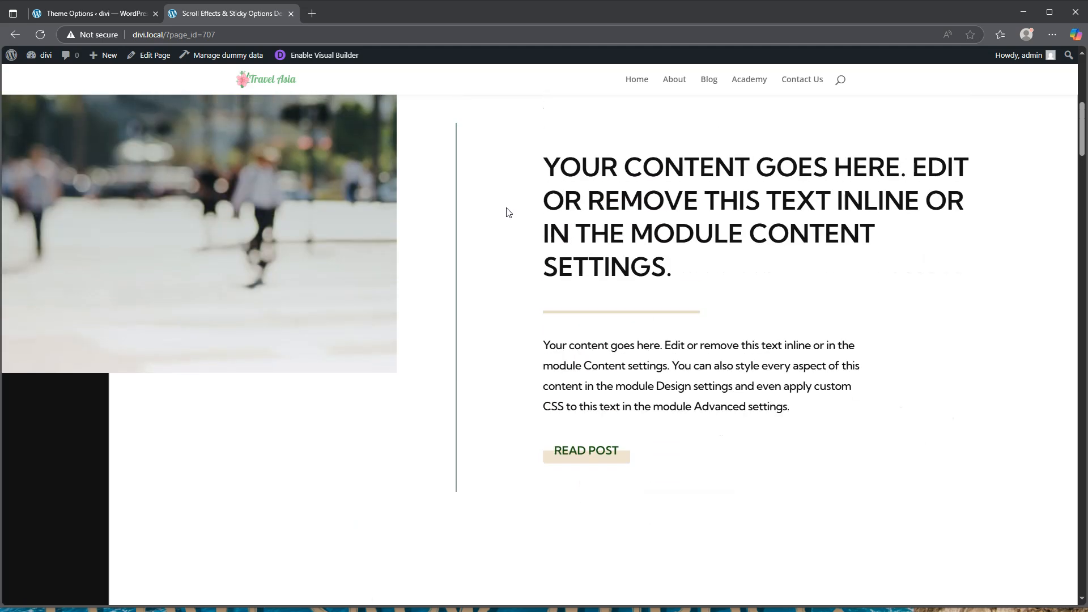